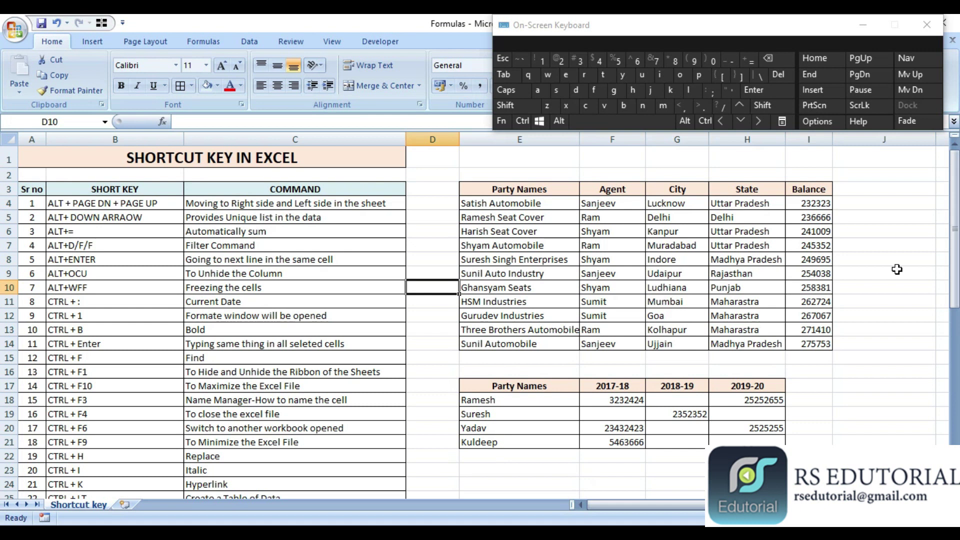
Look through the whole list of shortcut keys down to its last entry and return to the beginning
left_click(607, 242)
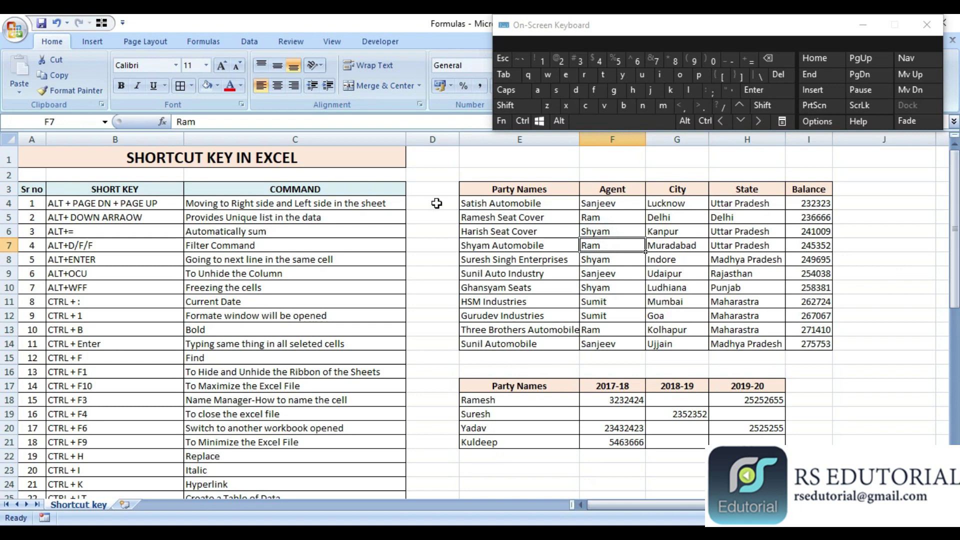
key("Page_Down")
key("Page_Down")
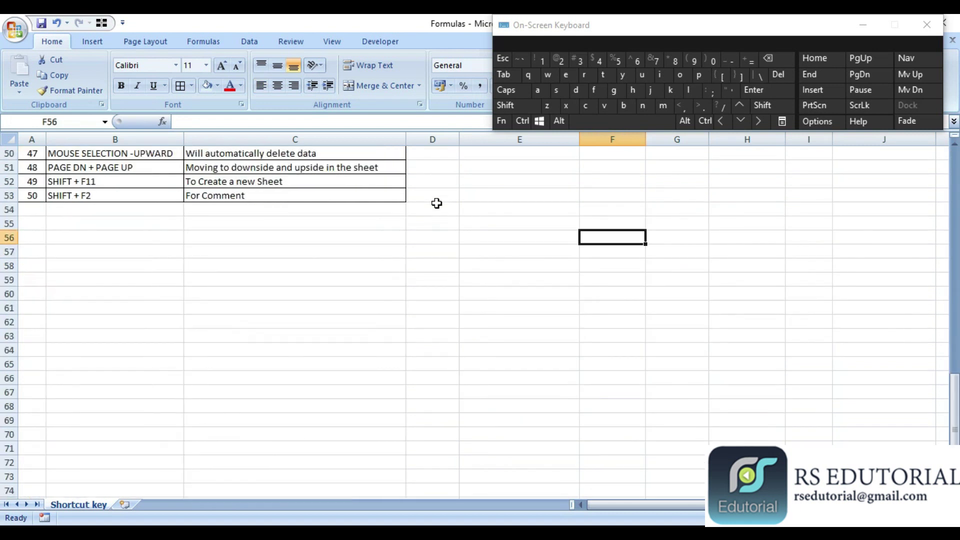
left_click(25, 195)
key("Page_Up")
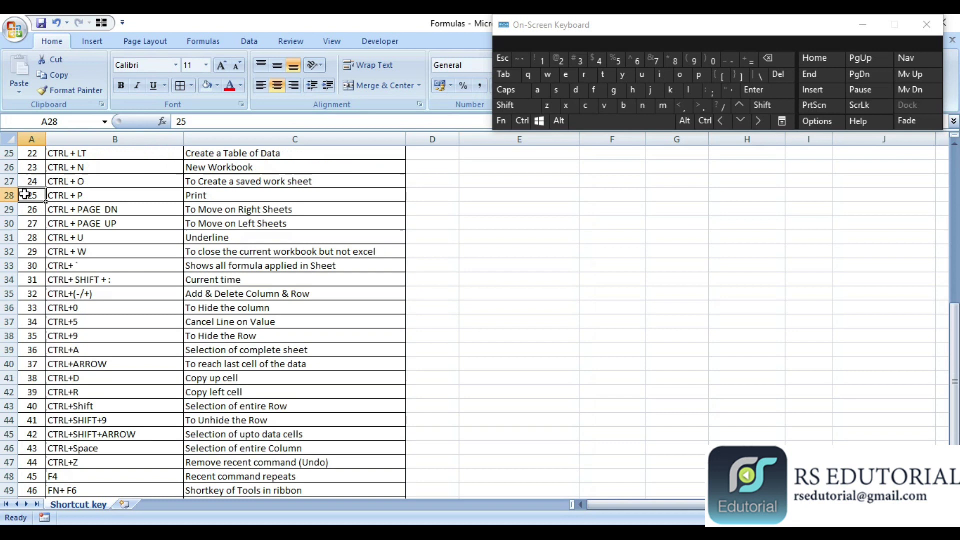
key("Page_Up")
left_click(323, 230)
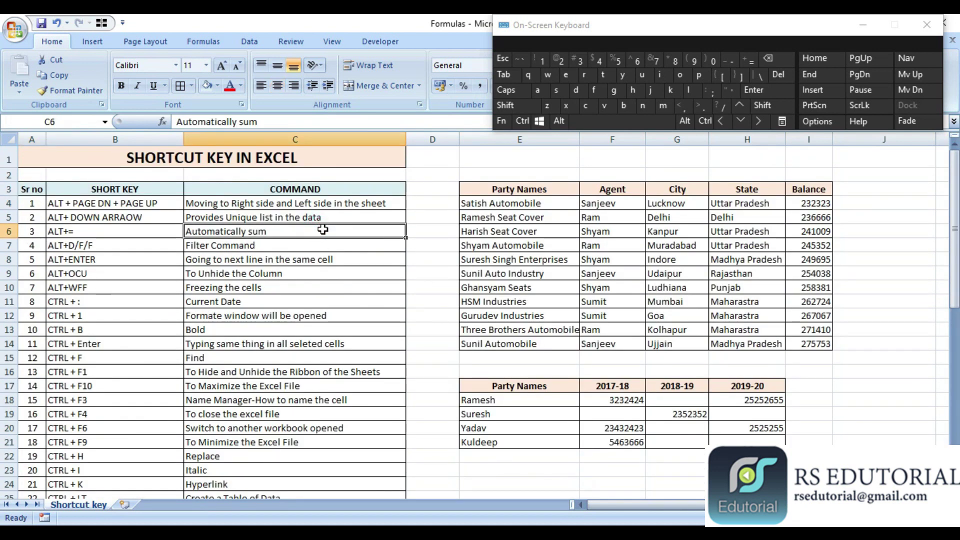
left_click(428, 200)
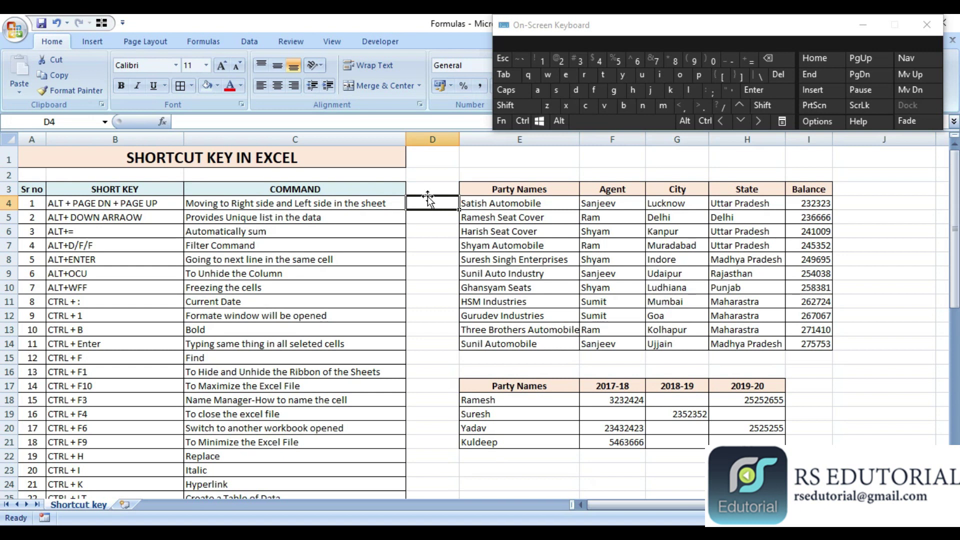
left_click(422, 262)
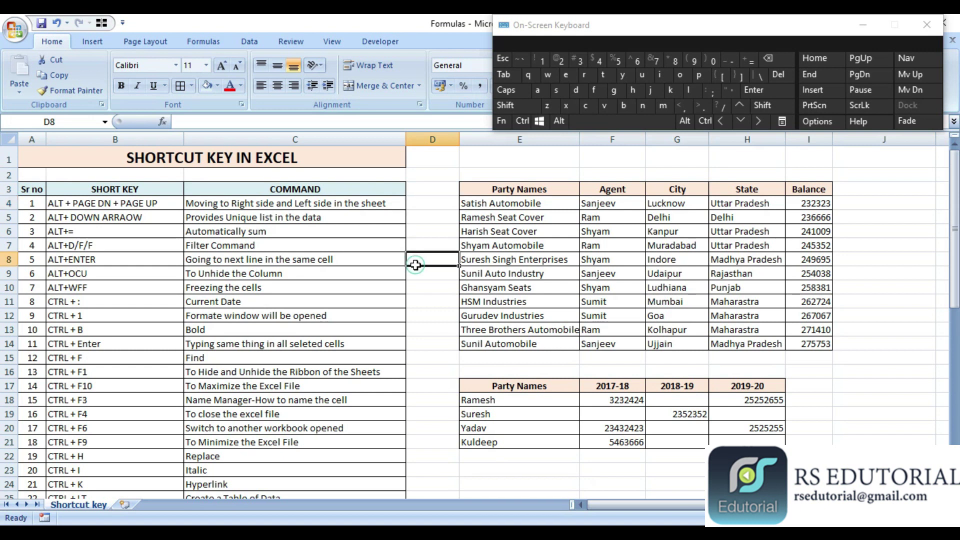
left_click(424, 205)
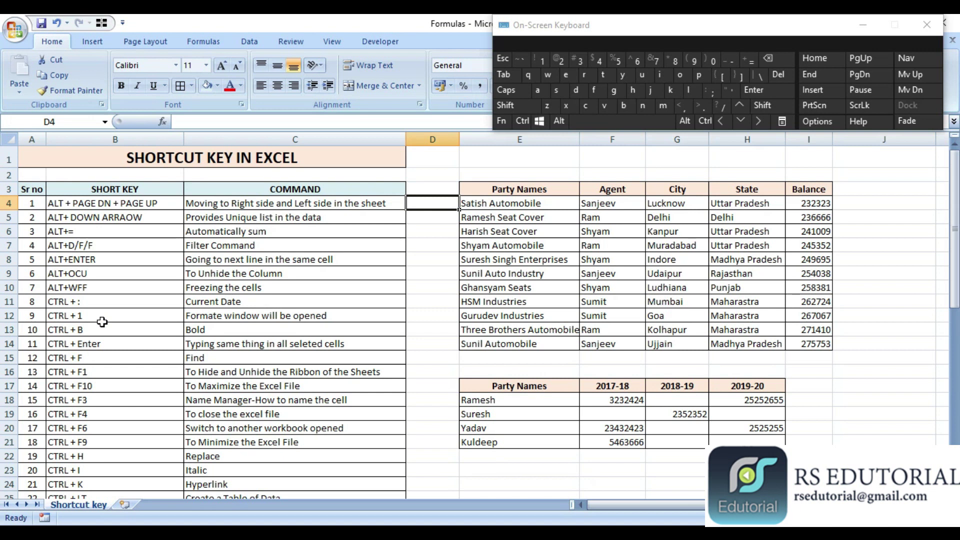
left_click(333, 316)
left_click(65, 244)
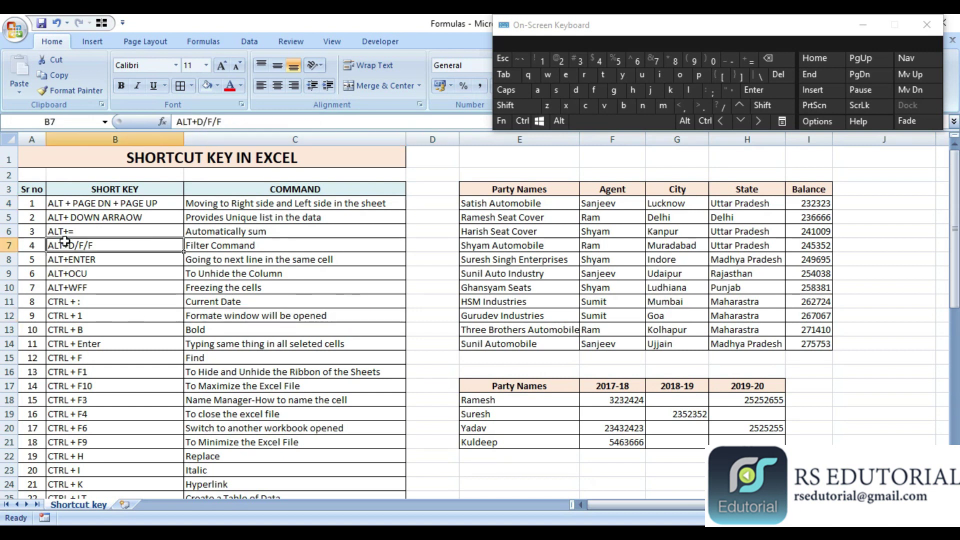
left_click(77, 202)
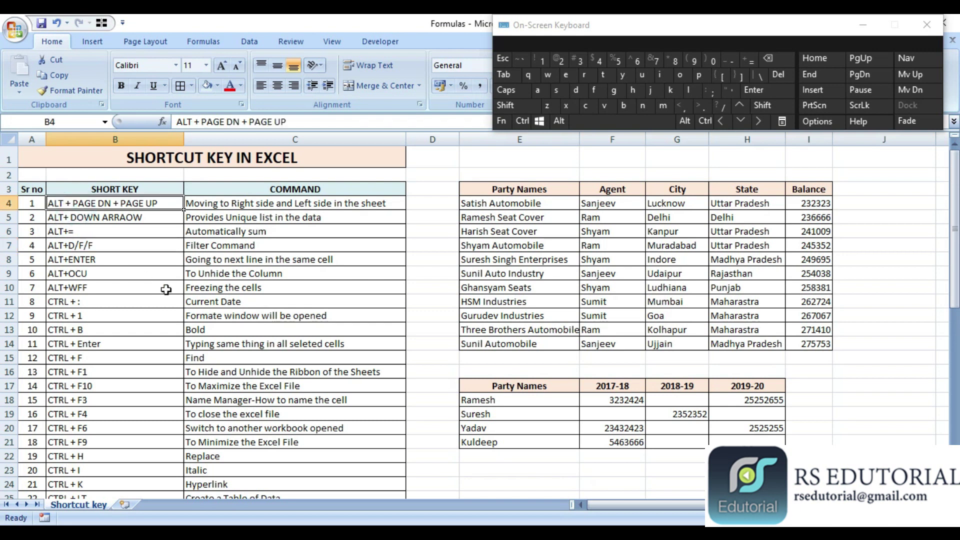
left_click(300, 260)
left_click(227, 216)
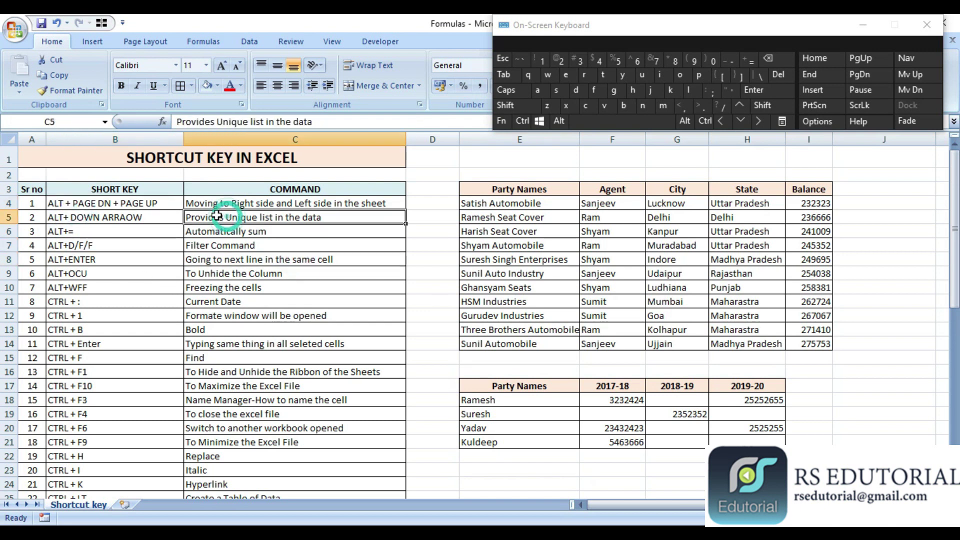
left_click(131, 231)
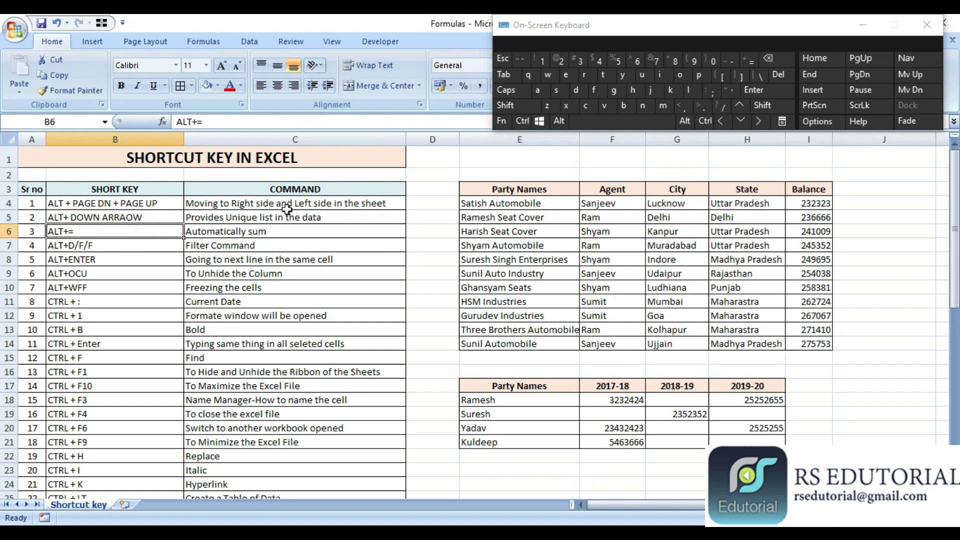
Starting from cell D4, page sideways to the columns on the right of the sheet and back, repeating over several screens
left_click(432, 203)
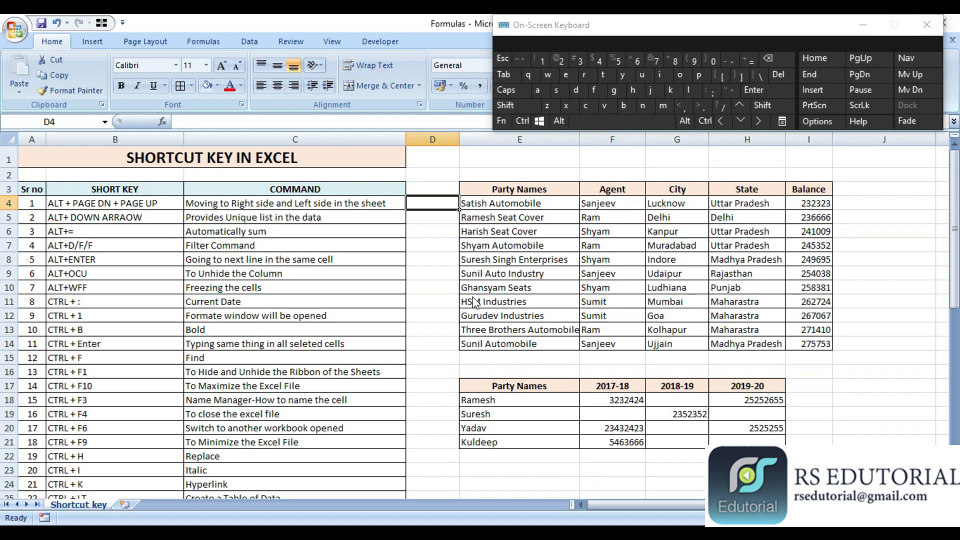
key("alt+Page_Down")
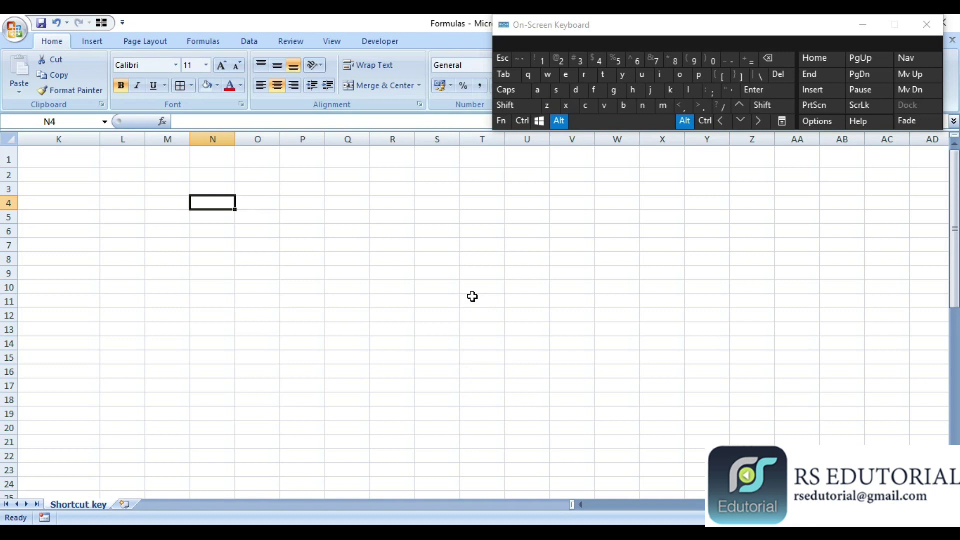
key("alt+Page_Up")
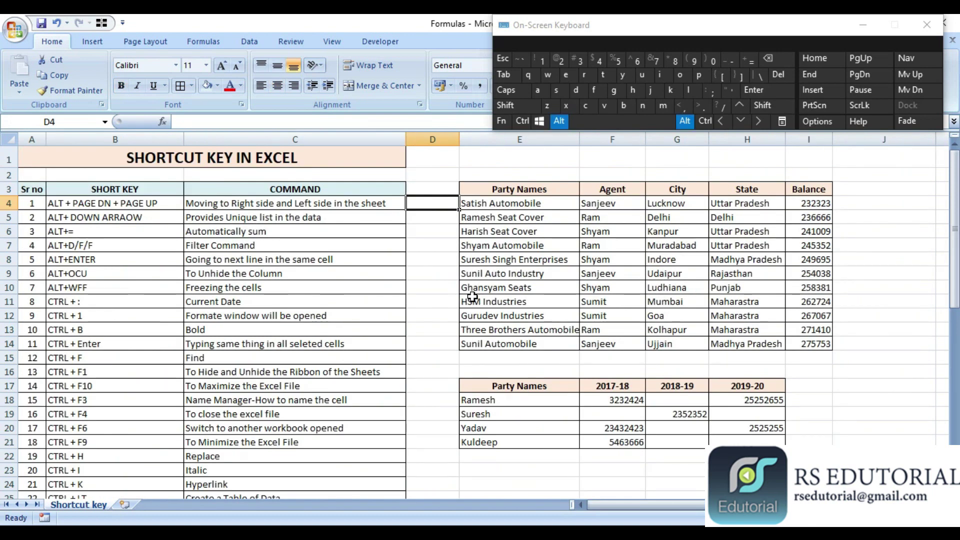
key("alt+Page_Down")
key("alt+Page_Down")
key("alt+Page_Down")
key("alt+Page_Down")
key("alt+Page_Down")
key("alt+Page_Up")
key("alt+Page_Up")
key("alt+Page_Up")
key("alt+Page_Up")
key("alt+Page_Up")
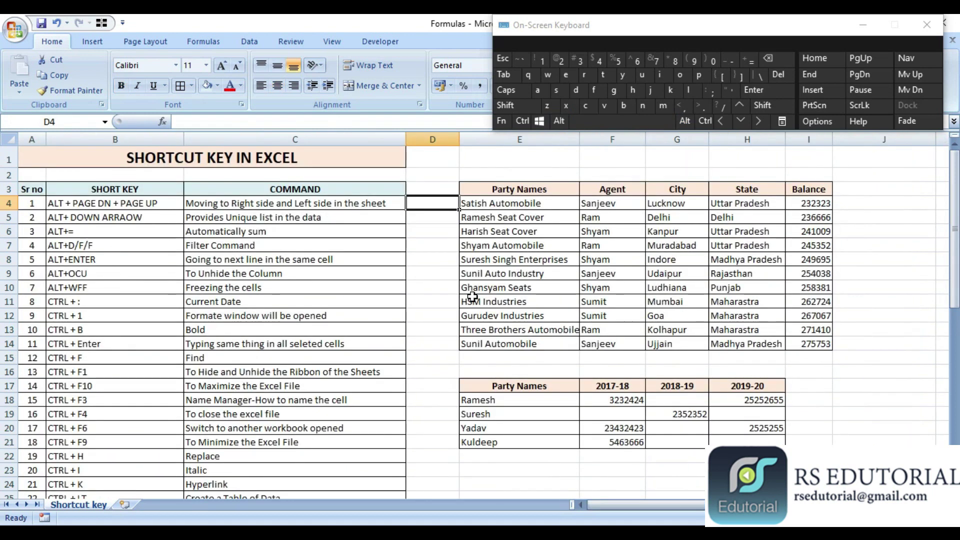
left_click(309, 216)
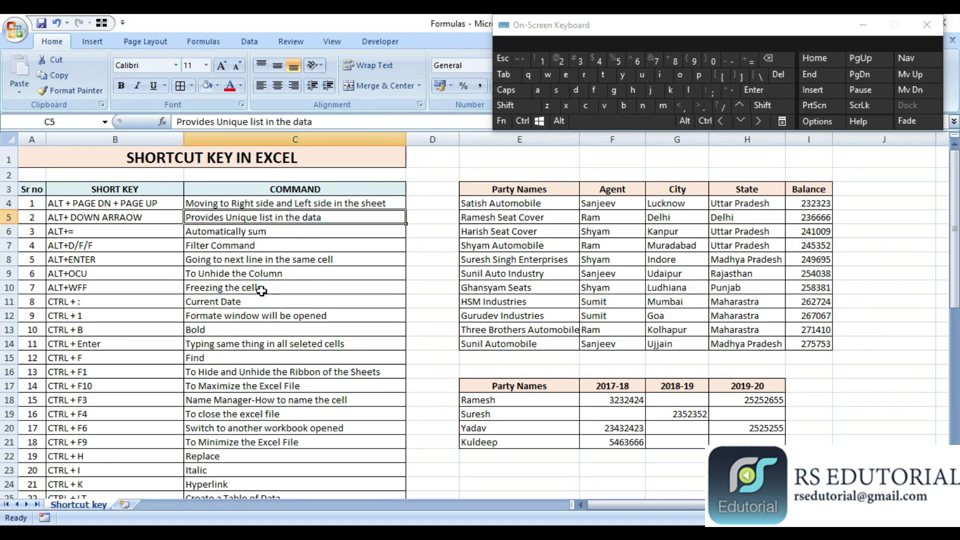
key("Left")
key("Left")
key("Right")
left_click(293, 264)
left_click(149, 226)
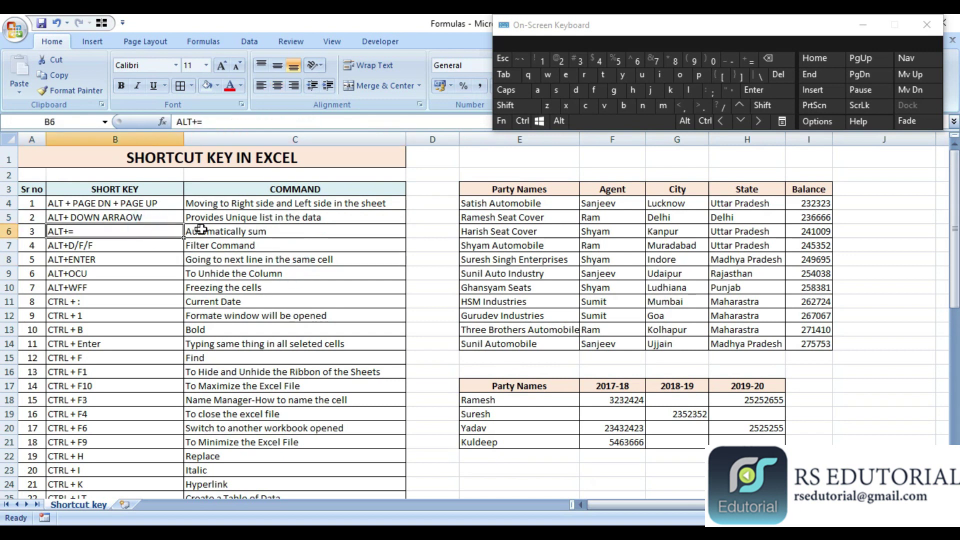
left_click(423, 215)
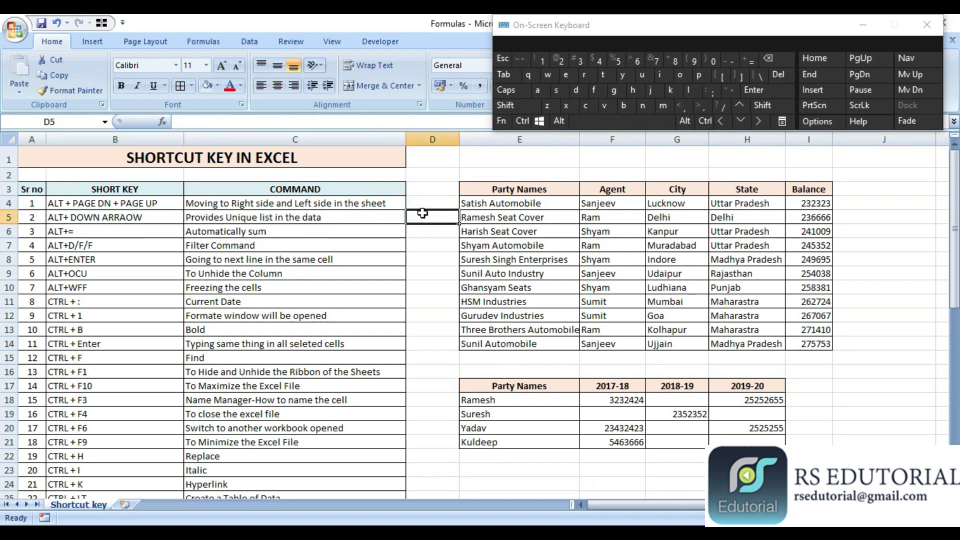
left_click(335, 215)
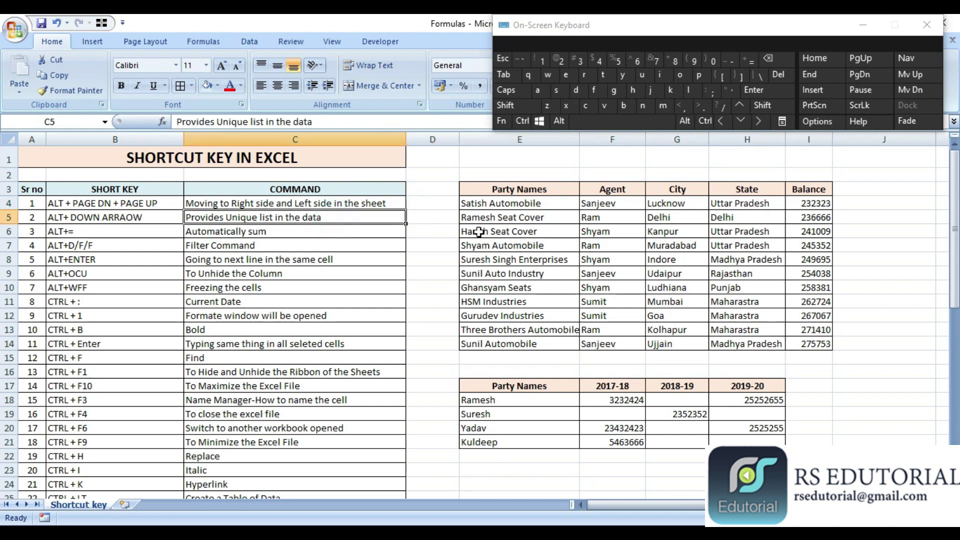
Review the Agent column and display the list of its unique entries at cell F14, closing it without choosing one
left_click(551, 203)
left_click(611, 202)
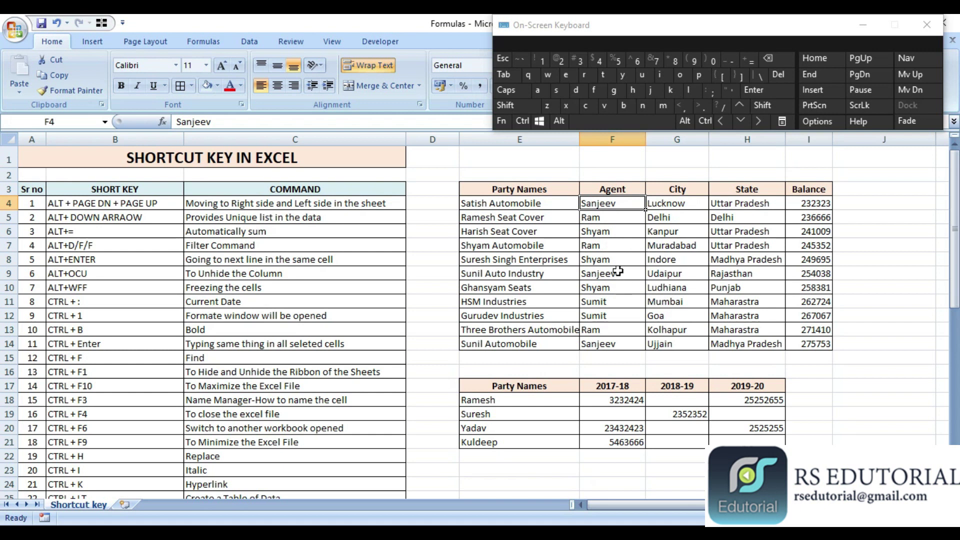
left_click(615, 232)
left_click(617, 288)
left_click(616, 329)
left_click(615, 200)
left_click(624, 276)
left_click(608, 343)
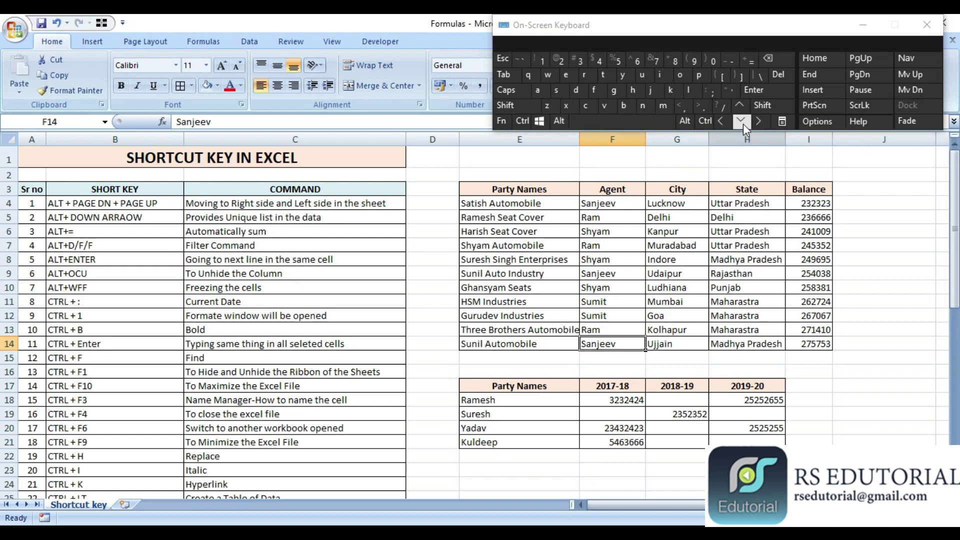
key("alt")
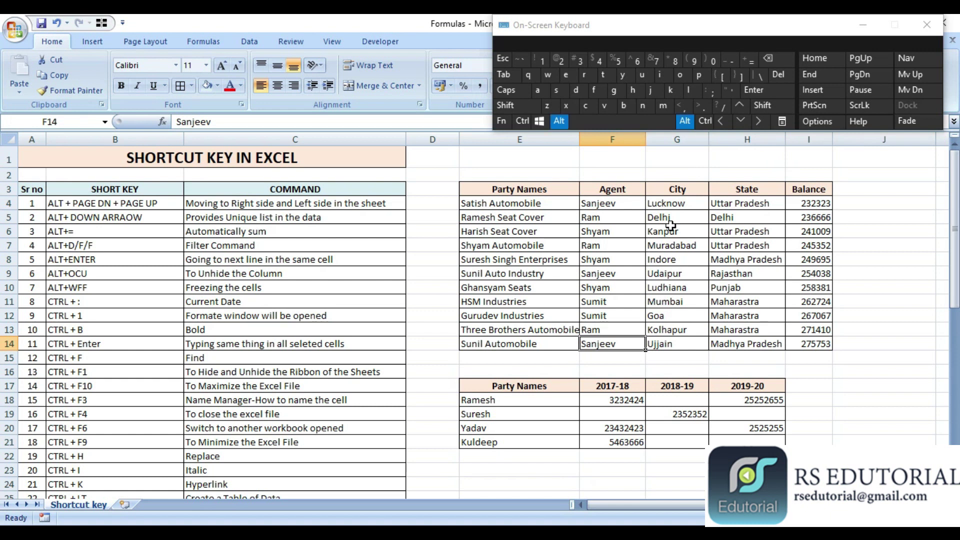
key("alt+Down")
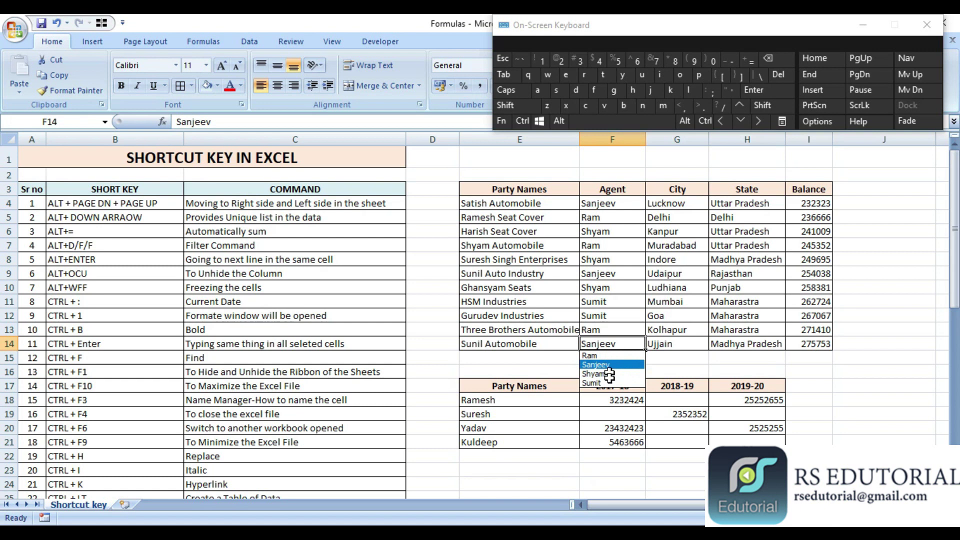
left_click(628, 261)
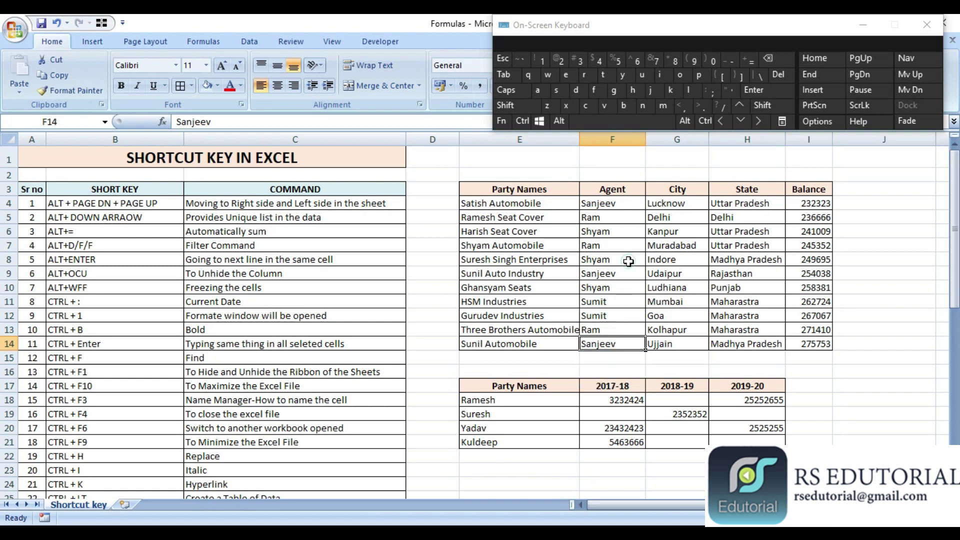
left_click(198, 220)
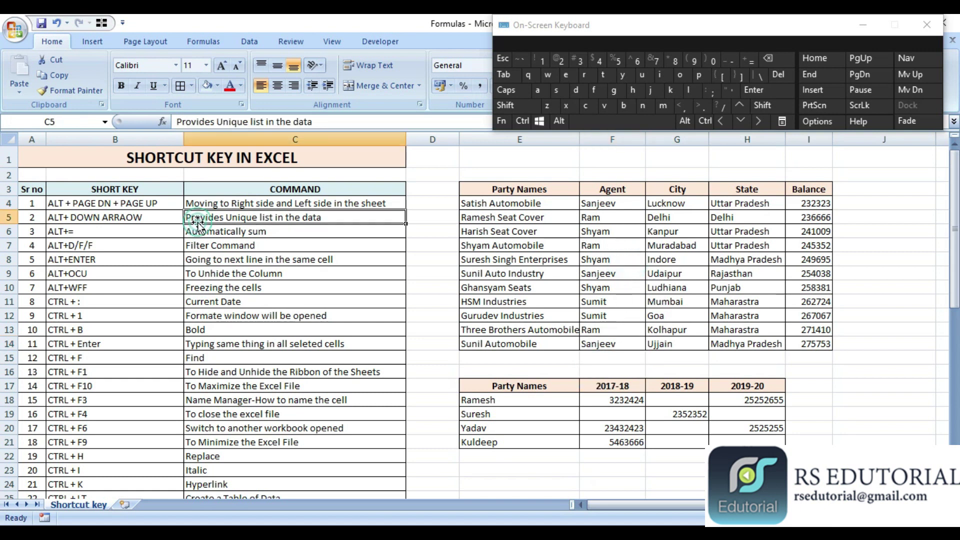
left_click(106, 236)
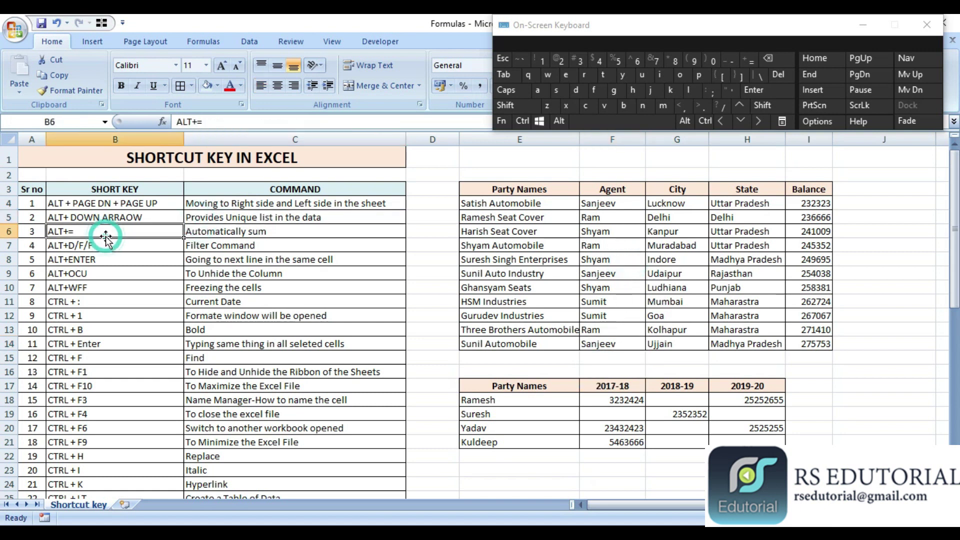
left_click(305, 229)
Total the Balance column in cell I15 with AutoSum over I4:I14 and delete the formula again
left_click(816, 361)
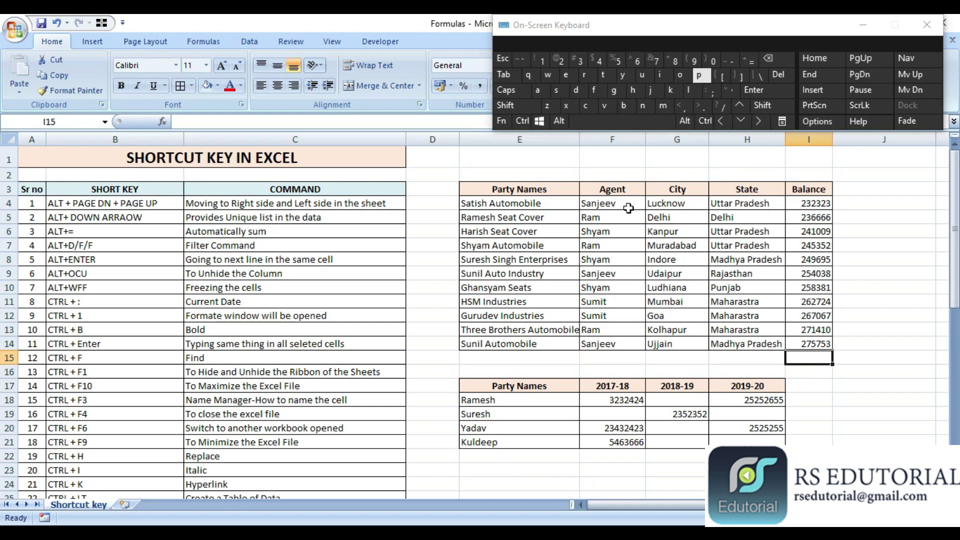
key("alt+equal")
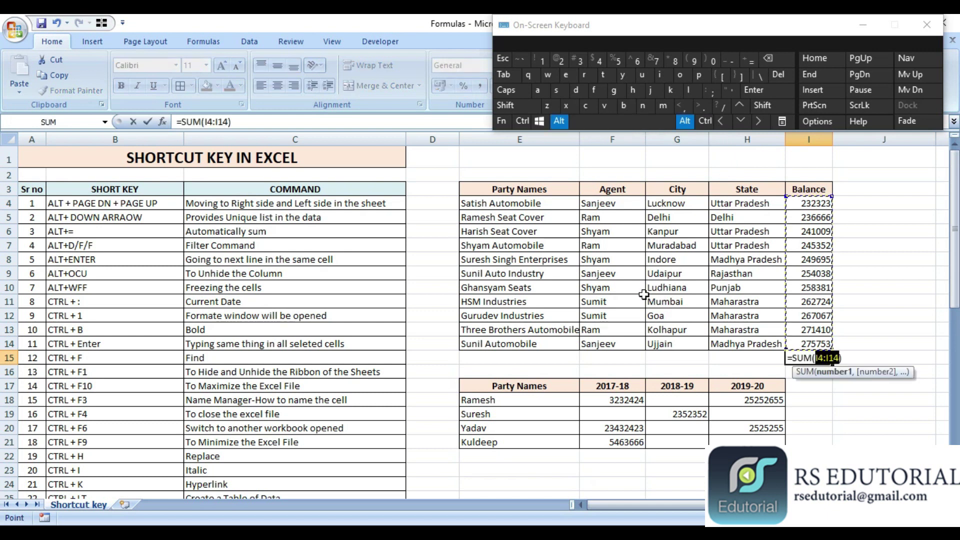
key("Return")
key("Up")
key("Delete")
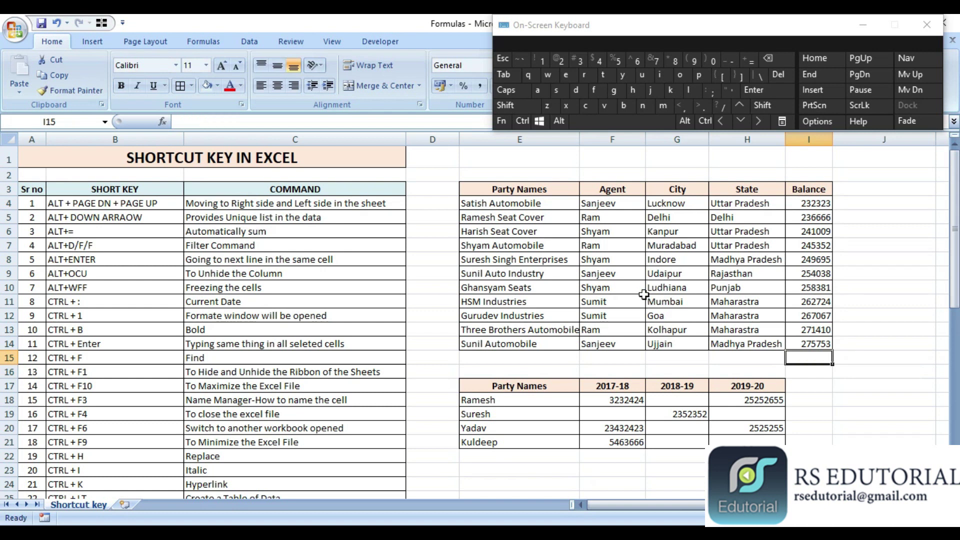
left_click(320, 283)
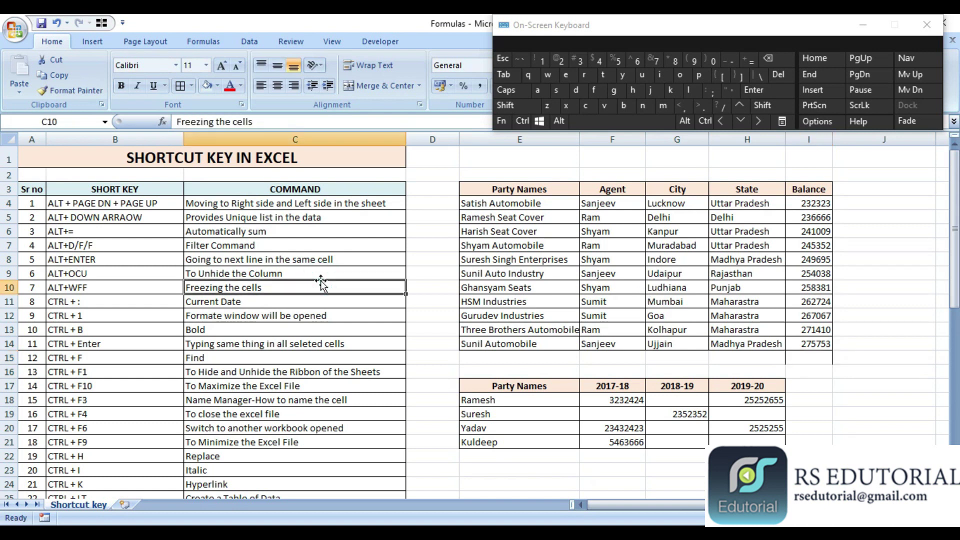
left_click(254, 245)
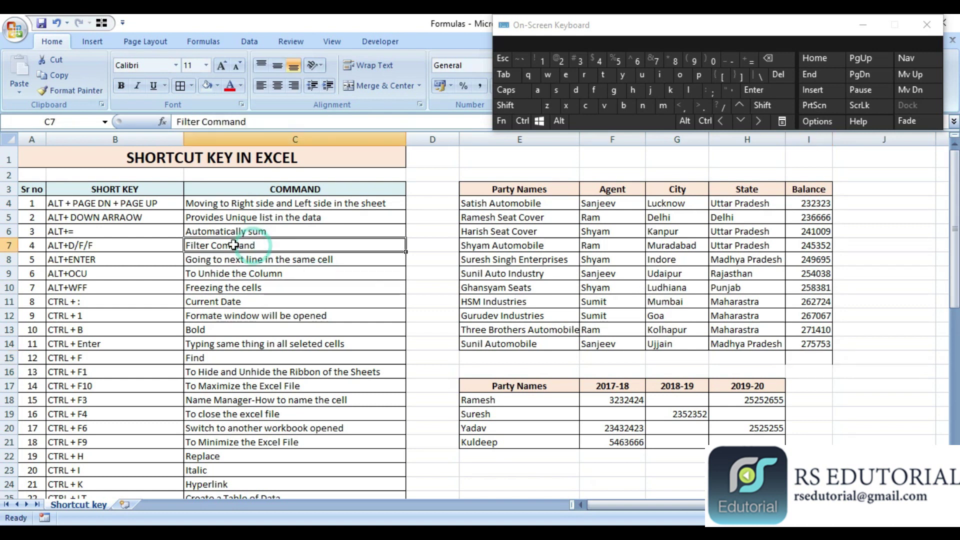
left_click(136, 245)
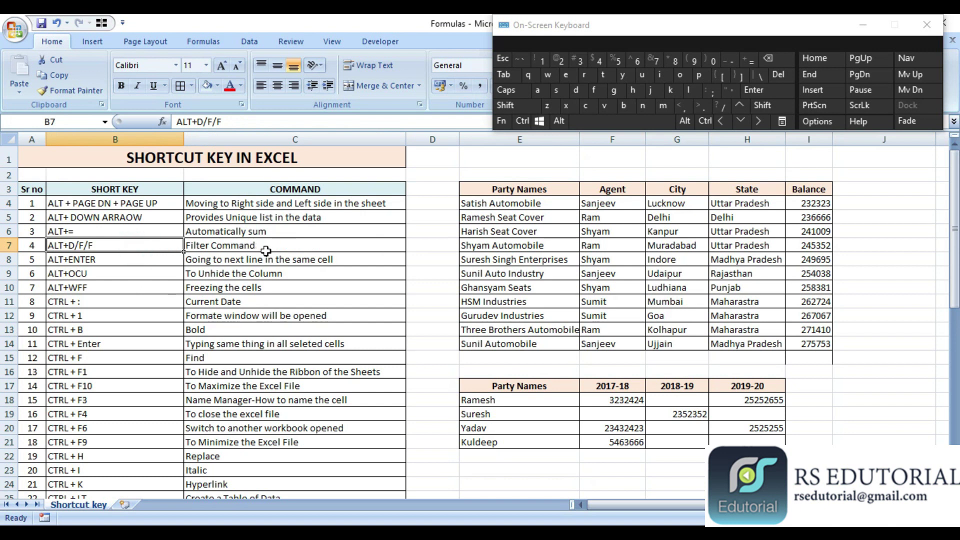
left_click(326, 242)
Turn on the filter for the header row of the Party Names, Agent, City, State and Balance table, starting from cell E3
left_click(504, 189)
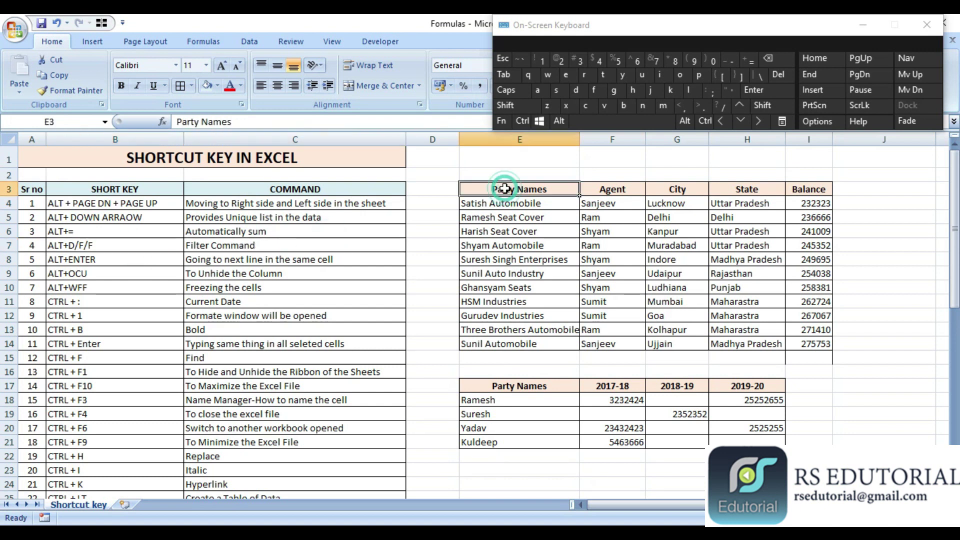
left_click_drag(572, 196, 542, 188)
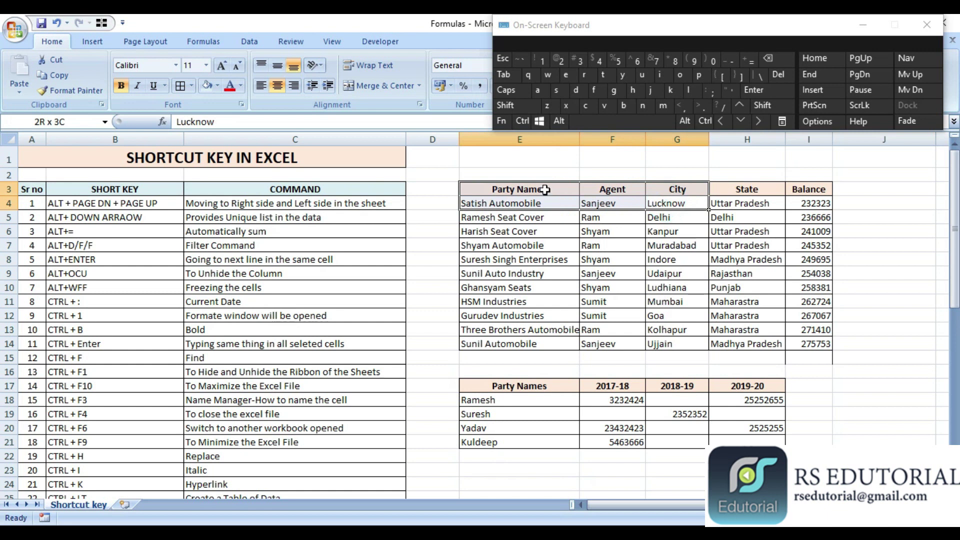
left_click(250, 42)
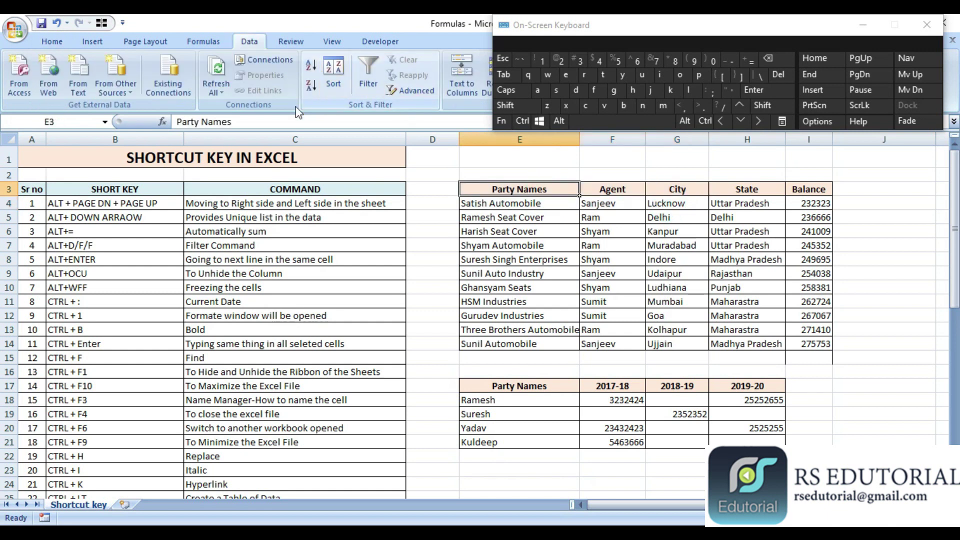
left_click(52, 42)
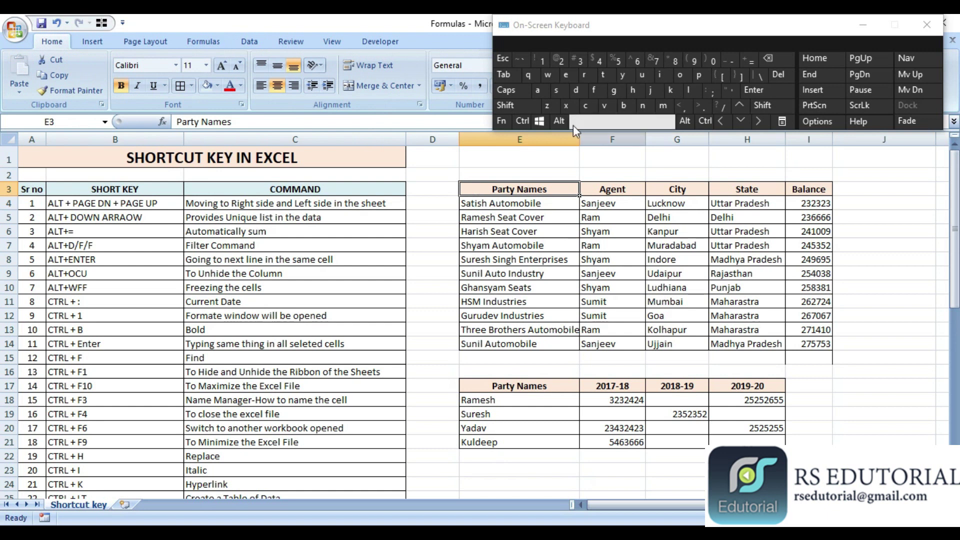
left_click(559, 121)
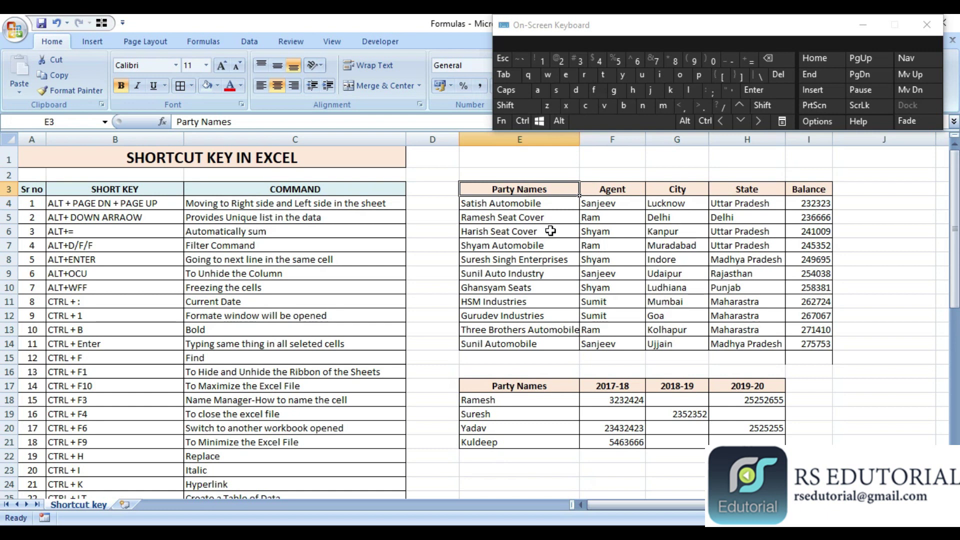
key("alt+d")
key("f")
key("f")
left_click(827, 216)
left_click_drag(828, 212, 828, 210)
key("Escape")
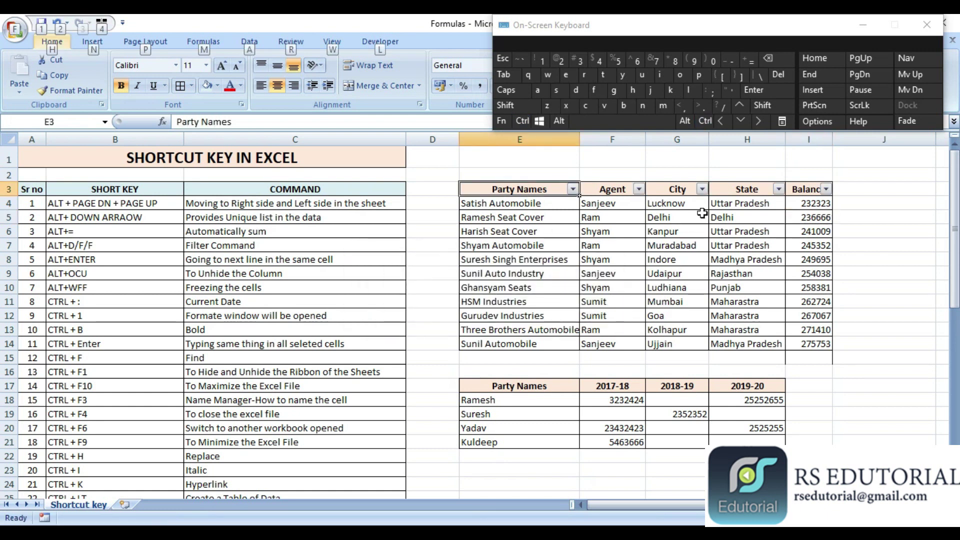
Undo the filter on the party table
key("ctrl")
left_click(553, 264)
key("ctrl+z")
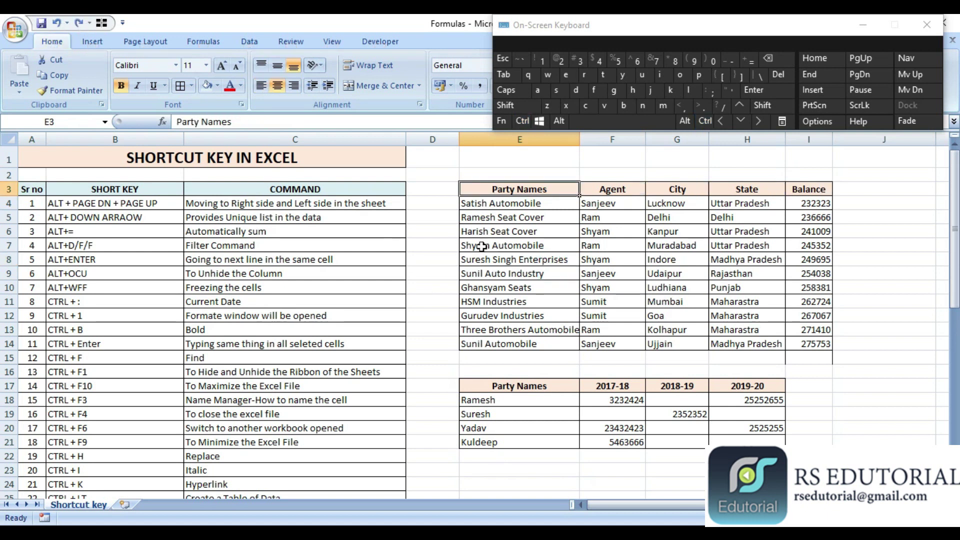
Widen the empty column D between the tables and enter the sample text sakfnsdgndfklg in cell D7
left_click(307, 203)
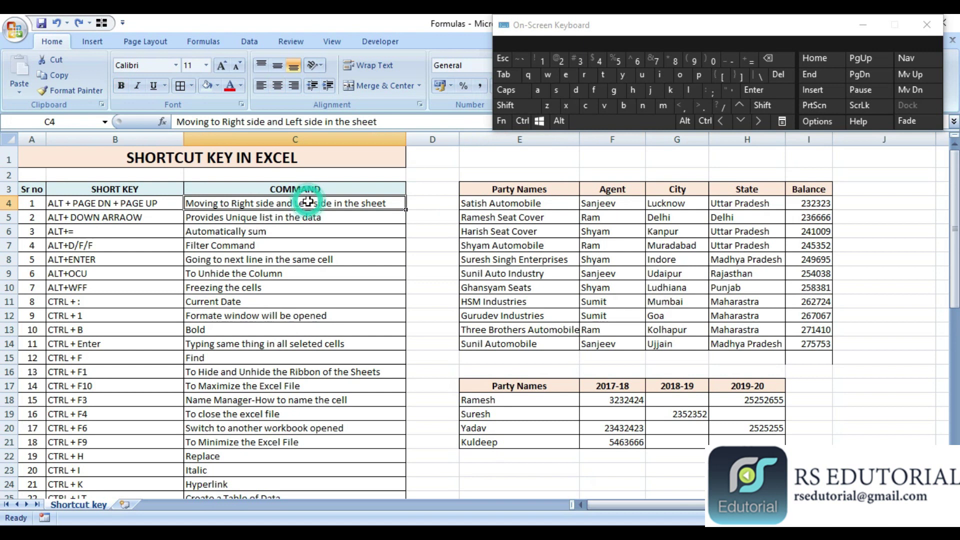
left_click(190, 229)
left_click(132, 247)
left_click(127, 261)
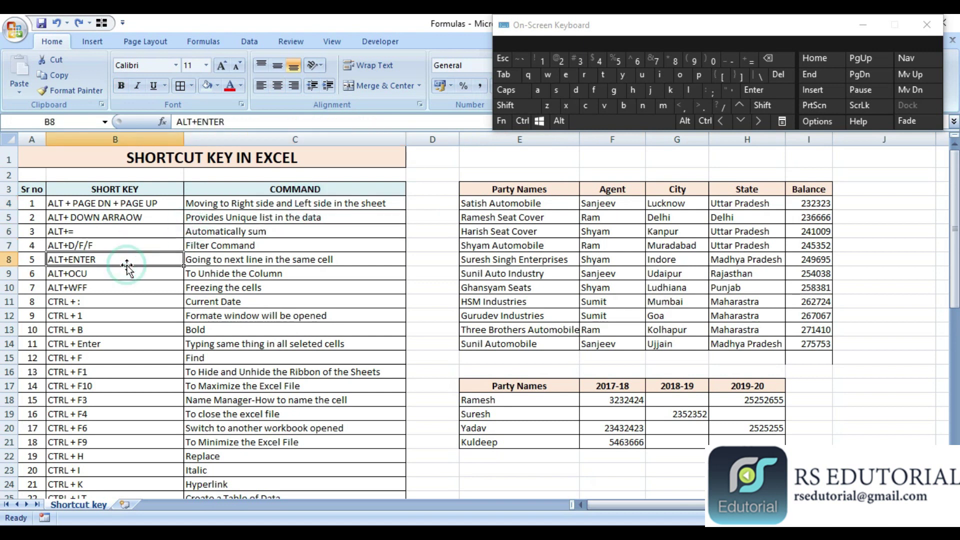
left_click(255, 260)
left_click_drag(458, 139, 561, 161)
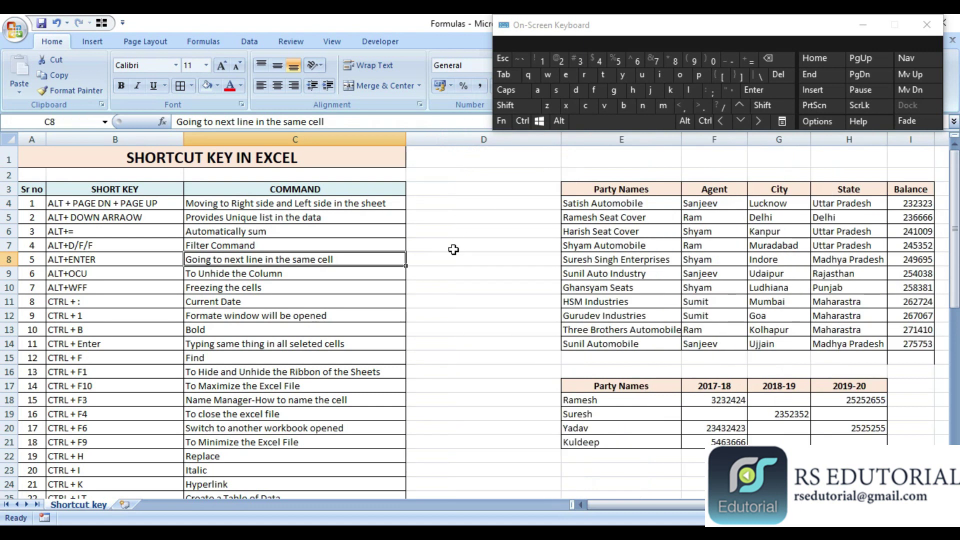
left_click(453, 249)
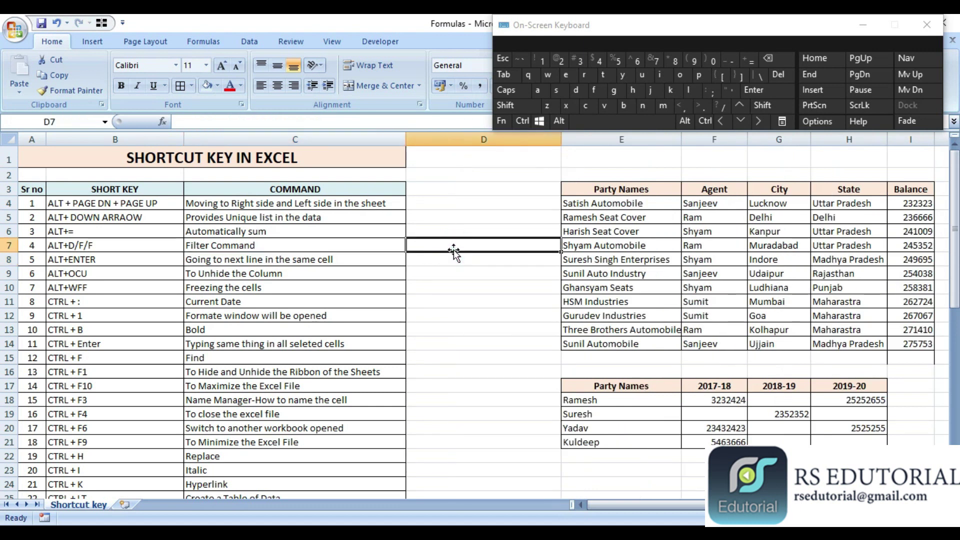
type("sakfnsdgndfklg")
key("Return")
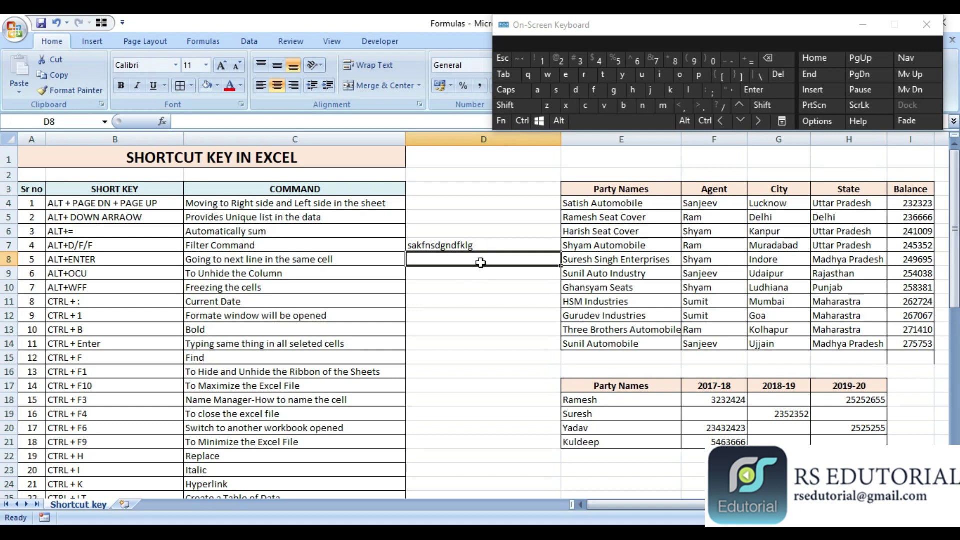
Replace the text in D7 with three lines within the one cell: a first name, New Delhi and 205u02u5
left_click(492, 245)
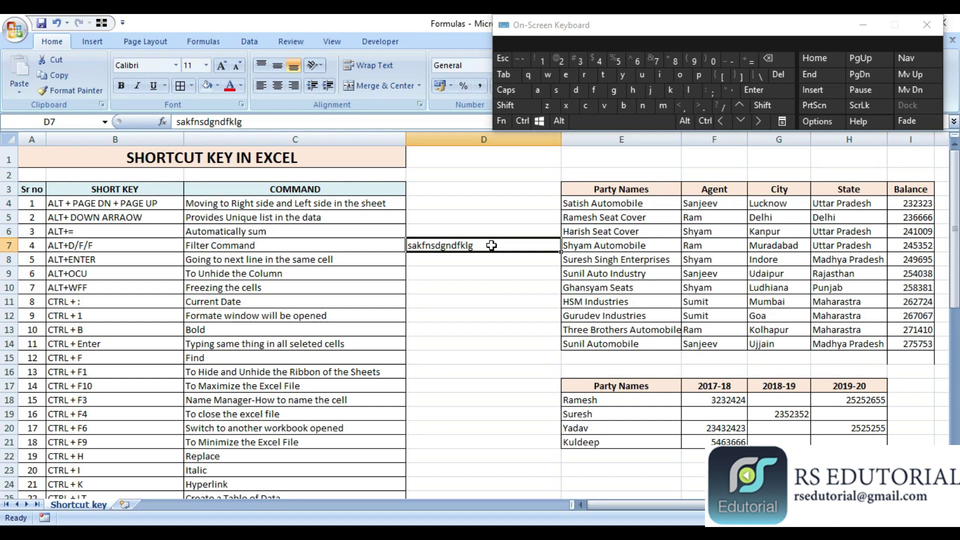
type("RAjnsih")
key("BackSpace")
key("BackSpace")
key("BackSpace")
type("ajnish")
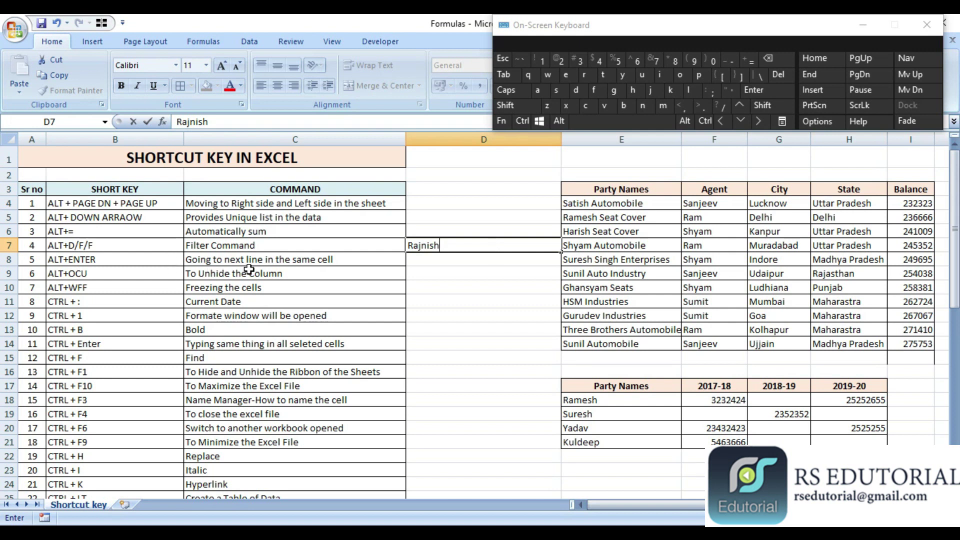
key("alt+Return")
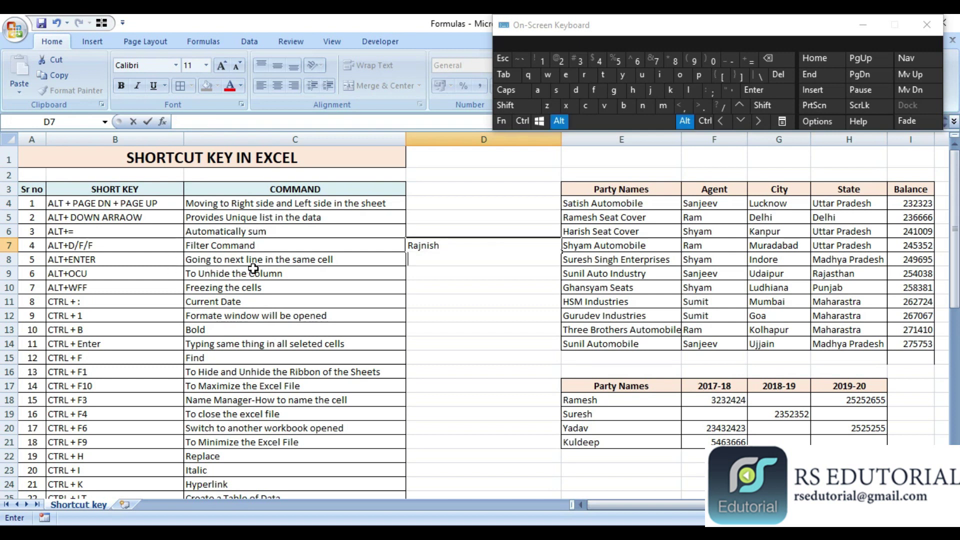
type("New")
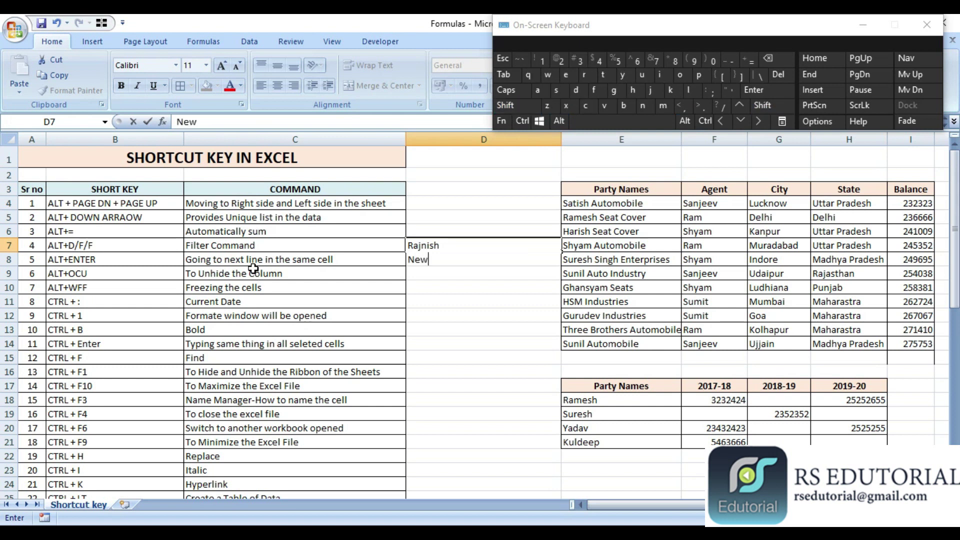
type(" Delhi")
key("alt+Return")
type("205u02u5")
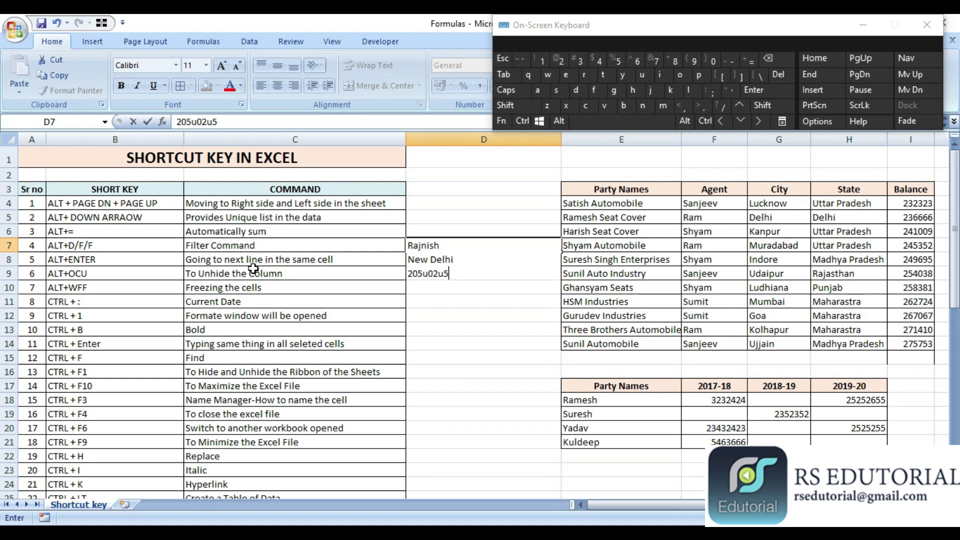
key("ctrl+Return")
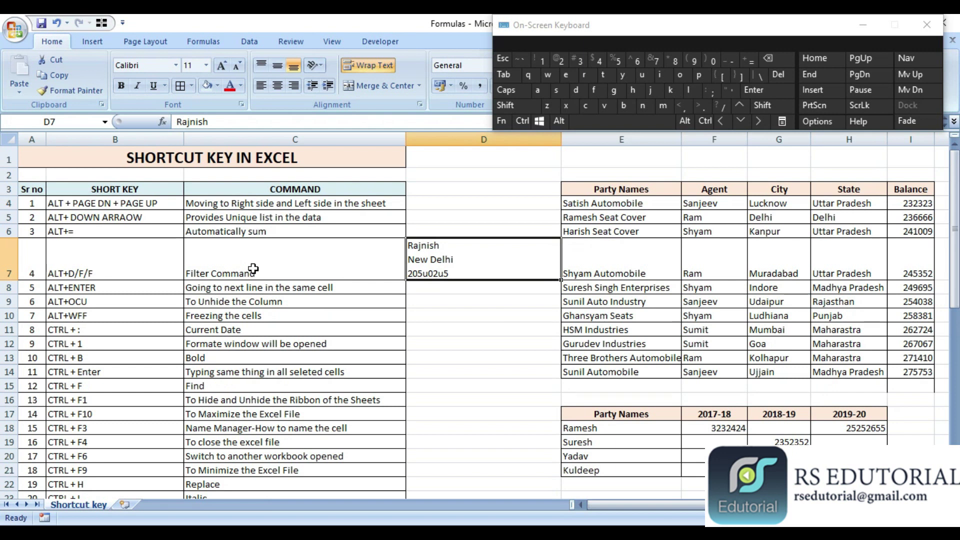
Undo the three-line entry in D7 and return to the description in C8
key("ctrl+z")
key("Left")
key("Left")
key("Left")
key("Down")
key("Down")
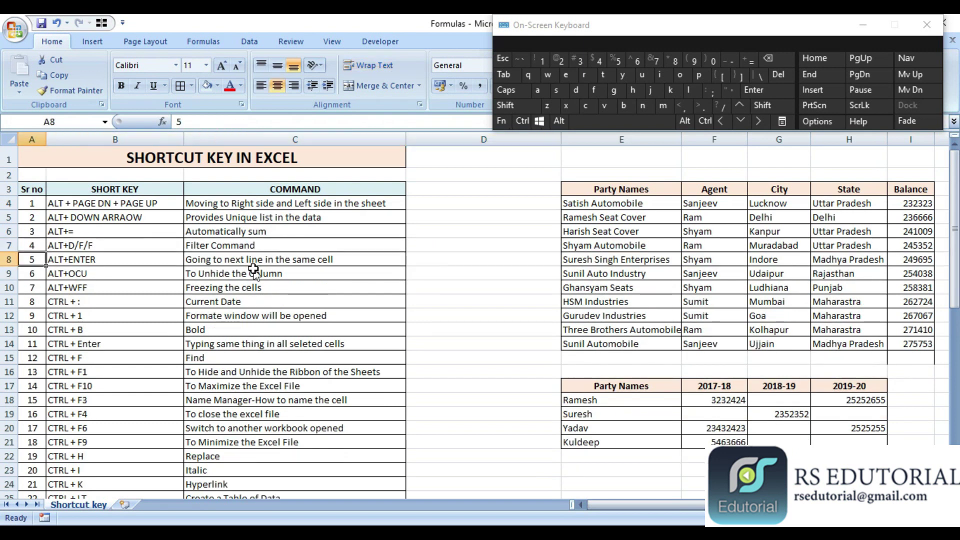
key("Right")
key("Up")
key("Left")
key("Down")
key("Up")
key("Up")
key("Down")
key("Right")
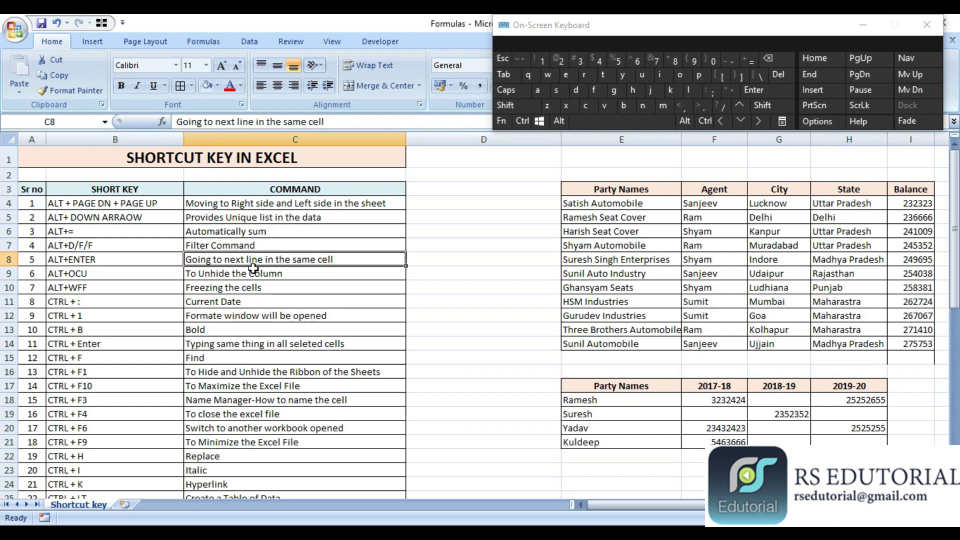
Colour the text of the first five command descriptions, C4:C8, red
key("shift+Left")
key("shift+Right")
key("Right")
key("shift+Up")
key("shift+Up")
key("shift+Up")
key("shift+Up")
left_click(229, 89)
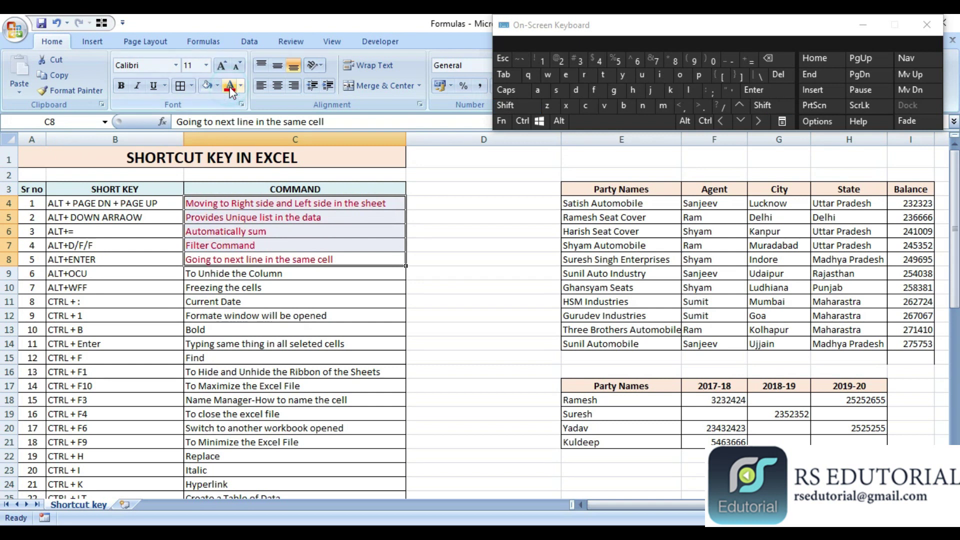
key("Down")
key("Down")
key("Up")
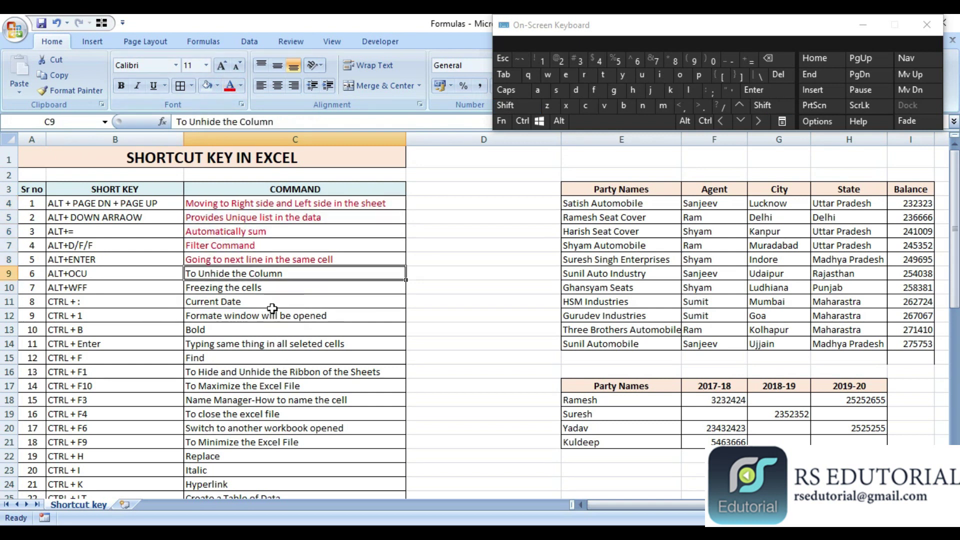
Review the sixth entry of the shortcut list in row 9 and hide column C
left_click(133, 274)
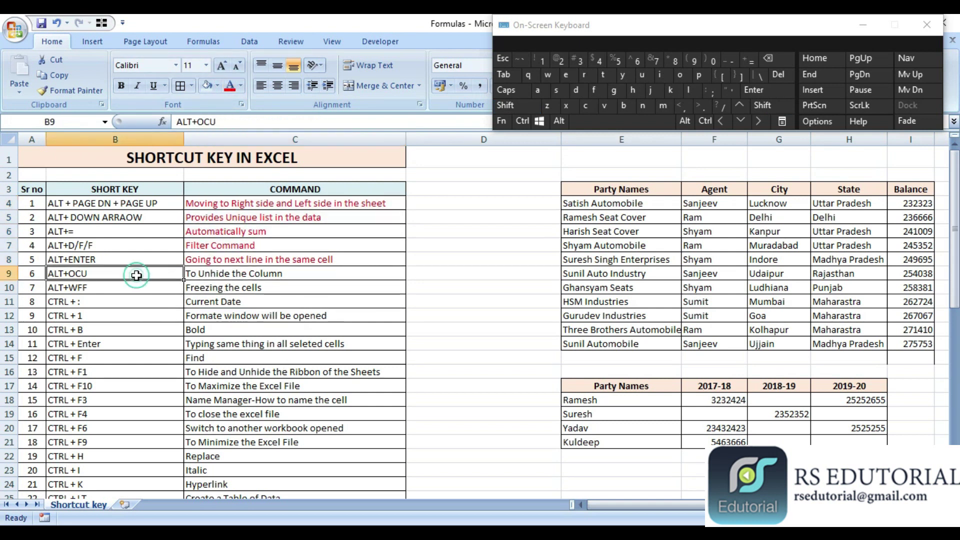
left_click(229, 301)
left_click(303, 269)
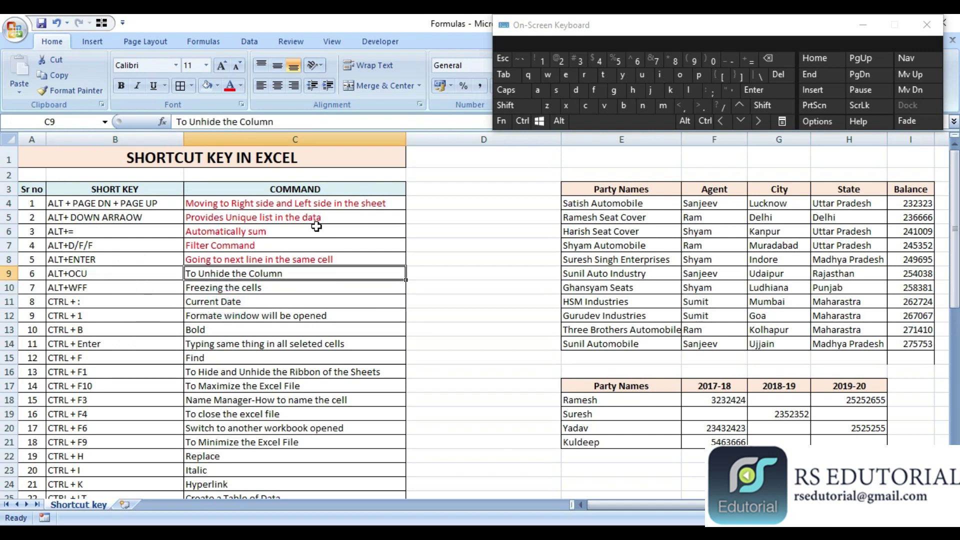
left_click(278, 136)
right_click(279, 140)
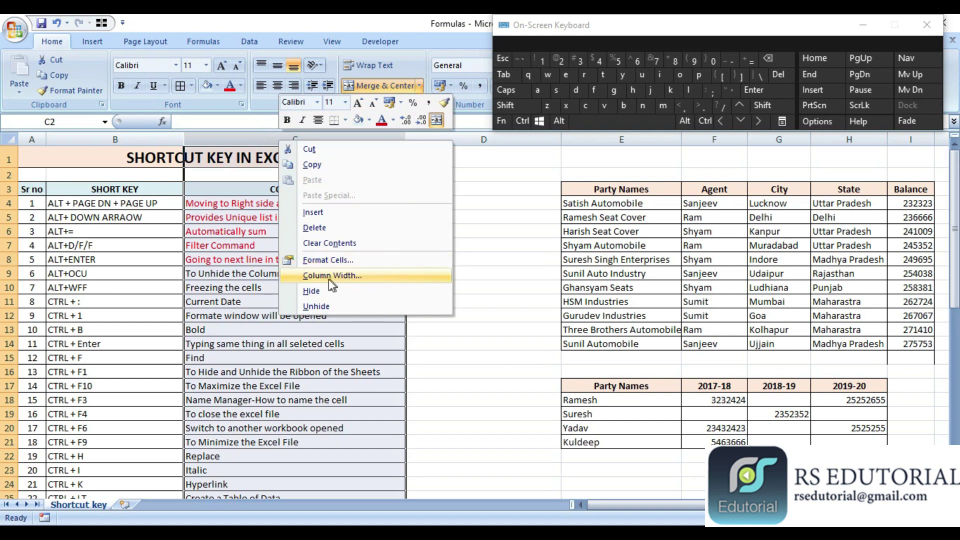
left_click(325, 291)
left_click(268, 272)
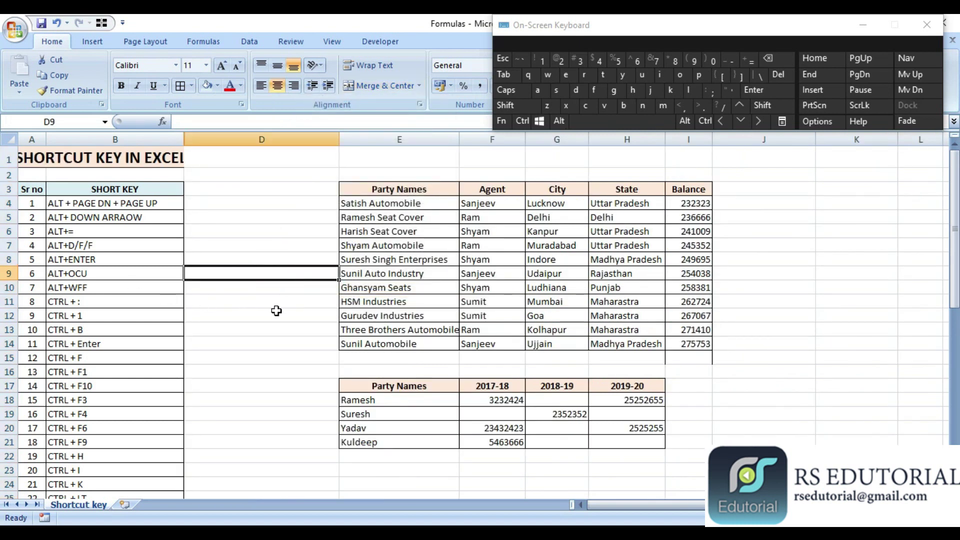
Unhide column C by selecting the columns on both sides of it
left_click_drag(169, 139, 211, 139)
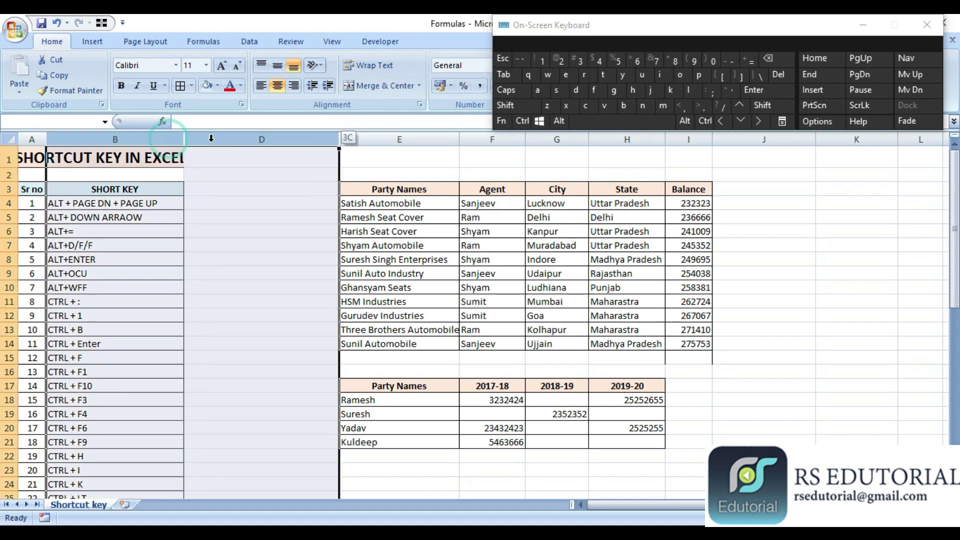
key("alt+o")
key("c")
key("u")
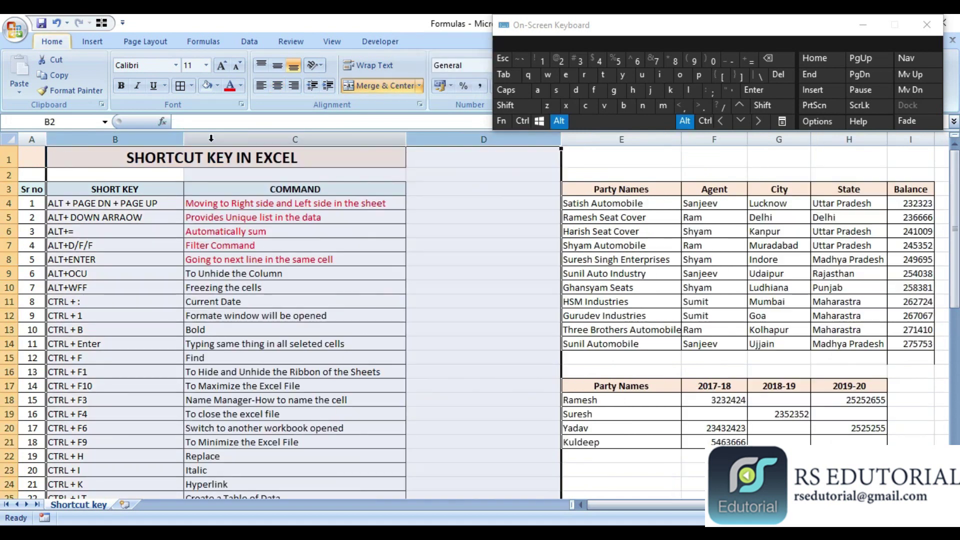
Narrow the empty column D between the shortcut list and the party table
left_click(448, 232)
left_click(558, 143)
left_click_drag(546, 146, 480, 185)
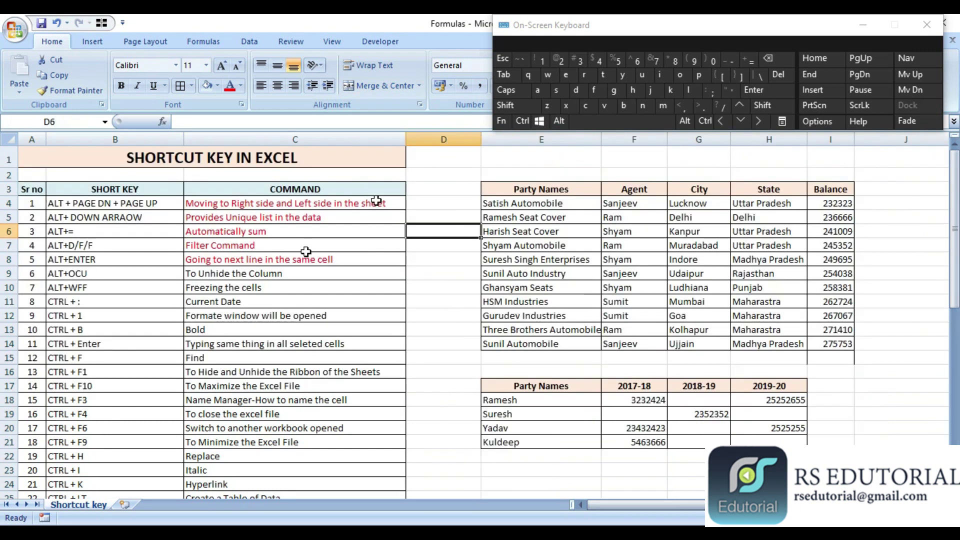
Colour the text of the description "To Unhide the Column" in C9 red
left_click(306, 249)
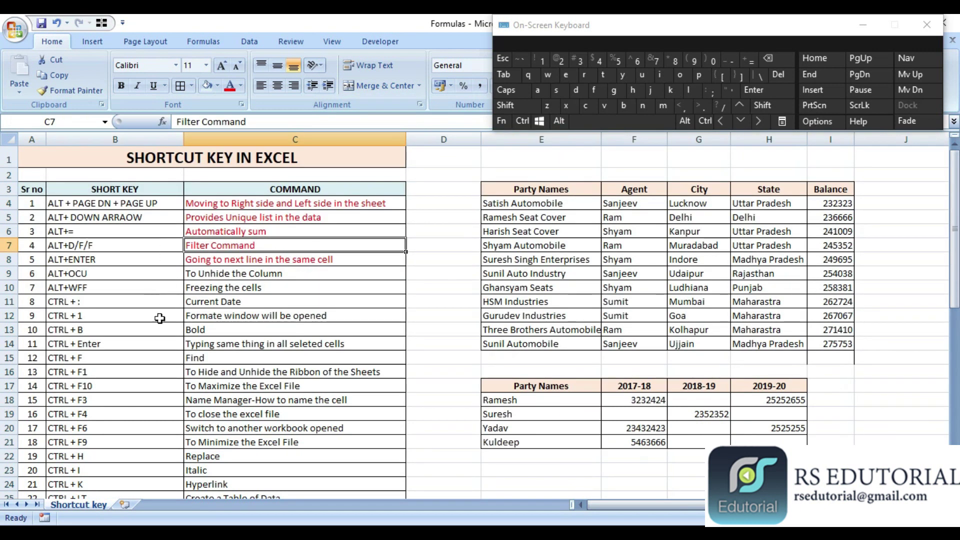
left_click(255, 259)
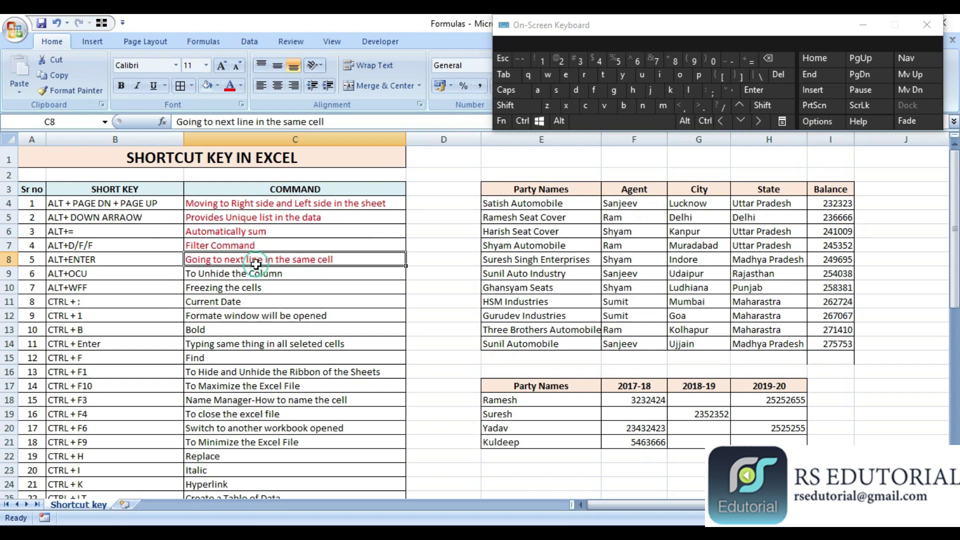
left_click(247, 274)
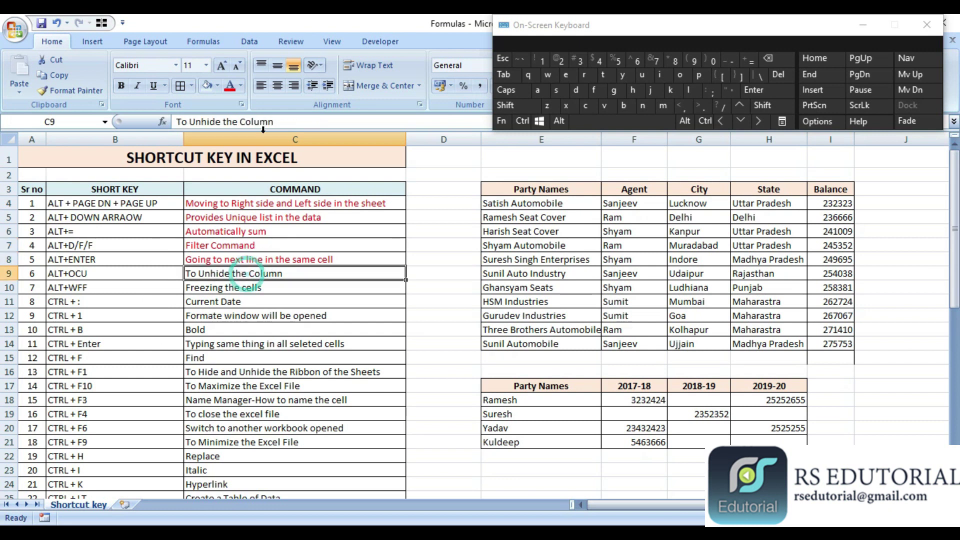
left_click(230, 86)
key("Down")
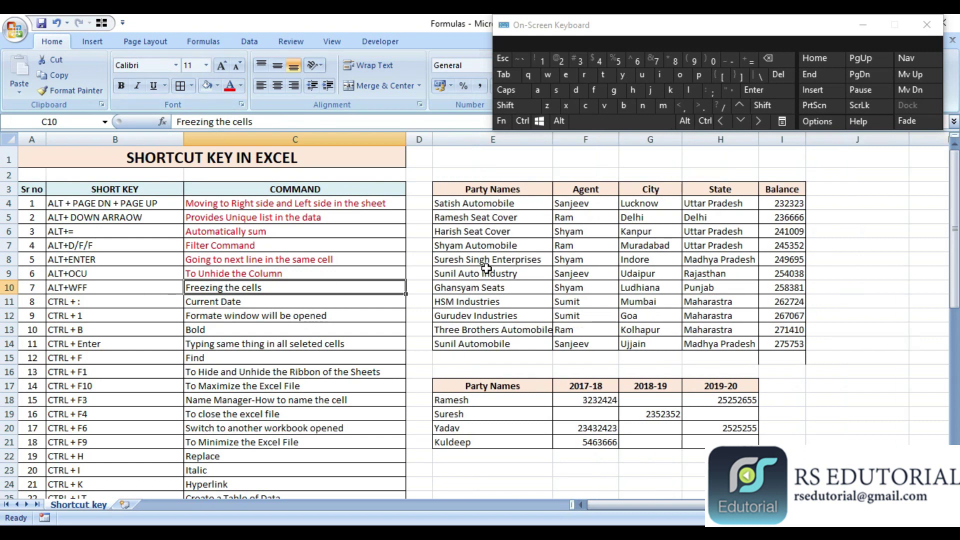
left_click(572, 138)
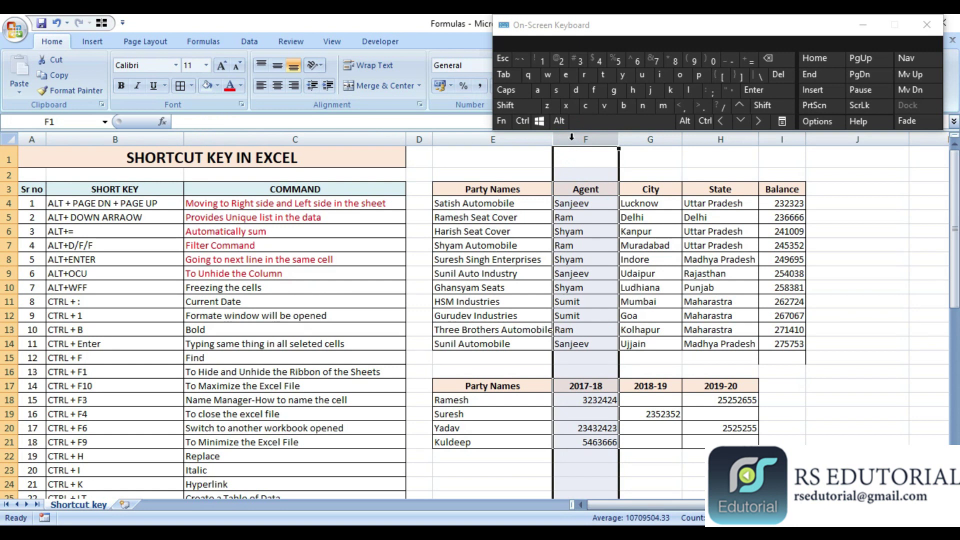
left_click(561, 124)
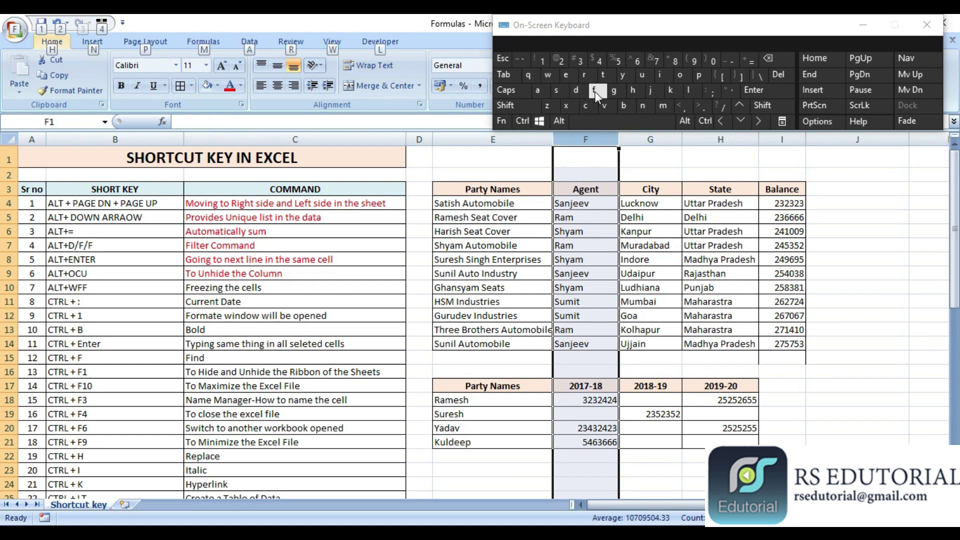
key("alt")
left_click(606, 233)
Freeze the panes at the Agent header in F3, locking the rows above it and the columns before it
left_click(579, 192)
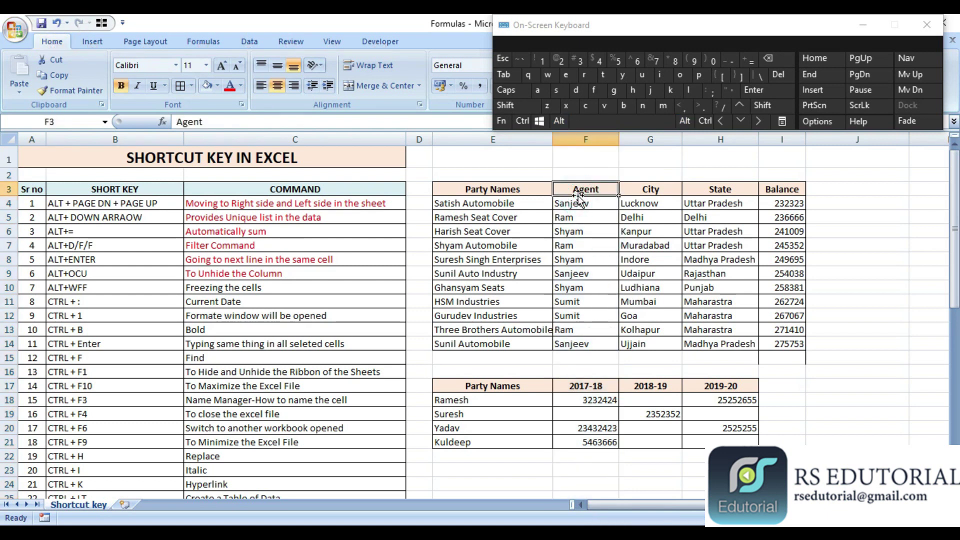
key("alt")
key("w")
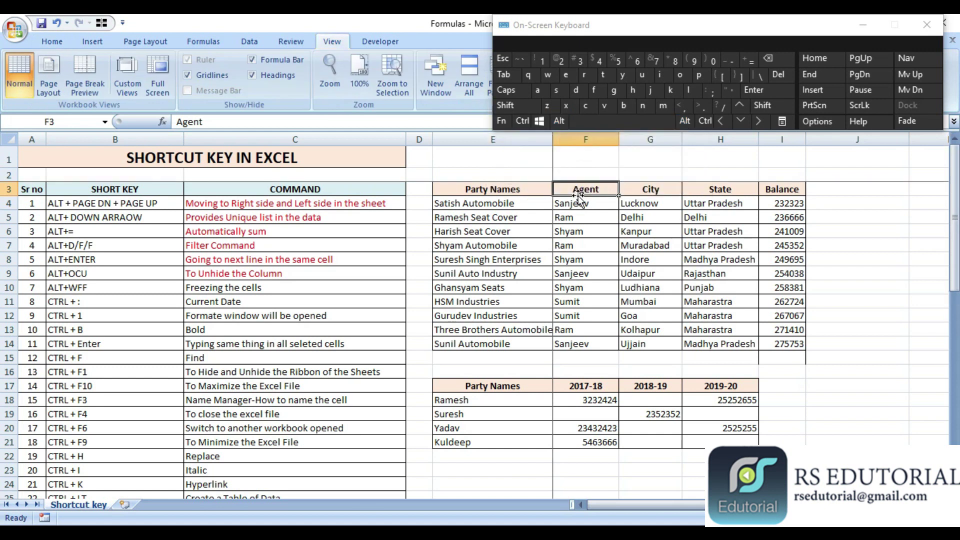
Move across row 3 to column K and back to the State header to examine the frozen columns
key("Right")
key("Right")
key("Right")
key("Right")
key("Right")
key("Right")
key("Right")
key("Right")
key("Right")
key("Right")
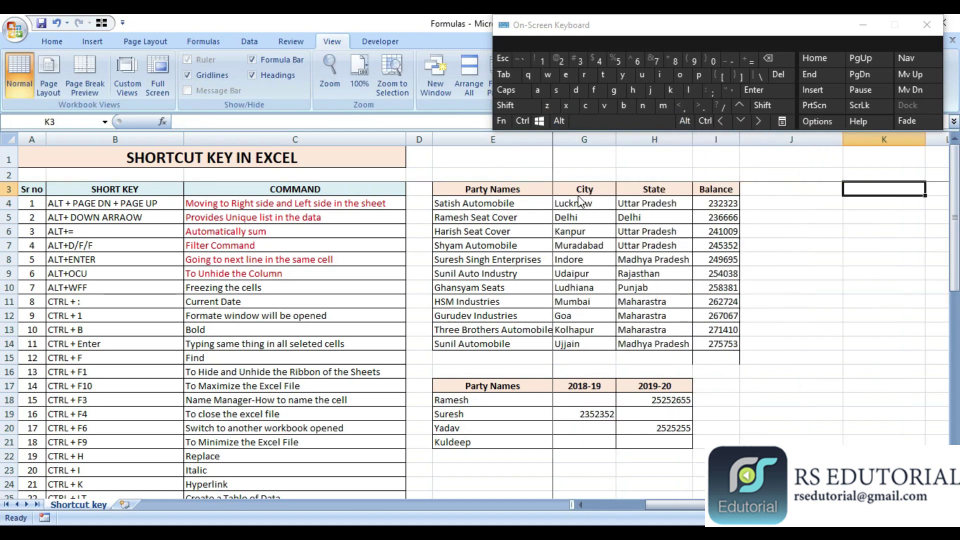
key("Left")
key("Left")
key("Left")
key("Left")
key("Left")
key("Left")
key("Left")
key("Left")
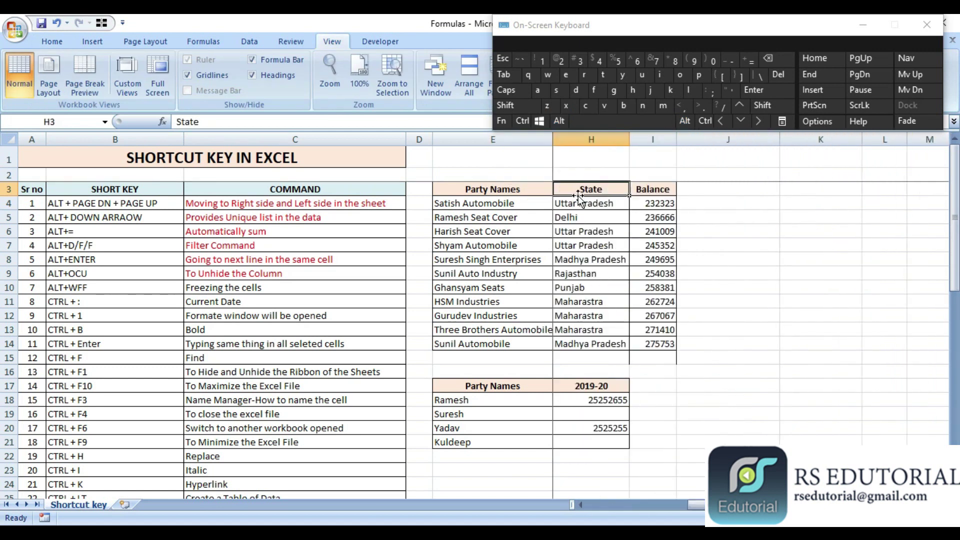
Move down column H to row 28 and back up to examine the frozen title rows
key("Down")
key("Down")
key("Down")
key("Down")
key("Down")
key("Down")
key("Down")
key("Down")
key("Down")
key("Down")
key("Down")
key("Down")
key("Down")
key("Down")
key("Down")
key("Down")
key("Down")
key("Down")
key("Down")
key("Down")
key("Down")
key("Down")
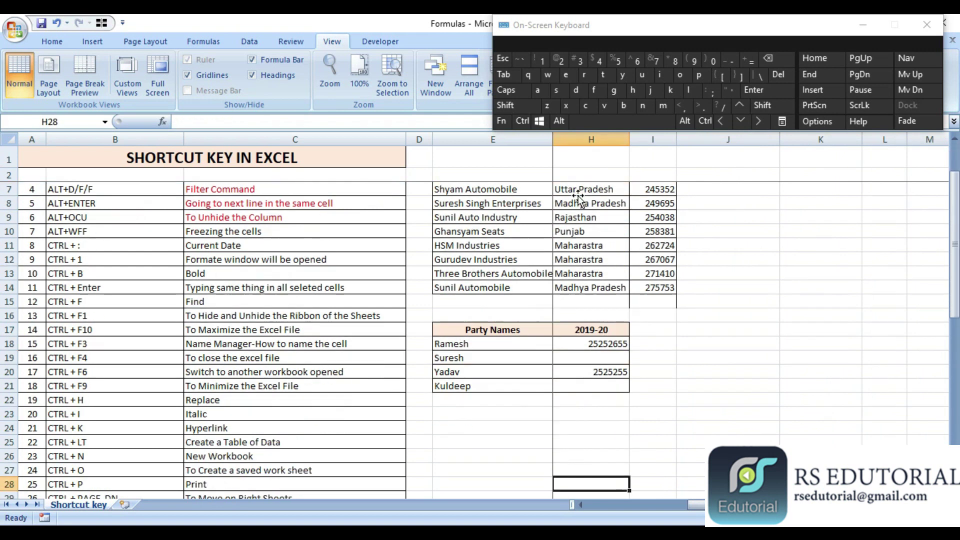
key("Up")
key("Up")
key("Up")
key("Up")
key("Up")
key("Up")
key("Up")
key("Up")
key("Up")
key("Up")
key("Up")
key("Up")
key("Up")
key("Up")
key("Up")
key("Up")
key("Up")
key("Up")
key("Up")
key("Up")
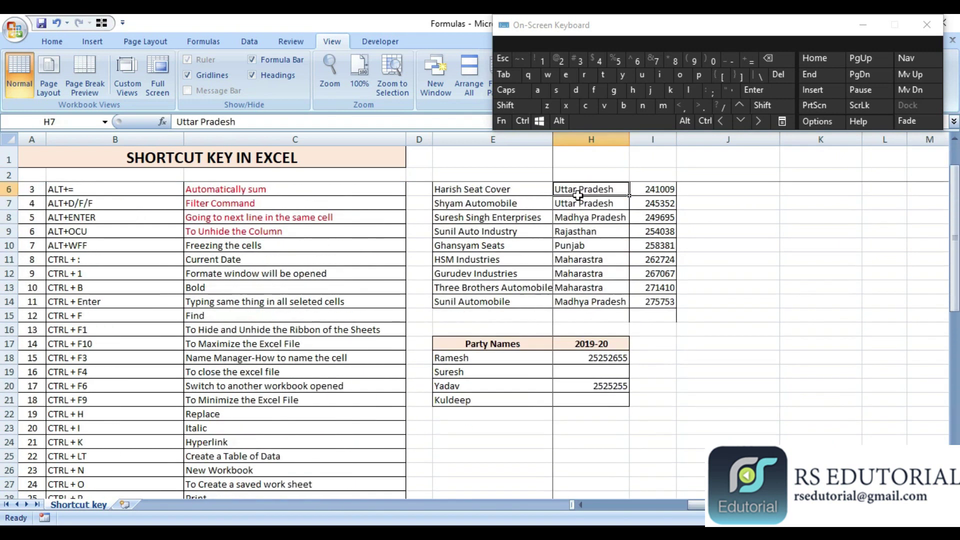
key("Down")
key("Down")
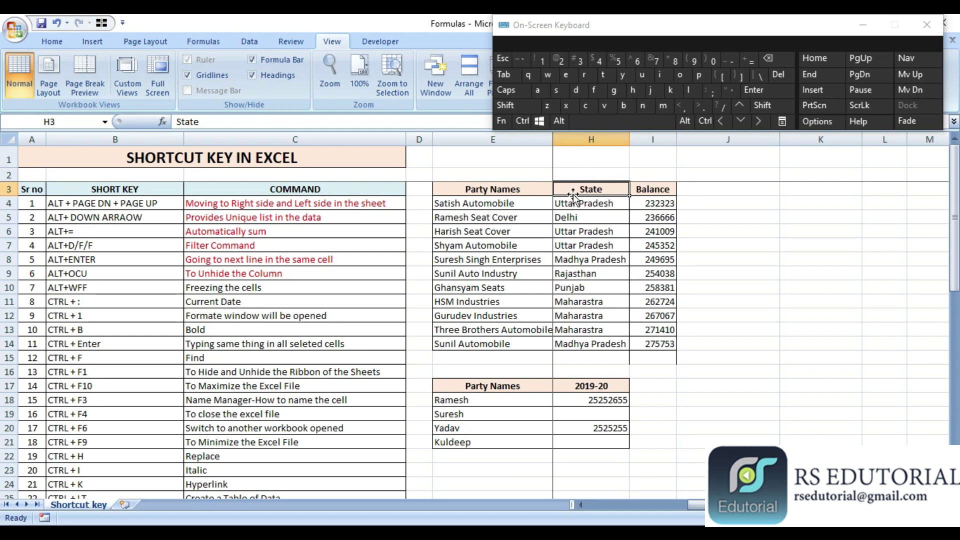
Undo the red colouring of C9, the narrowing of column D, and the unhiding and hiding of column C
left_click(332, 304)
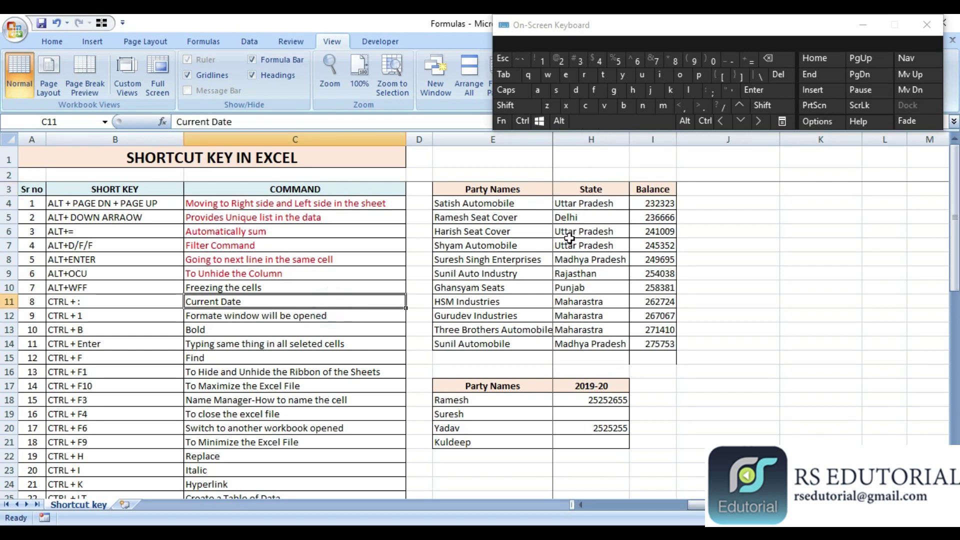
key("ctrl+z")
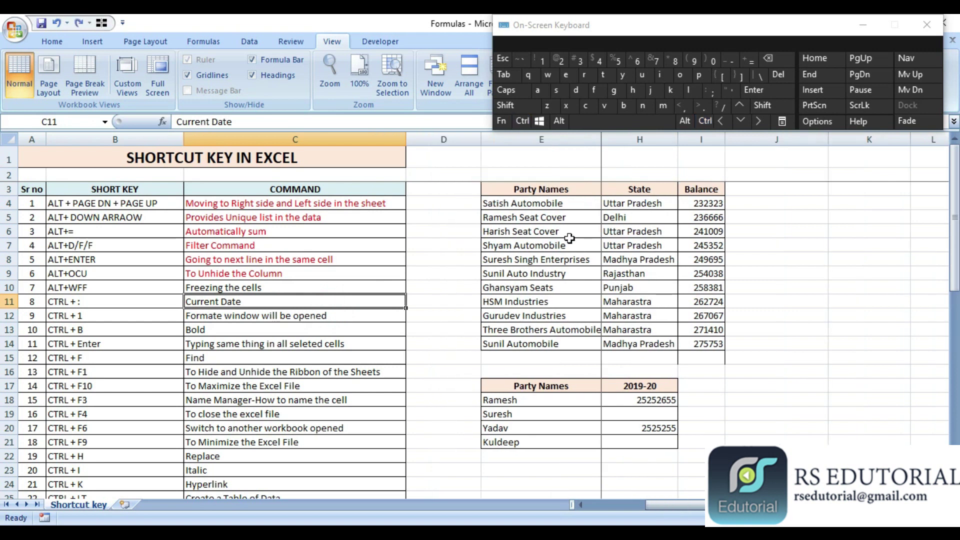
key("ctrl+z")
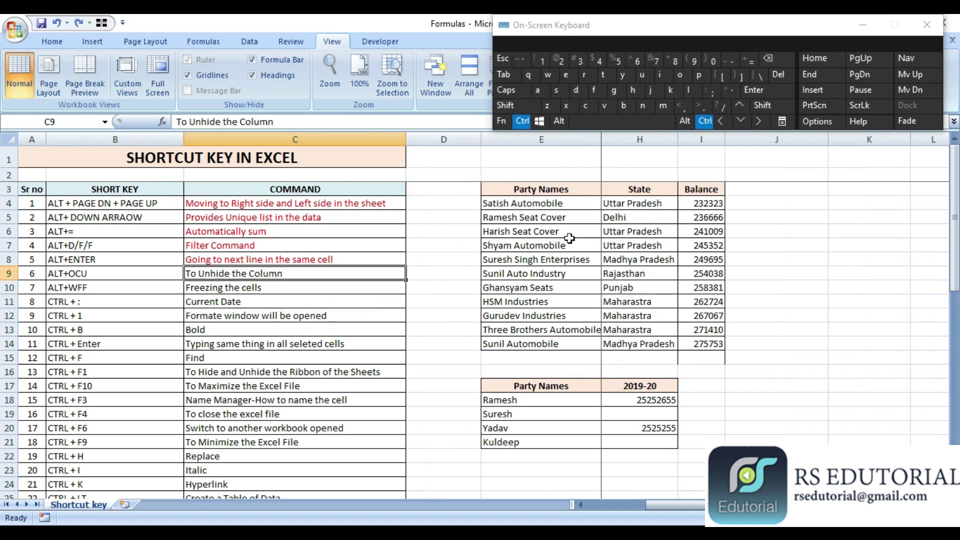
key("ctrl+z")
key("ctrl+z")
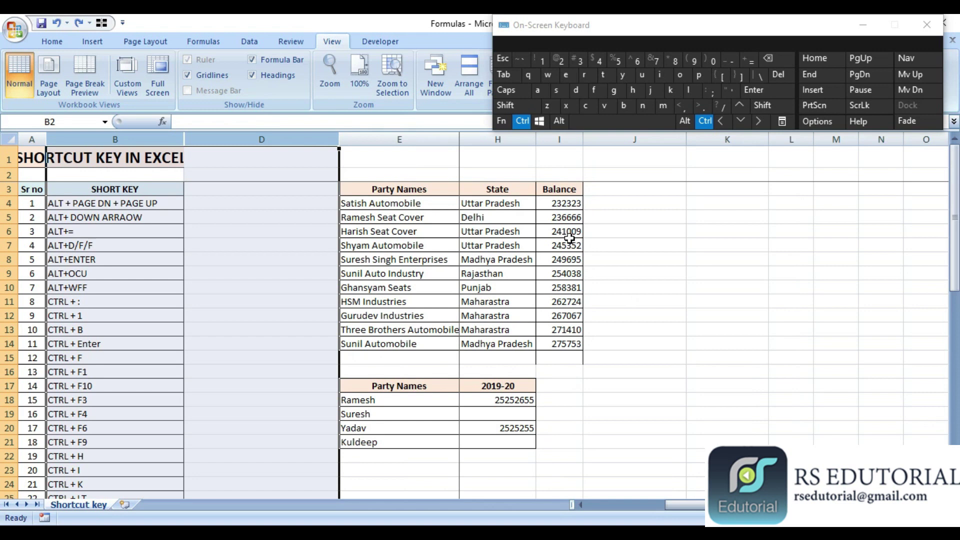
key("ctrl+z")
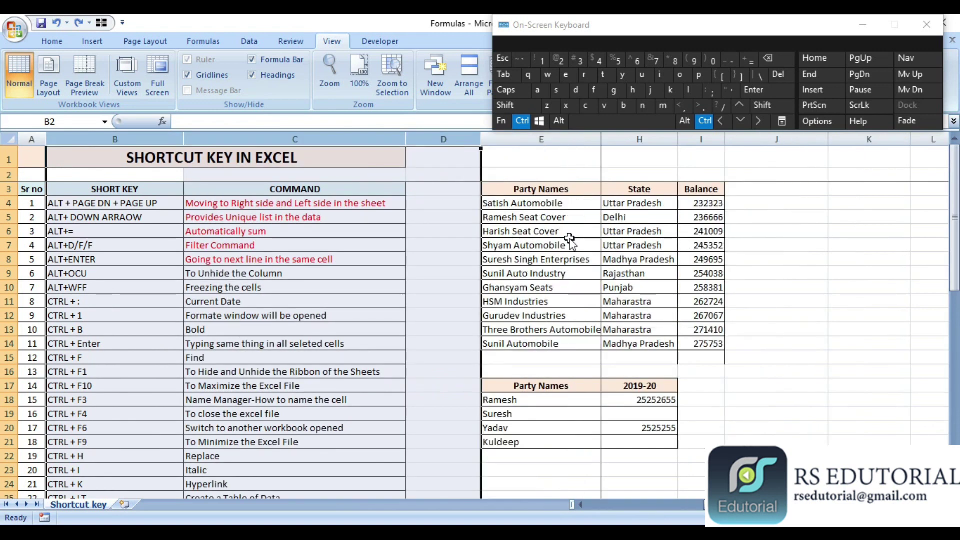
Unfreeze the worksheet panes
left_click(569, 241)
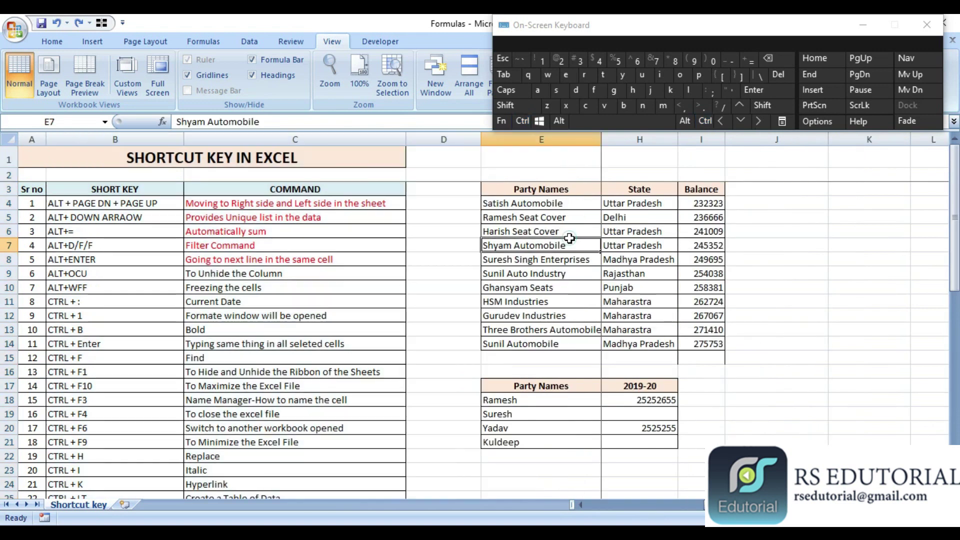
left_click(636, 189)
key("alt+w")
key("f")
key("f")
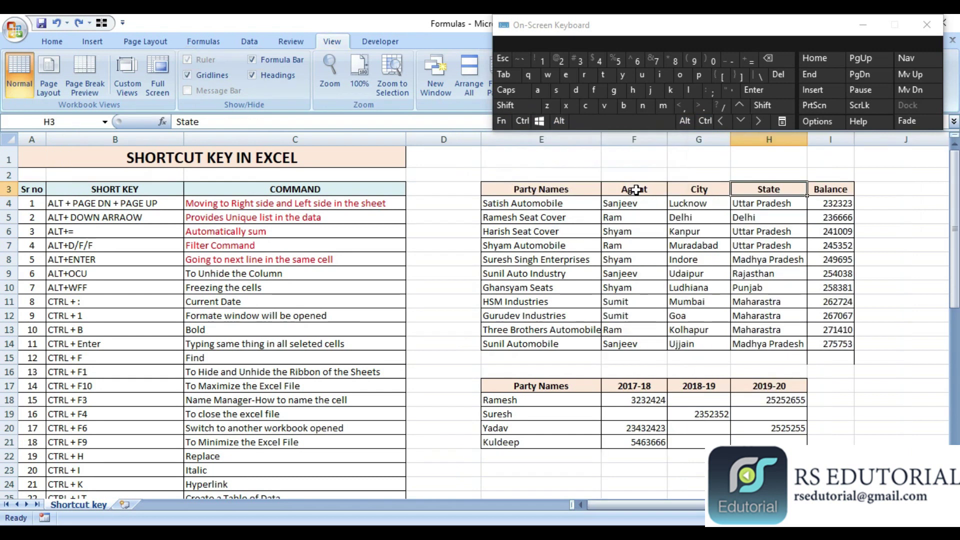
Narrow the empty column D and colour the description "To Unhide the Column" in C9 red
left_click(519, 175)
left_click_drag(481, 140, 440, 148)
left_click(306, 273)
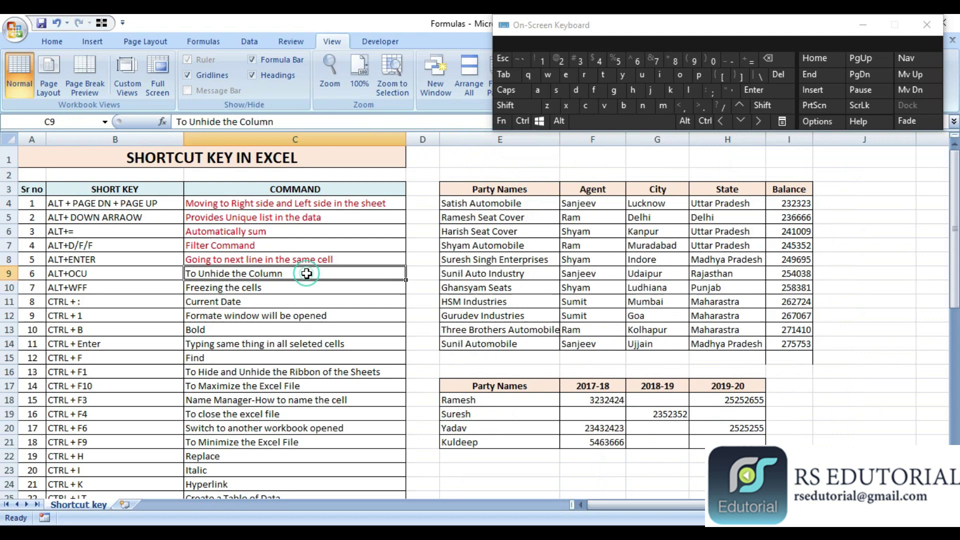
left_click(54, 40)
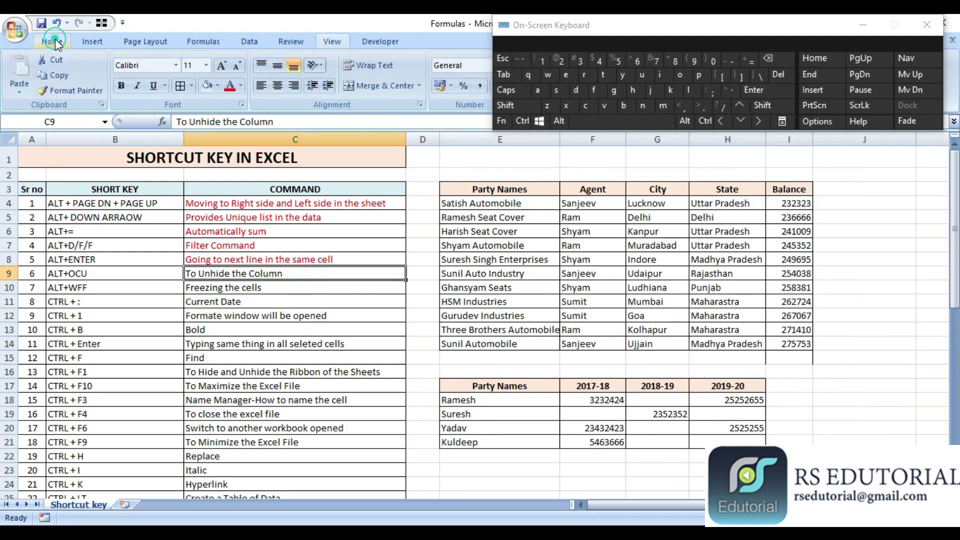
left_click(228, 86)
Colour the text of the description "Freezing the cells" in C10 red
key("Down")
key("Down")
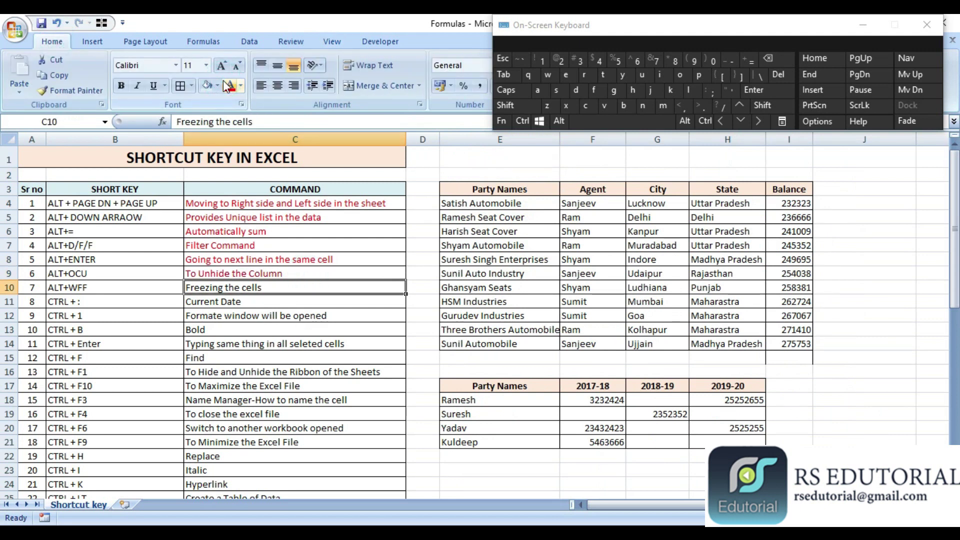
key("Up")
key("Down")
key("Down")
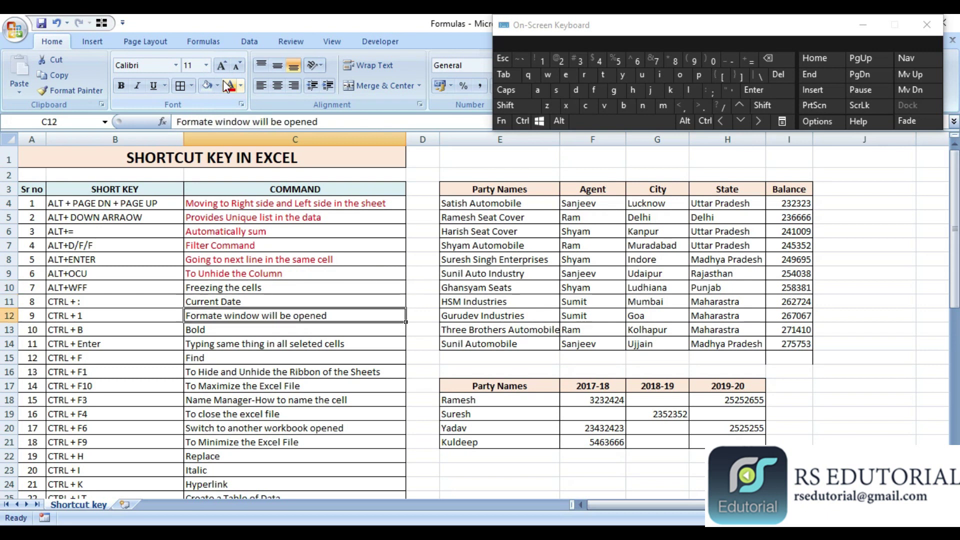
key("Up")
key("Up")
left_click(230, 87)
Widen the empty column D and insert the current date in D11 beside the "Current Date" entry
left_click_drag(439, 140, 492, 160)
left_click(446, 301)
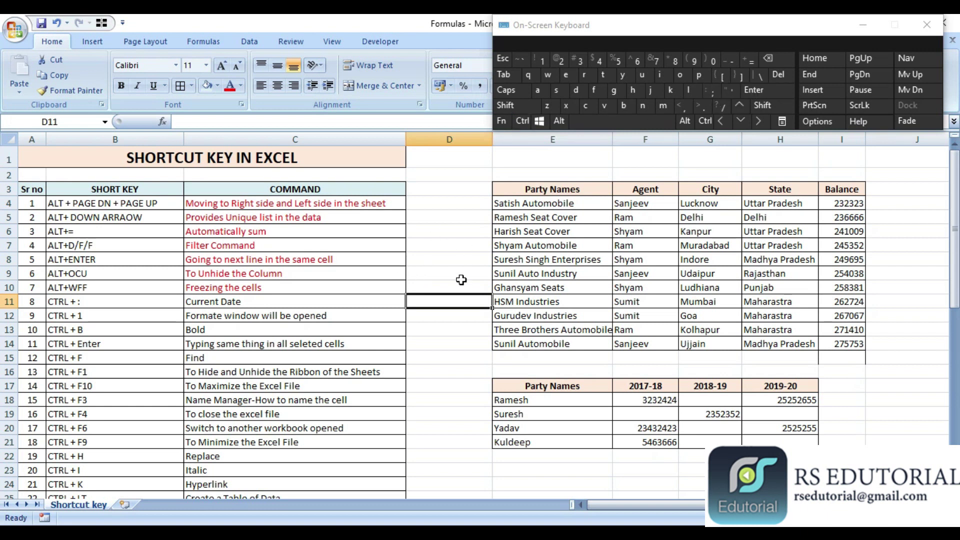
key("ctrl")
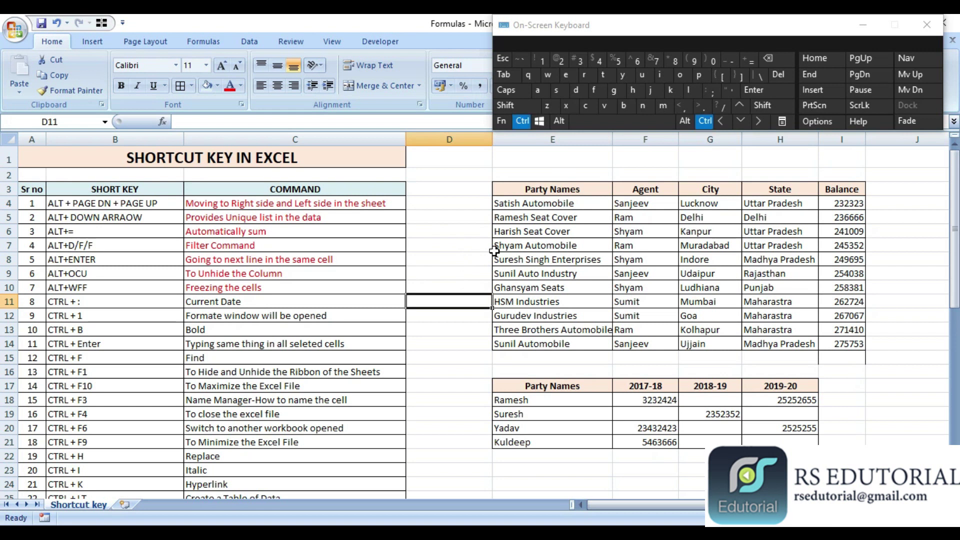
key("ctrl+semicolon")
key("Return")
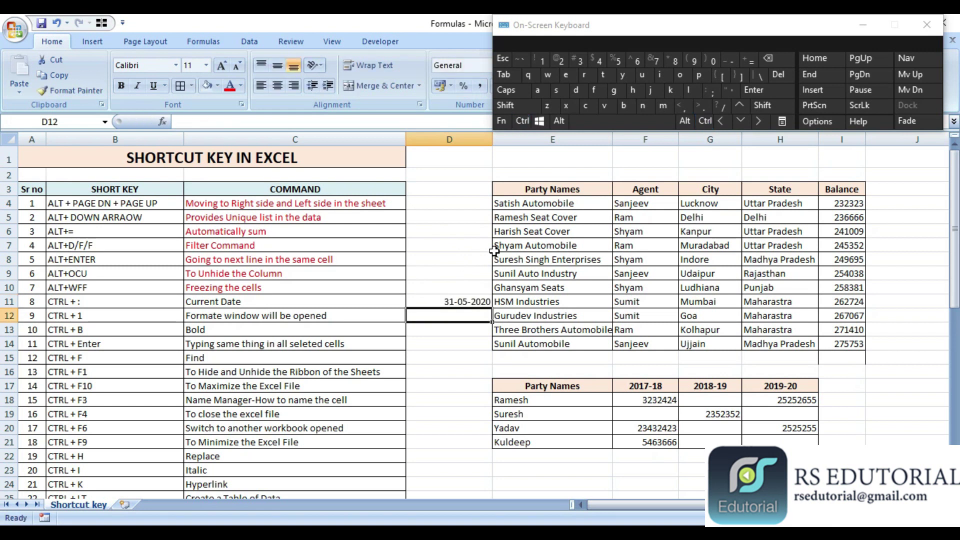
View the Accounting number format options in the Format Cells dialog for C12 and close it without applying anything
key("Left")
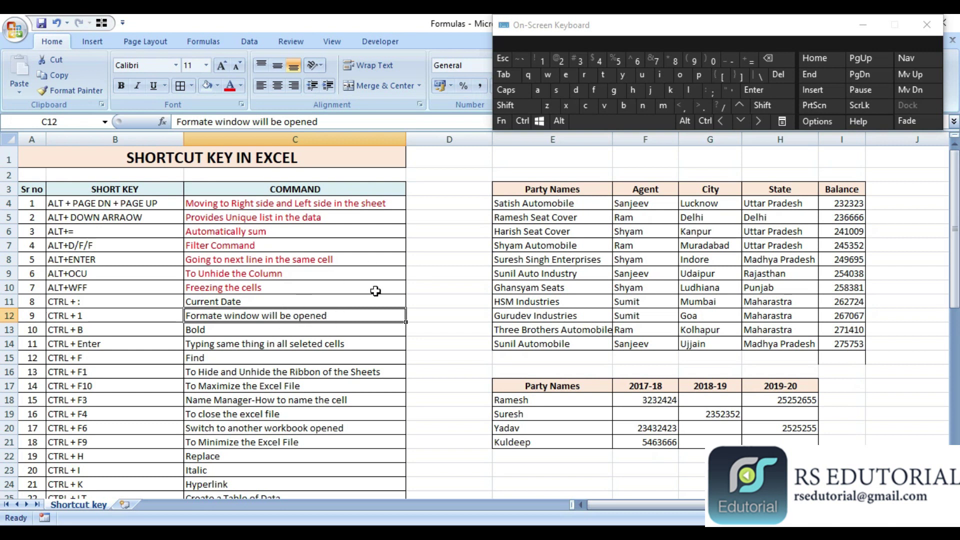
key("ctrl")
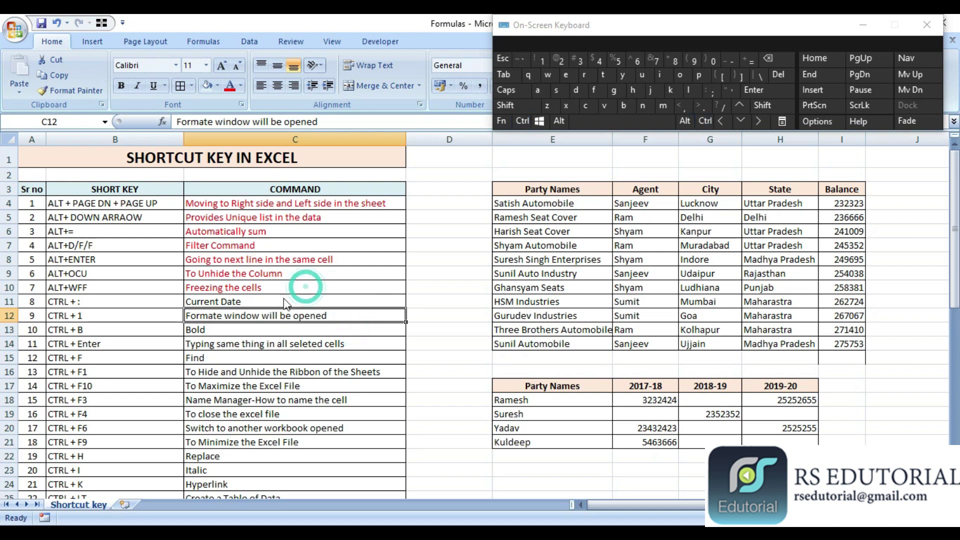
key("ctrl+1")
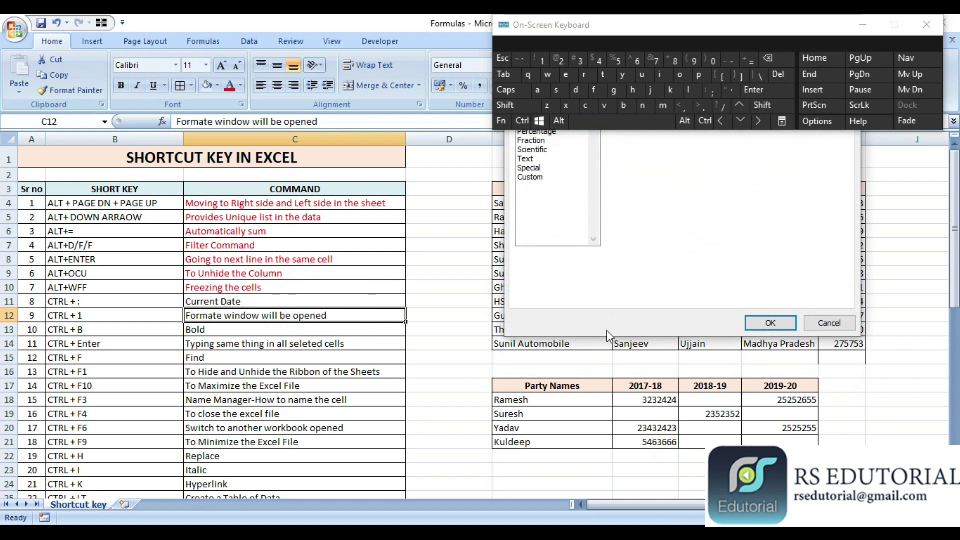
left_click(857, 25)
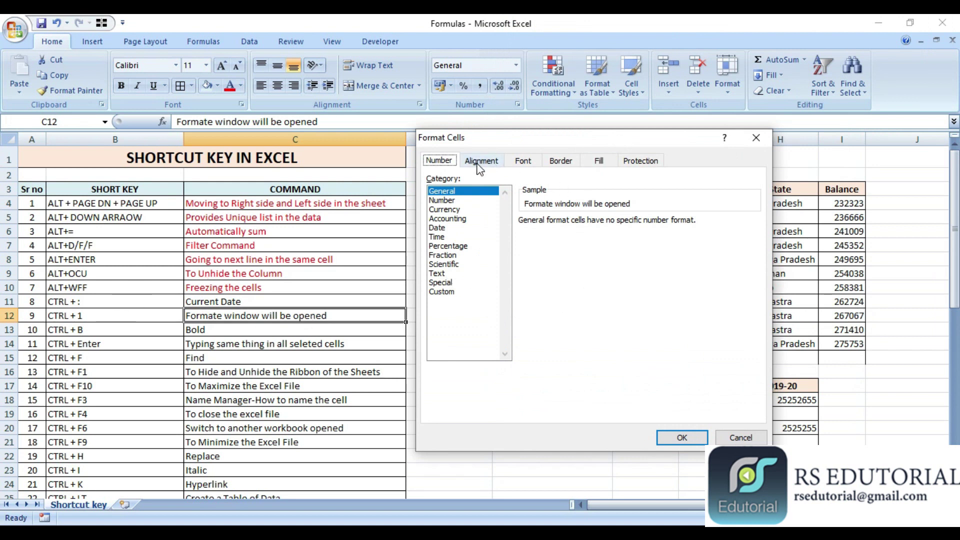
left_click(452, 218)
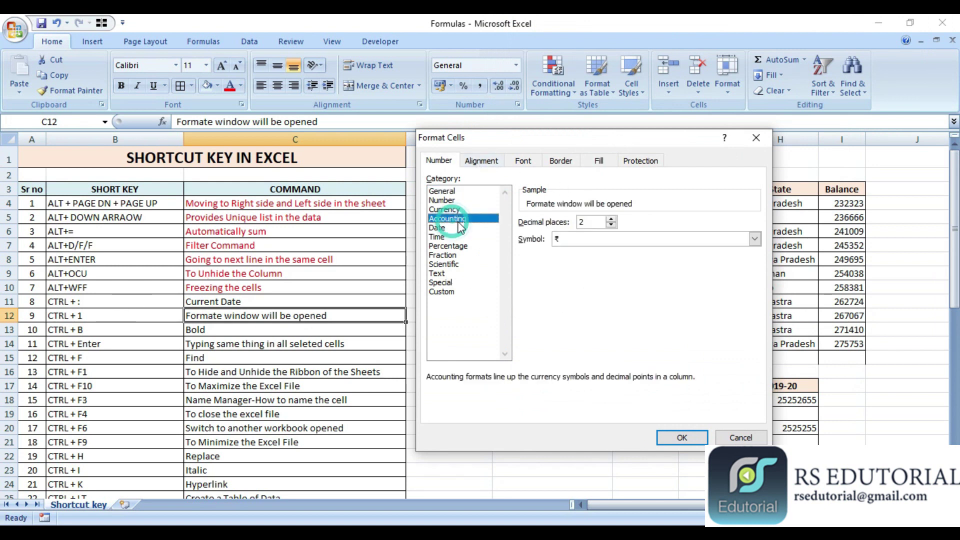
left_click(756, 138)
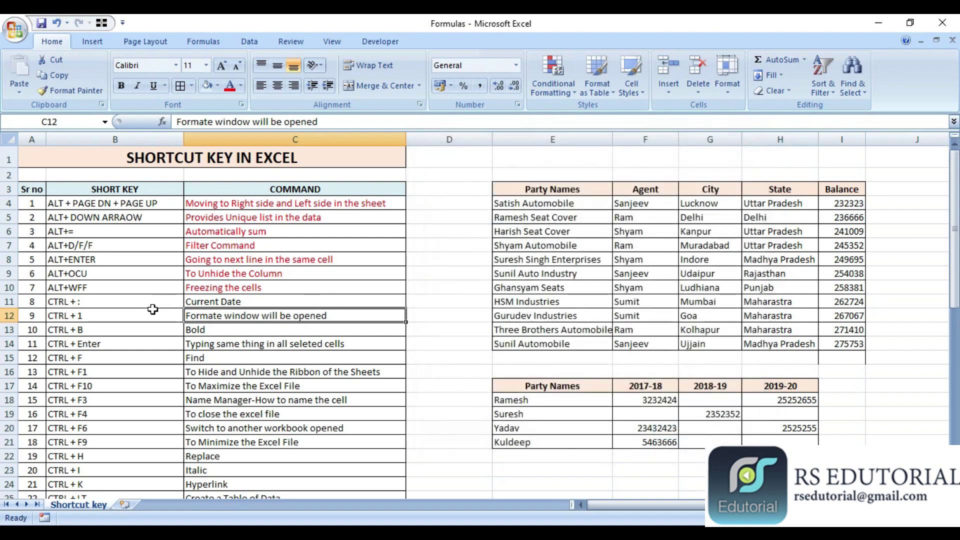
Try bold formatting on the description "Bold" in C13
left_click(224, 330)
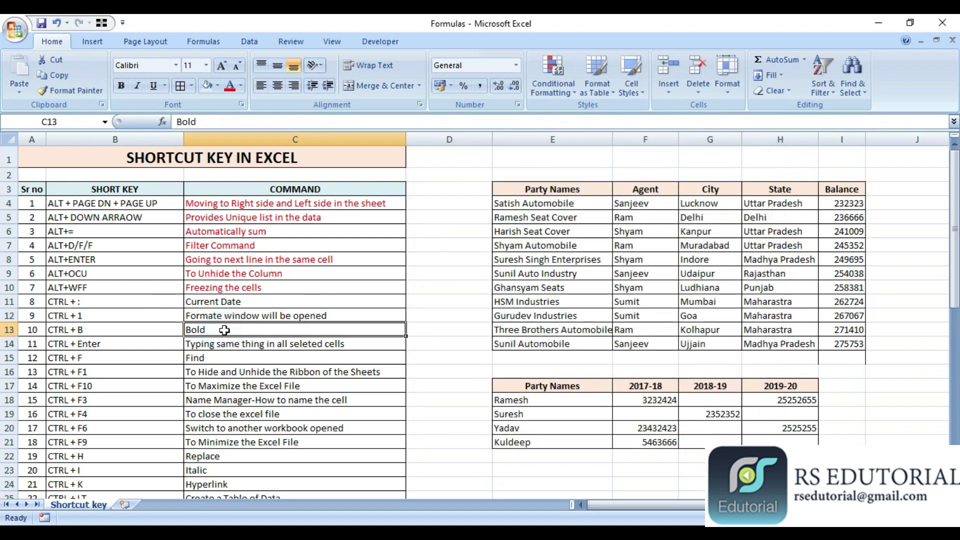
key("ctrl+b")
key("Down")
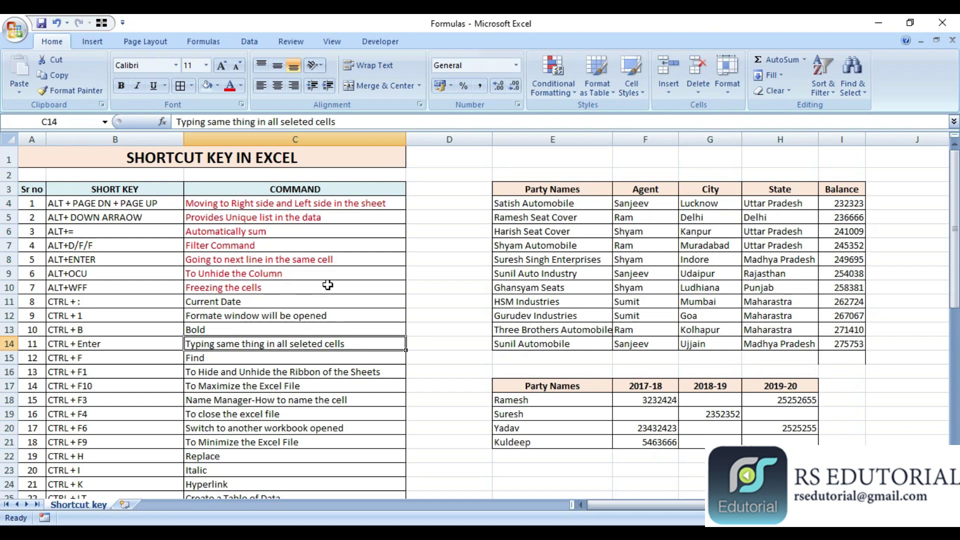
Select the whole Party Names table with yearly figures, E17:H21
key("Right")
key("Right")
key("Right")
key("Down")
key("Down")
key("Down")
key("Left")
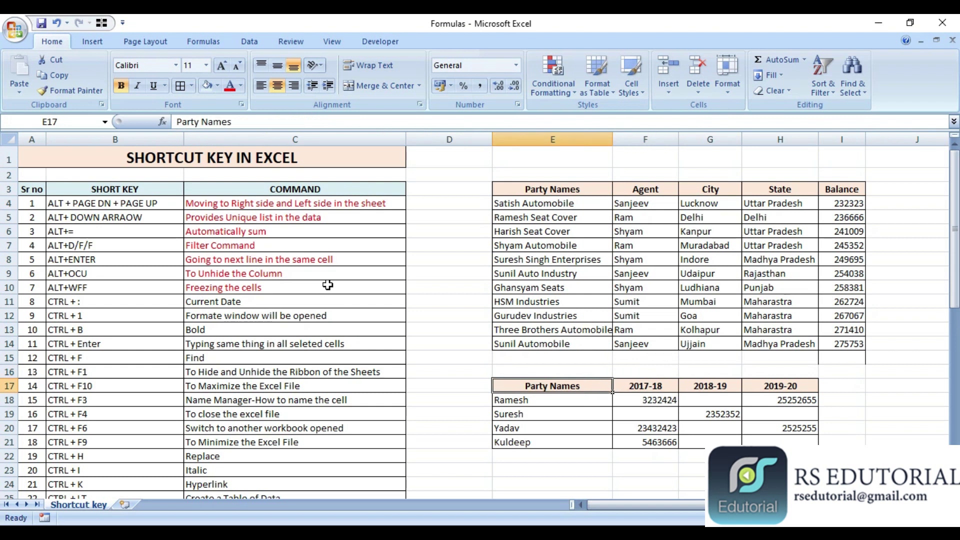
key("shift+Down")
key("shift+Down")
key("shift+Down")
key("shift+Right")
key("shift+Right")
key("shift+Down")
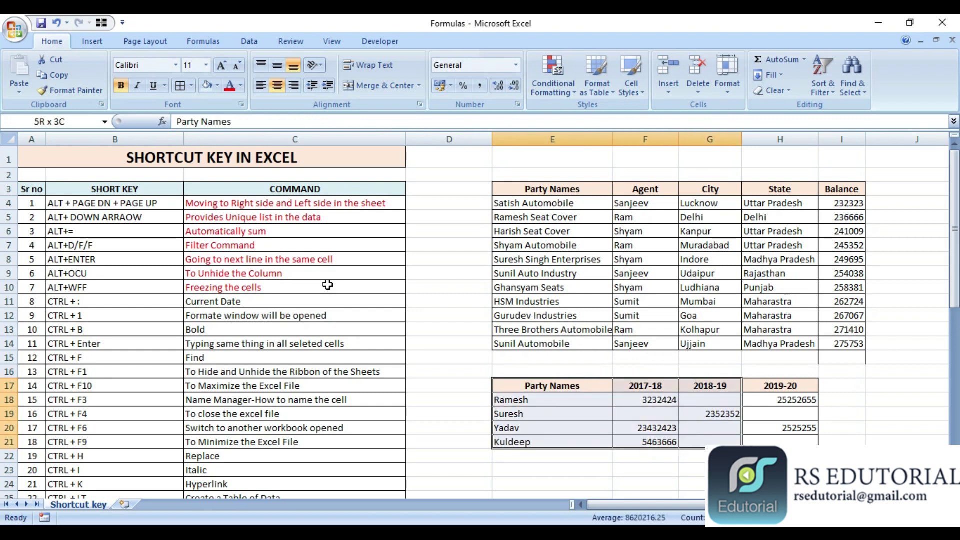
key("shift+Right")
key("shift+Right")
key("shift+Left")
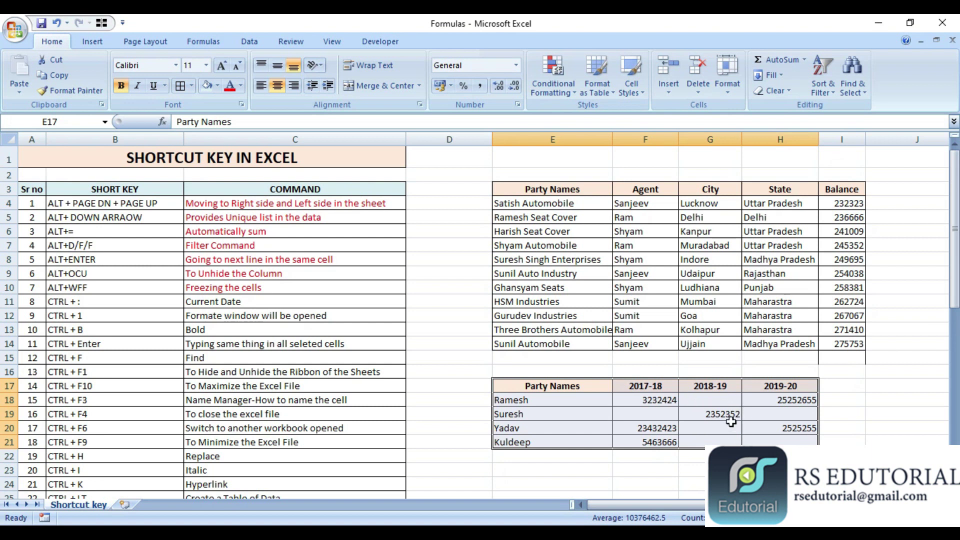
Try filling the table's blank cells one at a time, starting with a text entry in G18
left_click(708, 400)
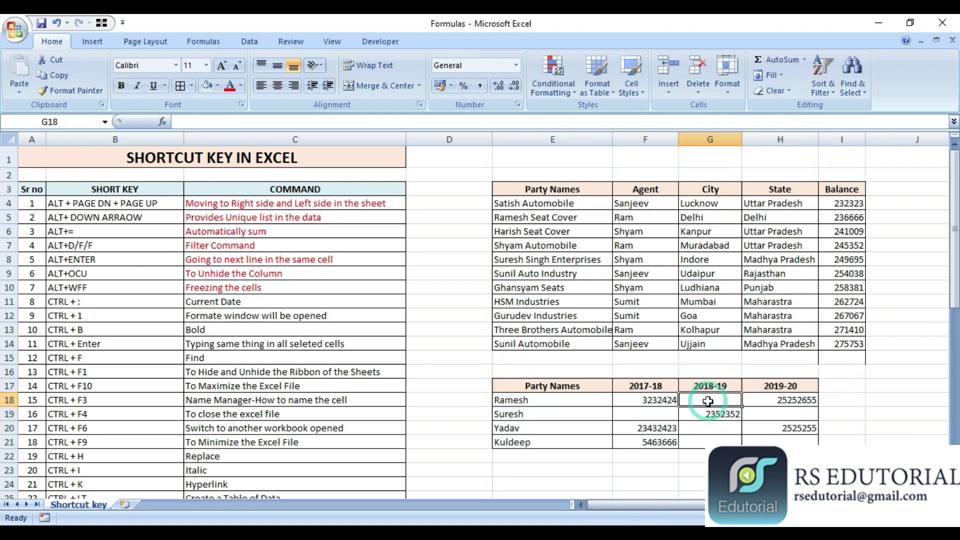
type("No")
type(" name")
key("Down")
key("Down")
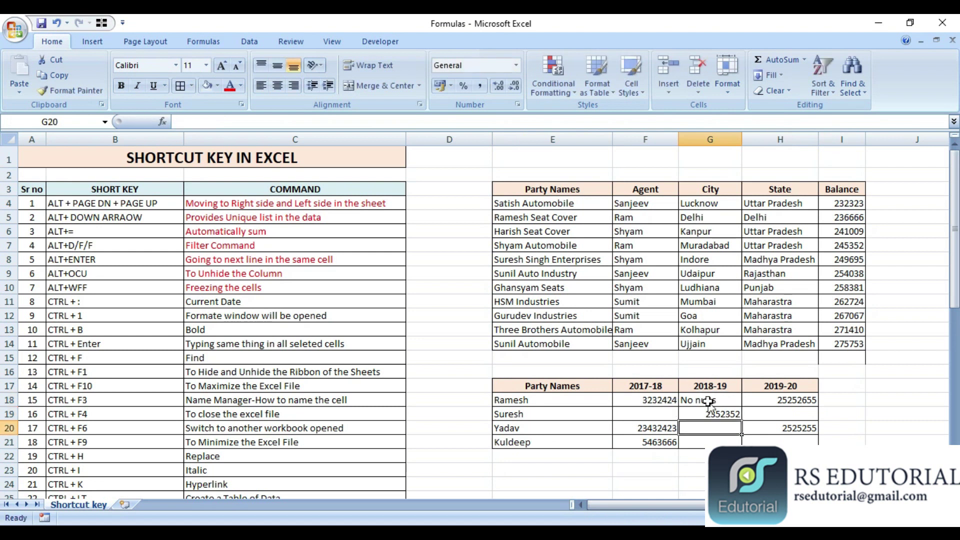
key("Right")
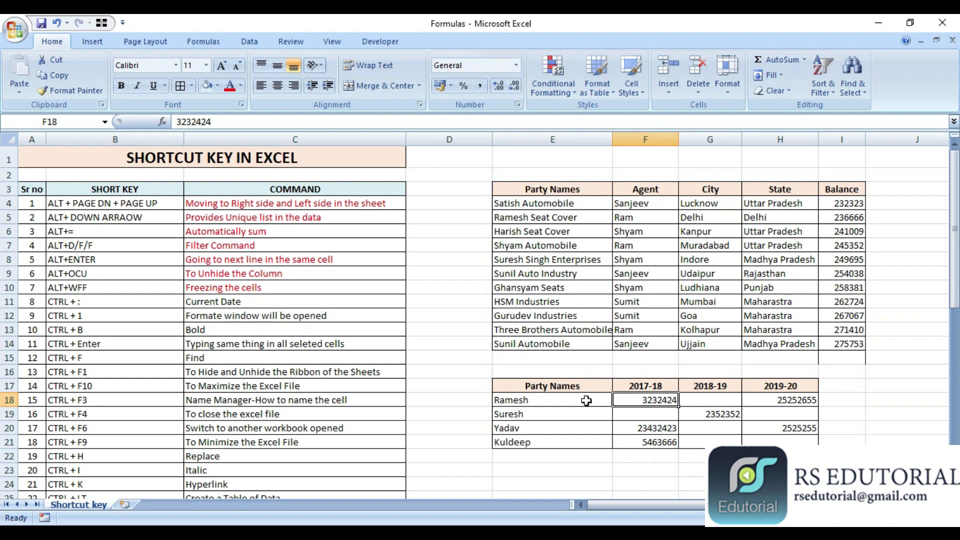
Select only the blank cells within the yearly figures table E17:H21 using Go To Special
key("F5")
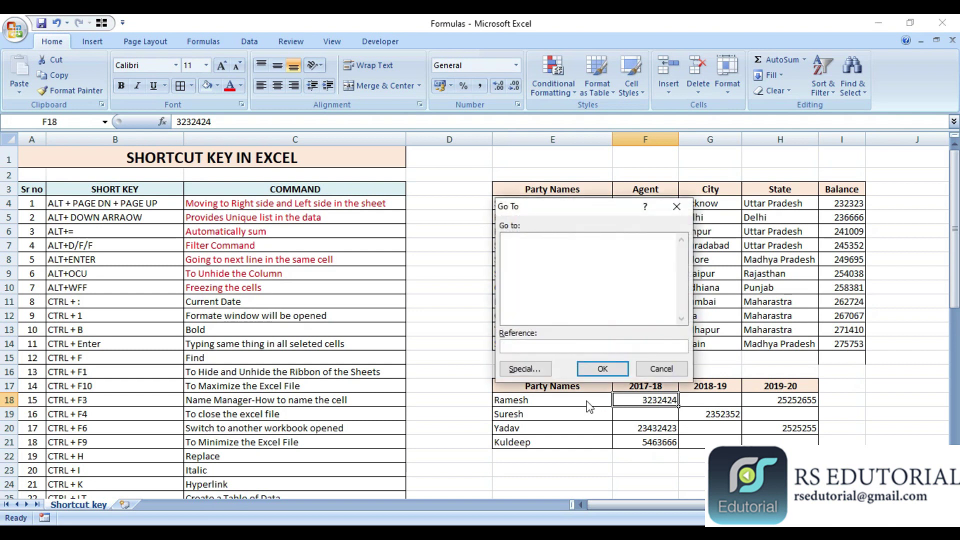
key("Escape")
key("Up")
key("Left")
key("shift+Down")
key("shift+Down")
key("shift+Down")
key("shift+Down")
key("shift+Right")
key("shift+Right")
key("shift+Right")
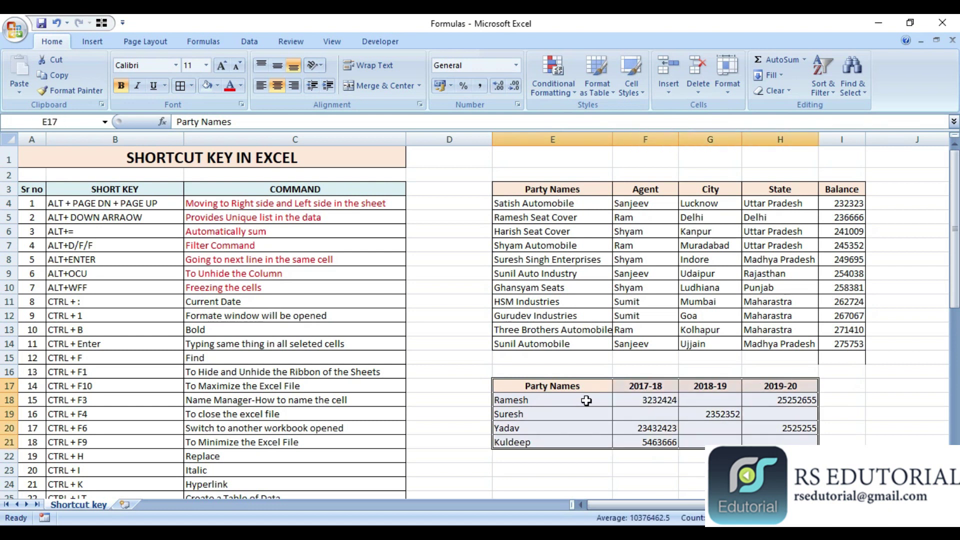
key("F5")
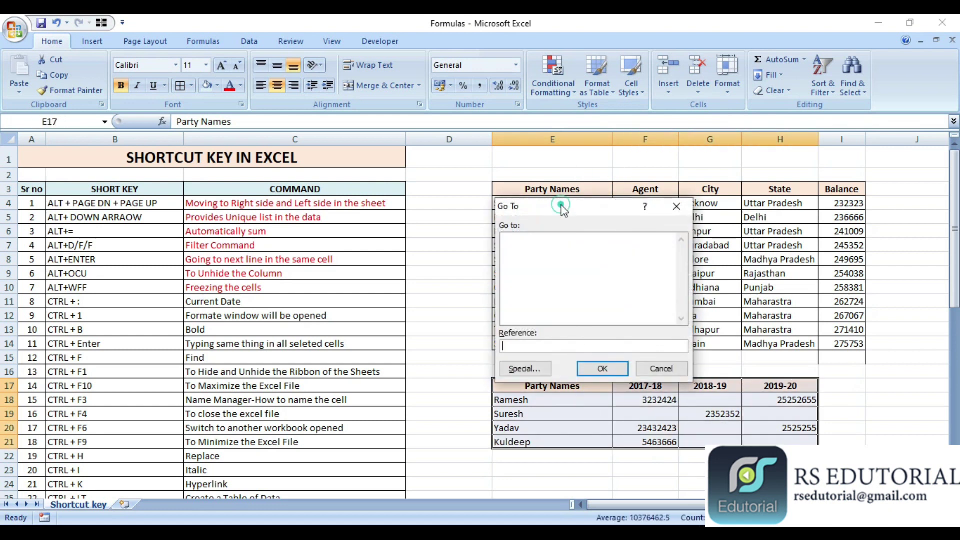
left_click_drag(561, 205, 510, 118)
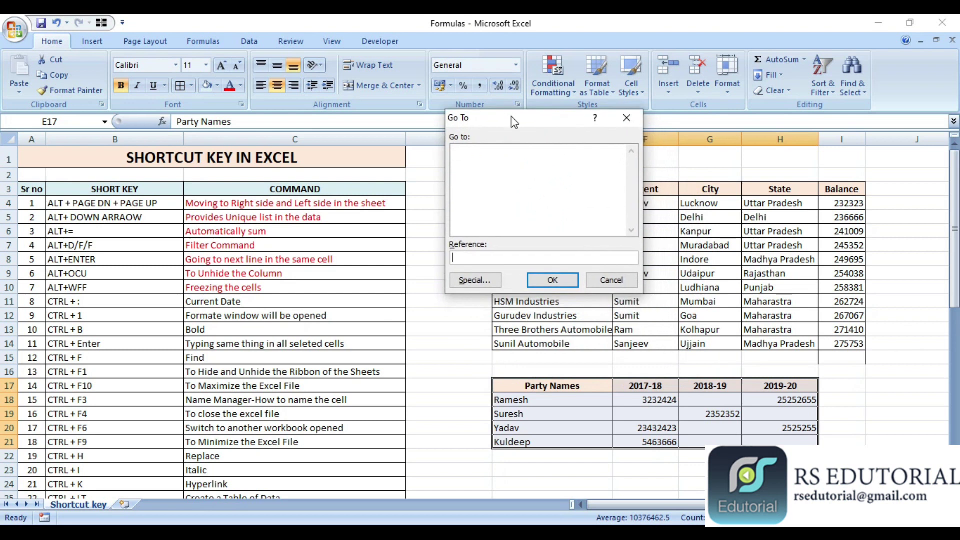
left_click(486, 281)
left_click(456, 223)
left_click(556, 301)
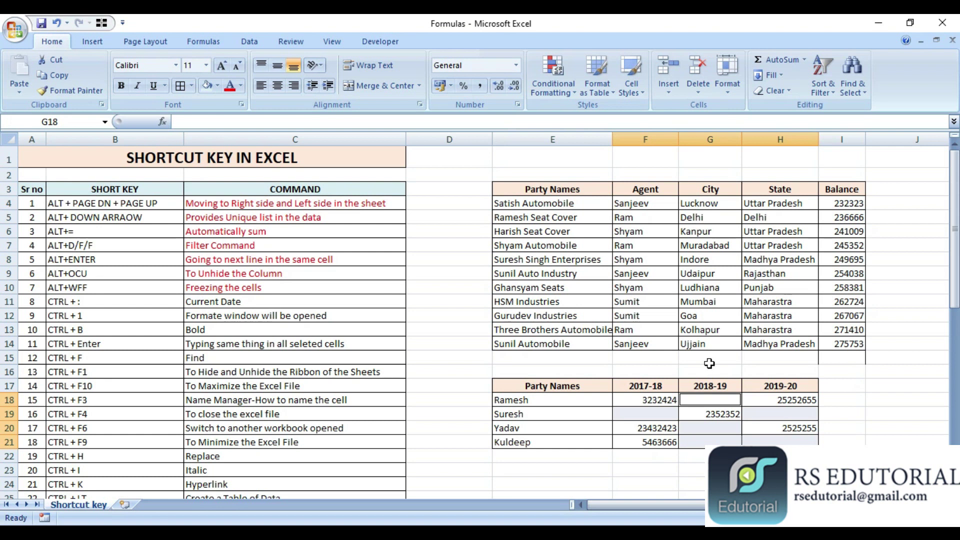
Enter "no business" in all selected blank cells at once and check the filled cells
type("no business")
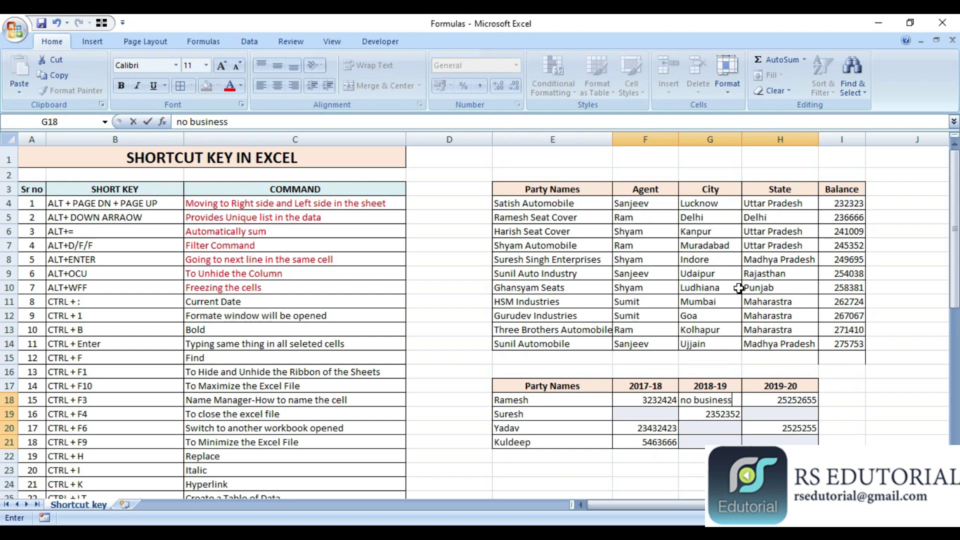
key("ctrl+Return")
left_click(672, 334)
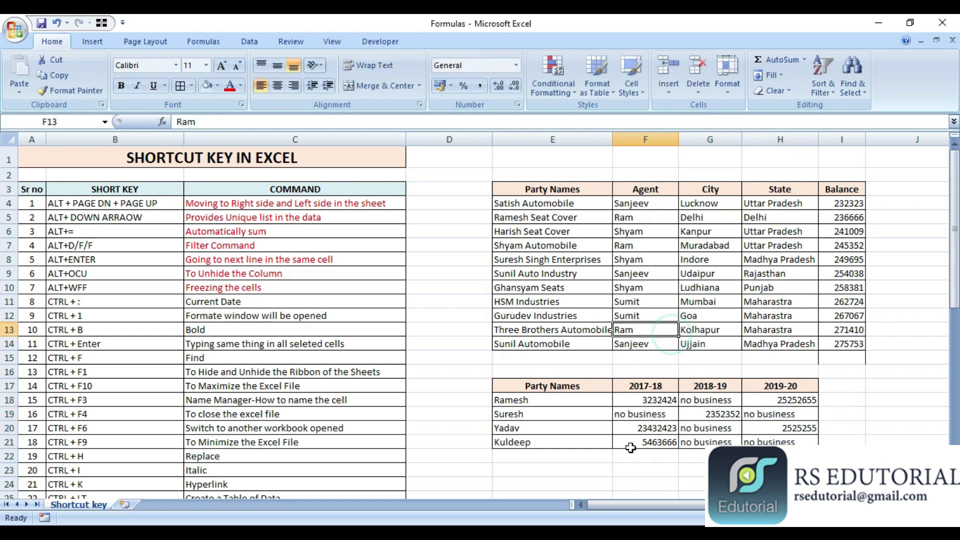
left_click(663, 416)
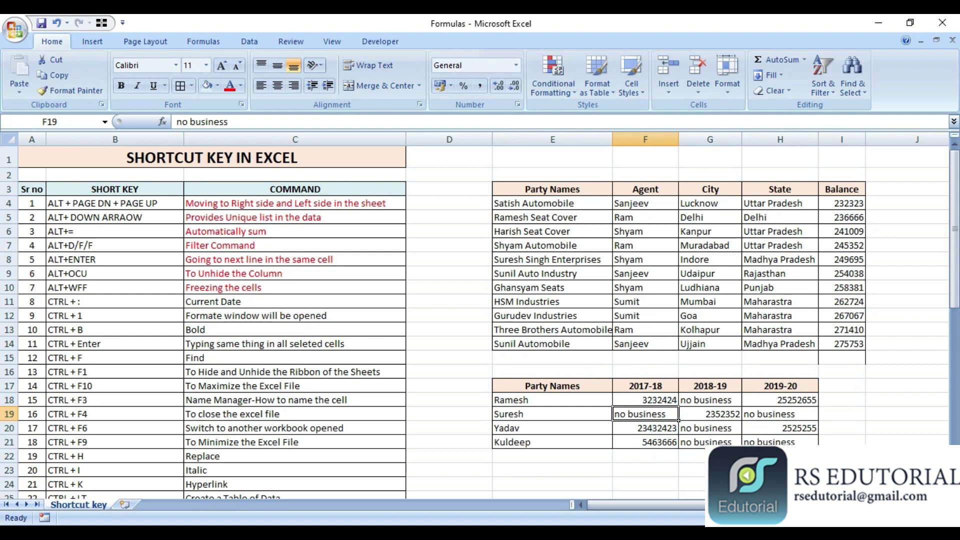
left_click(782, 429)
left_click(782, 415)
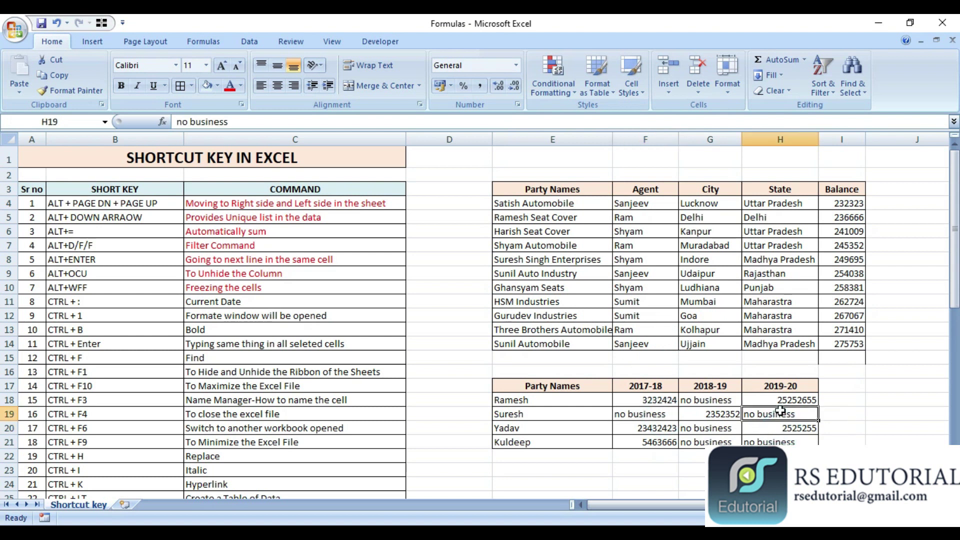
left_click(706, 391)
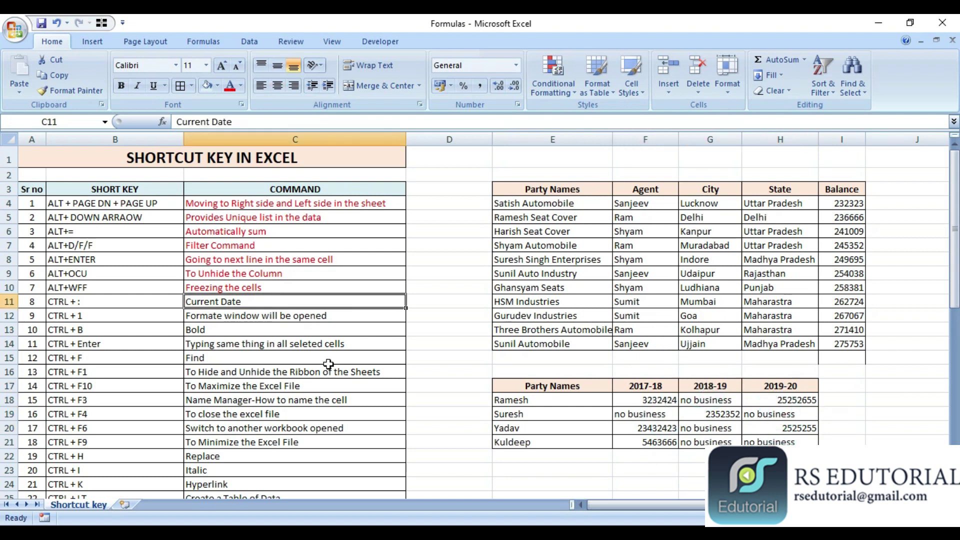
Search the sheet for "unhide" with Find and close the search dialog
key("Down")
key("Down")
key("Down")
key("Down")
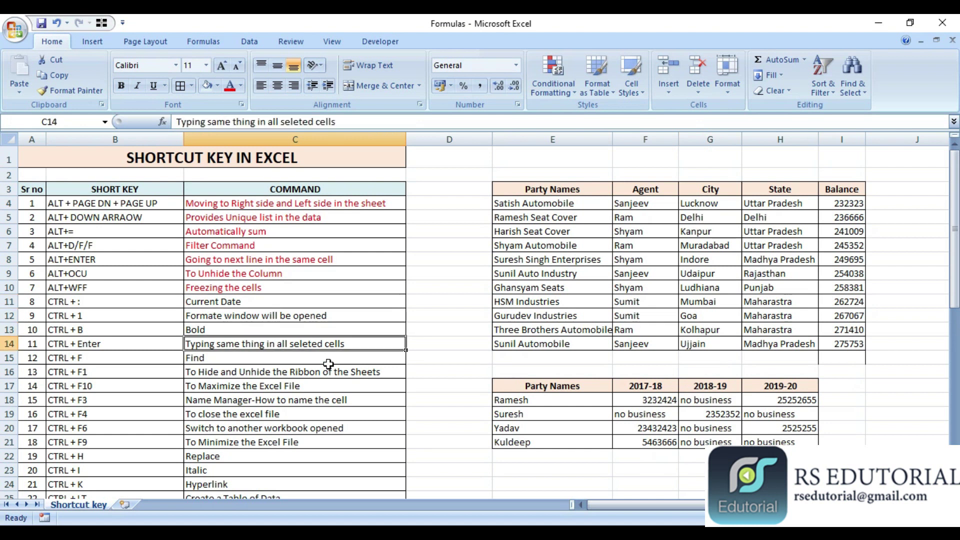
key("ctrl+f")
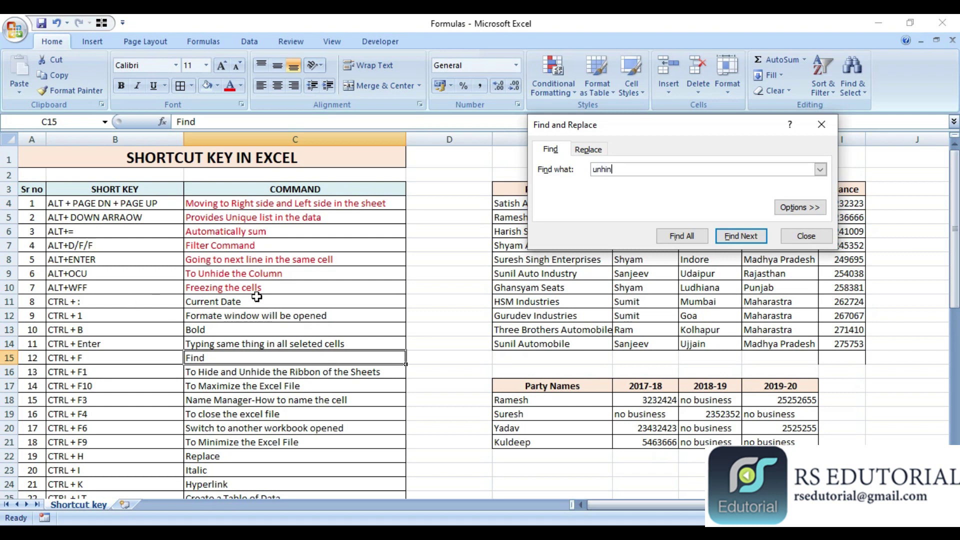
key("Return")
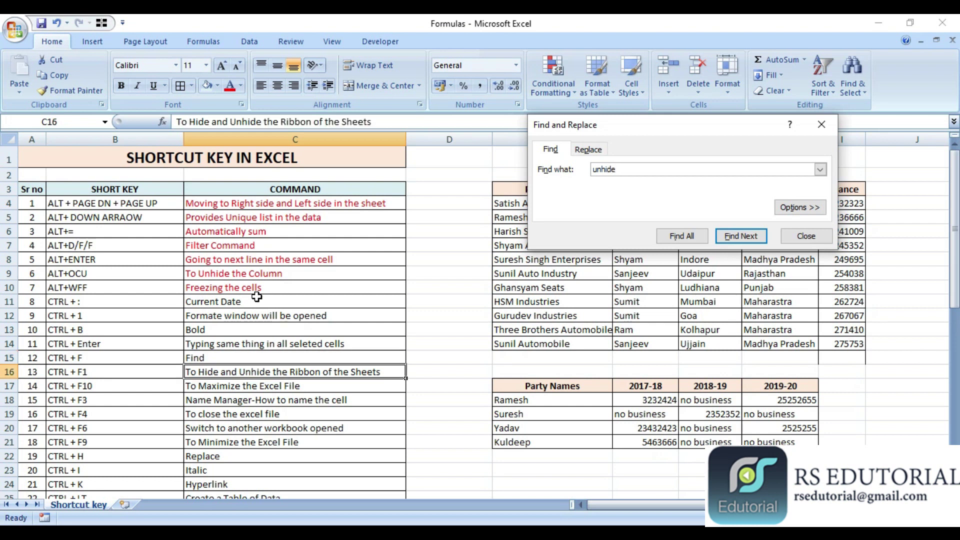
key("Escape")
Colour the text of the descriptions in C11:C15, from "Current Date" to "Find", red
left_click(324, 304)
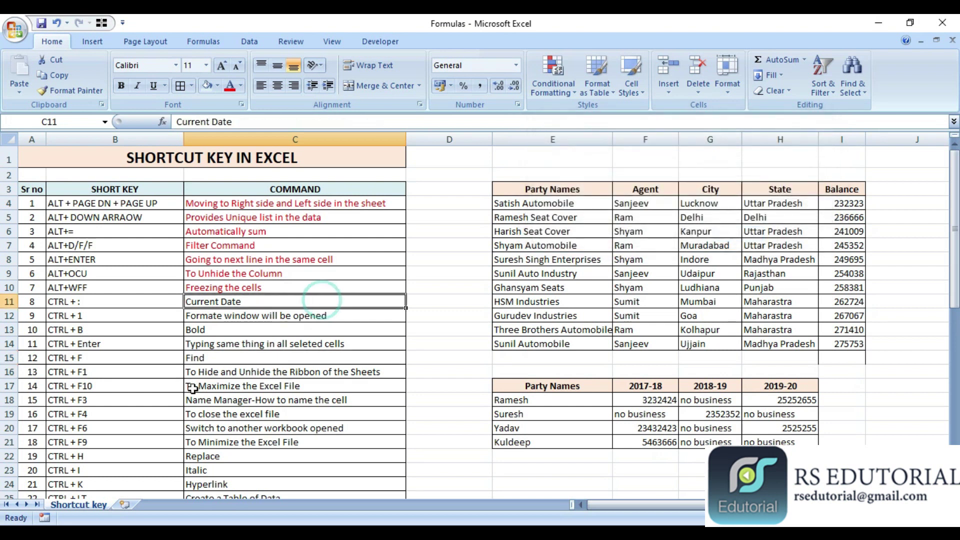
left_click(230, 355)
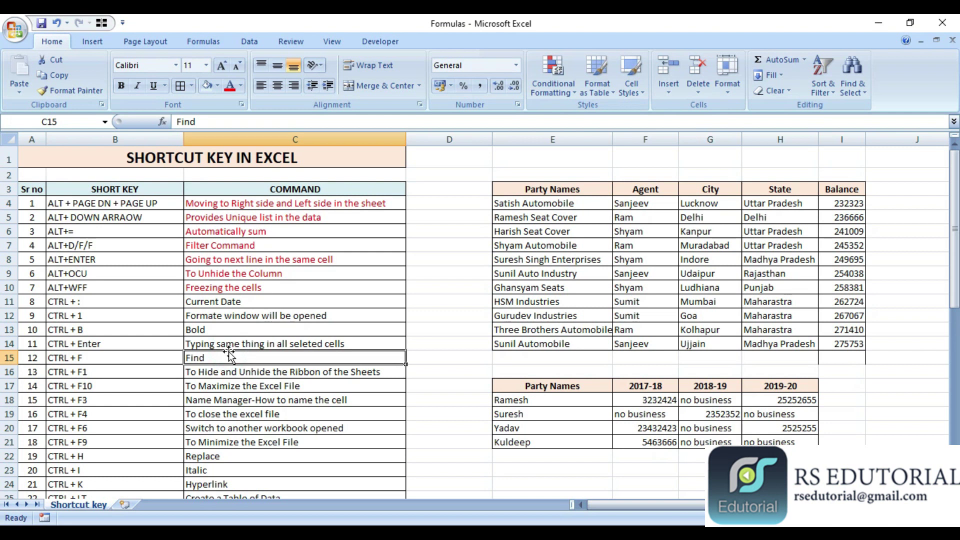
left_click_drag(230, 355, 230, 301)
left_click(230, 86)
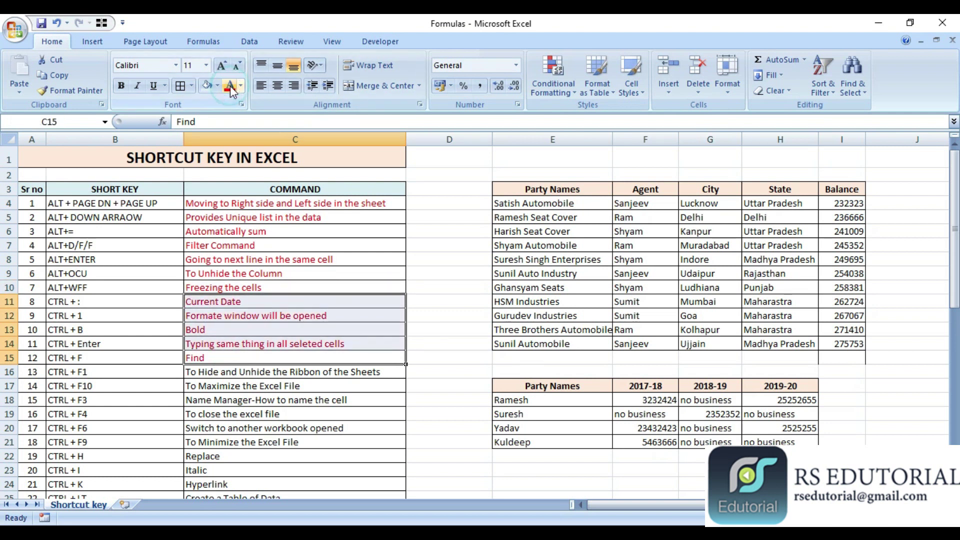
key("Down")
key("Down")
key("Down")
key("Up")
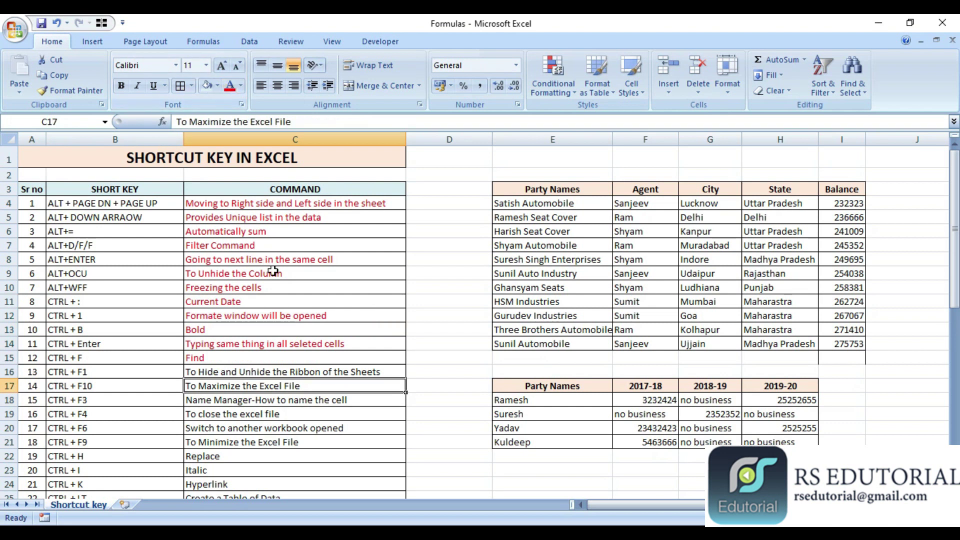
left_click(123, 329)
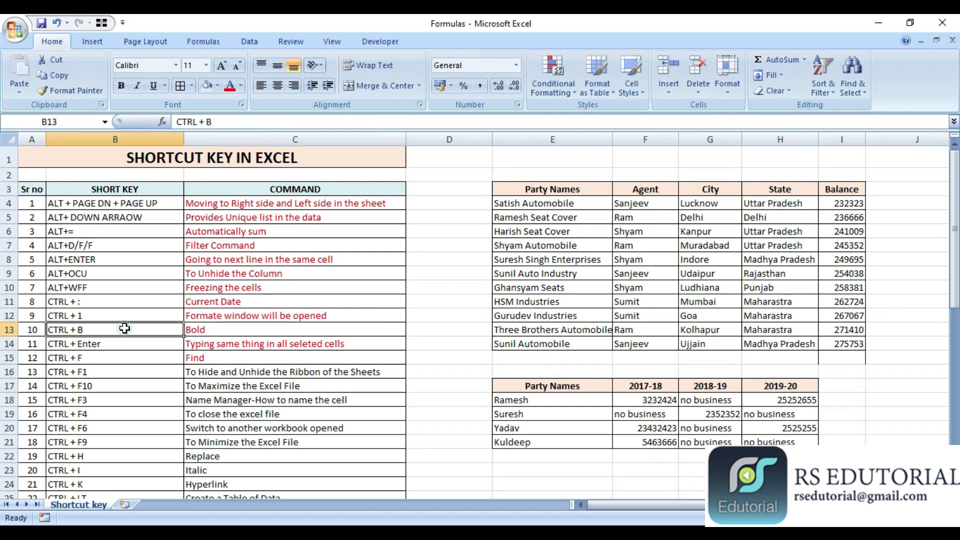
left_click(208, 370)
left_click(212, 329)
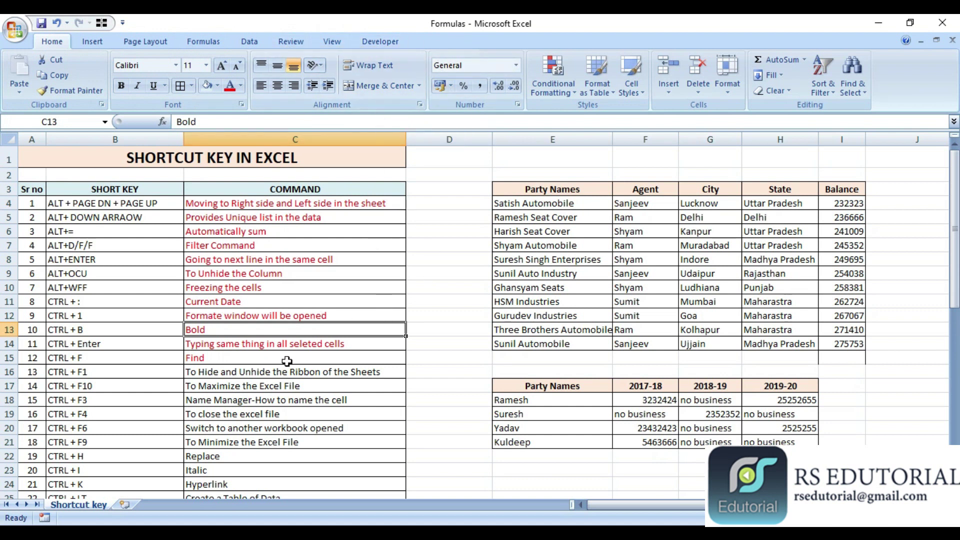
left_click(190, 372)
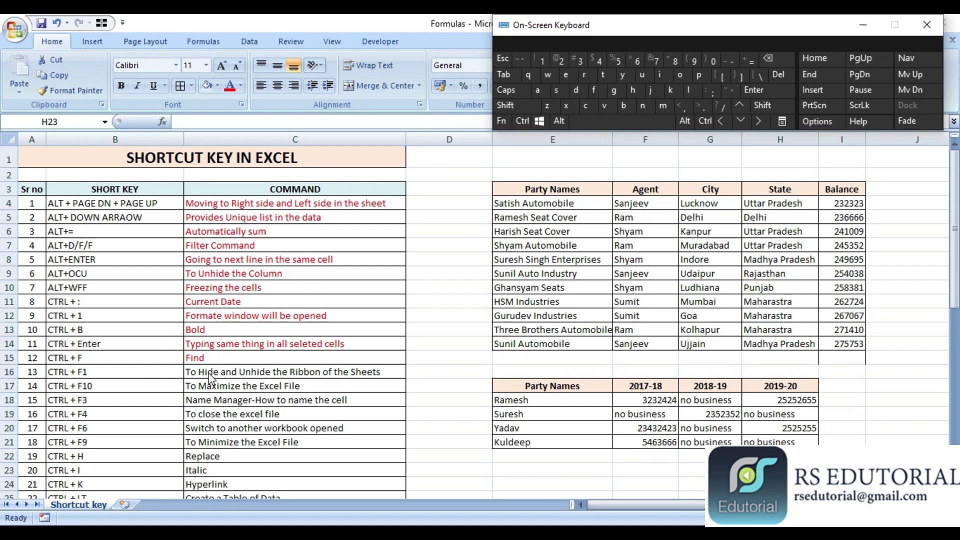
With the ribbon description in C16 selected, hide the ribbon and show it again
key("ctrl")
left_click(200, 320)
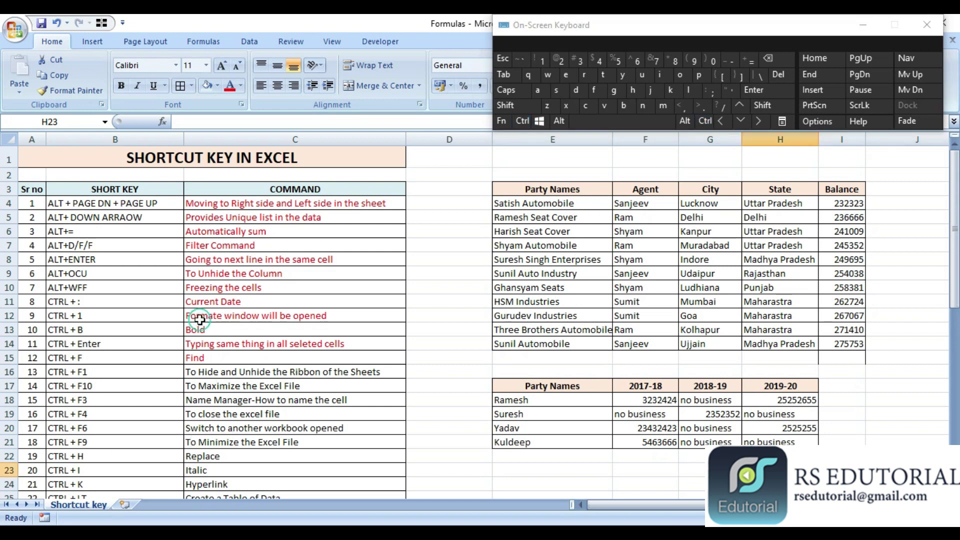
left_click(204, 370)
key("ctrl")
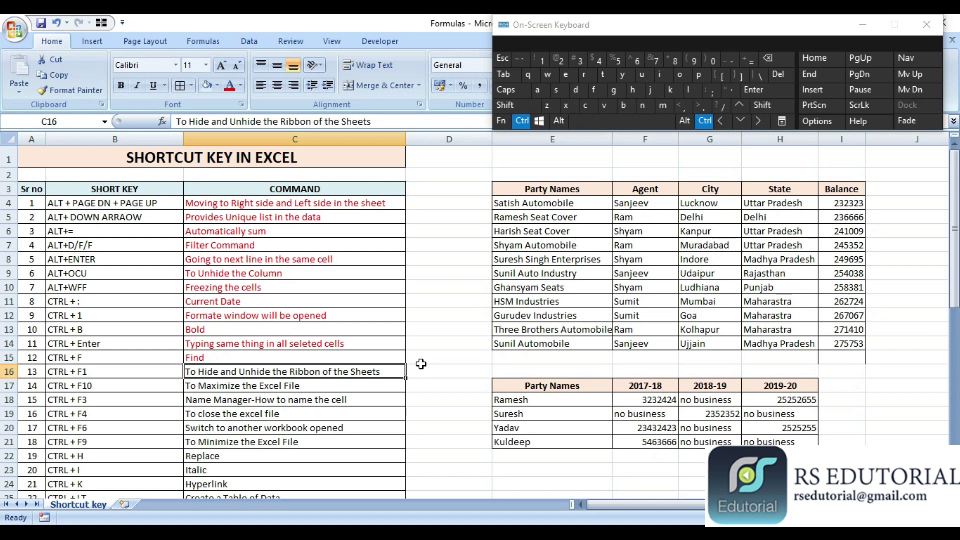
key("ctrl+F1")
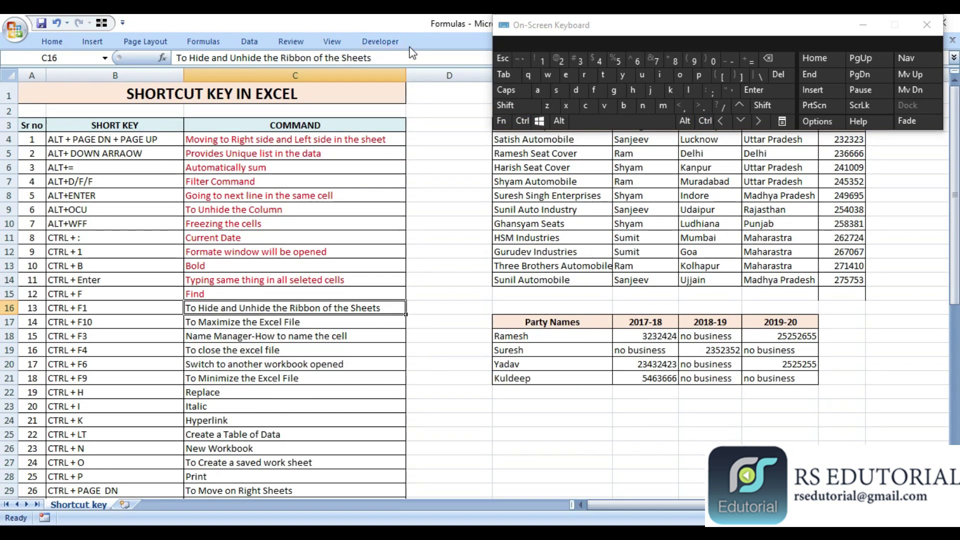
key("ctrl")
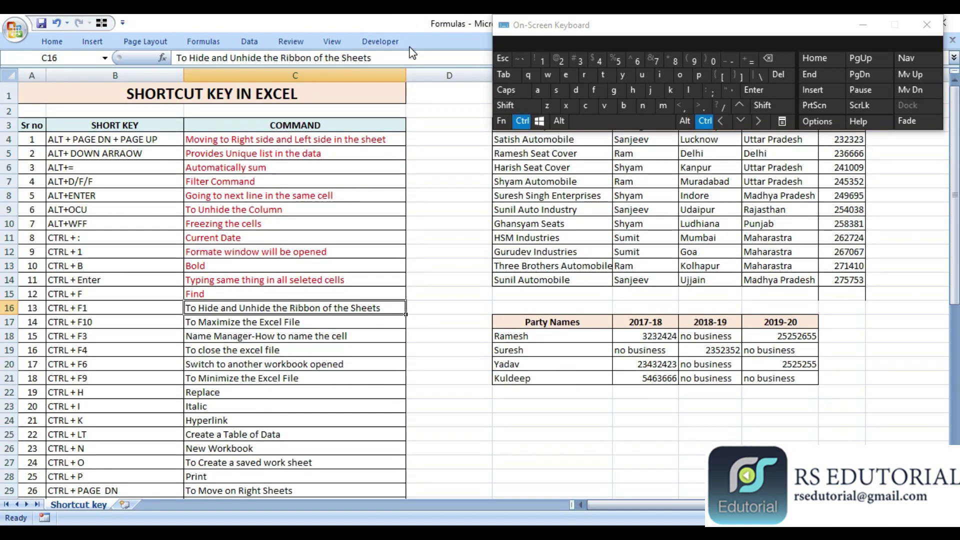
key("ctrl+F1")
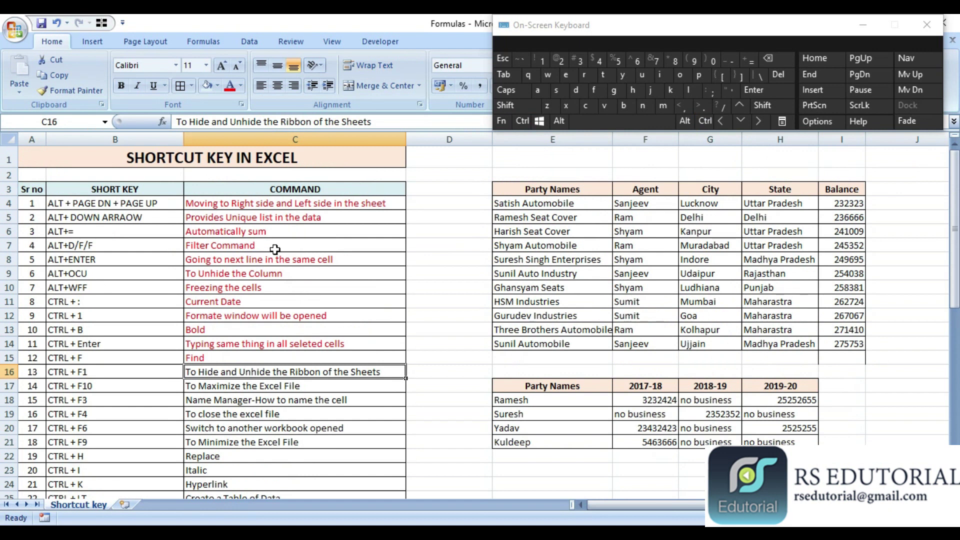
Colour the text of the description "To Hide and Unhide the Ribbon of the Sheets" in C16 red
left_click(229, 86)
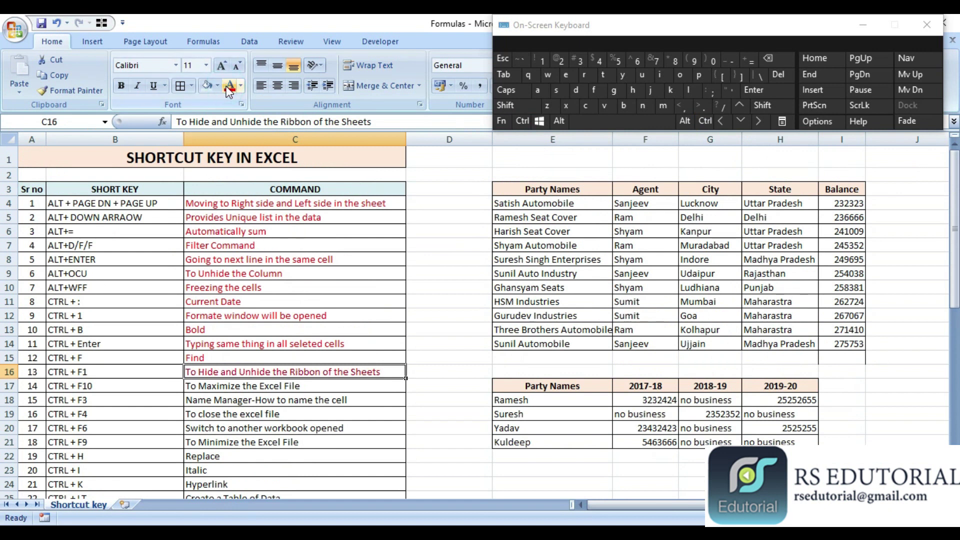
left_click(329, 385)
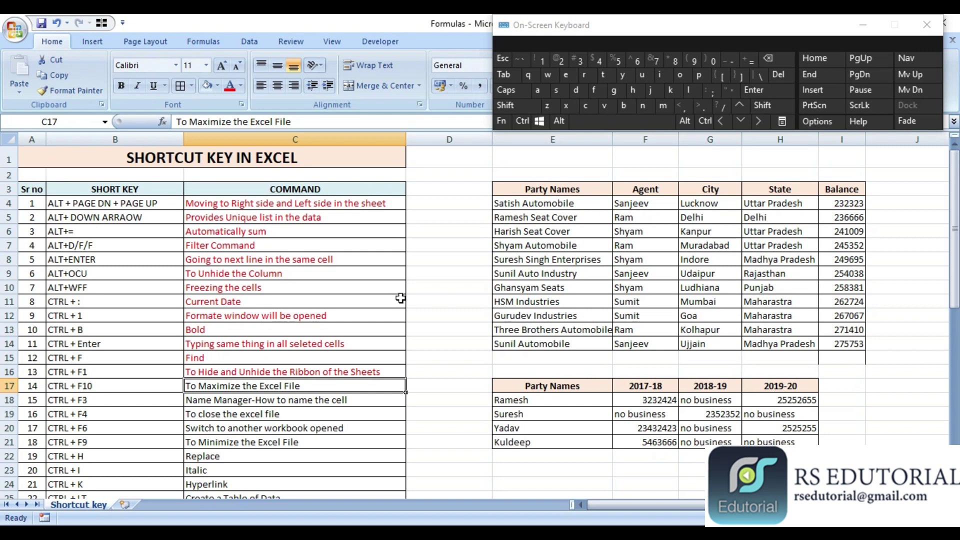
left_click(333, 442)
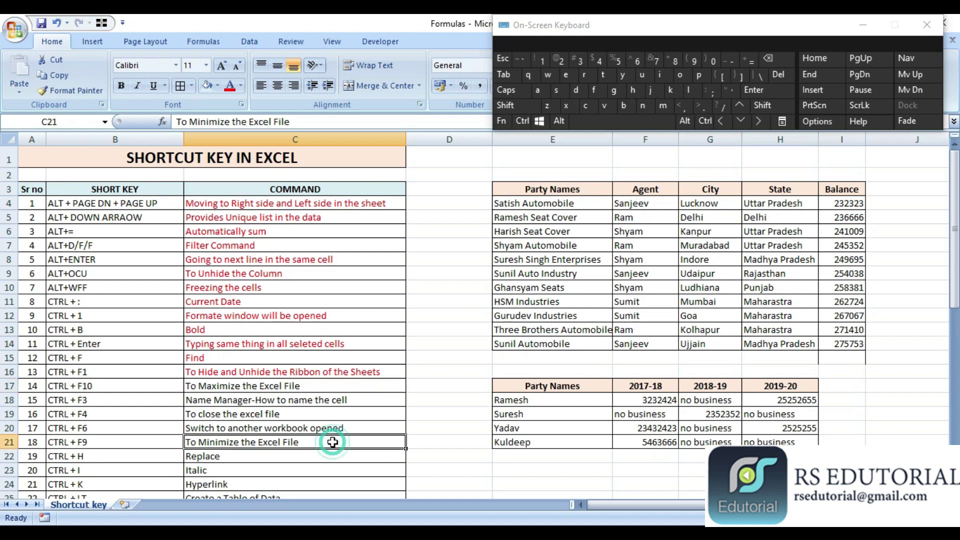
left_click(122, 451)
left_click(150, 387)
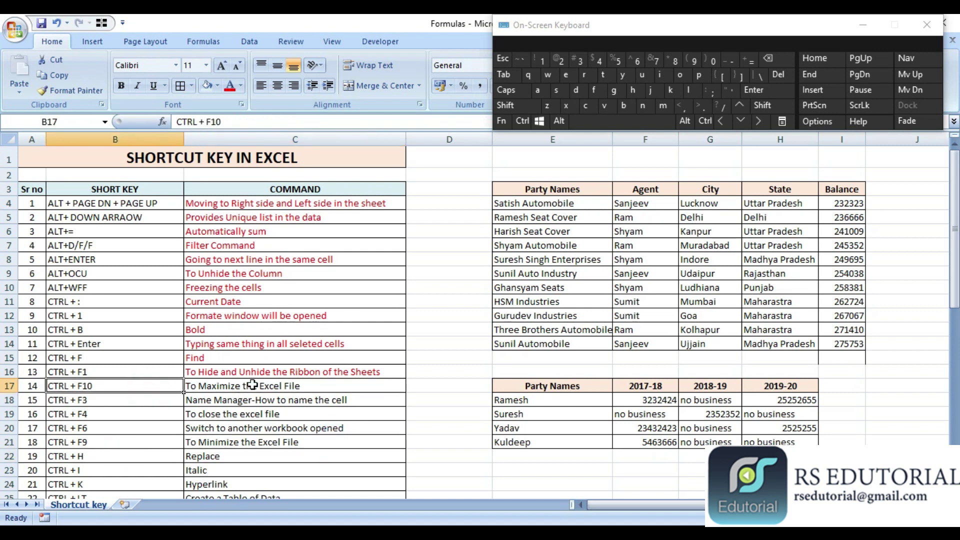
With the description "To Maximize the Excel File" in C17 selected, minimize the workbook window and maximize it again
left_click(203, 440)
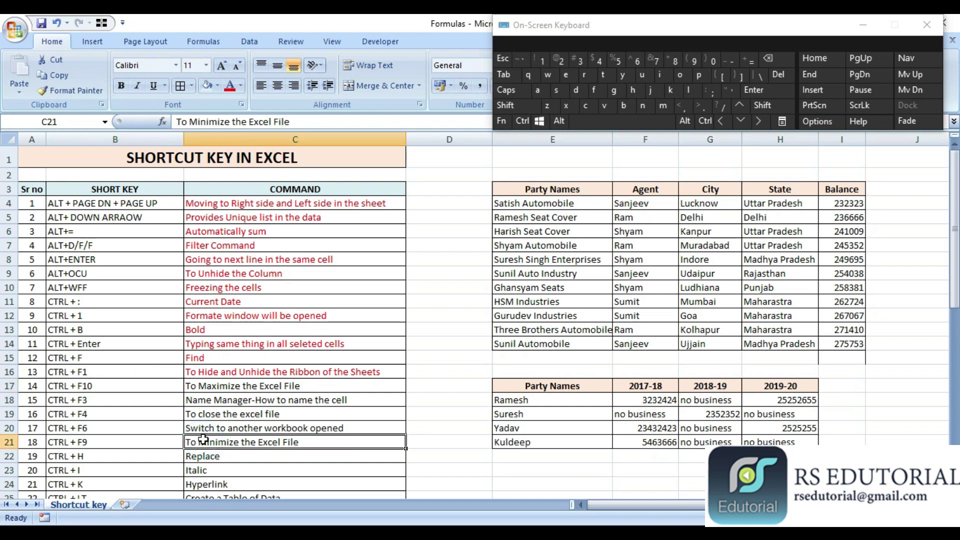
key("ctrl")
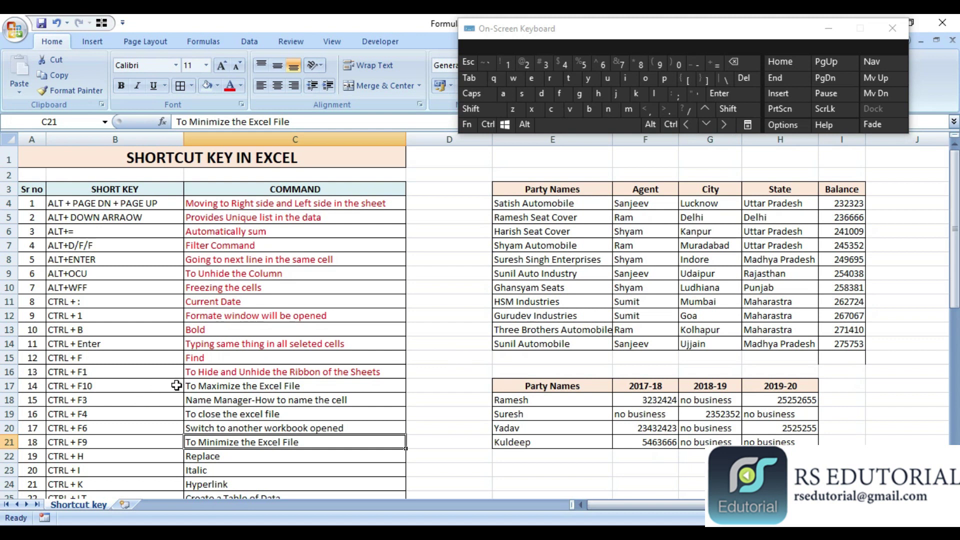
left_click(193, 385)
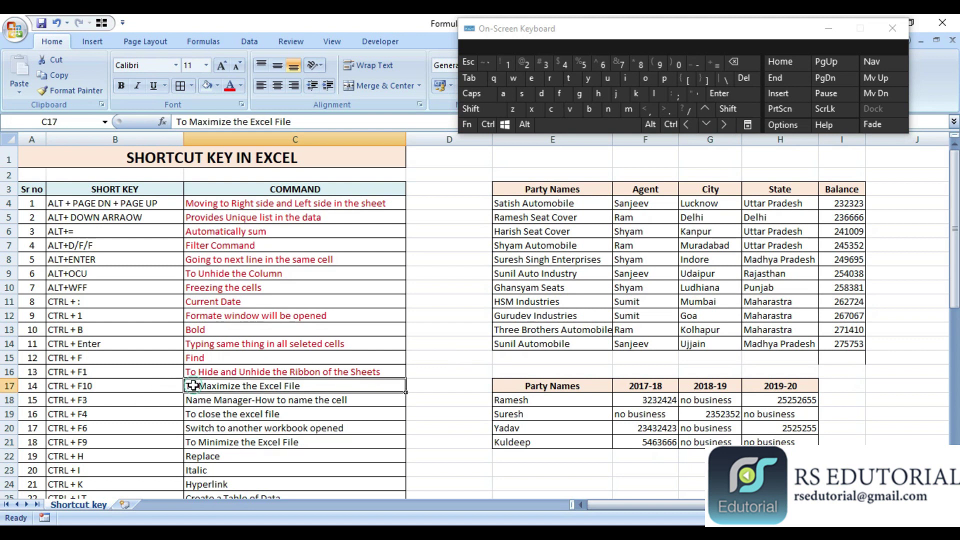
left_click(922, 40)
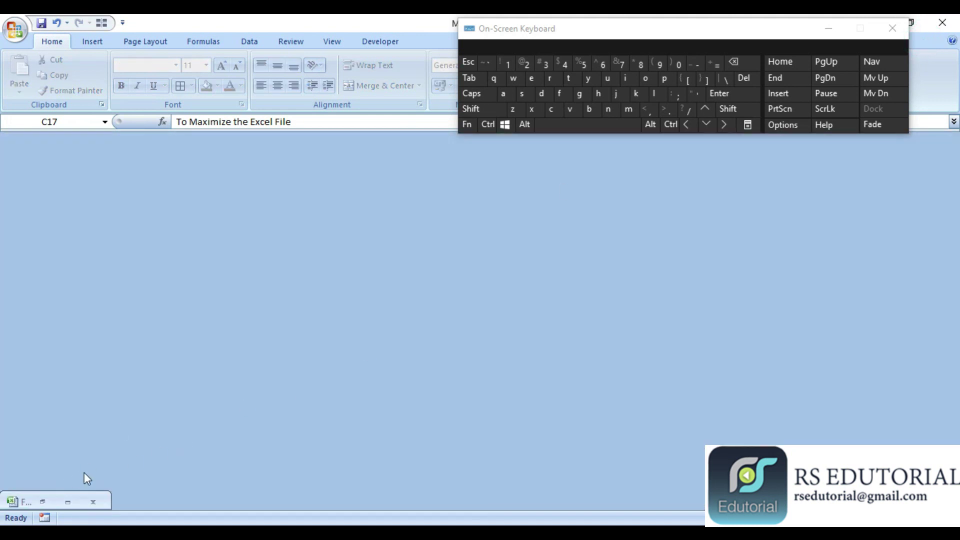
left_click(70, 501)
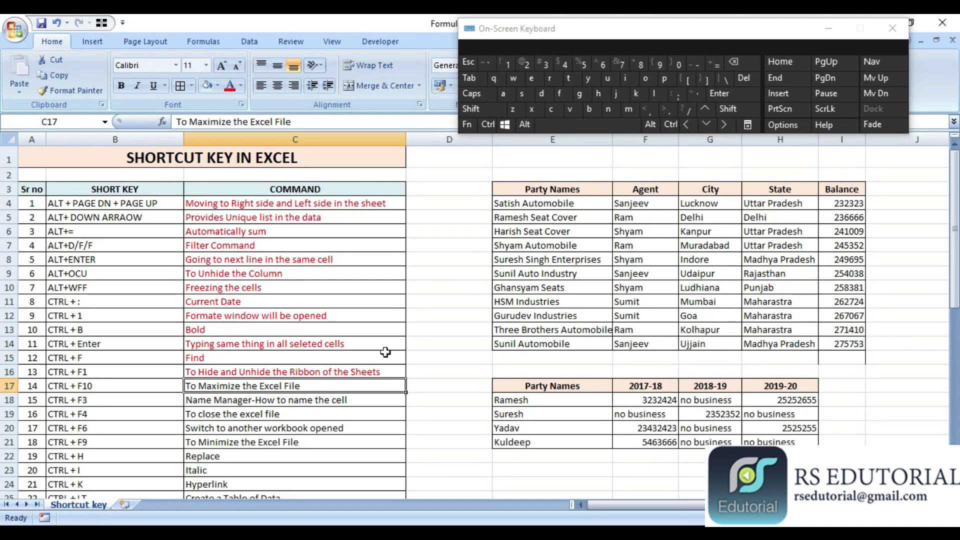
Colour the text of "To Maximize the Excel File" in C17 and "To Minimize the Excel File" in C21 red
left_click(229, 86)
key("Down")
key("Down")
key("Down")
key("Down")
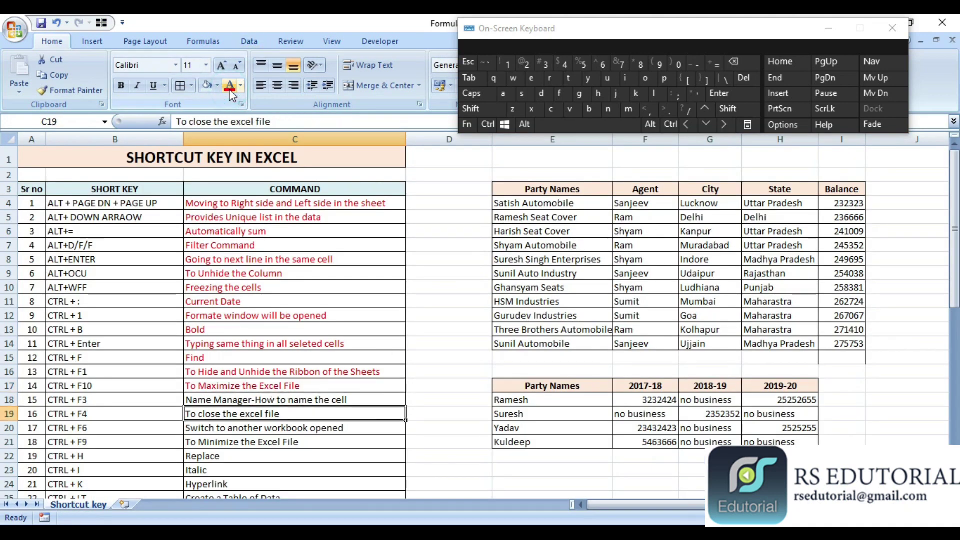
left_click(230, 91)
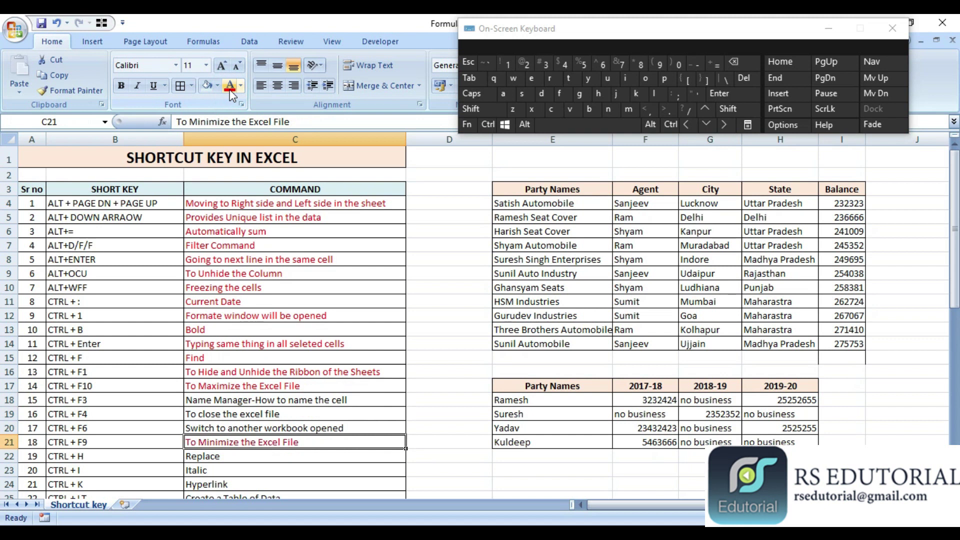
Sum the Balance values I4:I14 in I15 with AutoSum and make the total bold
left_click(234, 401)
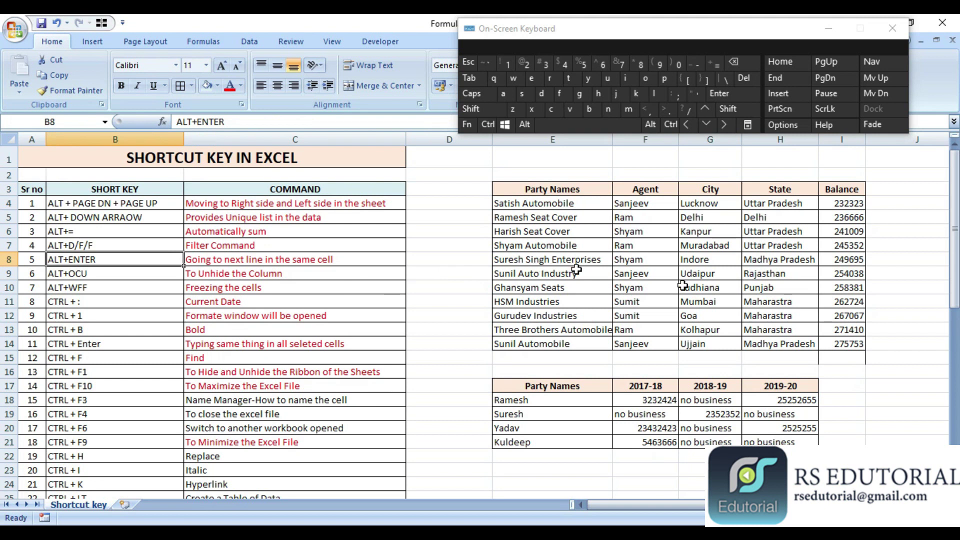
left_click(835, 203)
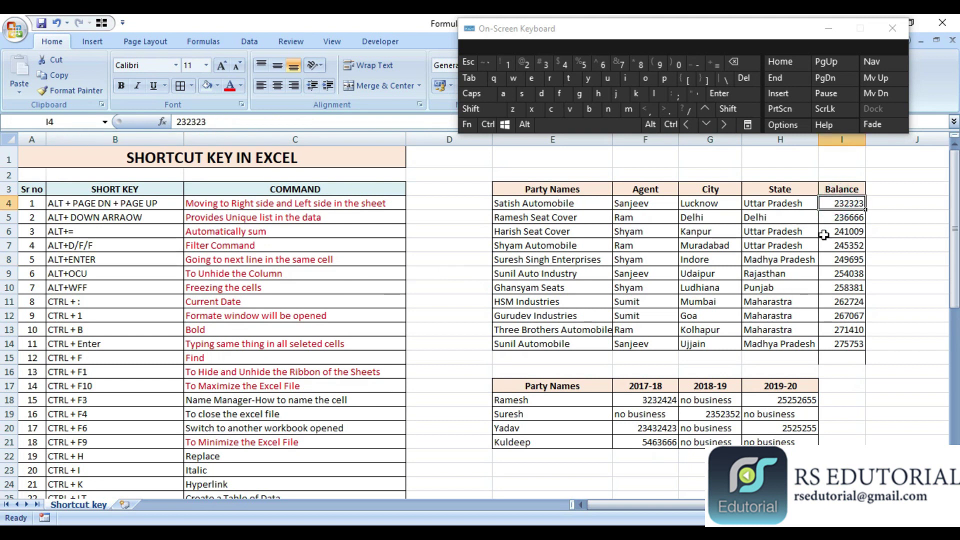
left_click(844, 357)
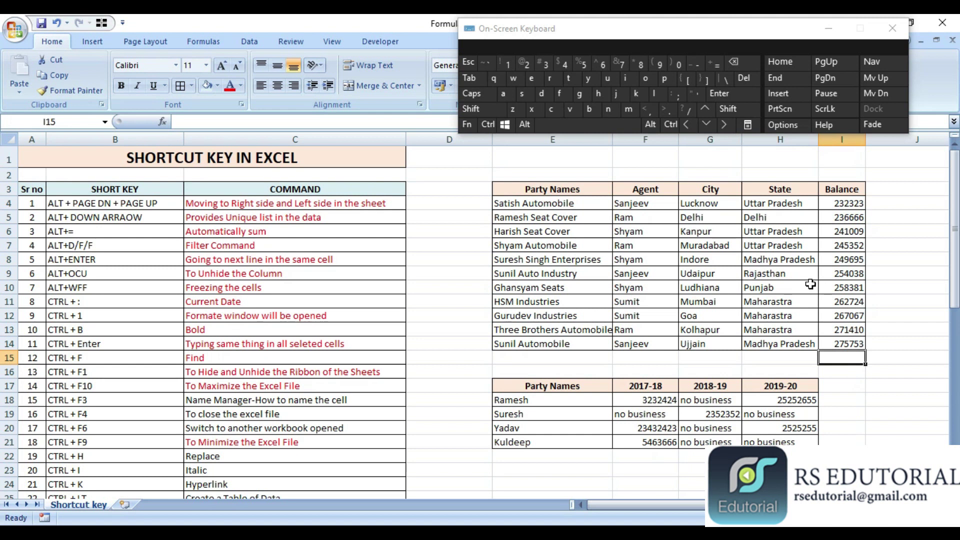
key("alt+=")
key("Return")
key("Up")
key("ctrl+b")
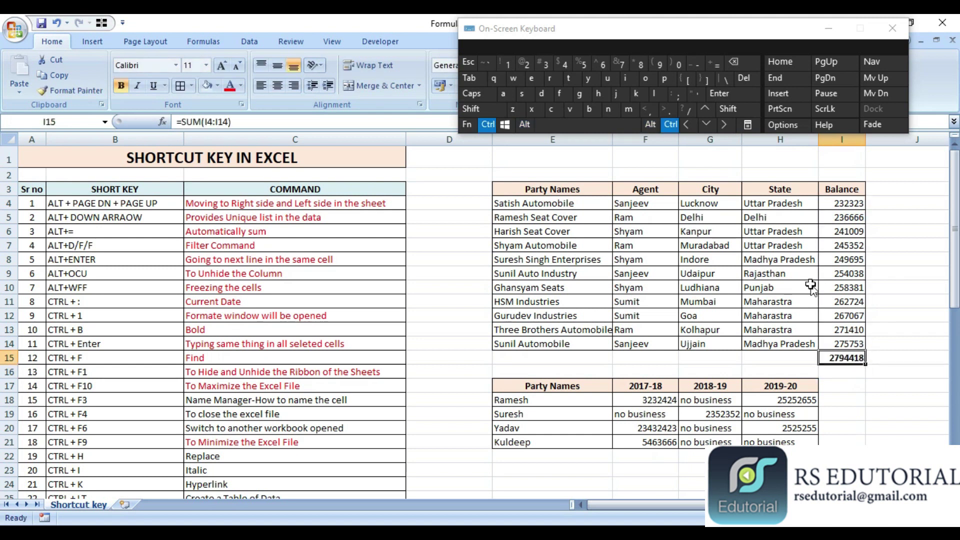
Enter the label "Total" in H15 beside the balance sum and make it bold
key("Left")
key("Left")
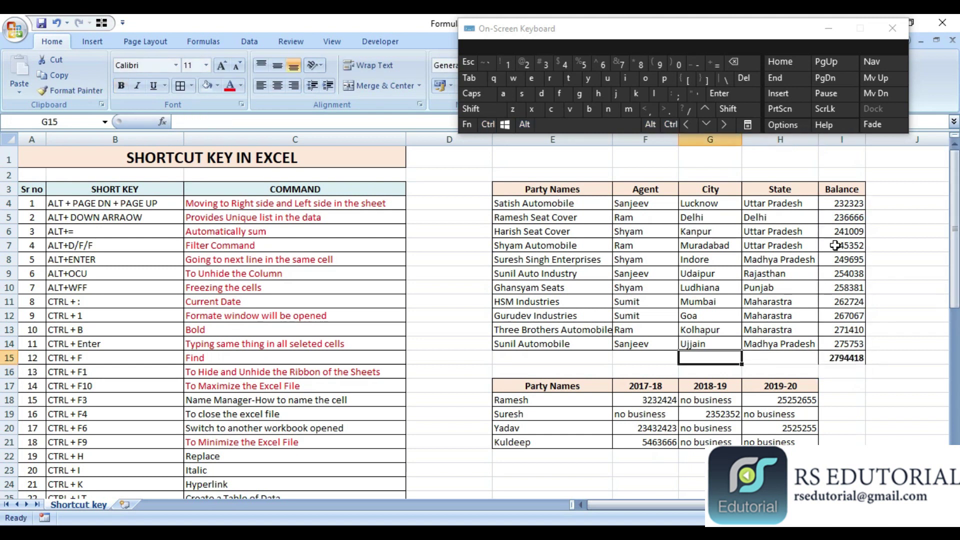
key("Right")
type("Total\\")
key("BackSpace")
key("Return")
key("Up")
key("ctrl+b")
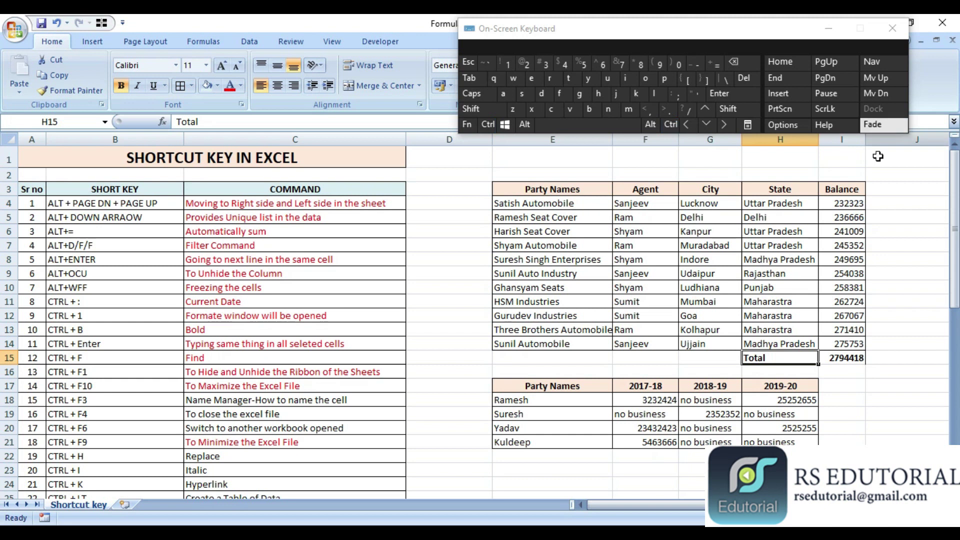
Narrow columns D and J and enter 10% in J15 beside the balance total
left_click(878, 173)
left_click_drag(492, 139, 473, 139)
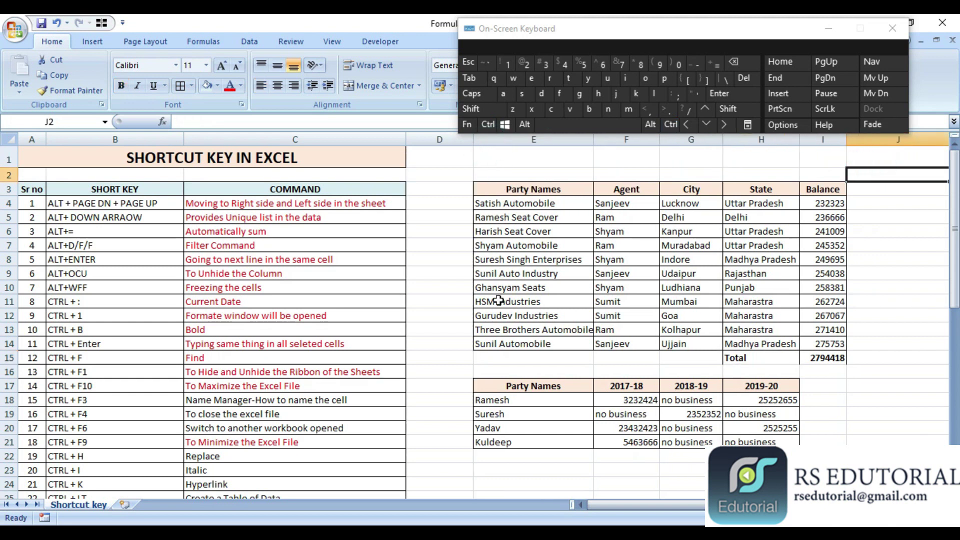
left_click(863, 358)
type("10")
key("ctrl+Return")
left_click_drag(922, 140, 856, 162)
type("10%")
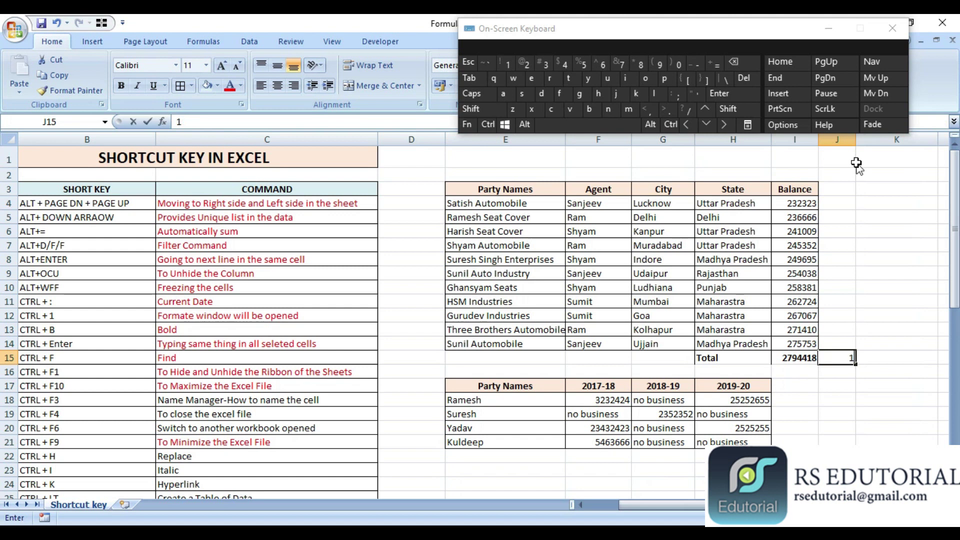
key("Return")
Enter the label "Profit" in J14 above the percentage
key("Up")
key("Up")
type("Proot")
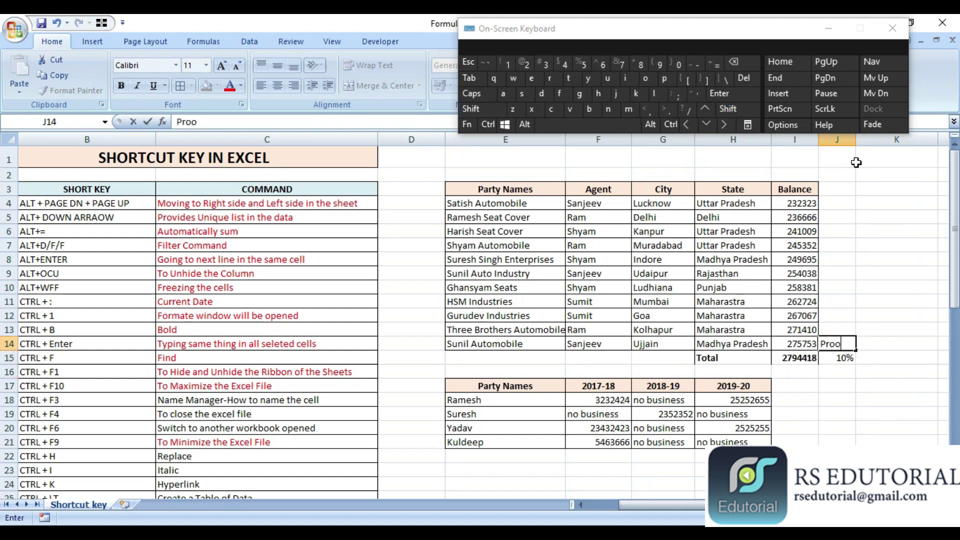
key("BackSpace")
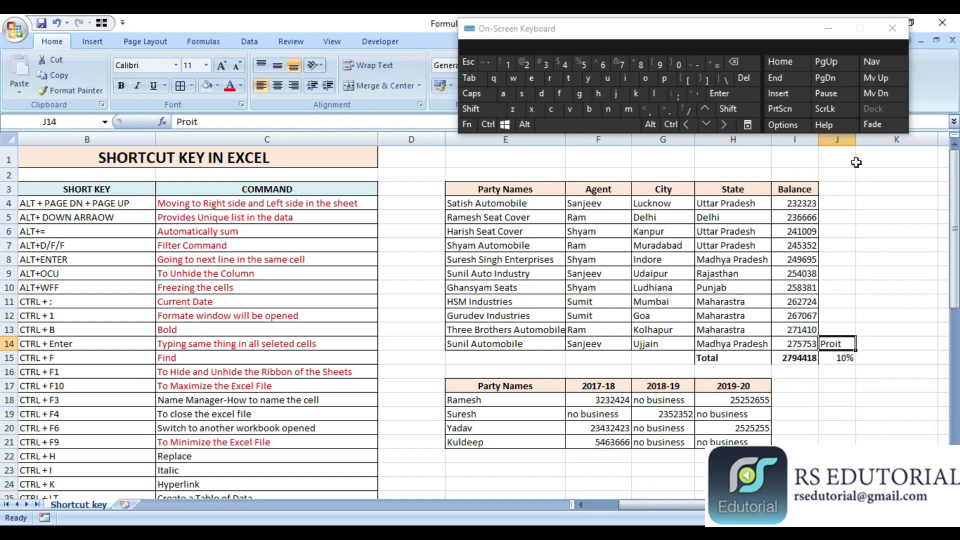
type("fit")
key("Return")
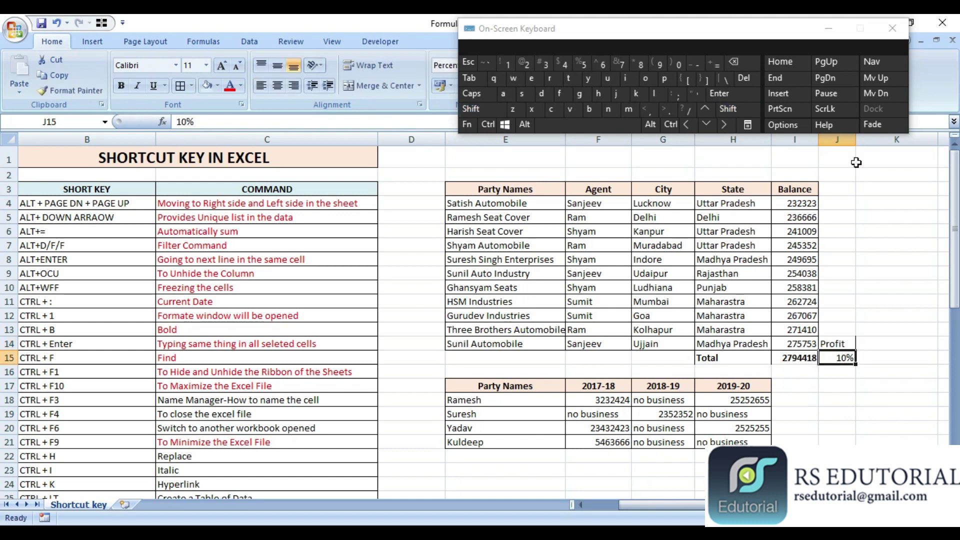
Calculate the profit in J17 with the formula =I15*J15 and check the total's formula in I15
key("Down")
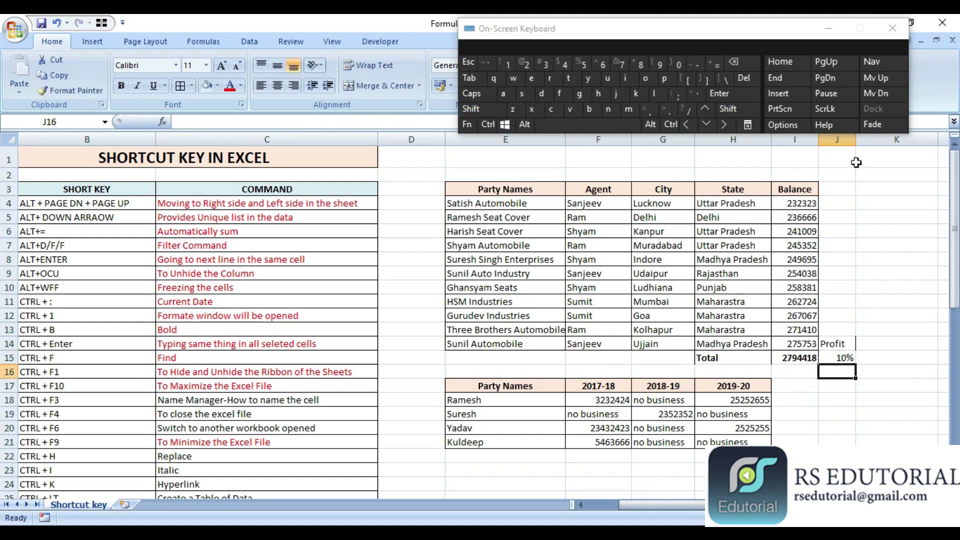
key("Down")
type("=")
key("Up")
key("Up")
key("Left")
type("*")
key("Up")
key("Up")
key("ctrl+Return")
key("Up")
key("Up")
key("Down")
key("Down")
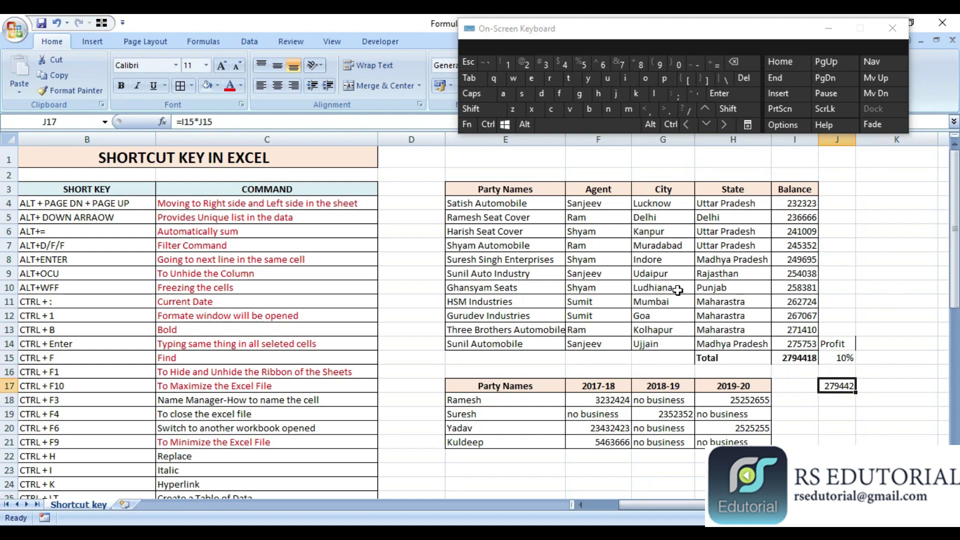
left_click(783, 346)
left_click(785, 356)
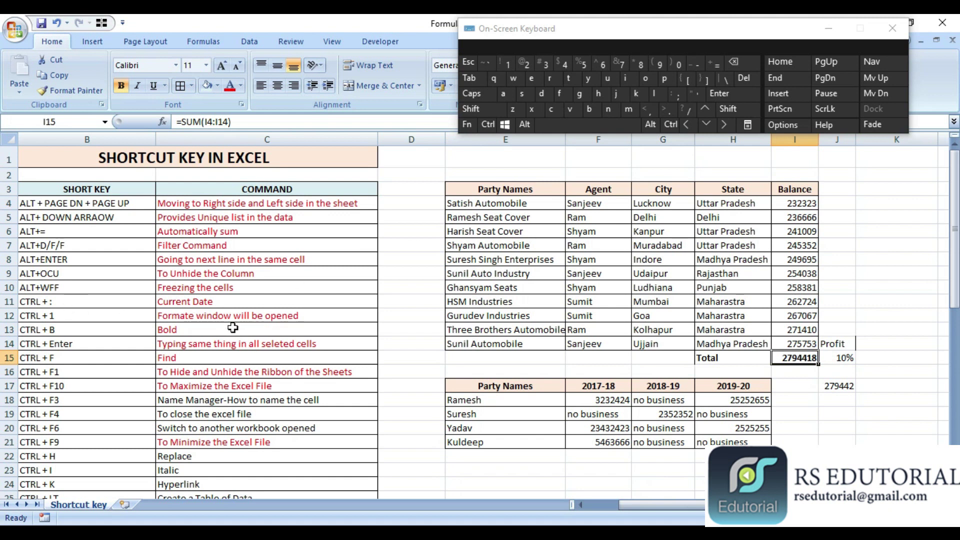
Define the workbook-scope name "Sum" for cell I15 in the Name Manager and close it
left_click(222, 405)
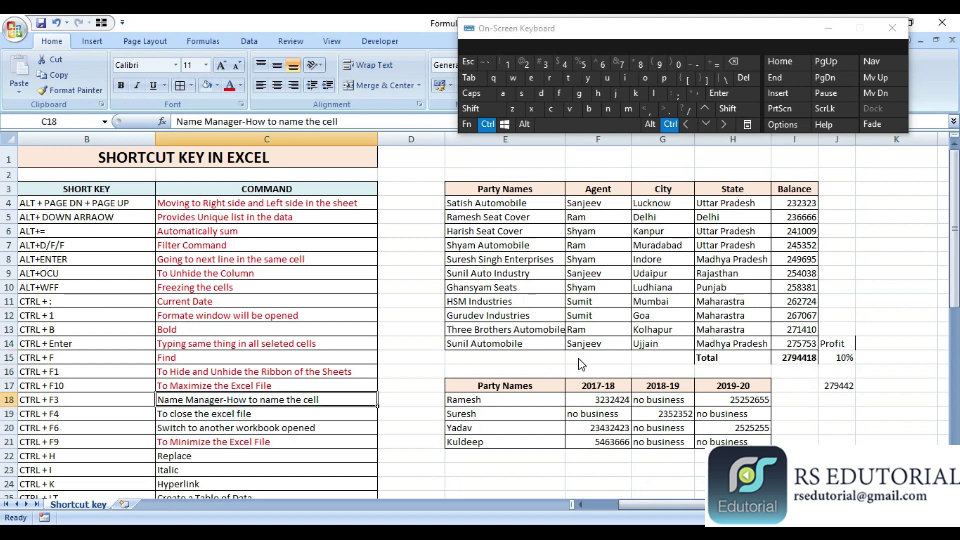
key("ctrl+F3")
left_click_drag(400, 62, 386, 180)
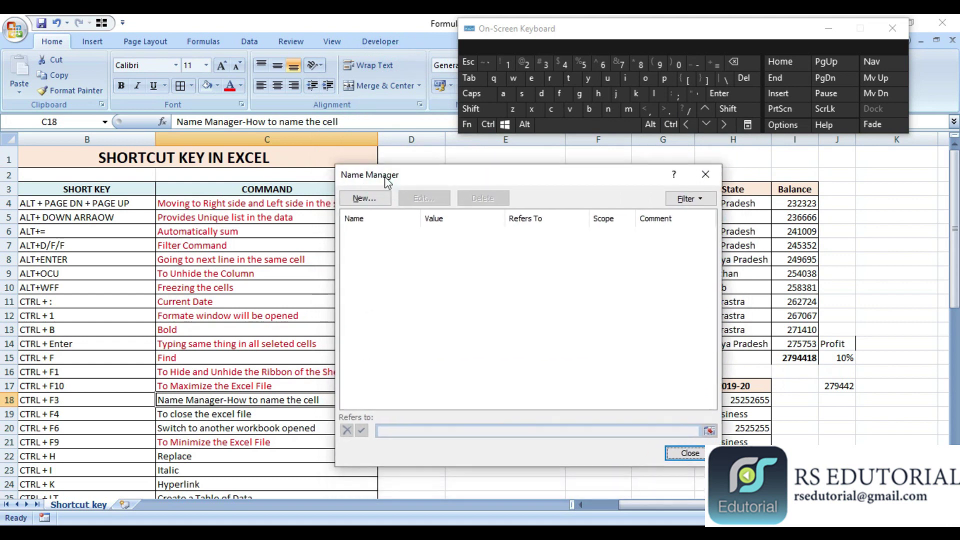
left_click(366, 199)
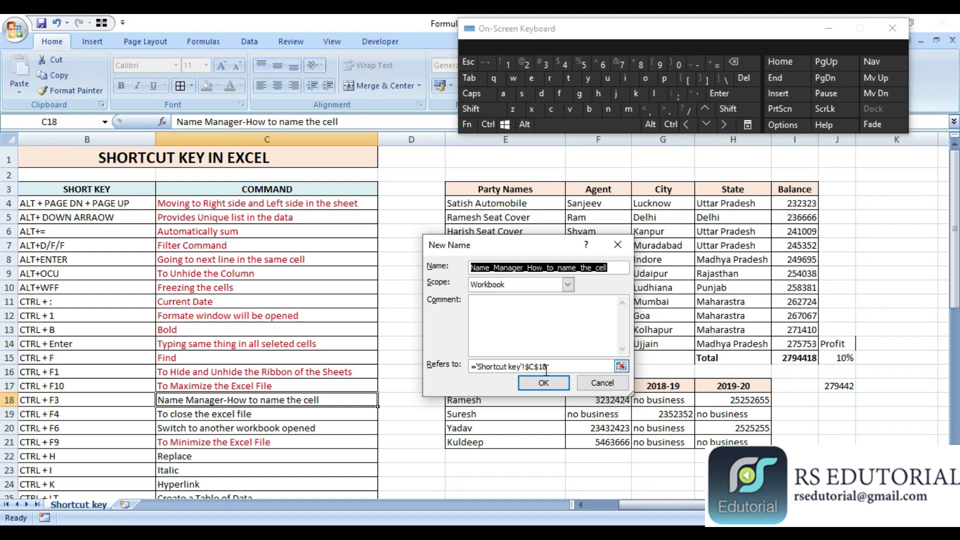
left_click(622, 368)
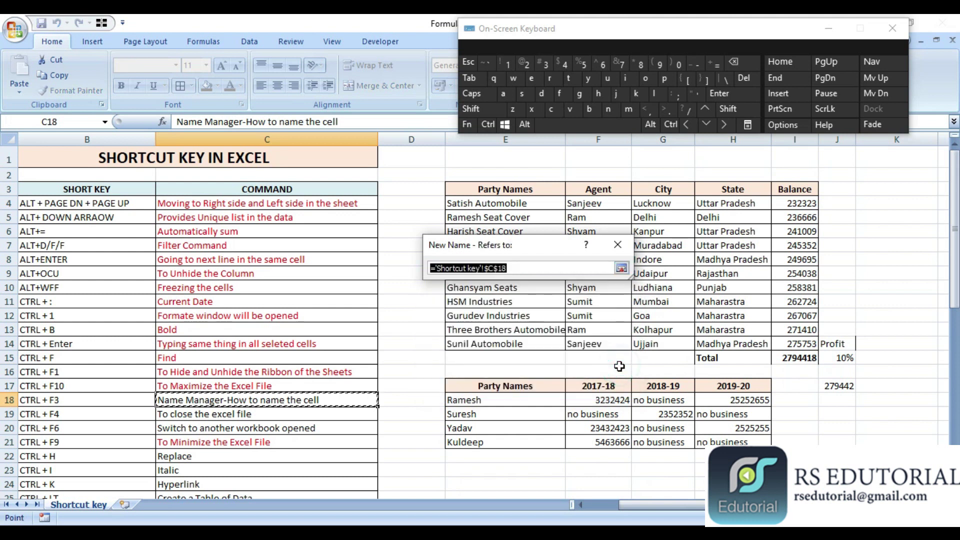
left_click(799, 358)
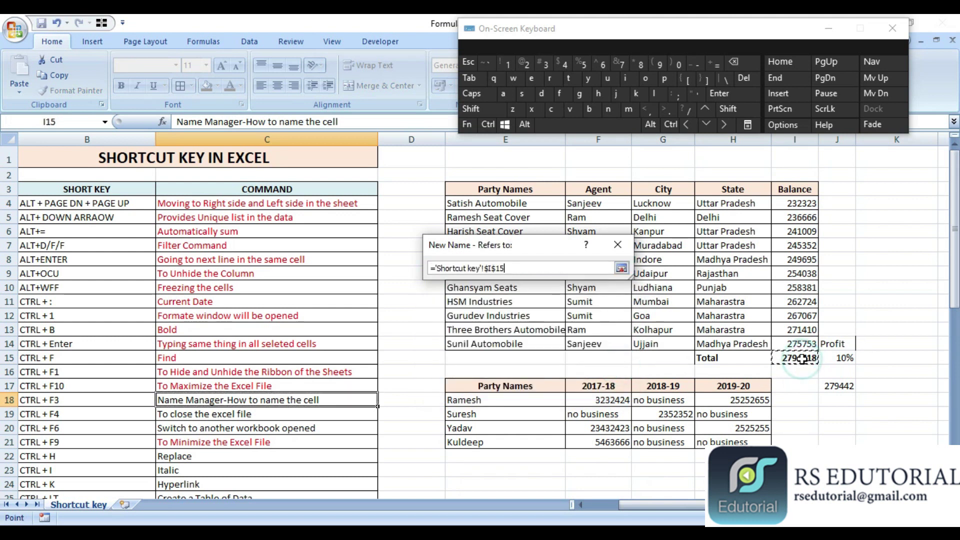
left_click(625, 270)
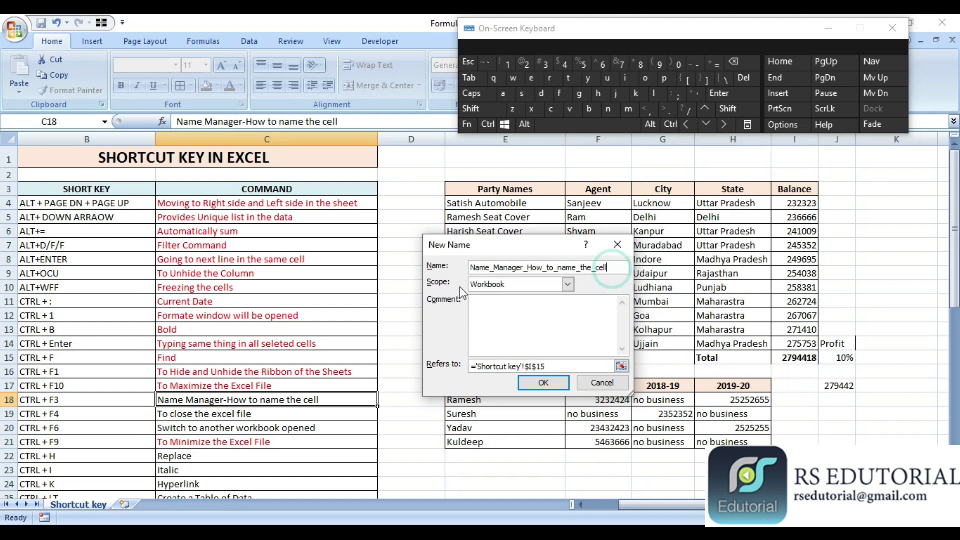
key("shift+Home")
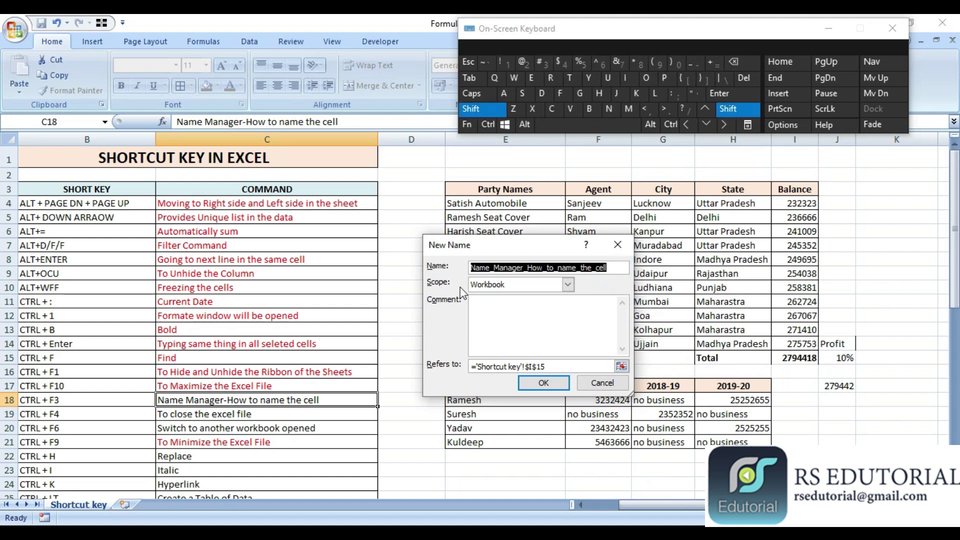
type("Sum")
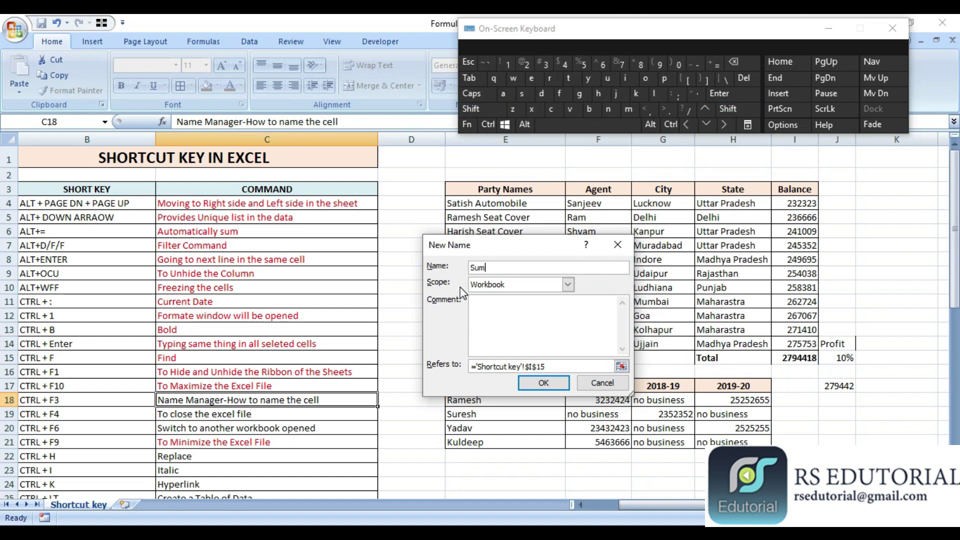
left_click(553, 382)
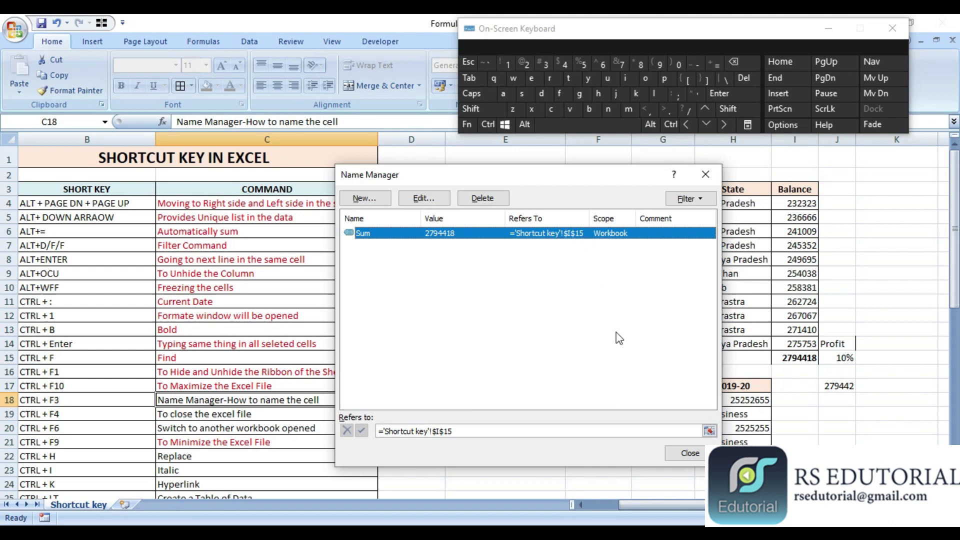
left_click(688, 453)
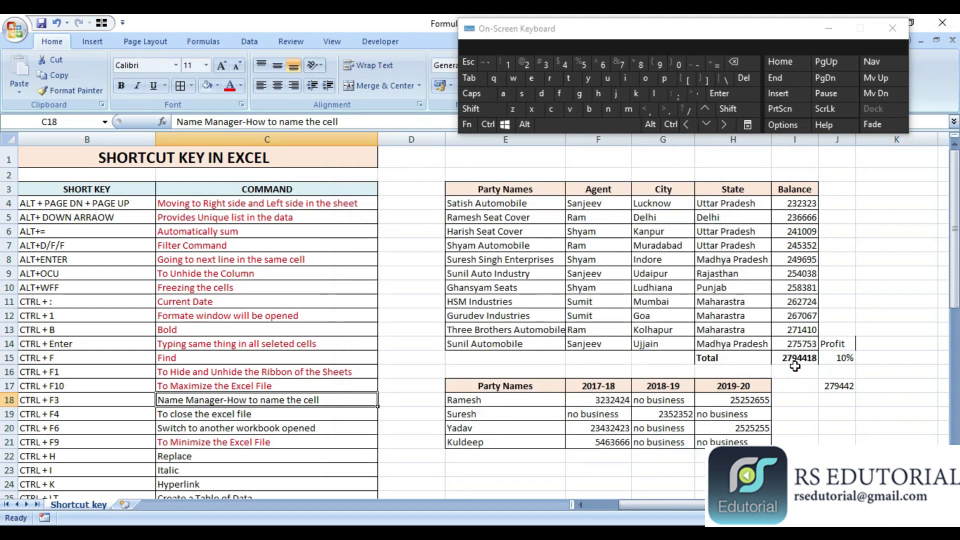
Replace the profit formula in J17 with =Sum*J15, using the defined name Sum for the balance total
left_click(842, 383)
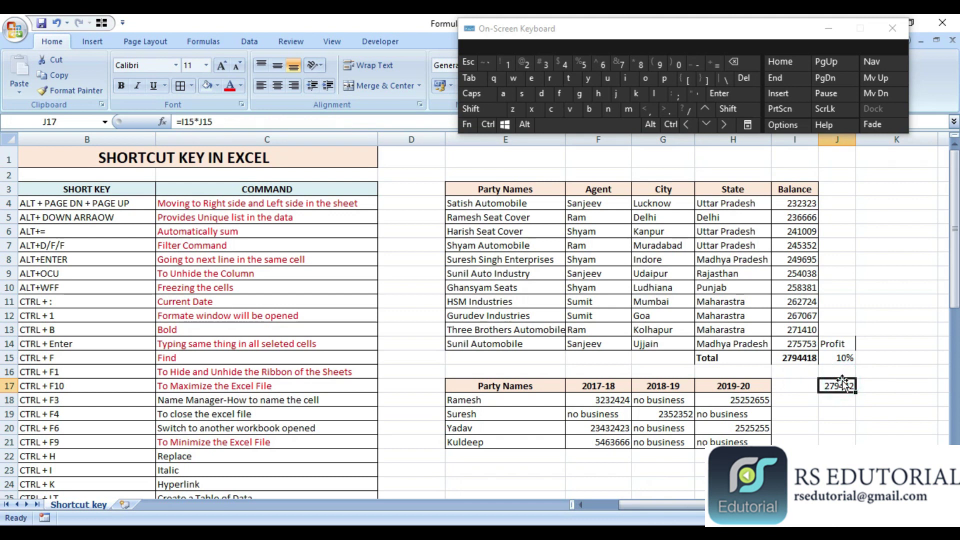
key("Delete")
type("=sum")
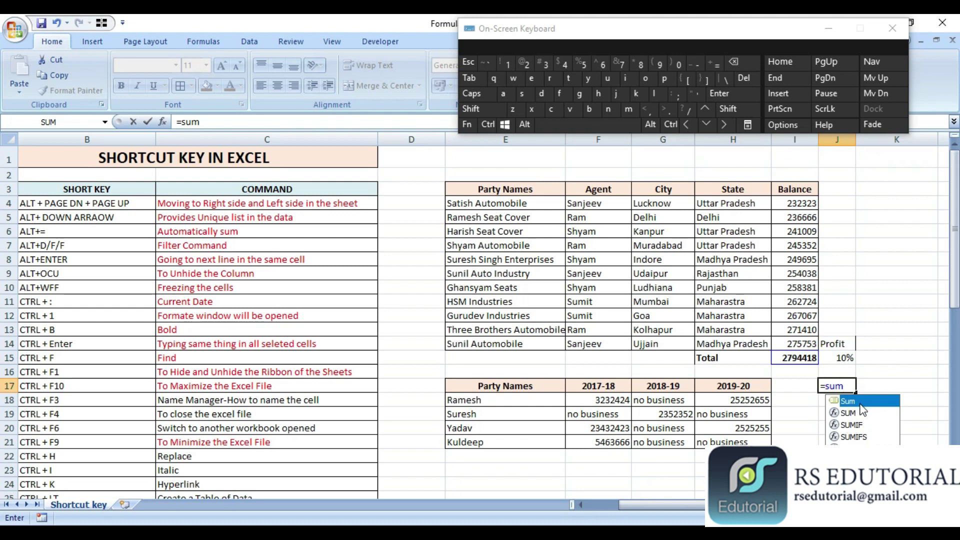
left_click(857, 404)
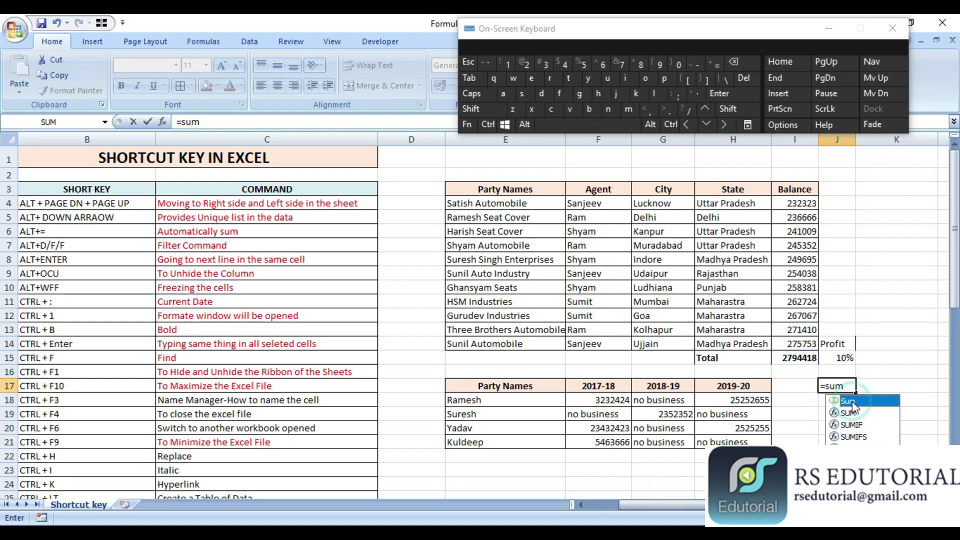
double_click(845, 401)
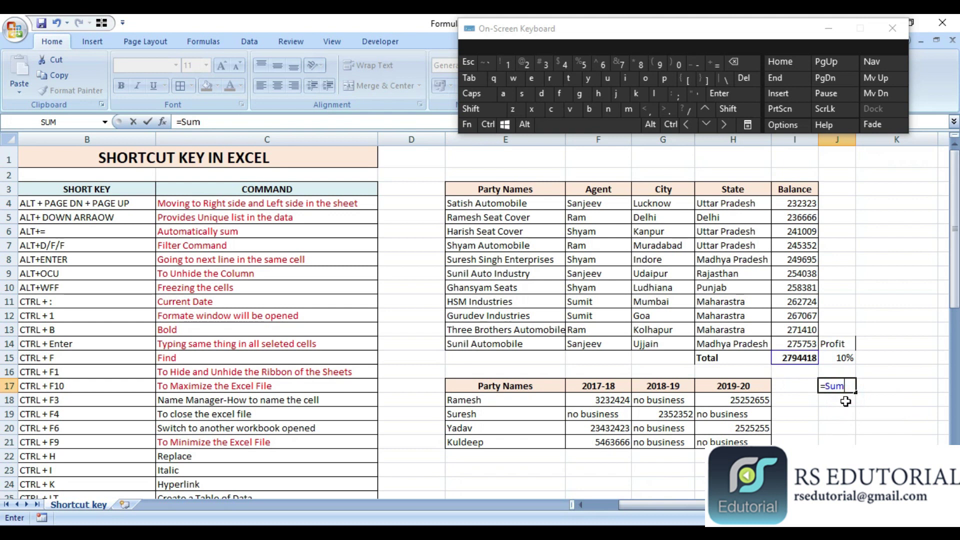
type("*")
left_click(840, 358)
key("Return")
Enter 5% in J20 and calculate its profit in J21 with the formula =Sum*J20
key("Up")
key("Down")
key("Down")
key("Down")
key("Up")
key("Down")
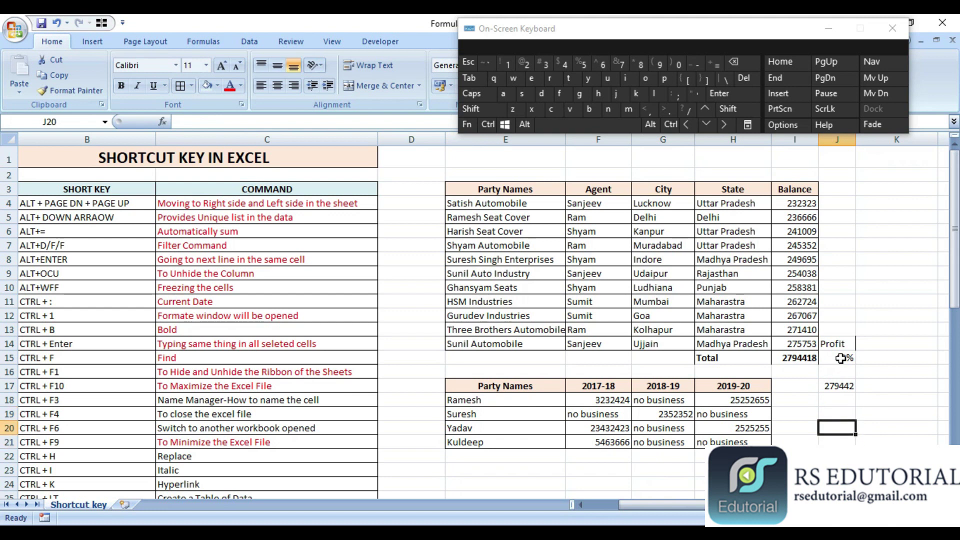
type("5")
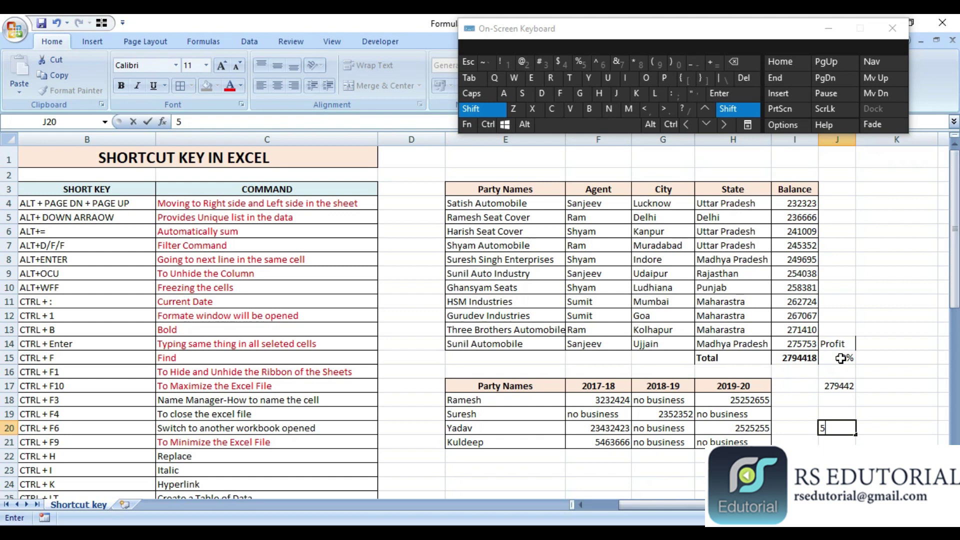
type("%")
key("Return")
type("=")
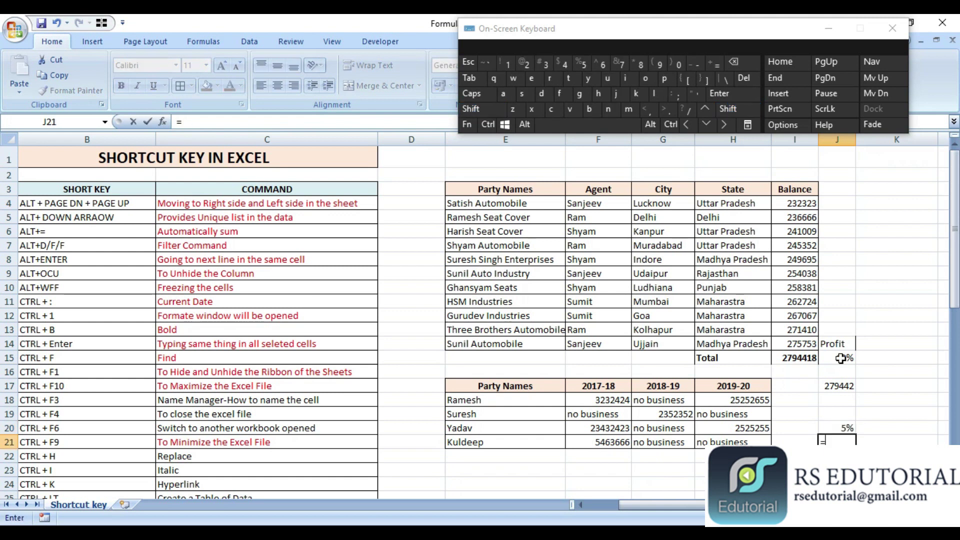
type("sum")
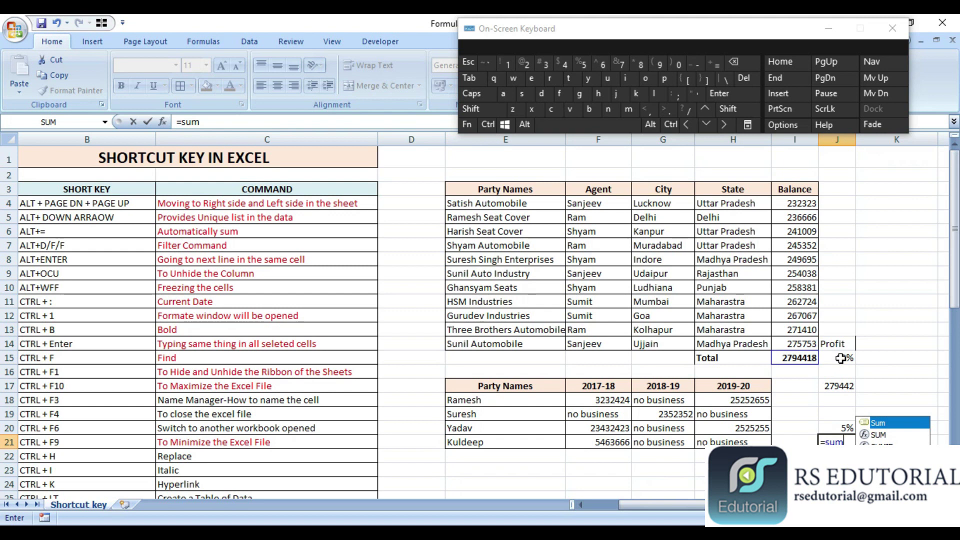
type("*J20")
key("Return")
Clear the profit label, percentages and formulas from J14 through J21
key("Up")
key("shift+Up")
key("shift+Up")
key("shift+Up")
key("shift+Up")
key("shift+Up")
key("shift+Up")
key("shift+Up")
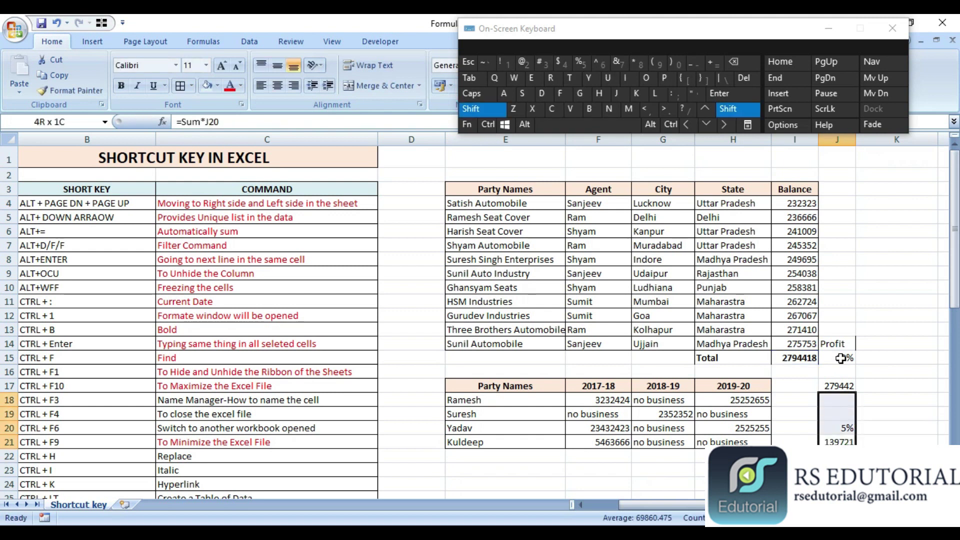
key("Delete")
Colour the "Name Manager-How to name the cell" entry in C18 red
left_click(286, 310)
key("Down")
key("Down")
key("Down")
key("Down")
key("Down")
key("Down")
key("Left")
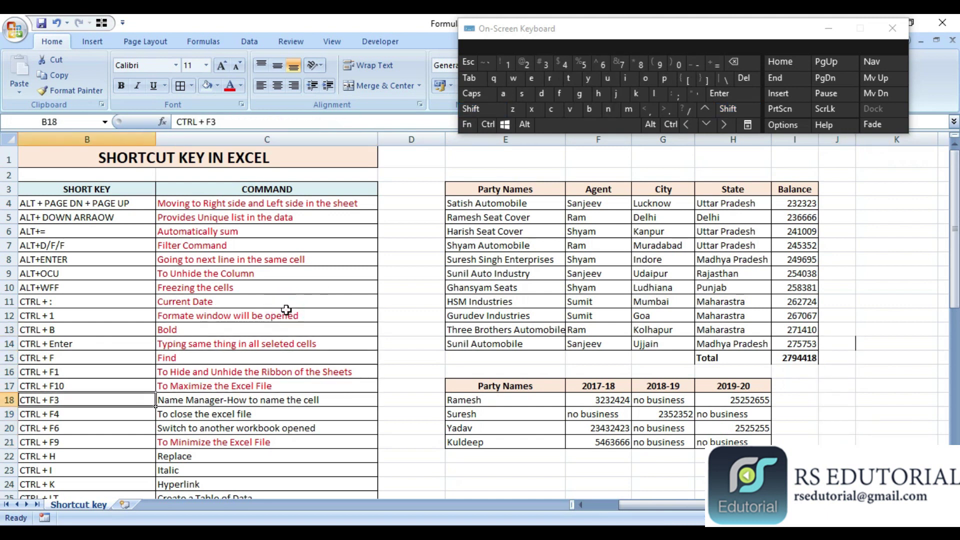
key("Left")
key("Right")
key("Right")
left_click(231, 88)
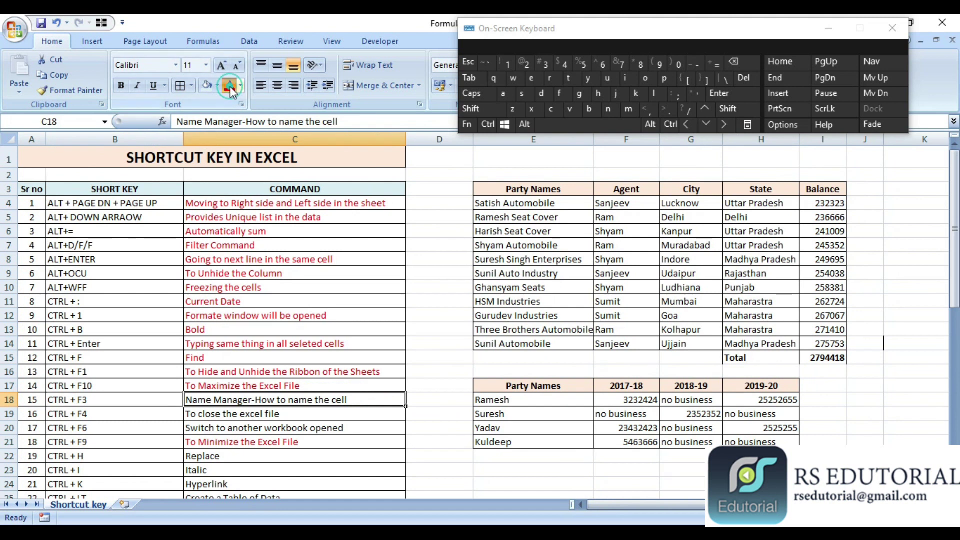
Select the "To close the excel file" entry in C19, then close the Formulas workbook and save its changes
key("Down")
key("Down")
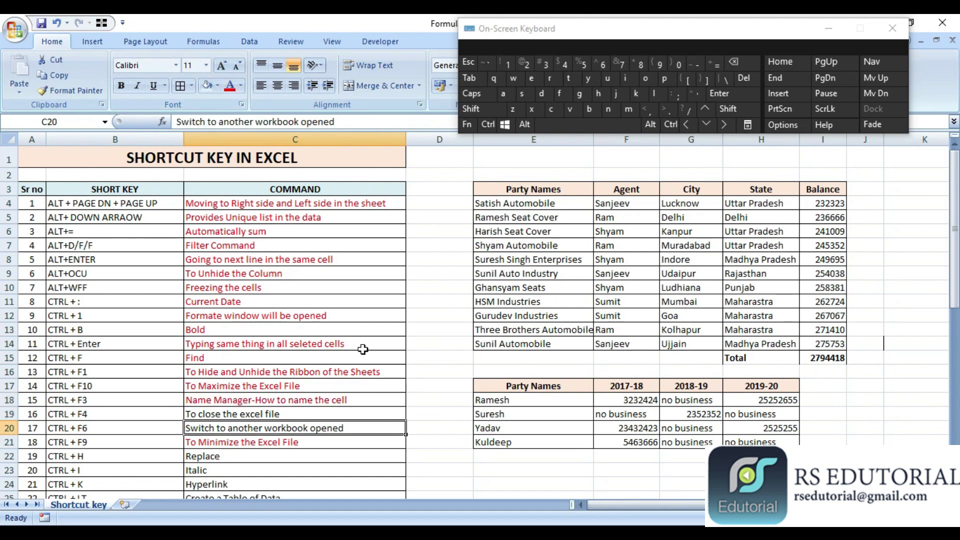
left_click(253, 410)
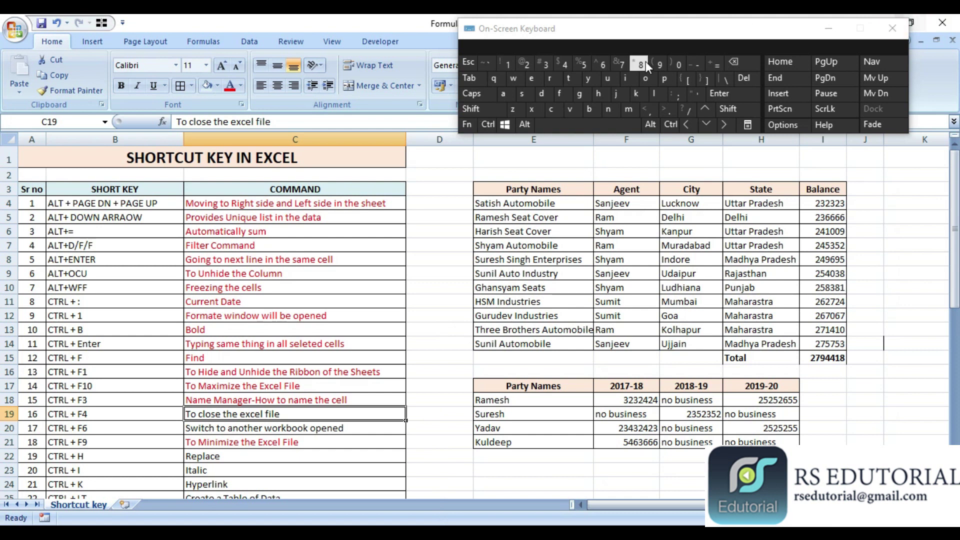
key("alt+F4")
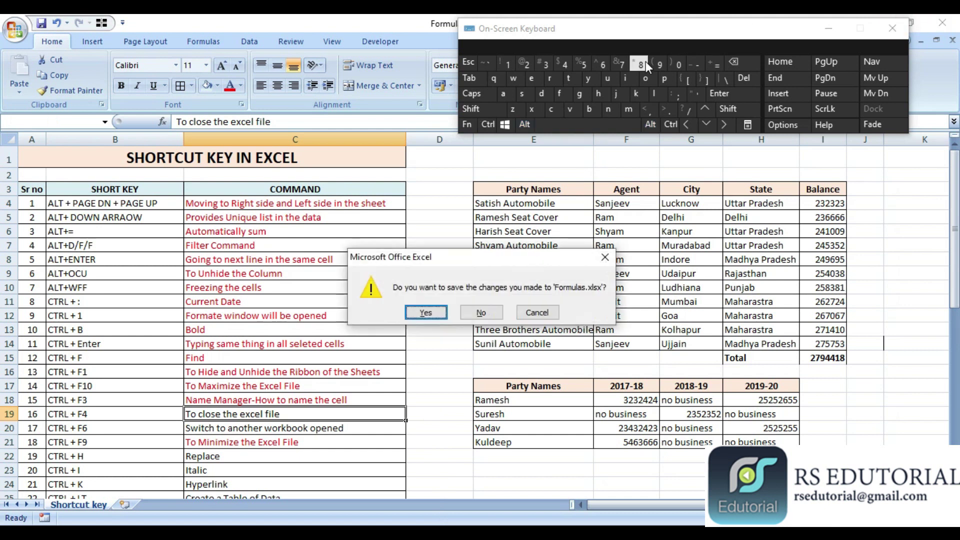
left_click(426, 312)
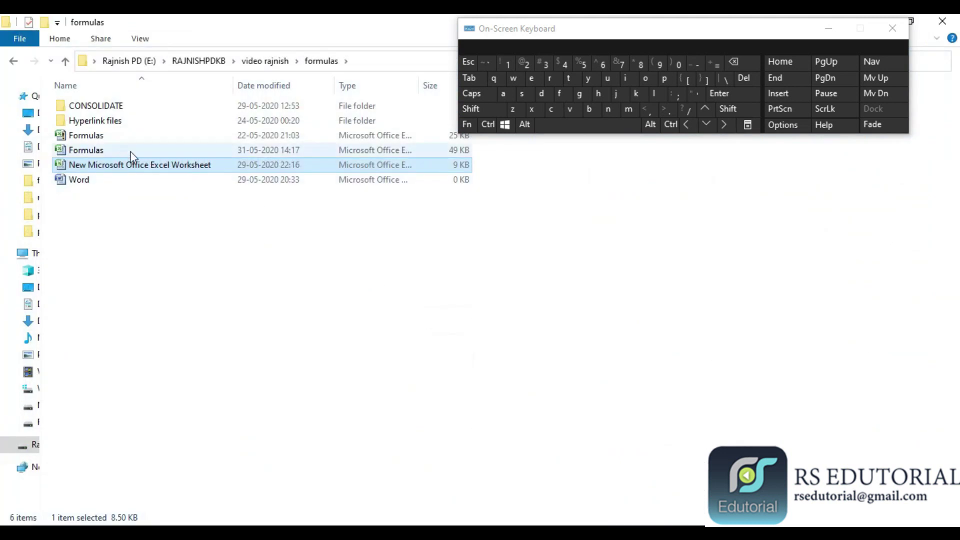
Reopen the 49 KB Formulas workbook from the formulas folder and colour the "To close the excel file" entry in C19 red
double_click(122, 149)
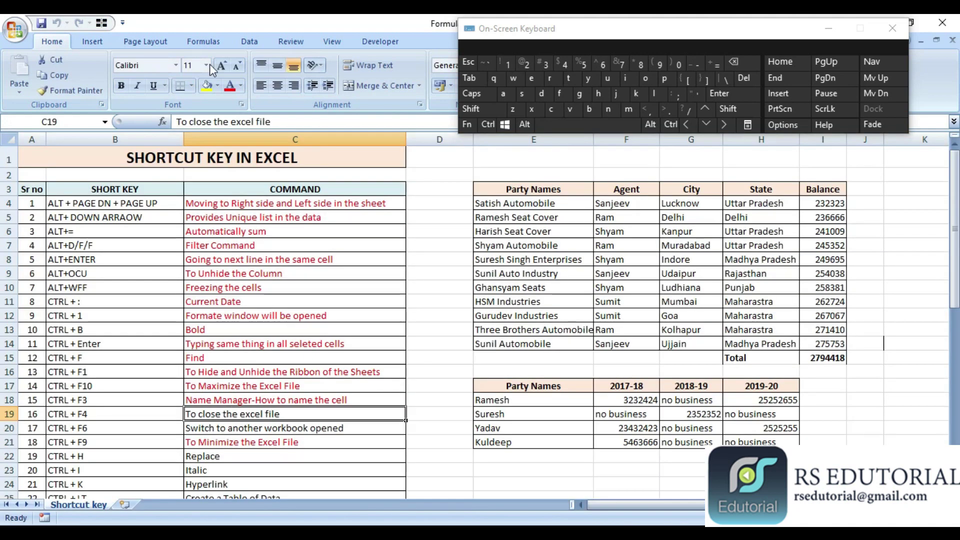
left_click(229, 85)
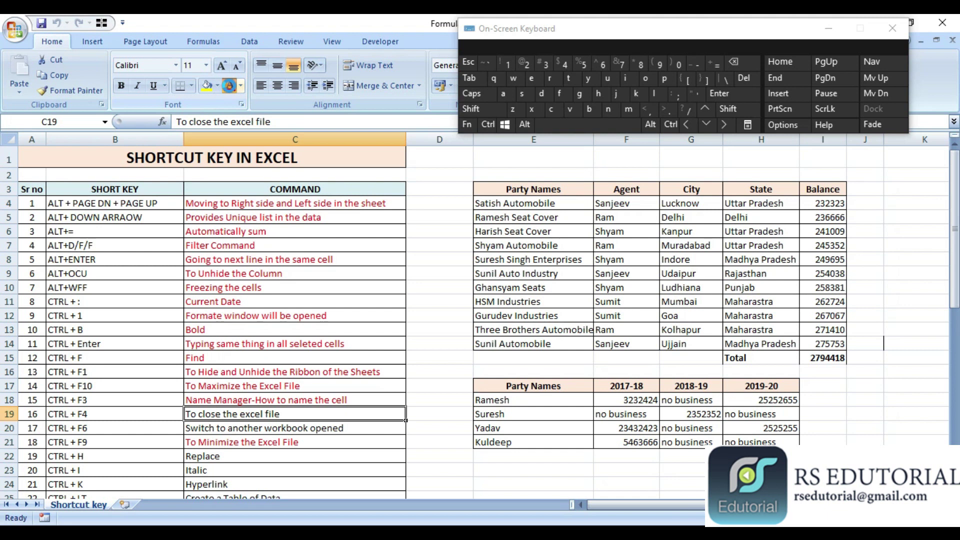
key("Return")
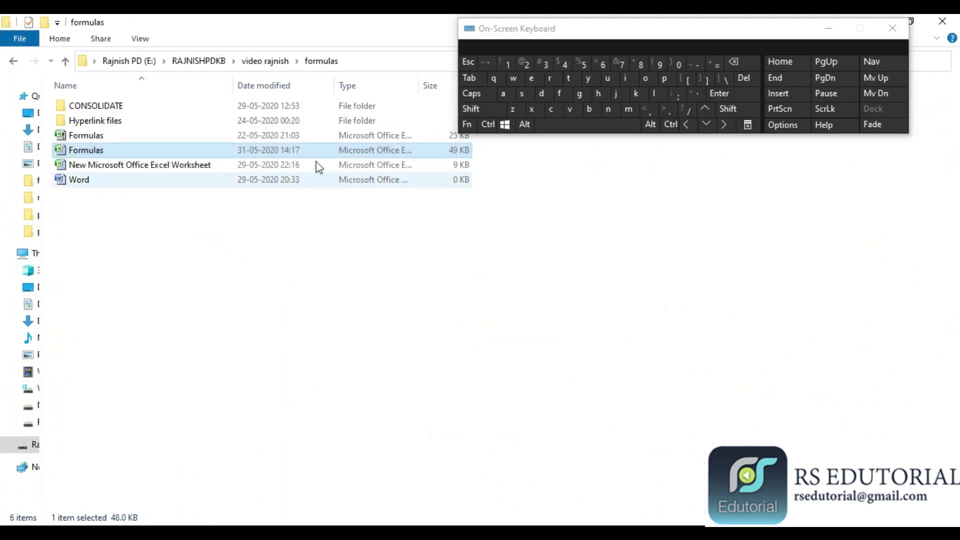
Open the New Microsoft Office Excel Worksheet file from the formulas folder and return to the Formulas workbook
double_click(231, 167)
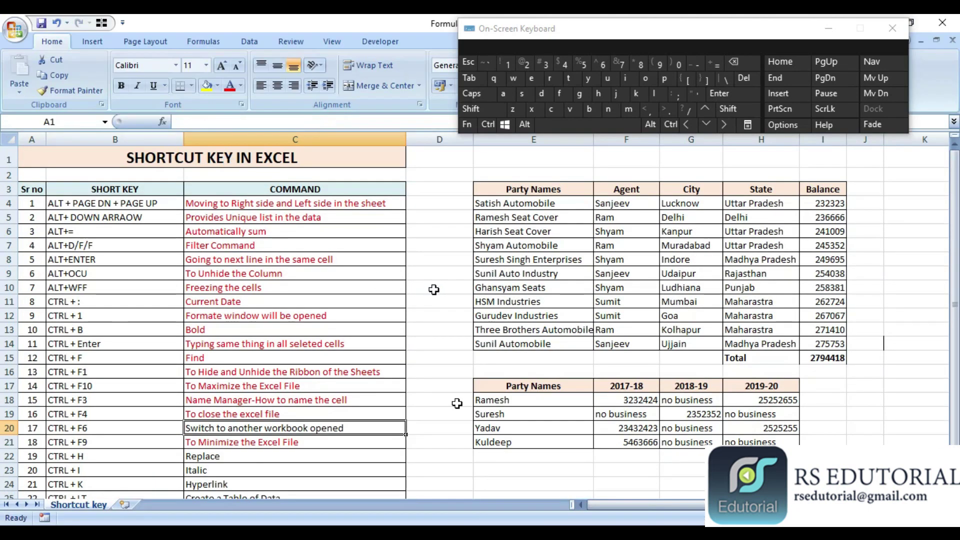
mouse_move(542, 520)
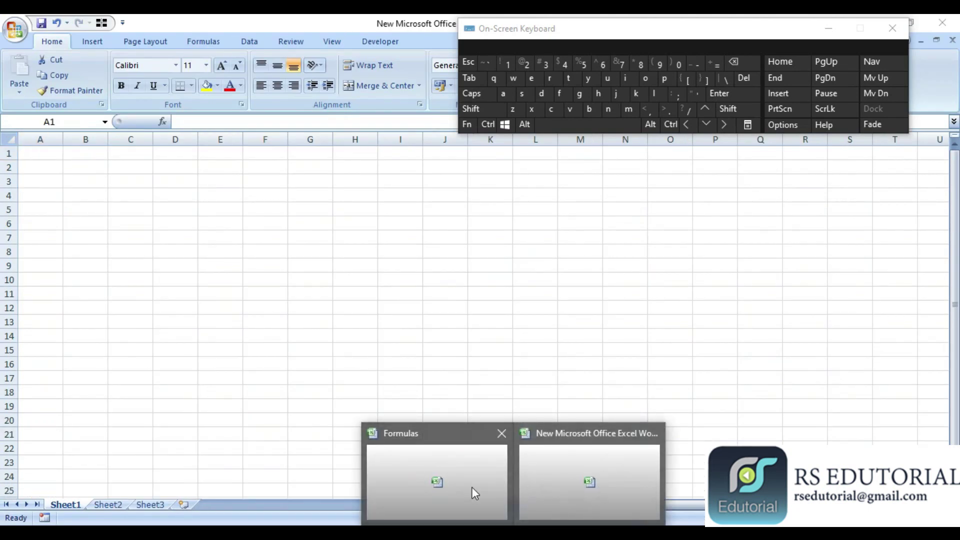
left_click(441, 479)
mouse_move(541, 521)
left_click(570, 273)
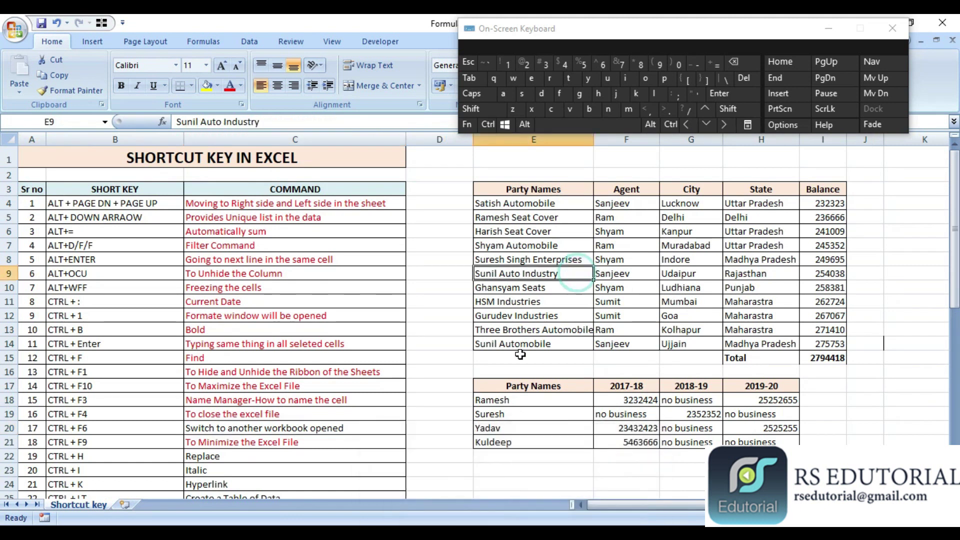
Select C20, switch directly to the other open workbook and close that blank workbook
left_click(332, 428)
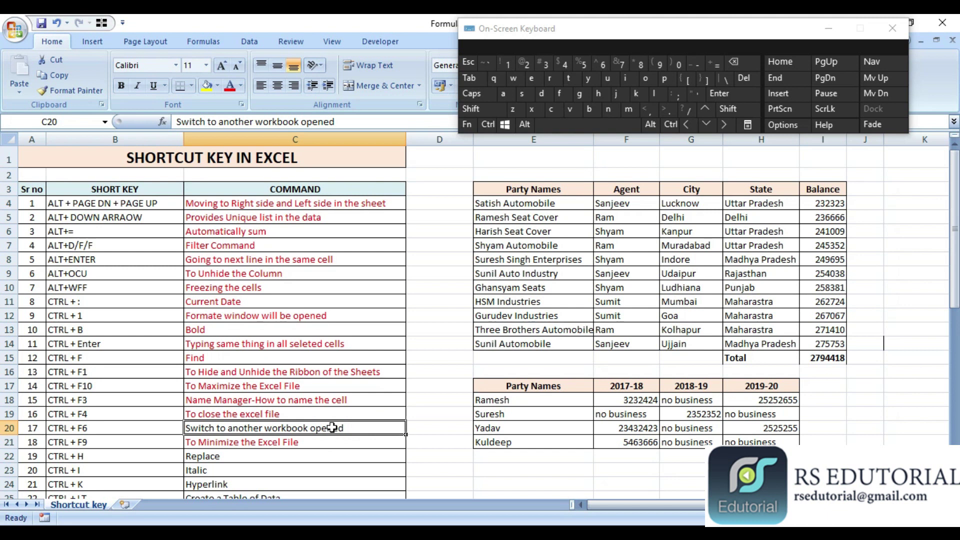
key("ctrl")
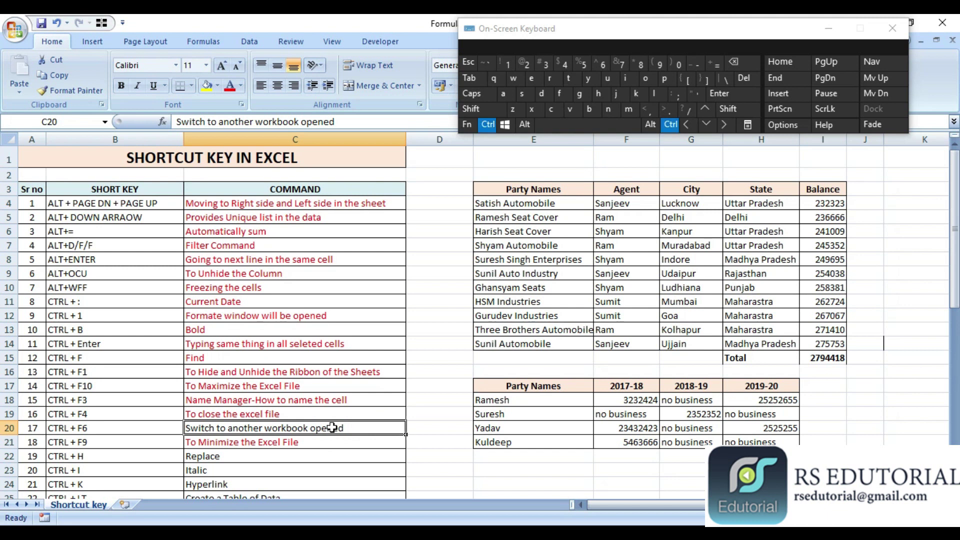
key("ctrl+F6")
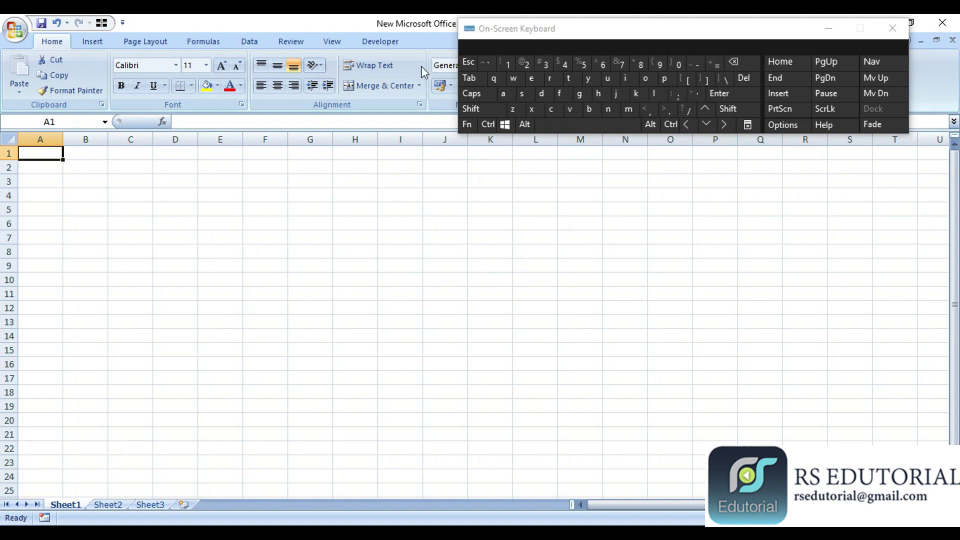
left_click(942, 22)
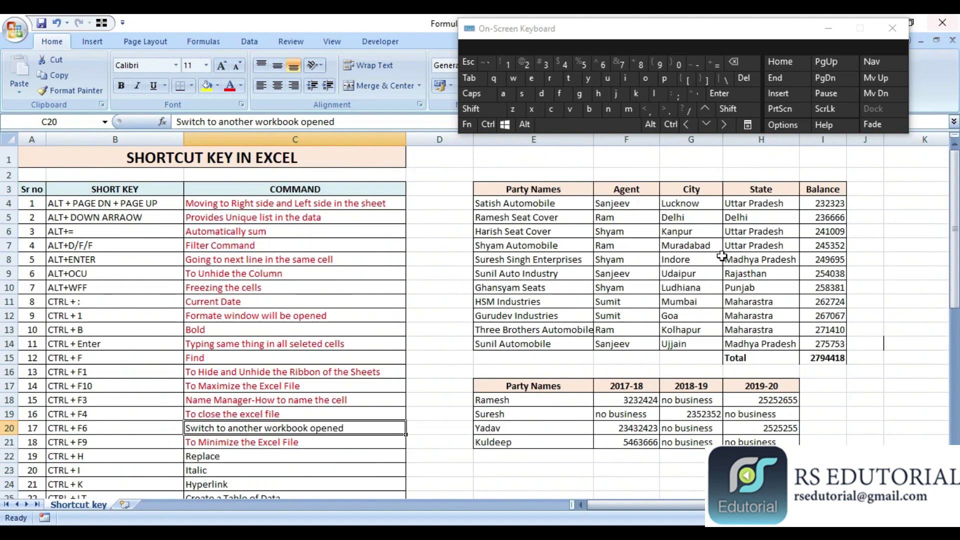
Colour the "Switch to another workbook opened" entry in C20 red and move on to the Replace entry in C22
left_click(228, 90)
key("Down")
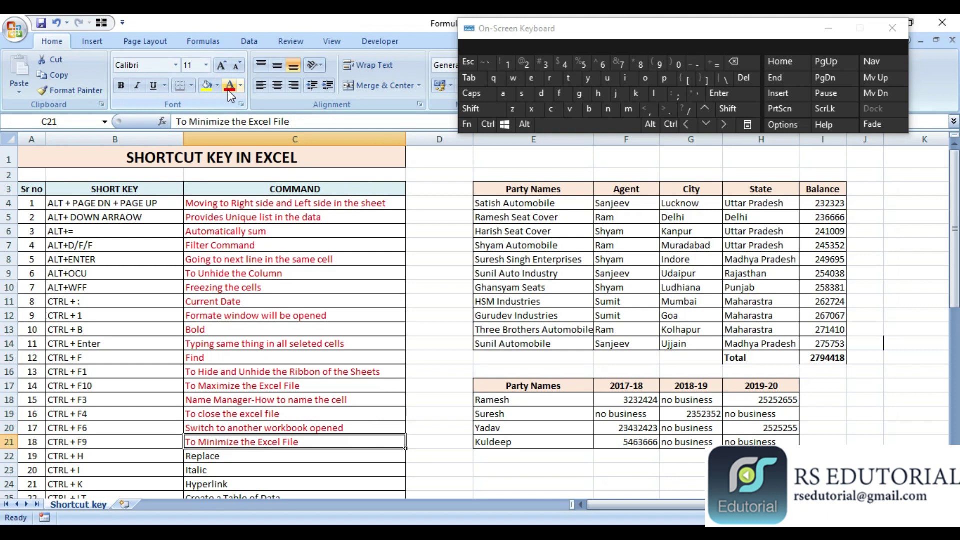
key("Down")
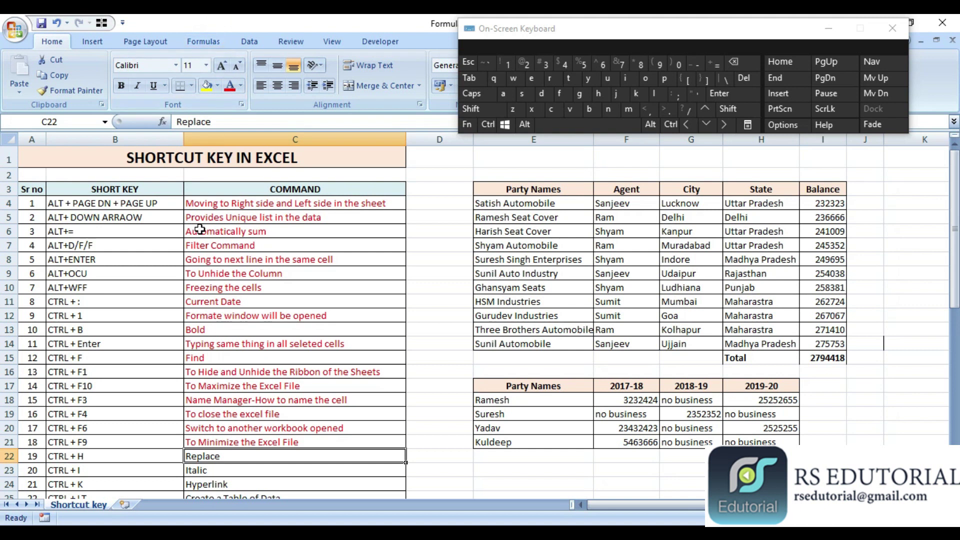
Copy E10, set up replacing "Ghansyam Seats" with "sadgsdfg" in Find and Replace, and close the dialog without replacing
left_click(493, 291)
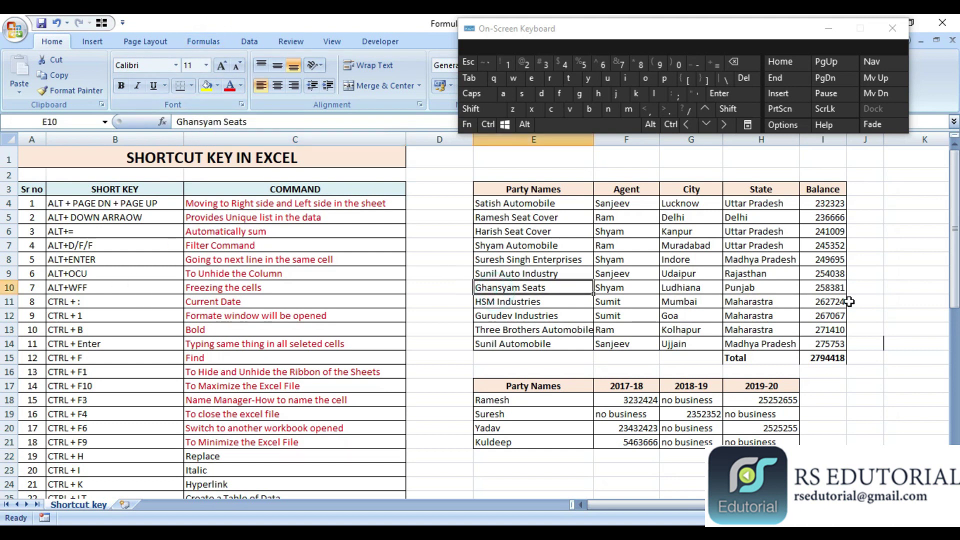
key("ctrl+c")
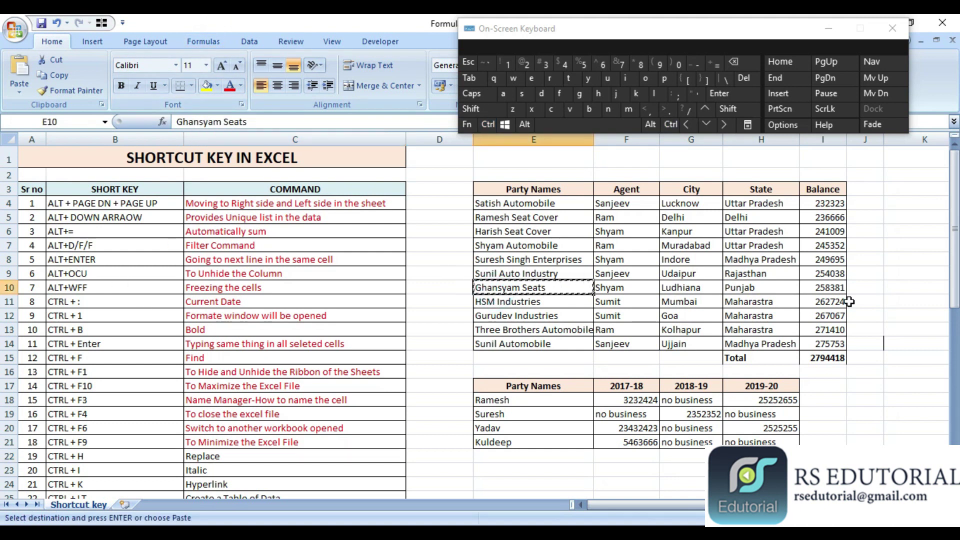
key("ctrl+f")
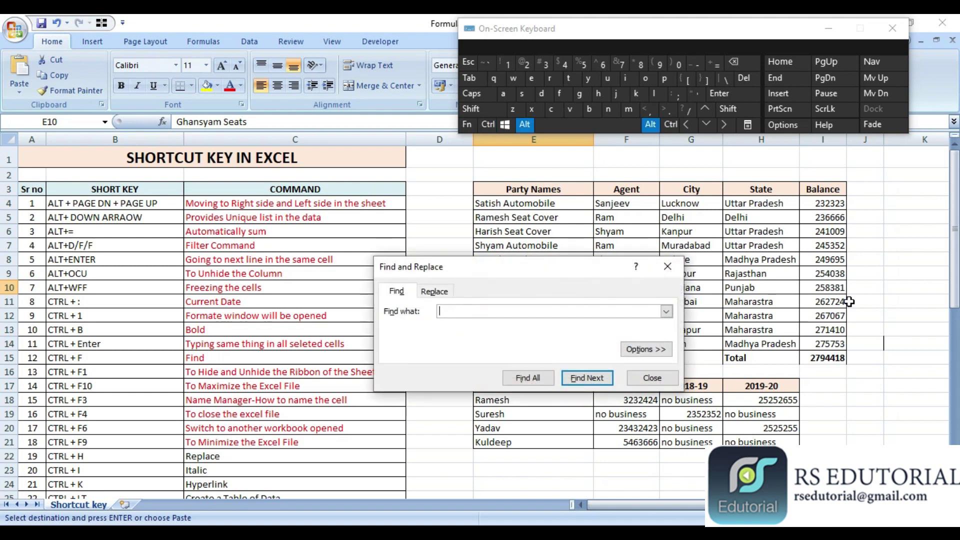
left_click(433, 291)
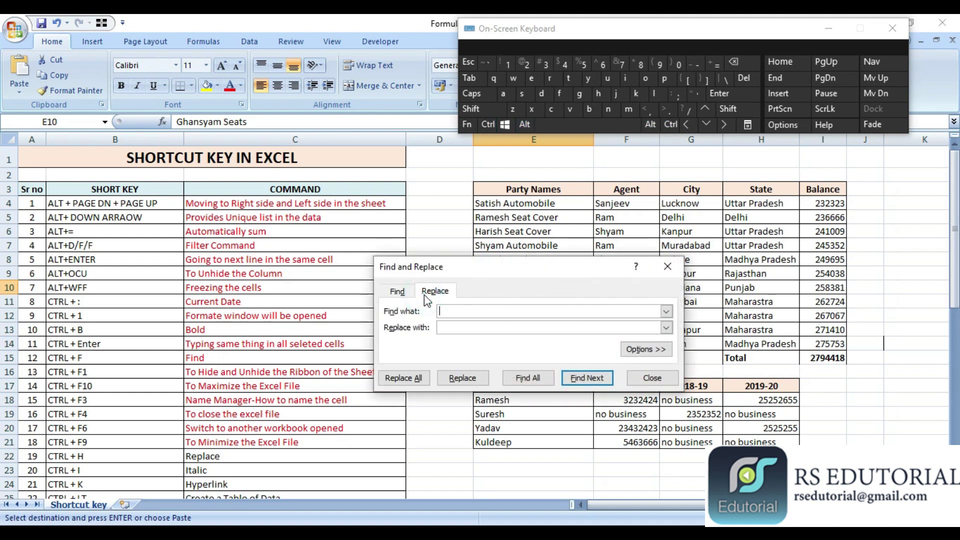
key("ctrl+v")
left_click(469, 327)
type("sadgsdfg")
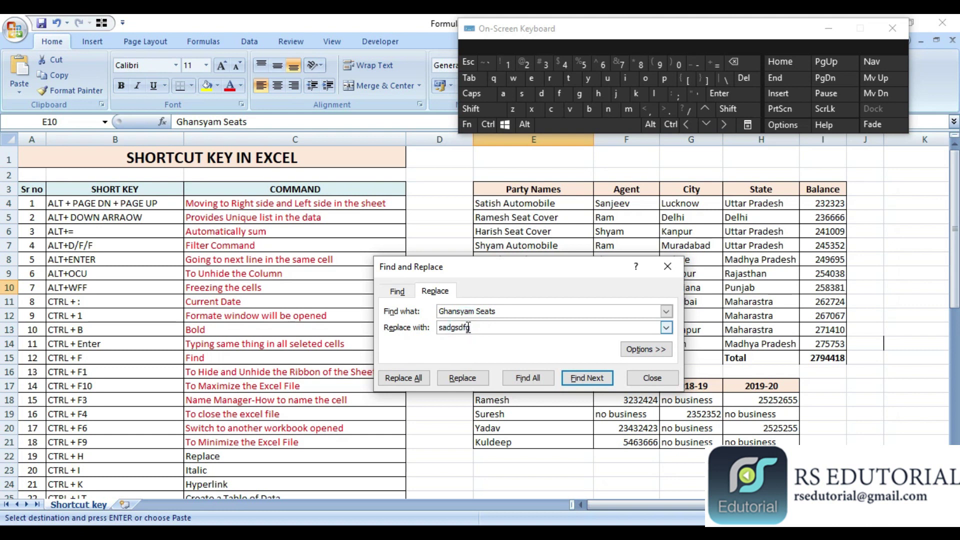
left_click(668, 265)
key("Escape")
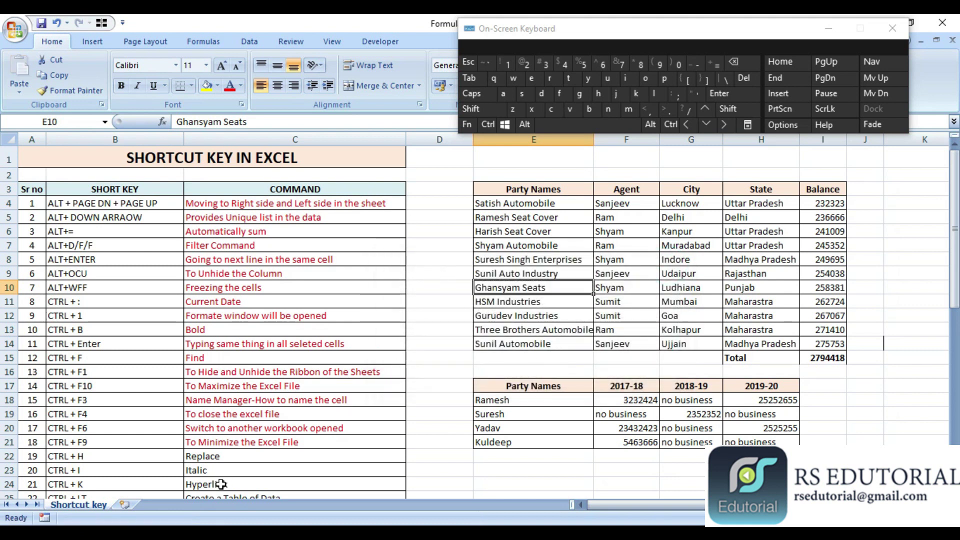
Bring up the Replace dialog with C22 selected, move it away from the party tables and close it without replacing
left_click(231, 462)
key("ctrl")
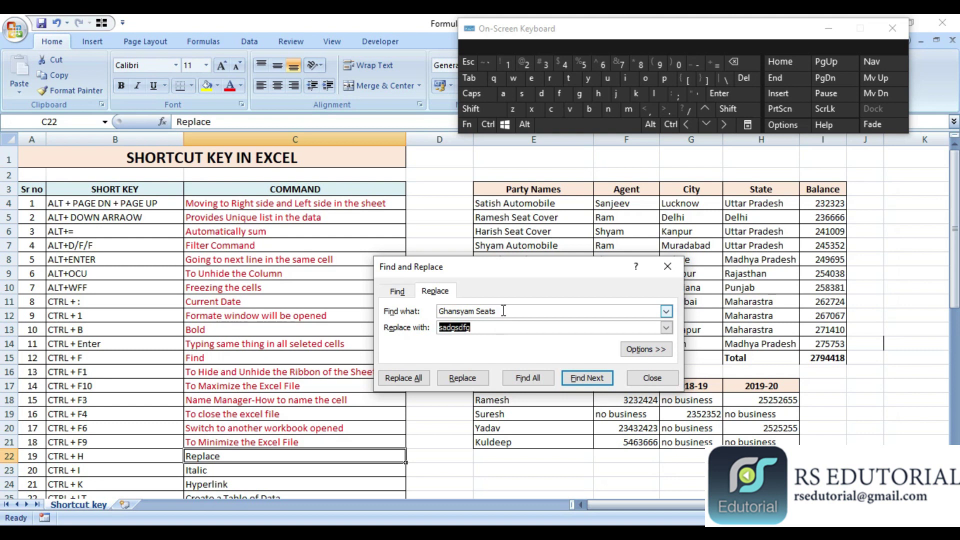
left_click_drag(532, 270, 389, 235)
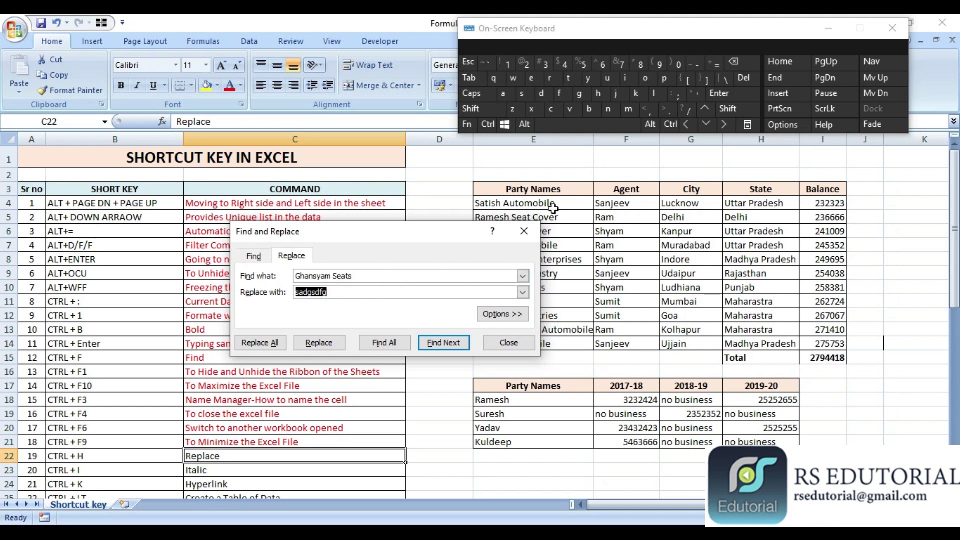
left_click(524, 231)
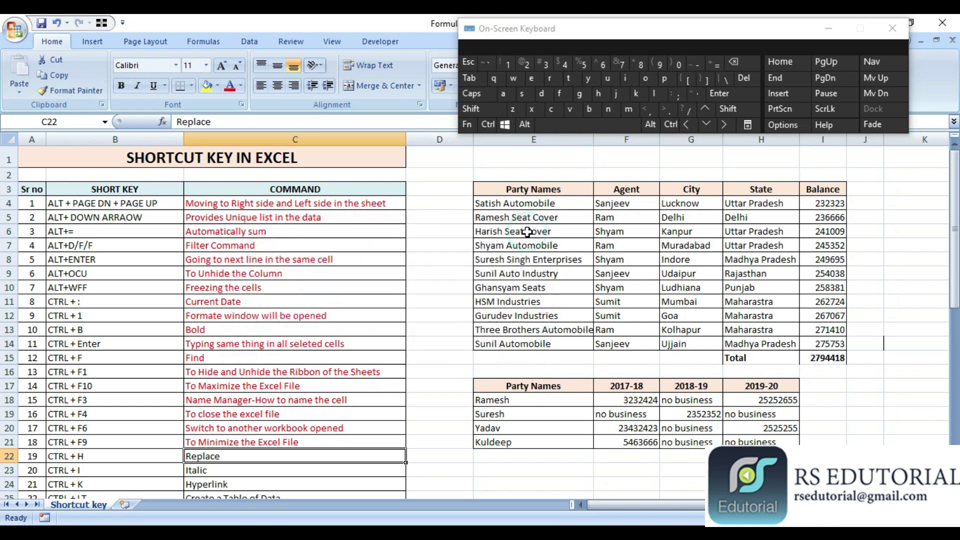
Colour the Replace entry in C22 red and move on to the Italic entry in C23
key("Down")
key("Up")
left_click(225, 86)
key("Down")
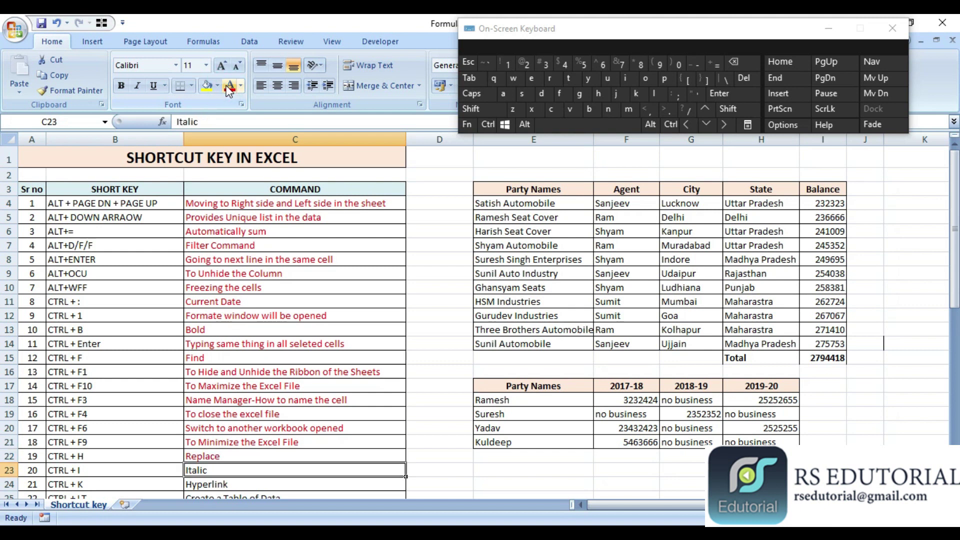
Italicize the text in C23, remove the italic again and move on to the Hyperlink entry in C24
key("ctrl+i")
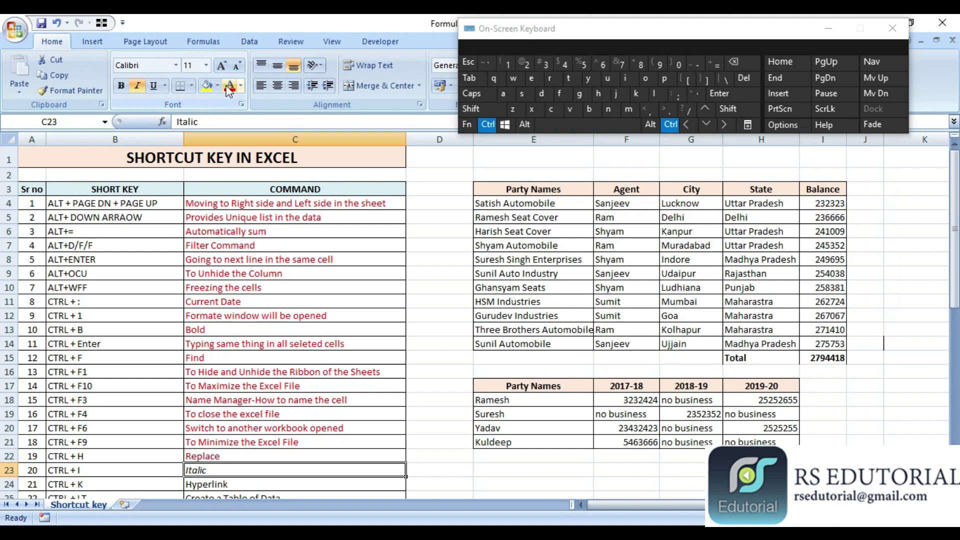
key("Down")
key("Down")
key("Down")
key("Down")
key("Down")
key("Down")
key("Down")
key("Down")
key("Down")
key("Down")
key("Down")
key("Down")
key("Down")
key("Down")
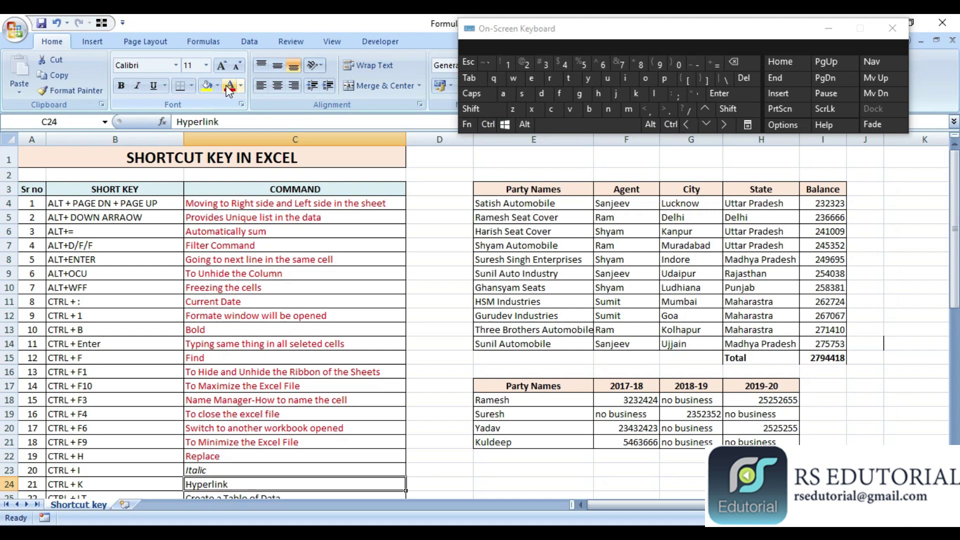
key("Up")
key("Up")
key("Up")
key("Up")
key("Up")
key("Up")
key("Up")
key("Up")
key("Up")
key("Up")
key("Up")
key("Up")
key("Up")
key("Up")
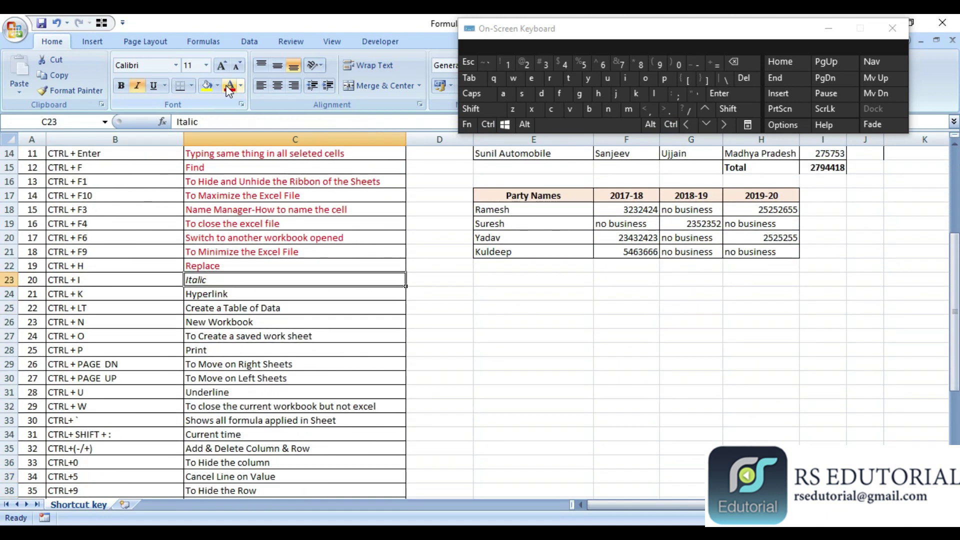
key("ctrl+i")
key("Down")
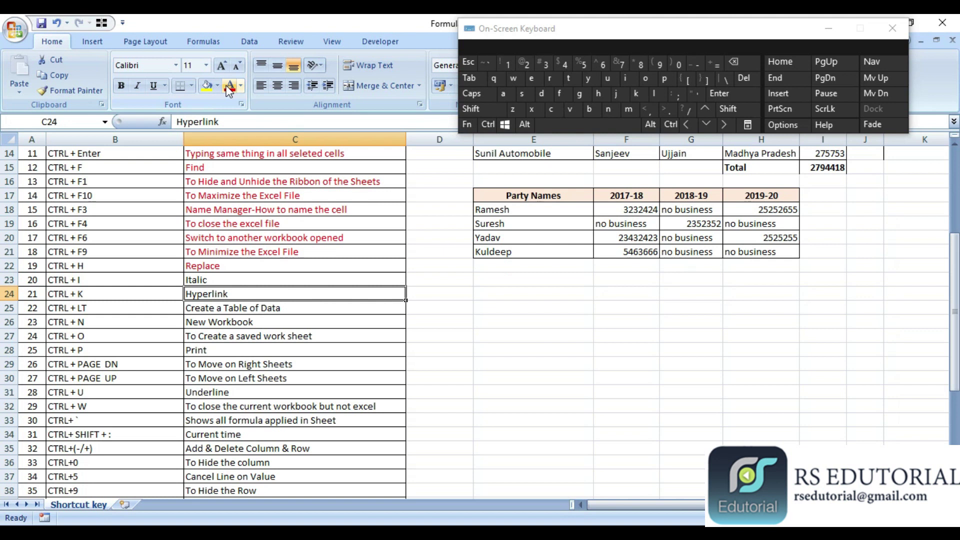
key("Right")
key("Right")
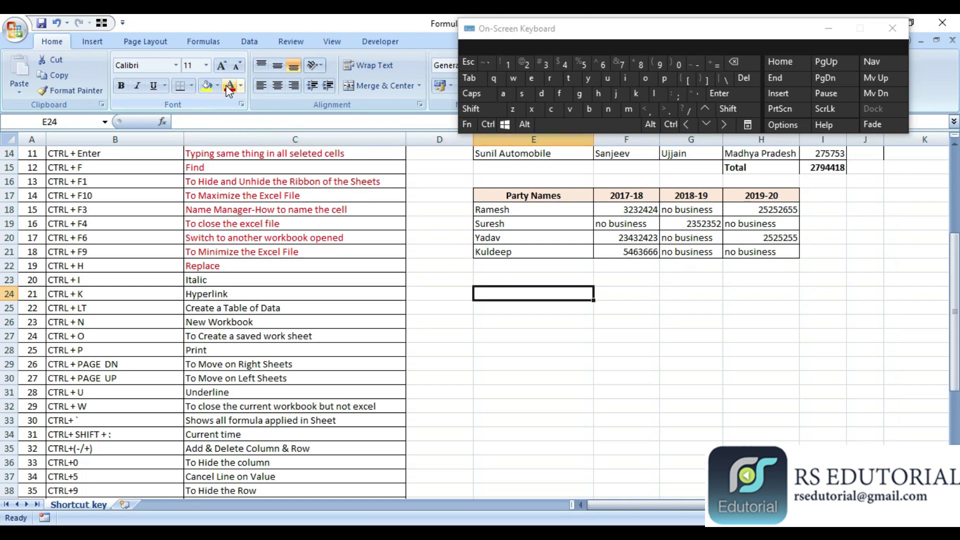
key("Left")
key("Left")
key("Right")
key("Left")
key("Left")
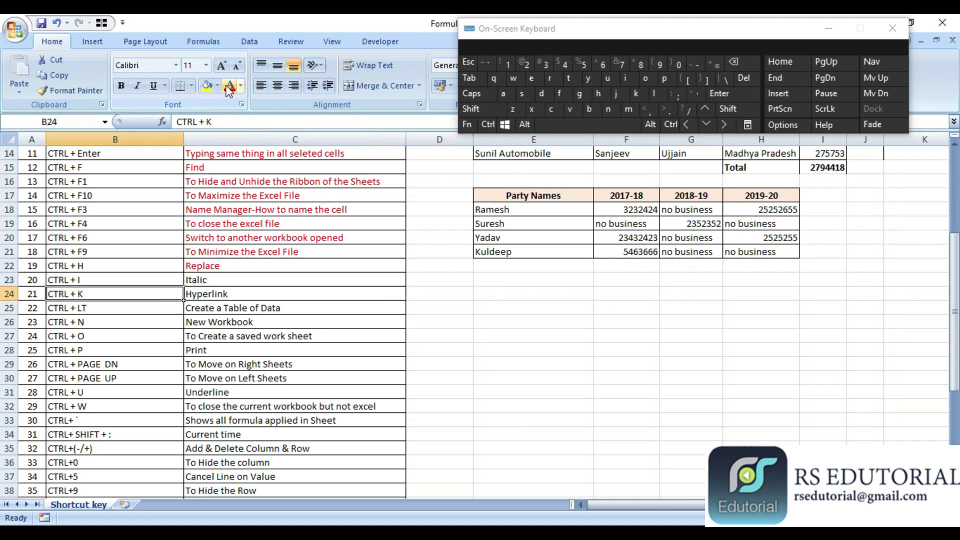
key("Right")
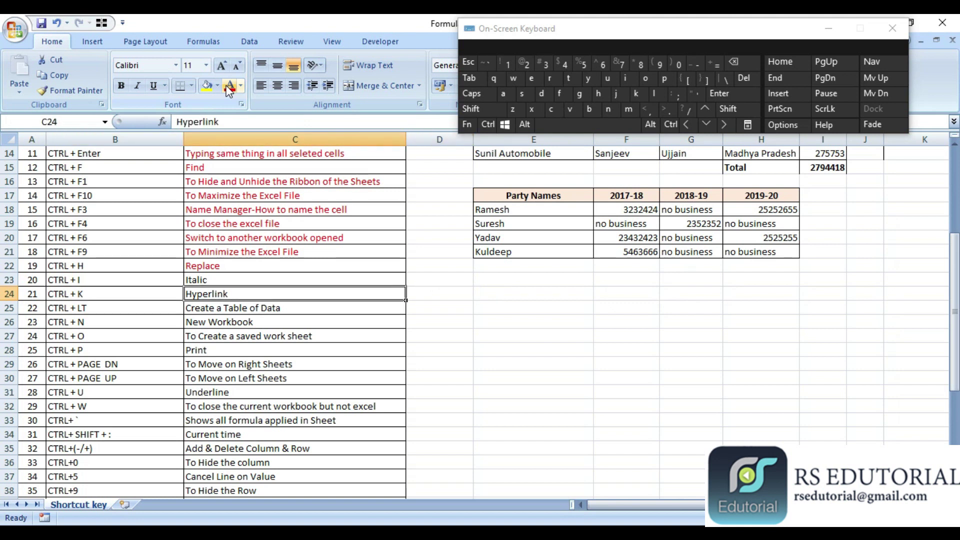
key("Right")
key("Up")
key("Up")
key("Up")
key("Down")
key("Down")
key("Left")
key("Down")
Set up a hyperlink in D24 to New Microsoft Office Excel Worksheet and close the dialog without inserting it
key("Right")
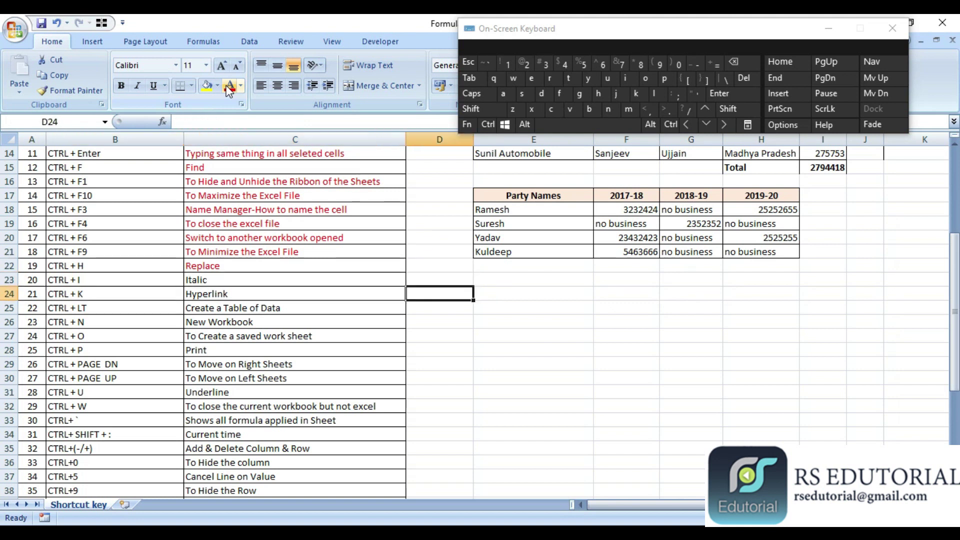
key("ctrl")
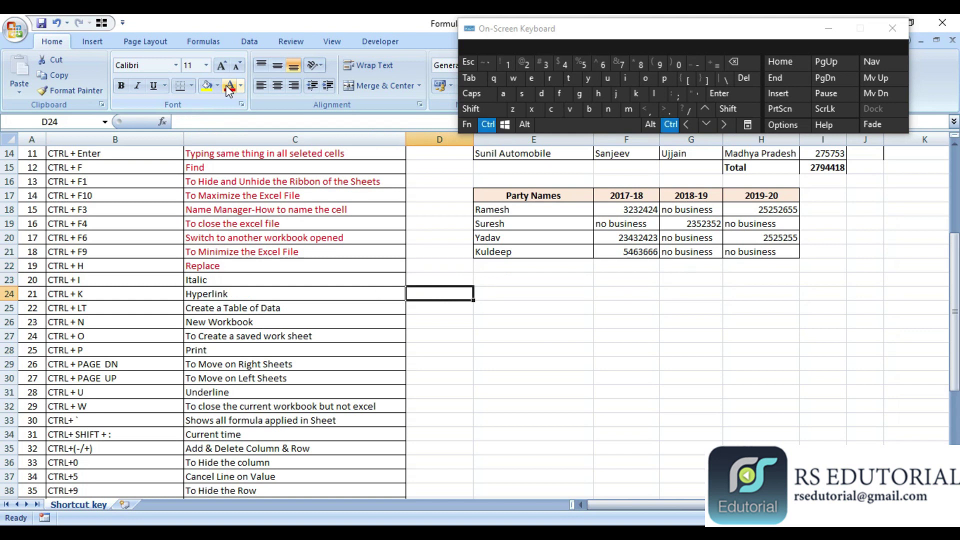
key("ctrl+k")
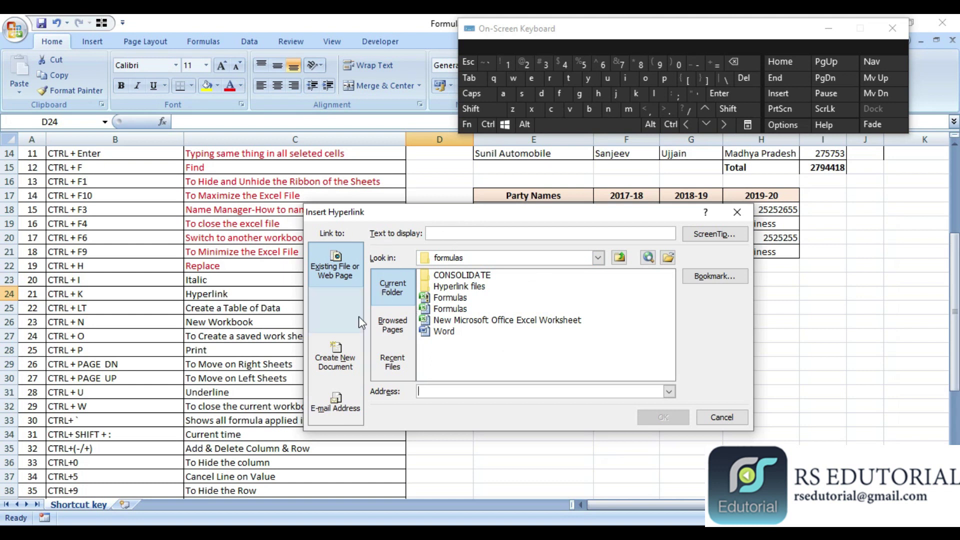
left_click(449, 322)
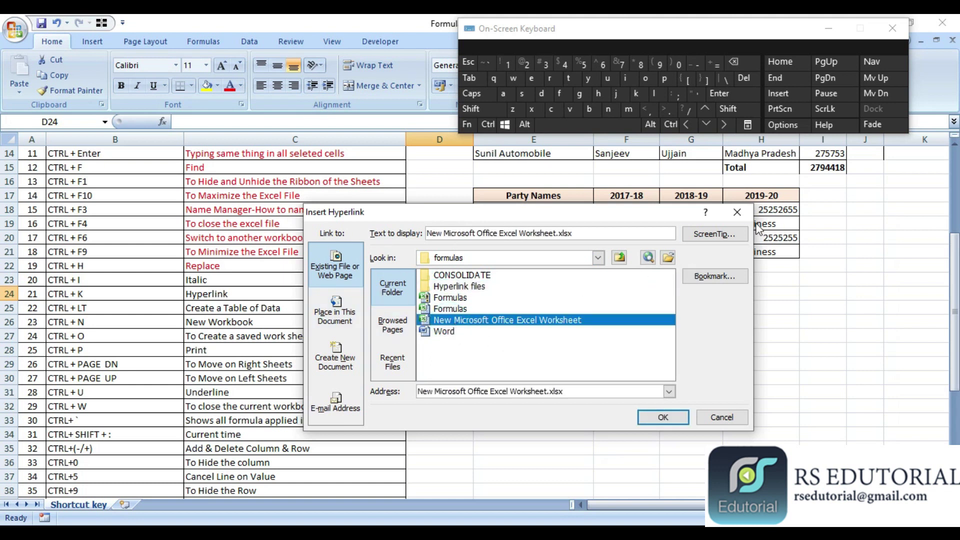
left_click(737, 212)
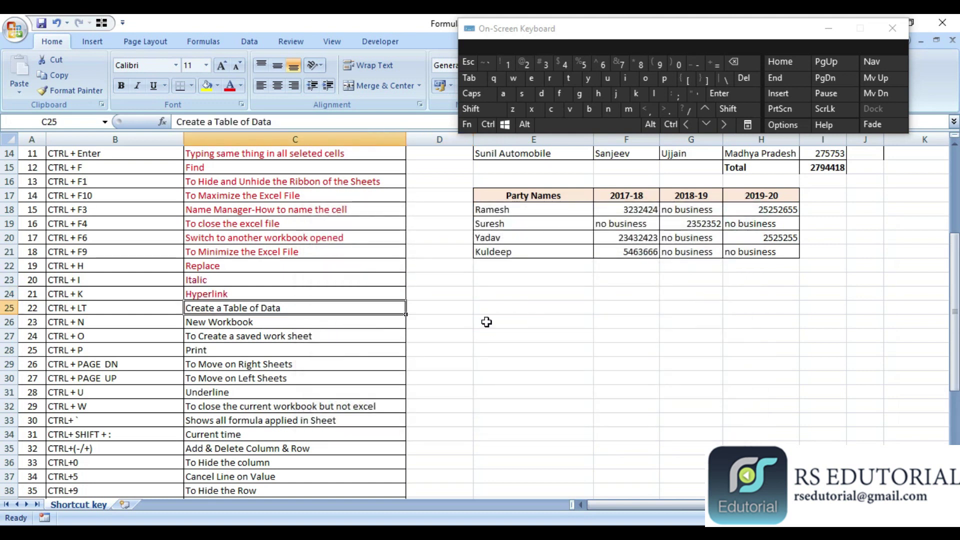
key("Up")
key("Up")
key("Up")
key("Up")
key("Up")
key("Up")
key("Up")
key("Right")
key("Right")
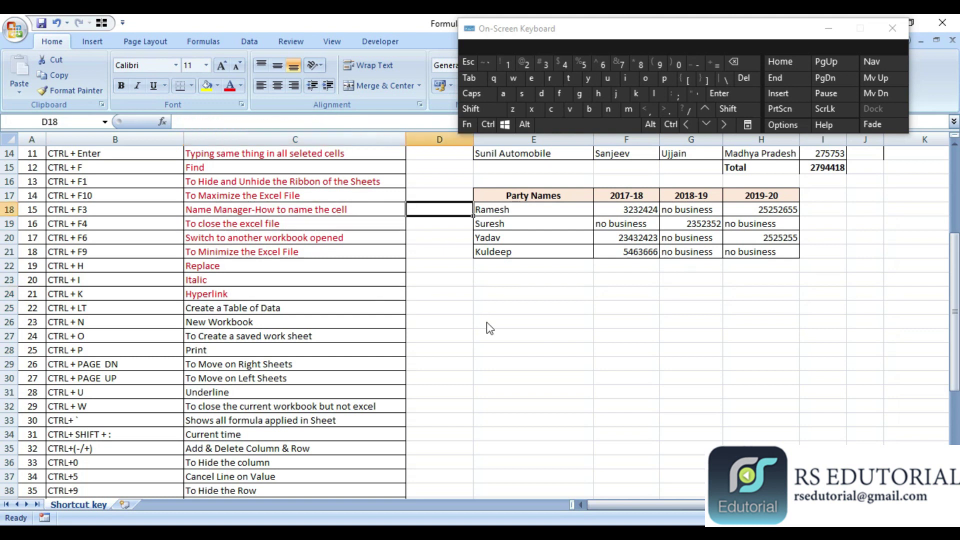
key("Up")
key("shift+Down")
key("shift+Down")
key("shift+Down")
key("shift+Down")
key("shift+Right")
key("shift+Right")
key("shift+Right")
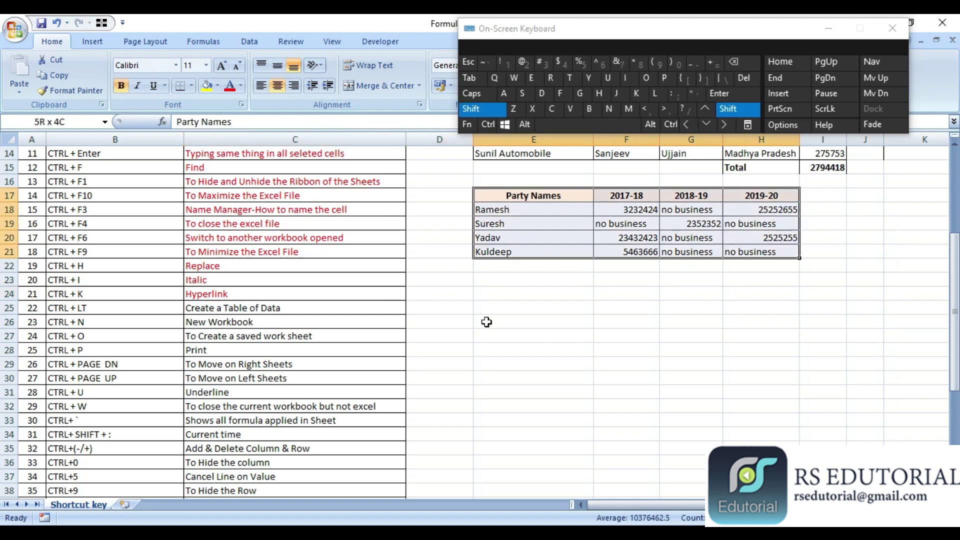
key("Up")
key("Up")
key("Up")
key("Up")
key("Up")
key("Up")
key("Up")
key("Up")
key("Up")
key("Up")
key("Up")
key("Up")
key("Up")
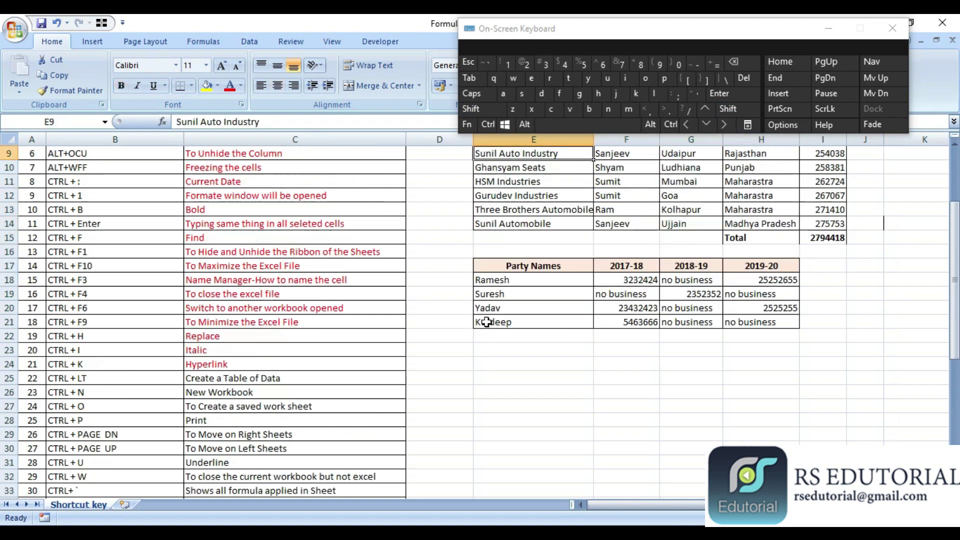
key("Down")
key("Down")
key("Down")
key("Down")
key("Down")
key("Down")
key("Down")
key("Down")
key("Down")
key("Down")
key("Down")
key("Down")
key("Down")
key("Down")
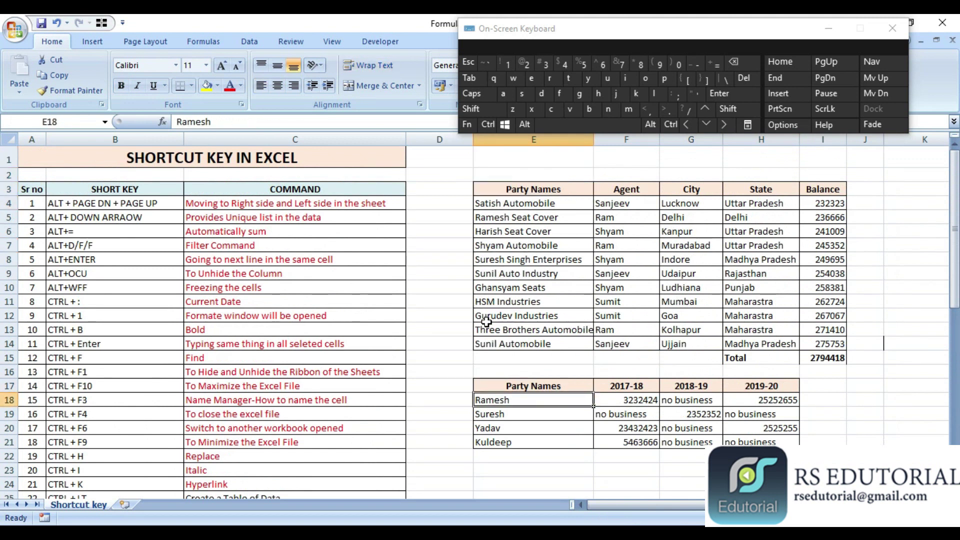
Select the yearly party data in E17:H21 and convert it to a table with headers
key("Up")
key("shift+Down")
key("shift+Down")
key("shift+Down")
key("shift+Down")
key("shift+Right")
key("shift+Right")
key("shift+Right")
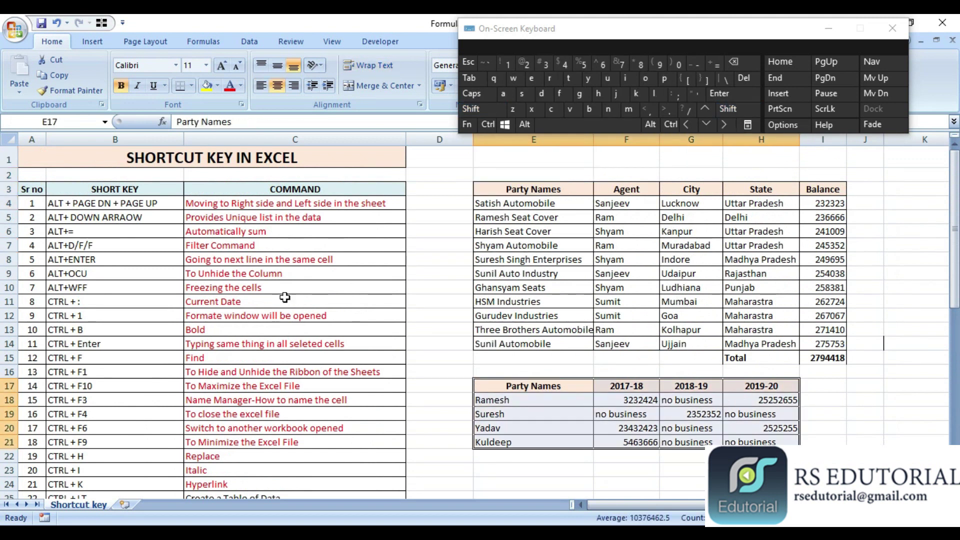
left_click_drag(956, 265, 957, 350)
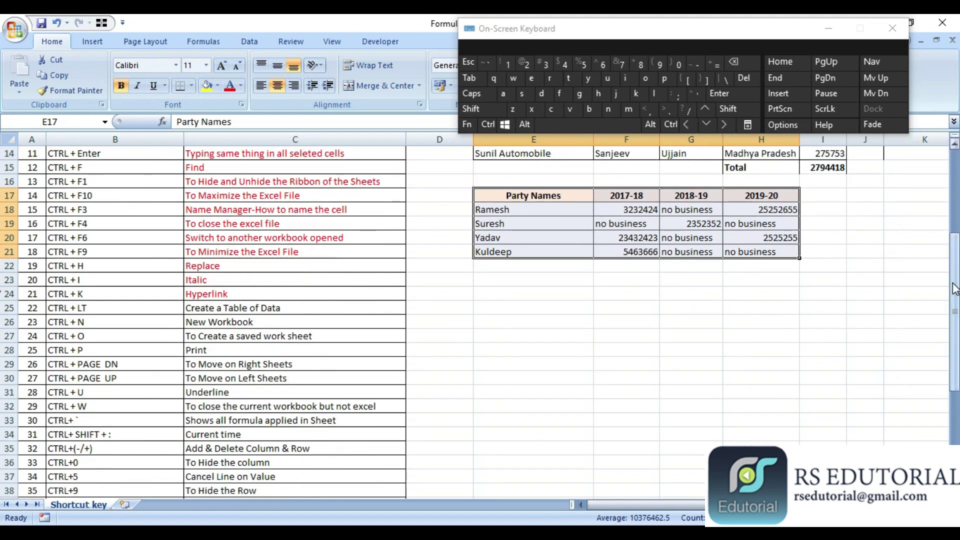
left_click_drag(954, 289, 954, 295)
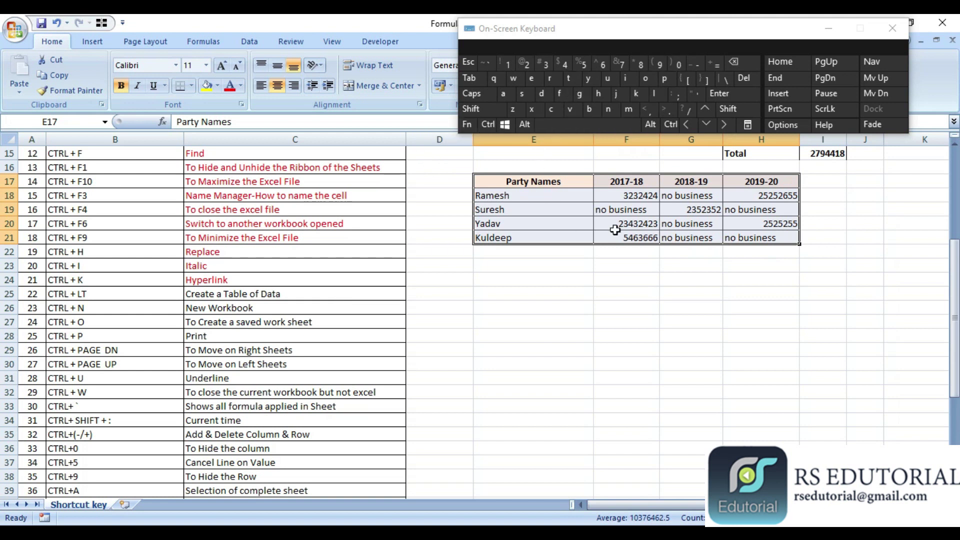
key("ctrl+l")
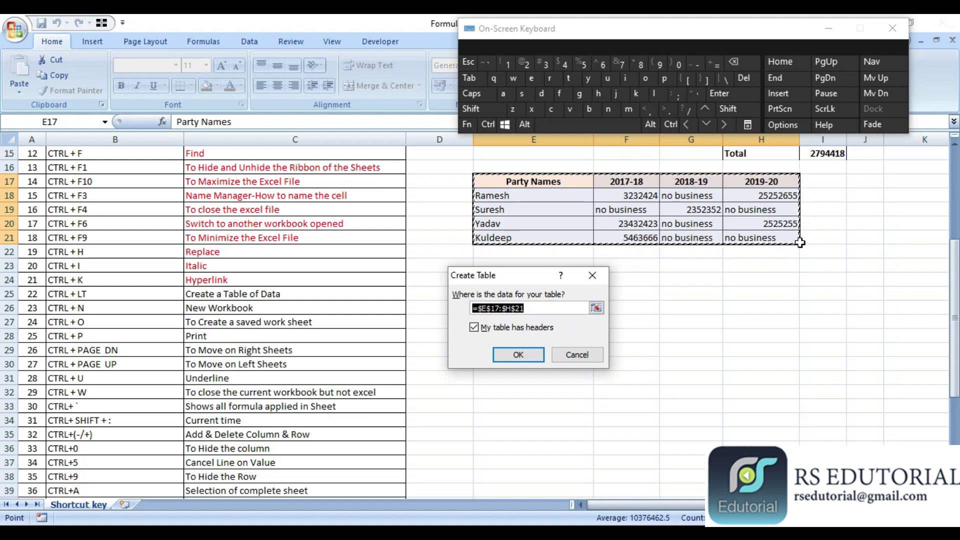
left_click(518, 355)
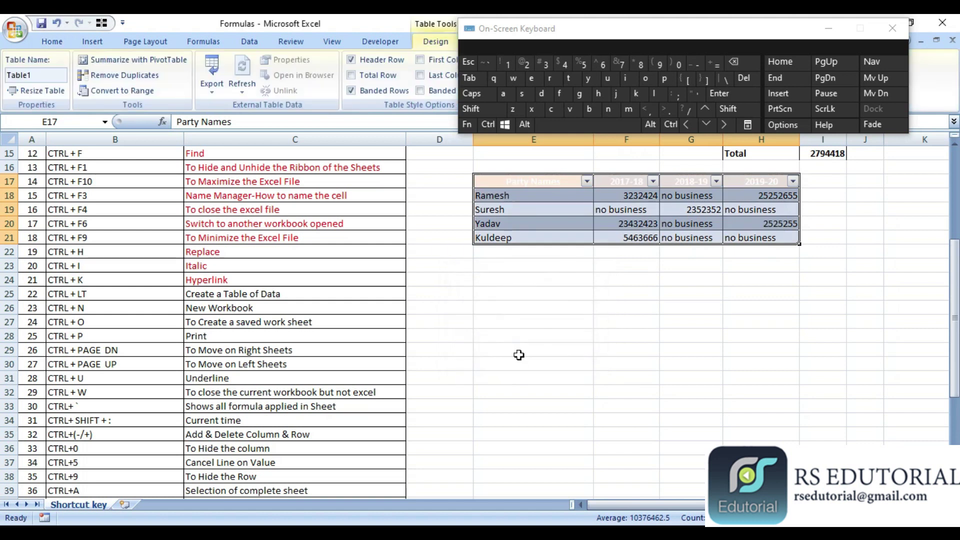
View the filter lists in the headers of the new table, and undo the table creation
left_click(587, 181)
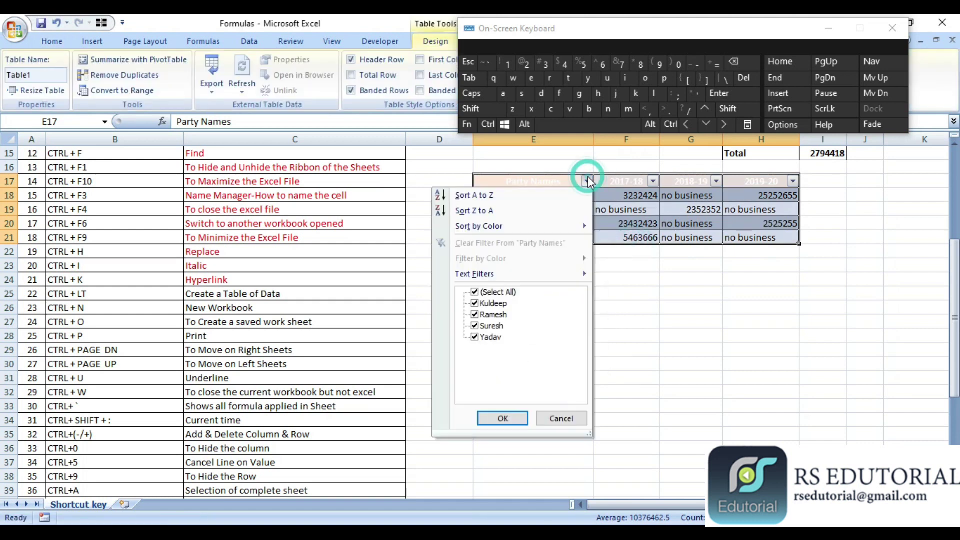
left_click(660, 260)
left_click(653, 181)
left_click(717, 225)
left_click(716, 181)
left_click(788, 222)
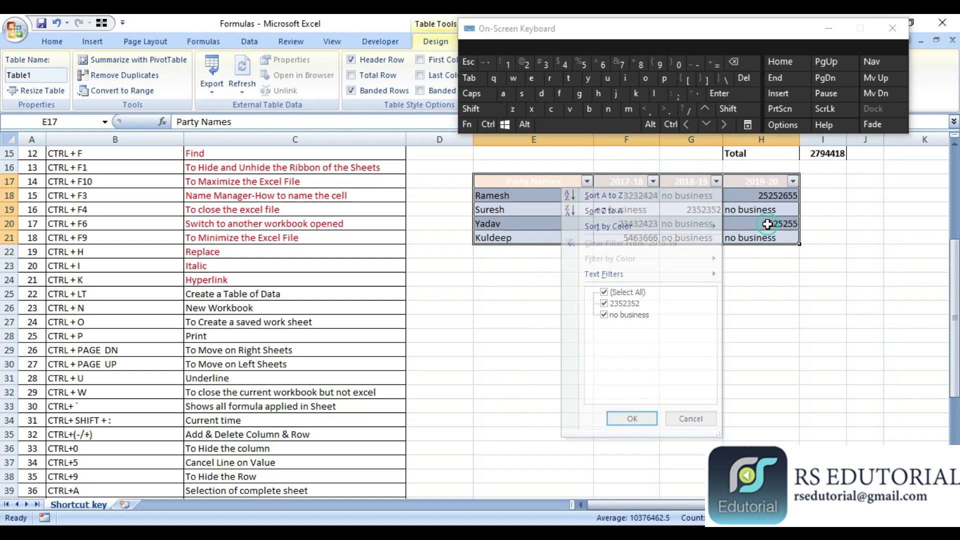
left_click(793, 182)
left_click(541, 206)
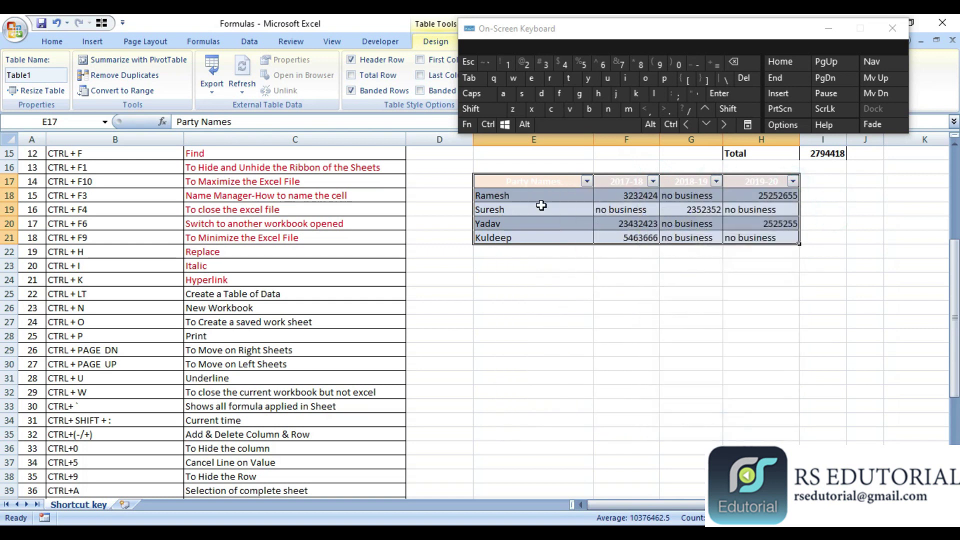
key("ctrl+z")
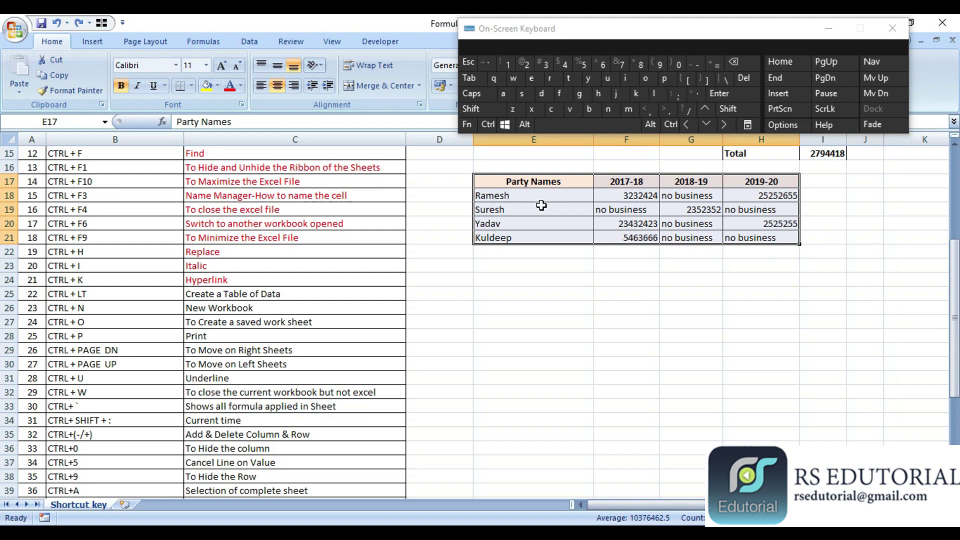
Colour the "Create a Table of Data" entry in C25 red and move on to the New Workbook entry in C26
left_click(153, 294)
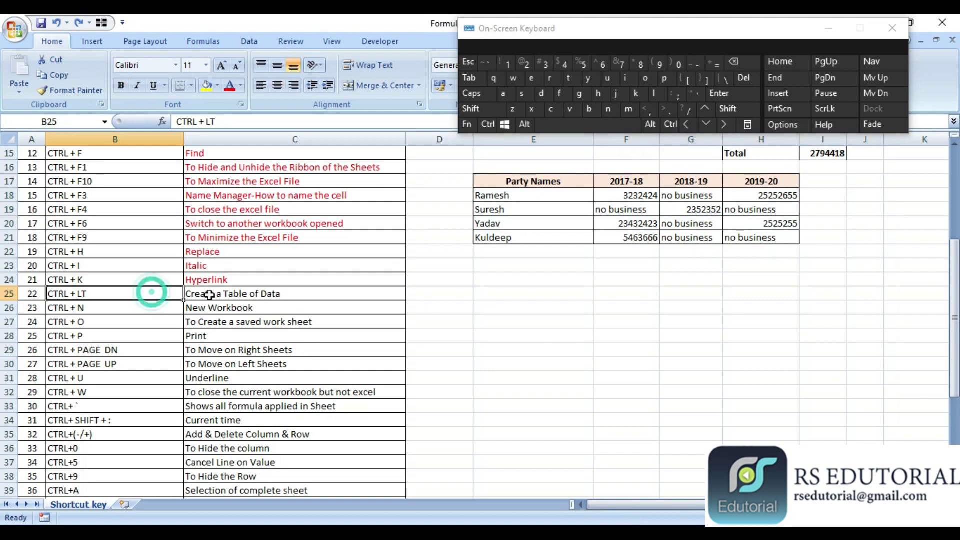
left_click(230, 296)
left_click(230, 86)
key("Return")
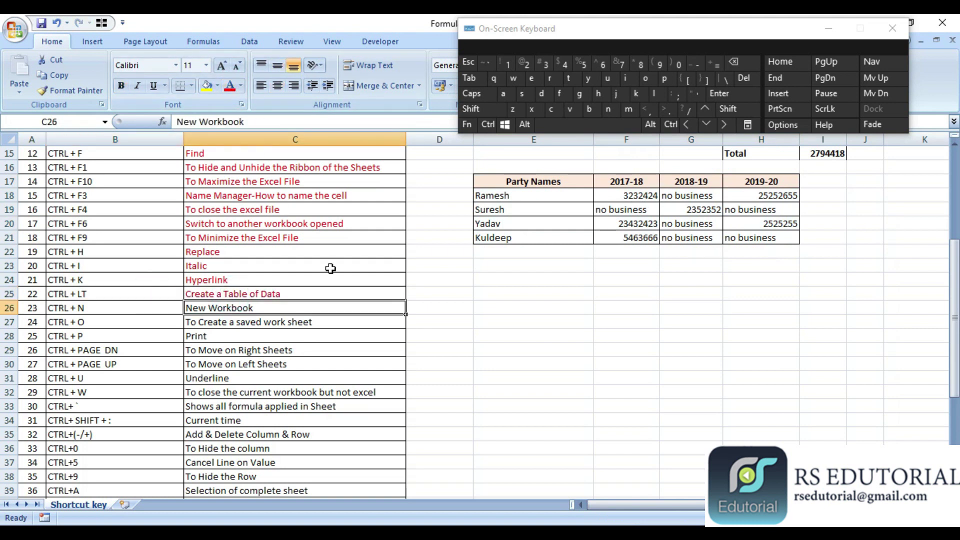
Create a new blank workbook, shift the on-screen keyboard slightly and close the blank workbook
key("ctrl+n")
mouse_move(729, 30)
left_mouse_down()
mouse_move(727, 100)
mouse_move(732, 20)
left_mouse_up()
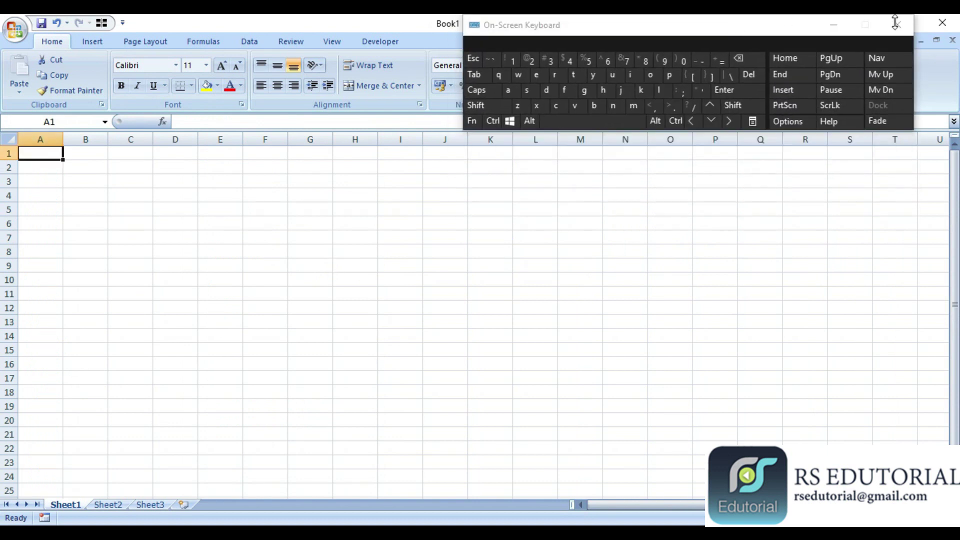
left_click(941, 22)
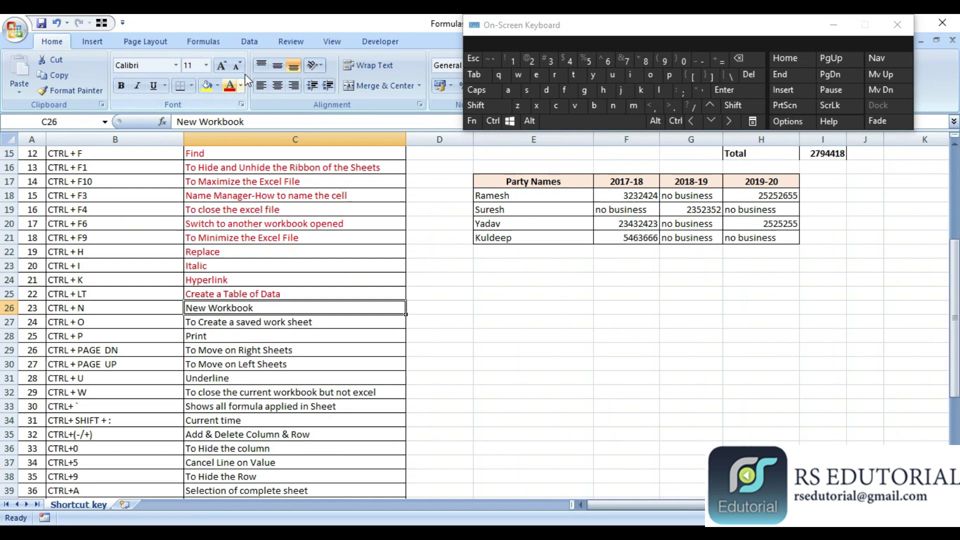
Colour the New Workbook entry in C26 red and move on to the "To Create a saved work sheet" entry in C27
left_click(230, 85)
key("Return")
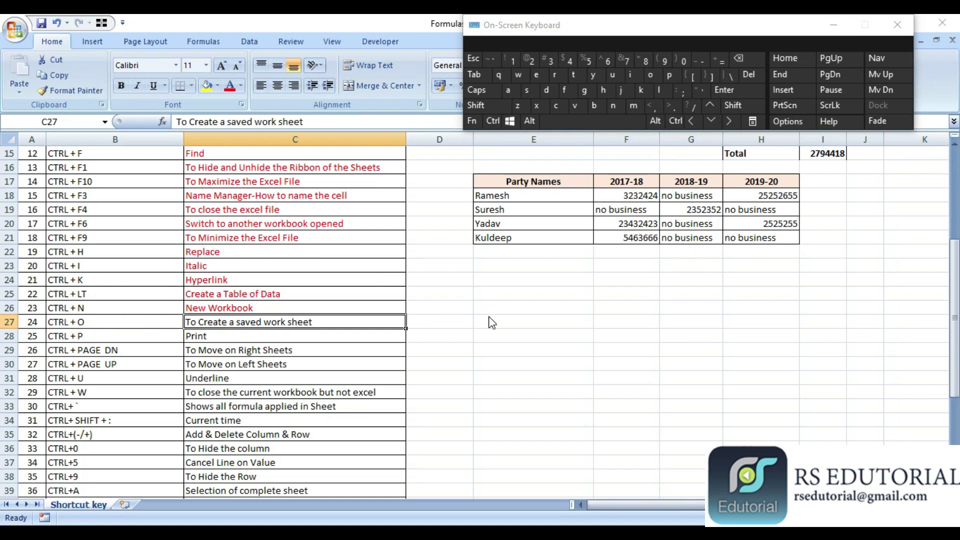
Bring up the dialog for opening a saved workbook, select SALE REGISTER 2 in Documents, and close the dialog without opening the file
key("ctrl+o")
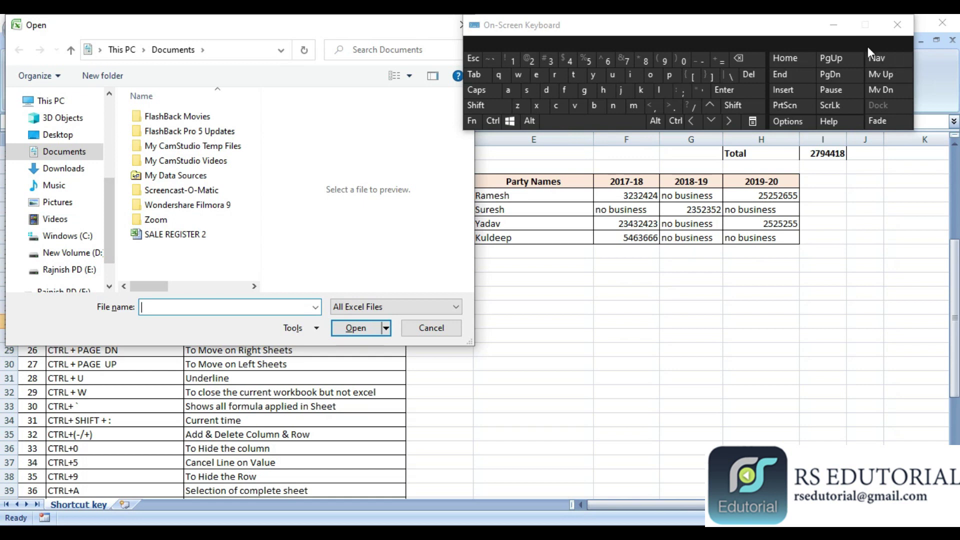
left_click(186, 234)
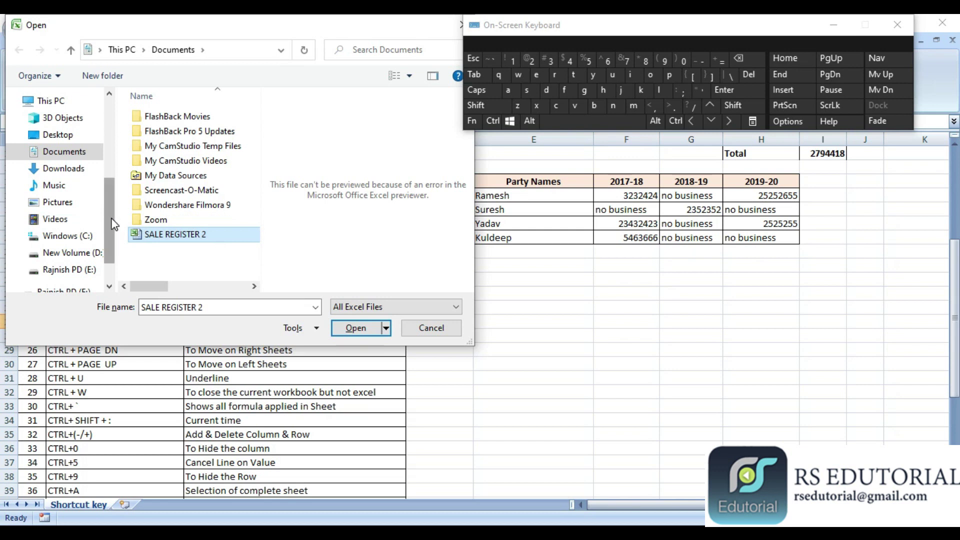
scroll(114, 224, "down", 1)
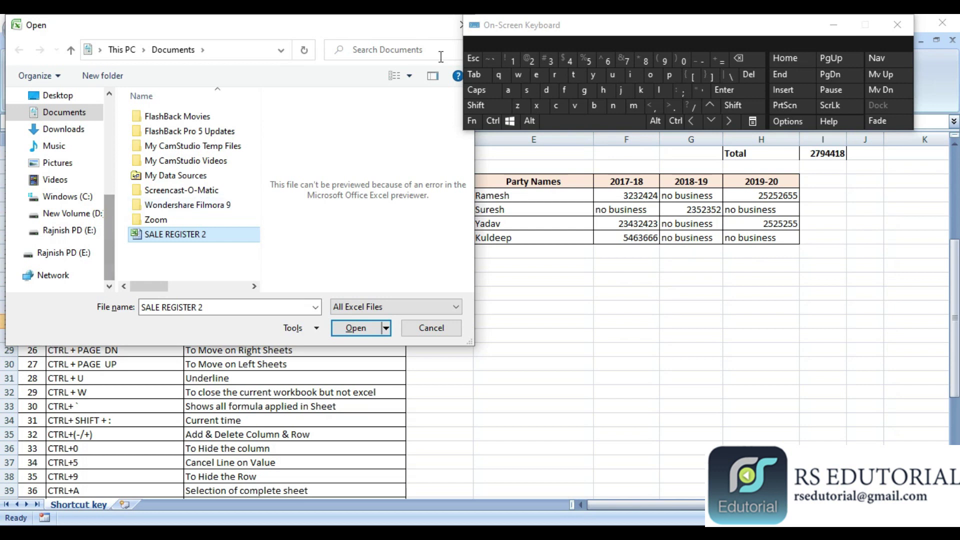
left_click_drag(436, 23, 421, 26)
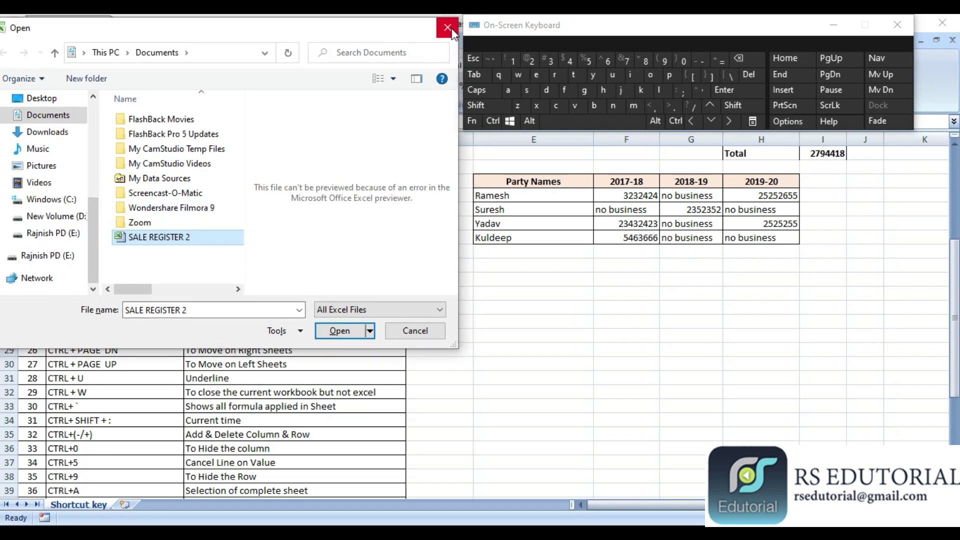
left_click(446, 27)
Browse the saved Excel files on the E: drive in the Open dialog and cancel without opening any
key("ctrl")
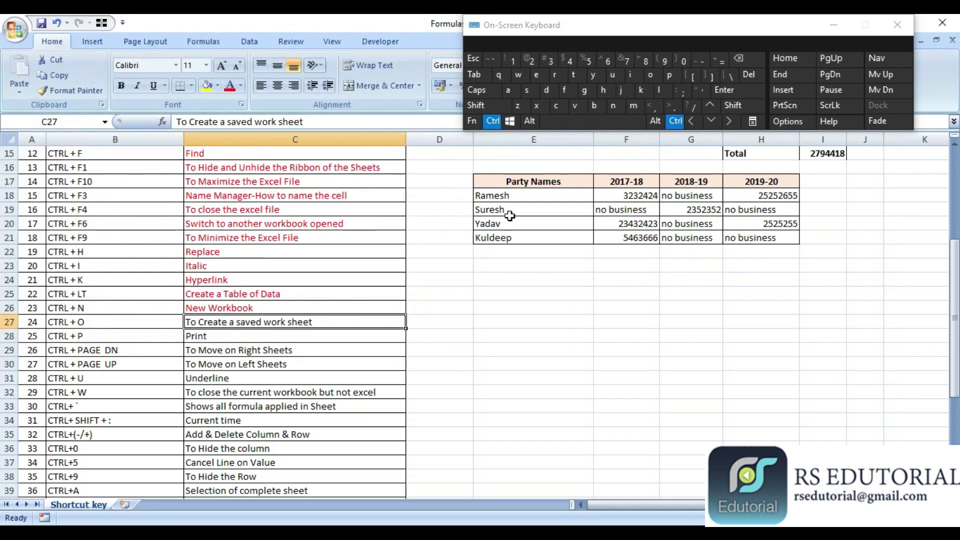
key("ctrl+o")
left_click(90, 256)
left_click(89, 273)
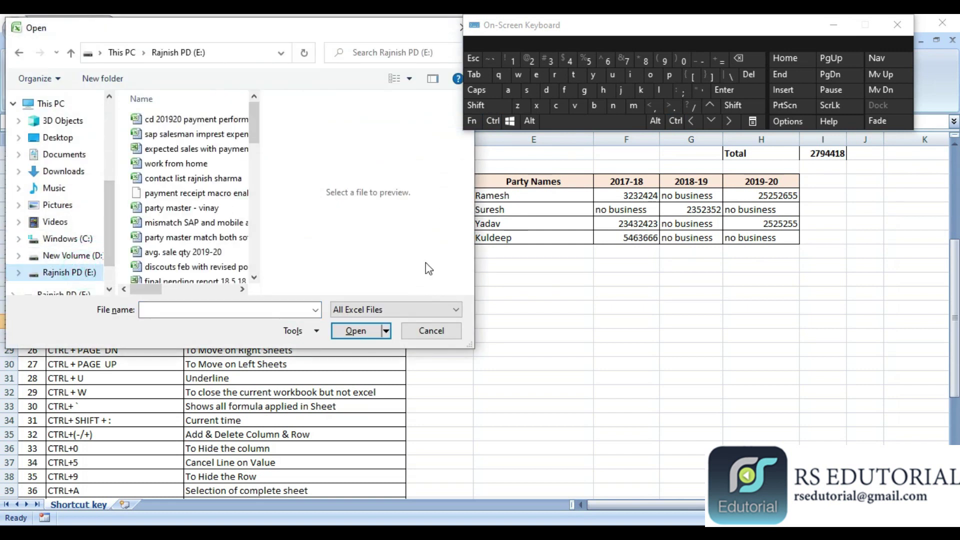
left_click(423, 331)
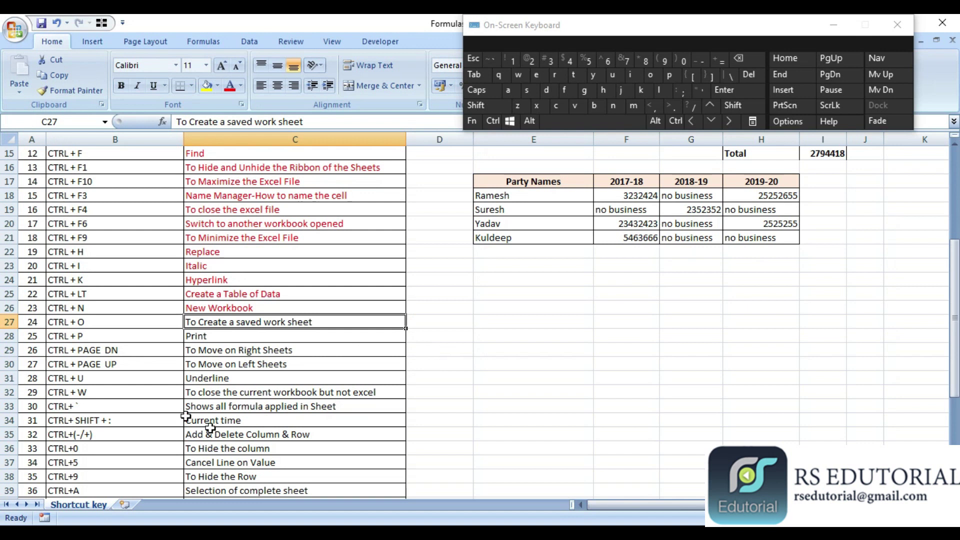
Colour the "To Create a saved work sheet" entry in C27 red and move on to the Print entry in C28
left_click(229, 89)
key("Down")
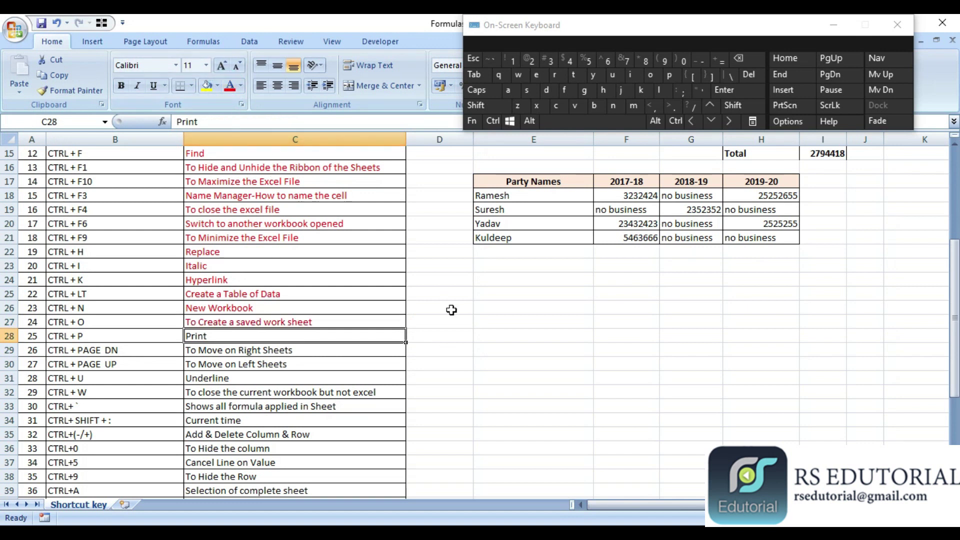
key("ctrl")
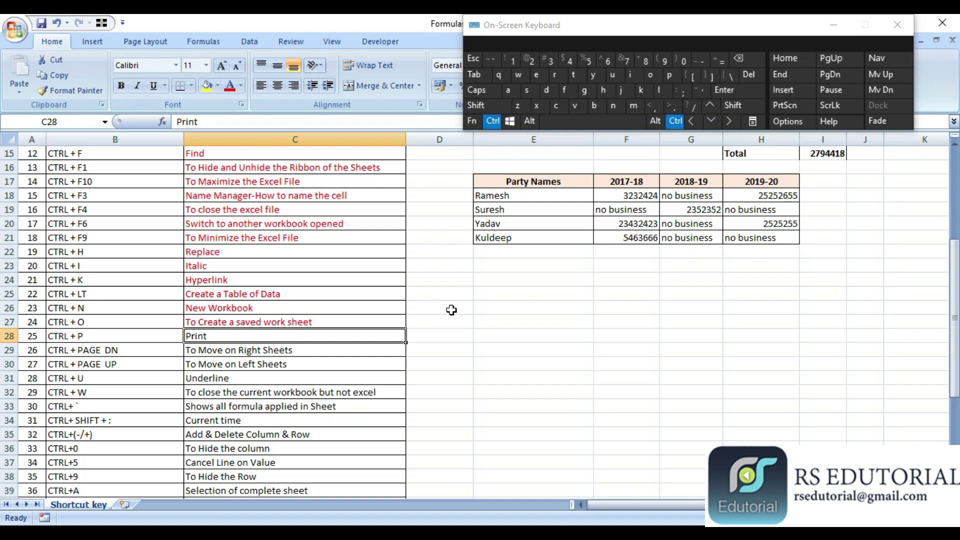
Open the Print dialog for the active sheet and dismiss it without printing
key("ctrl+p")
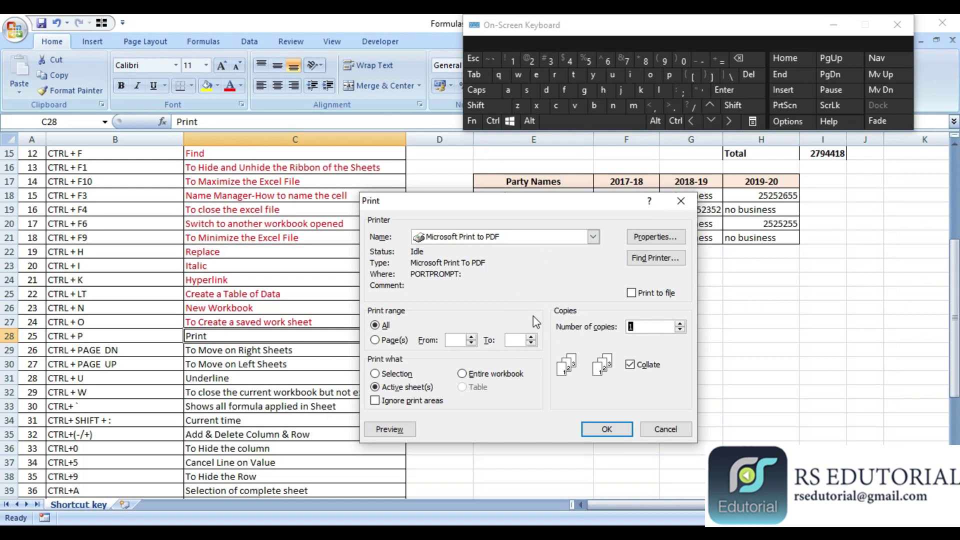
key("Escape")
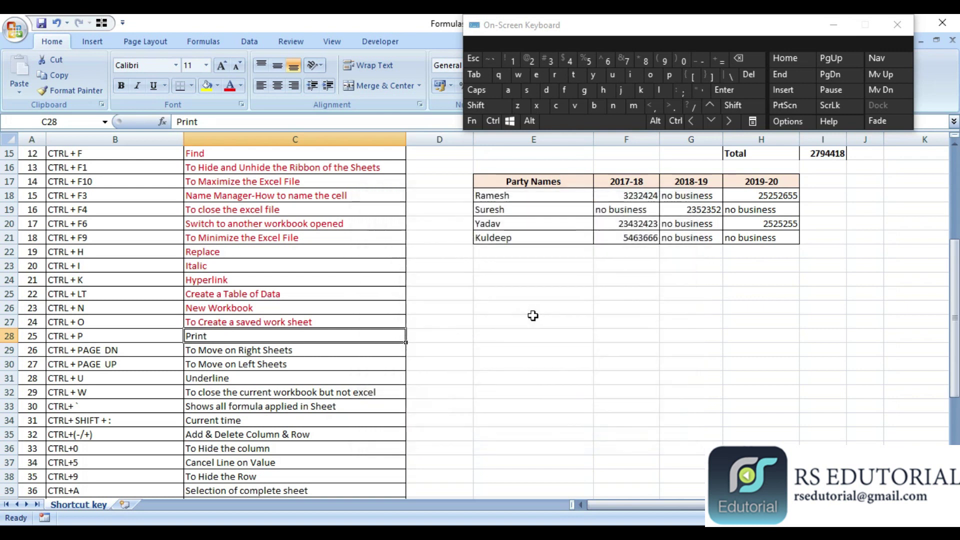
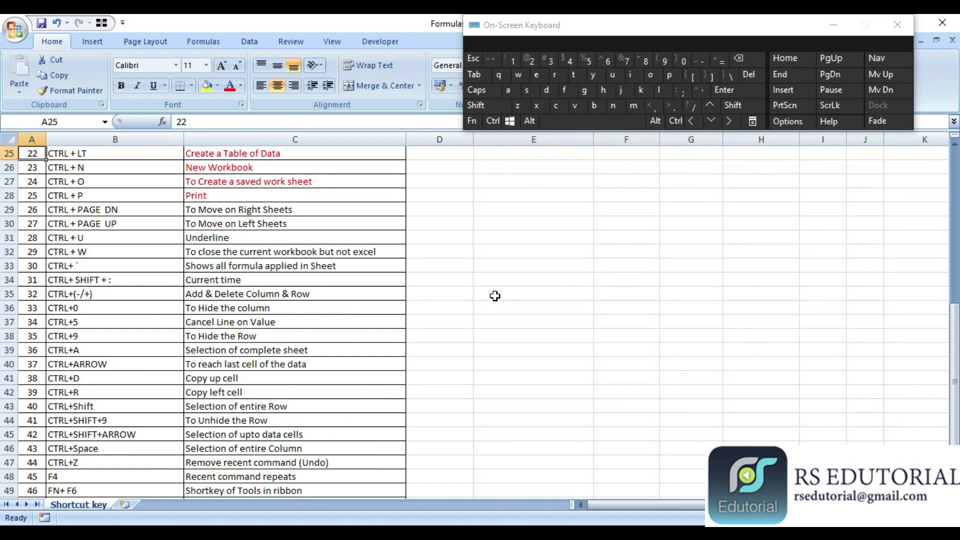
Colour the text red in cells C29:C30, the commands for moving to the right and left sheets
left_click(321, 193)
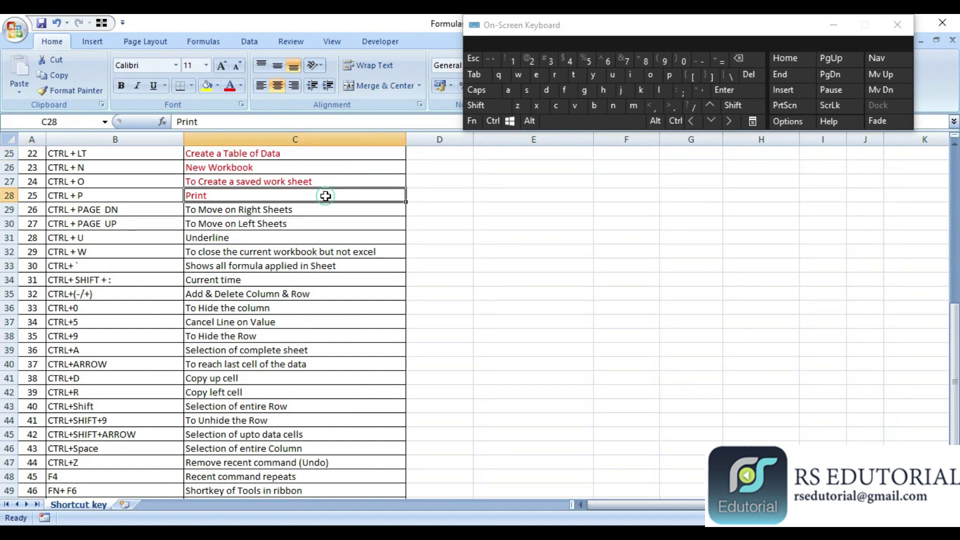
key("Down")
key("Down")
key("Down")
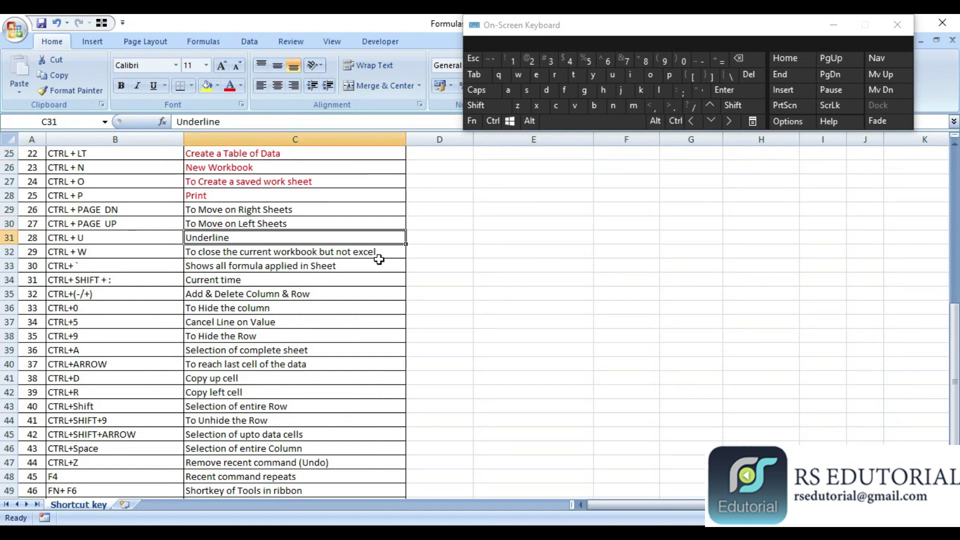
key("Up")
key("shift+Up")
left_click(231, 85)
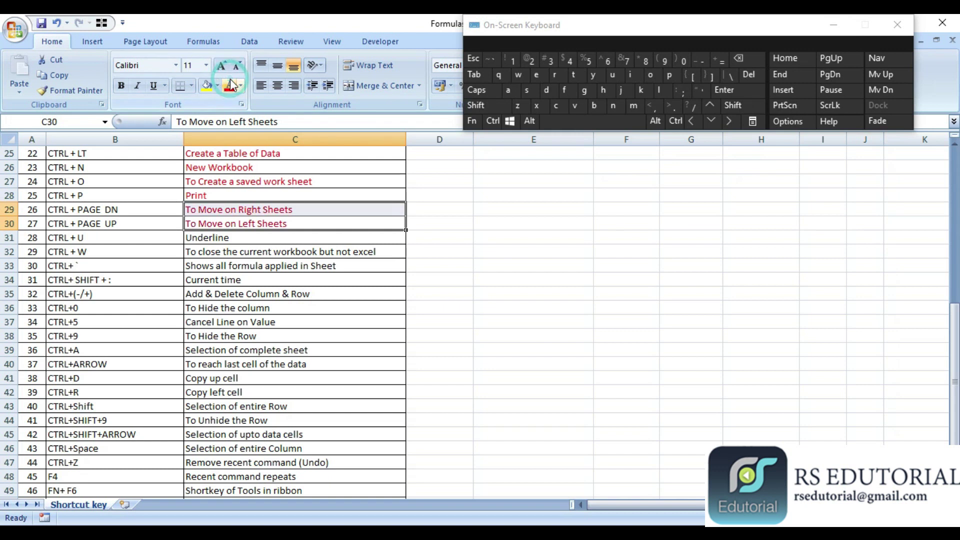
Underline the text in cell C31, the Underline command entry
key("Down")
key("Down")
key("Up")
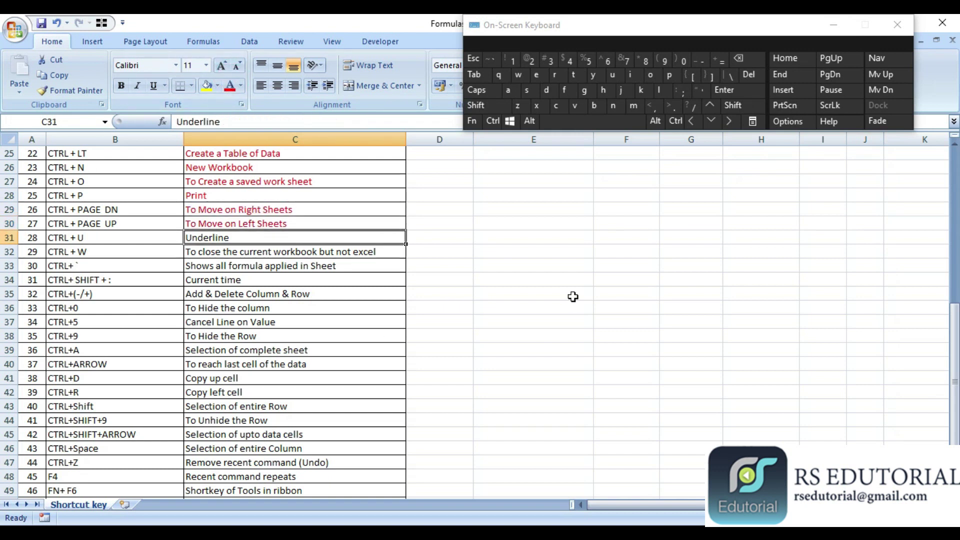
key("ctrl")
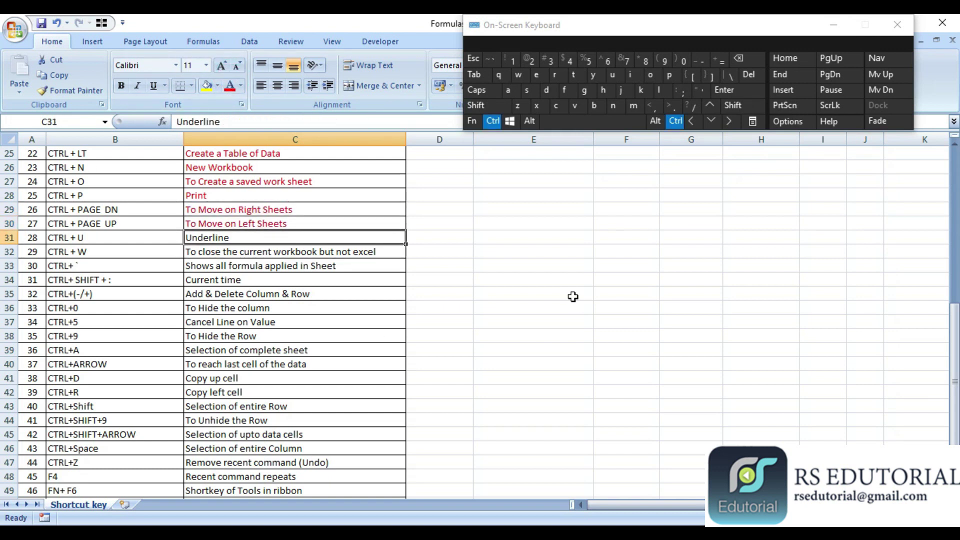
key("ctrl+u")
key("Down")
key("Down")
key("Up")
key("Up")
key("Up")
key("Down")
key("Down")
key("Up")
key("shift")
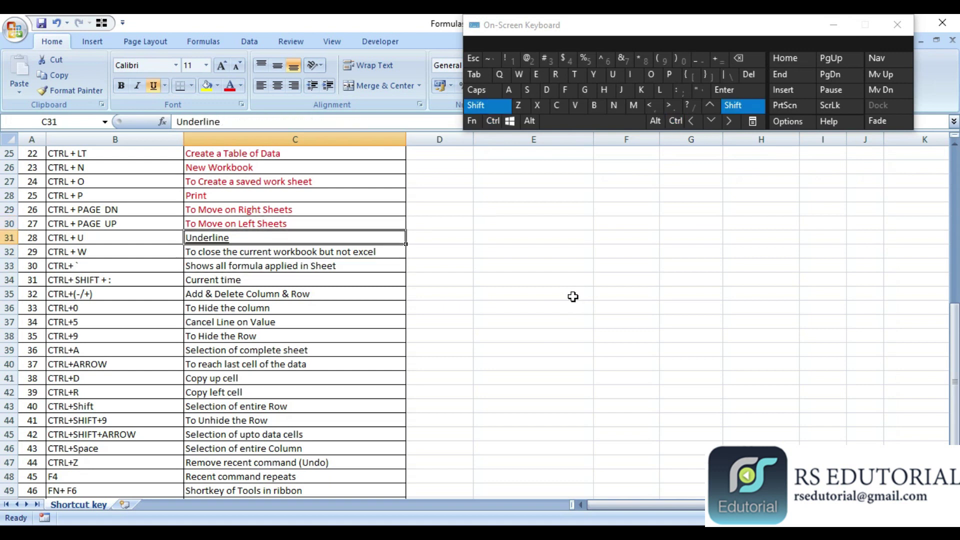
Underline the command descriptions in cells C32:C43
key("Down")
key("shift+Down")
key("shift+Down")
key("shift+Down")
key("shift+Down")
key("shift+Down")
key("shift+Down")
key("shift+Down")
key("shift+Down")
key("shift+Down")
key("shift+Down")
key("shift+Down")
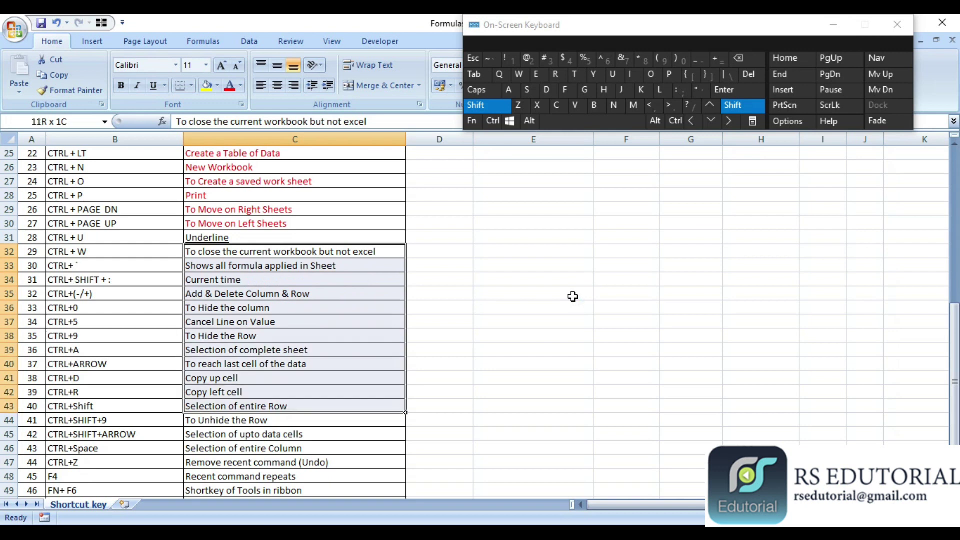
key("ctrl")
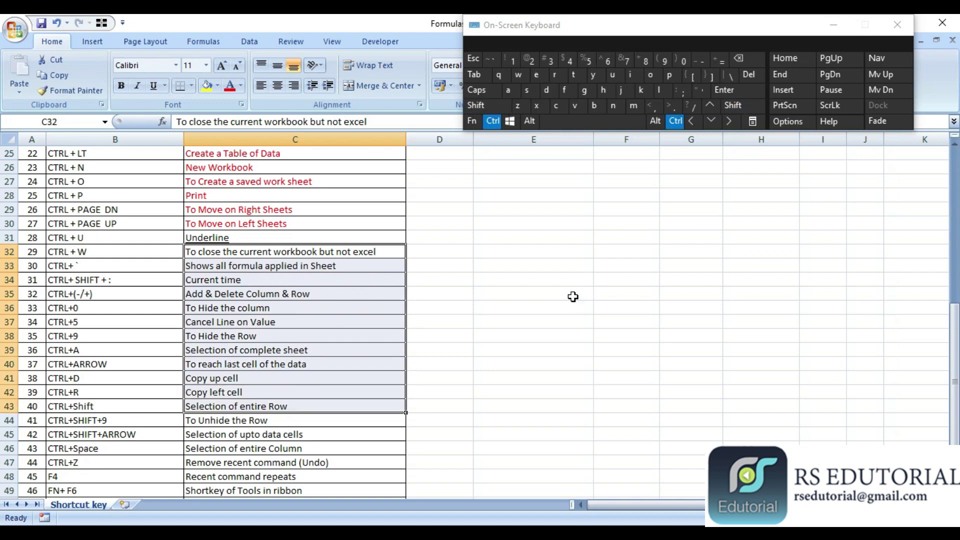
key("ctrl+u")
key("Down")
key("Down")
key("Down")
key("Right")
key("Right")
Undo the underlining of cells C32:C43 and of cell C31
key("ctrl")
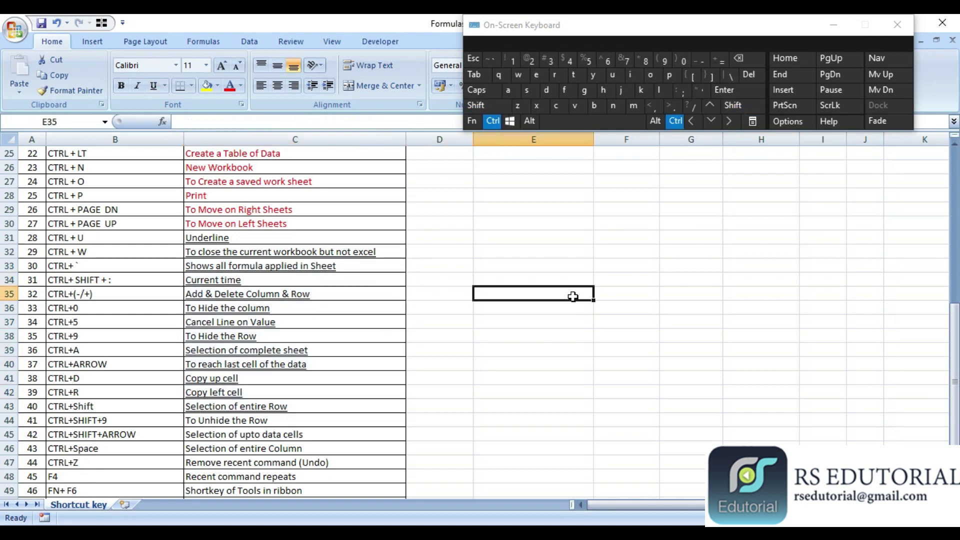
key("ctrl+z")
key("ctrl+z")
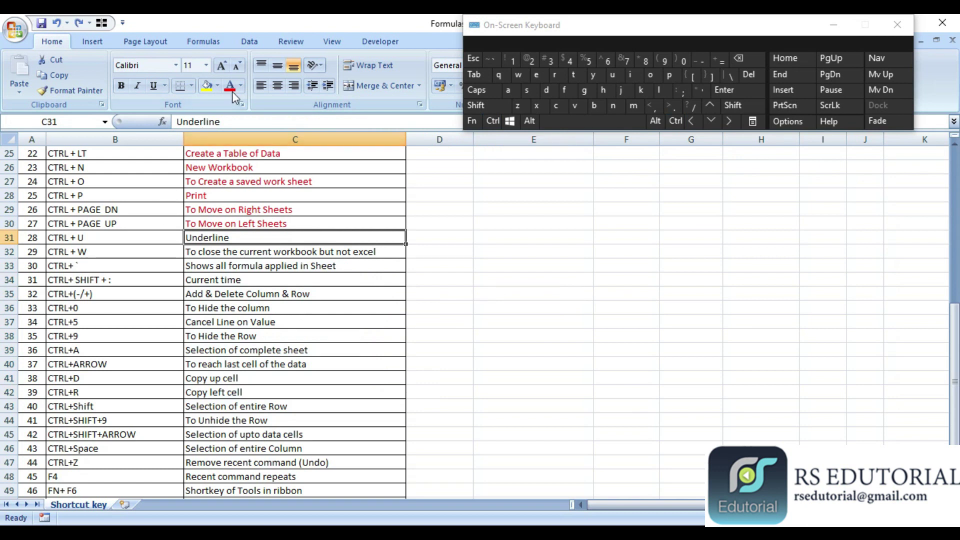
Colour the Underline entry in cell C31 red
key("ctrl+y")
key("Down")
key("Right")
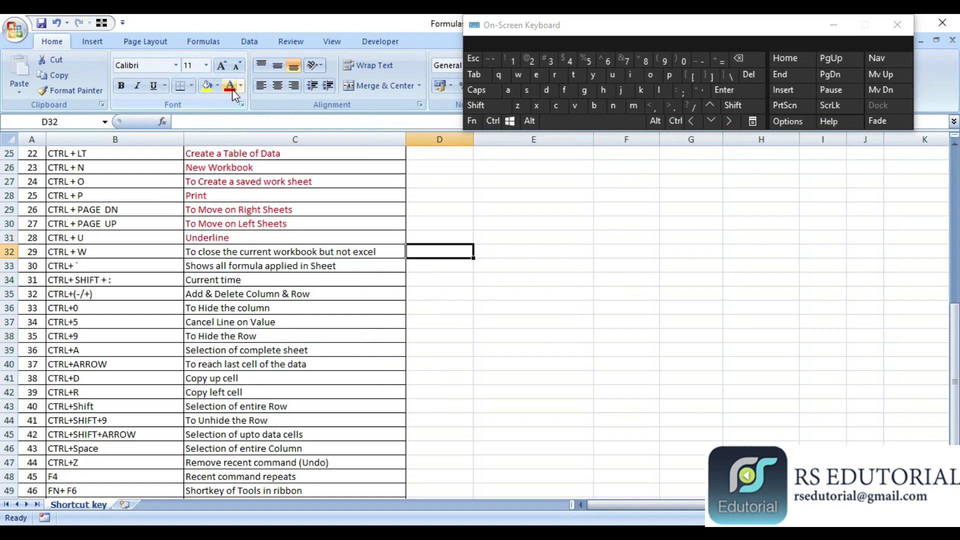
Close the Formulas workbook and save its changes
key("Left")
key("Right")
key("Left")
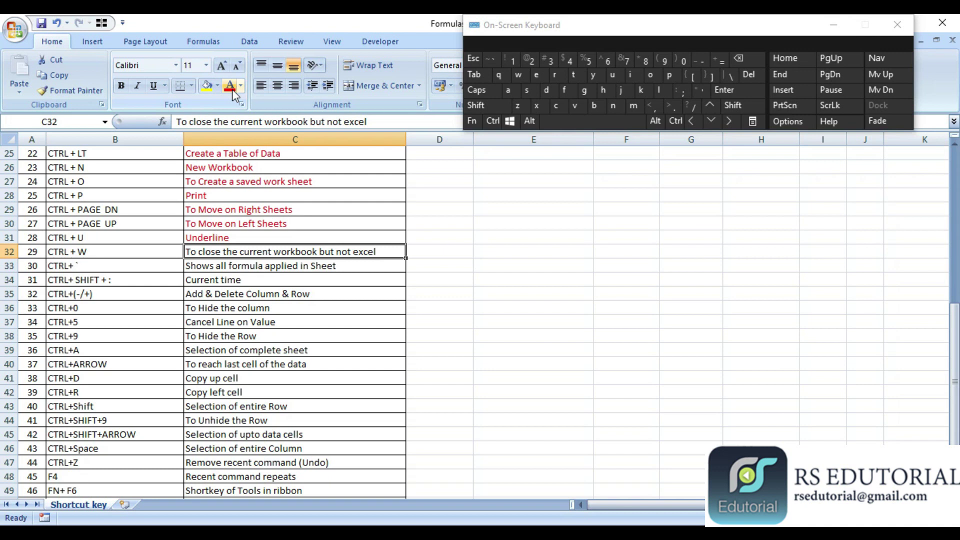
key("ctrl+w")
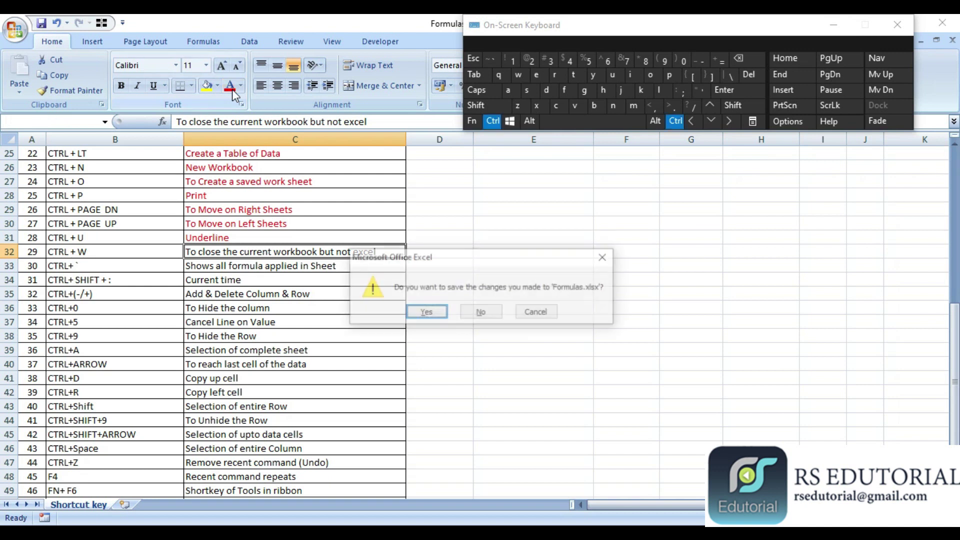
left_click(429, 316)
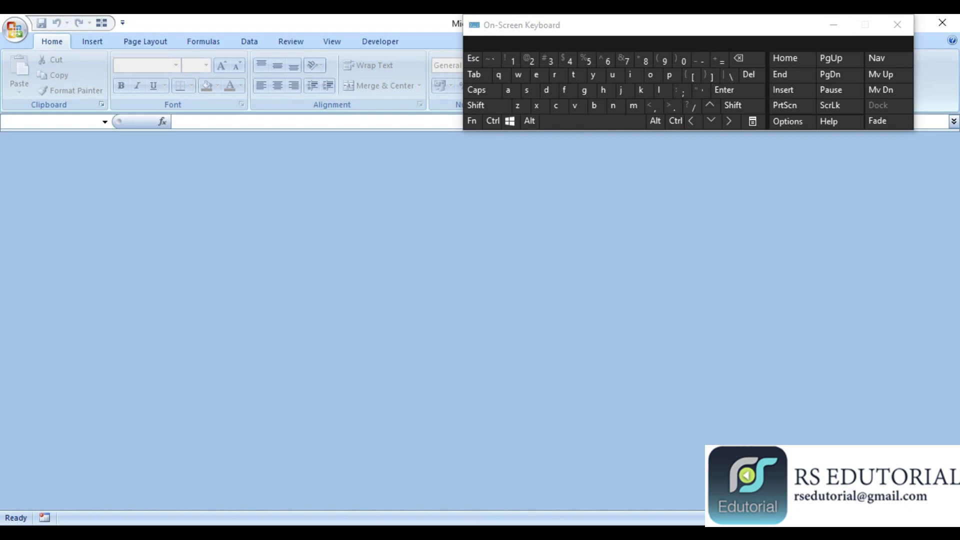
Reopen the Formulas workbook from the recent documents
left_click(942, 23)
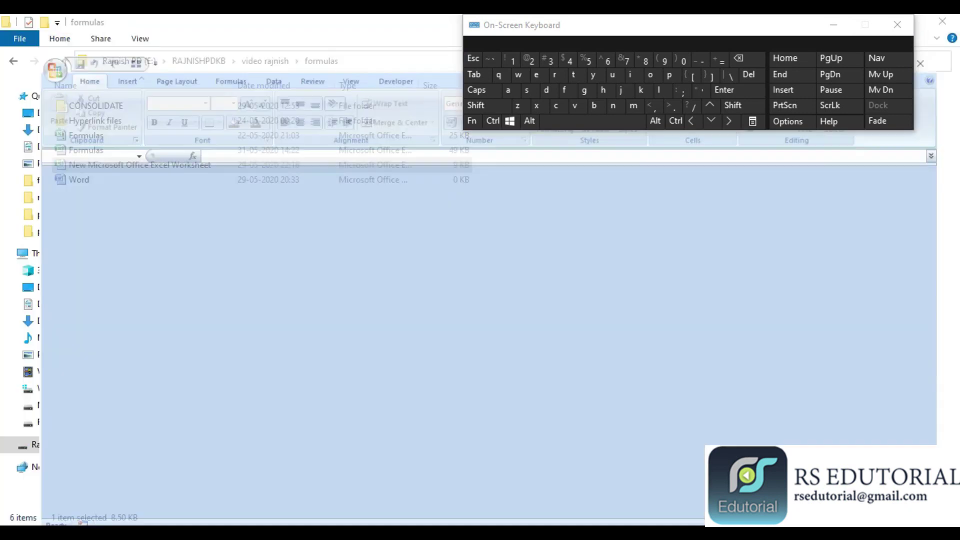
left_click(15, 32)
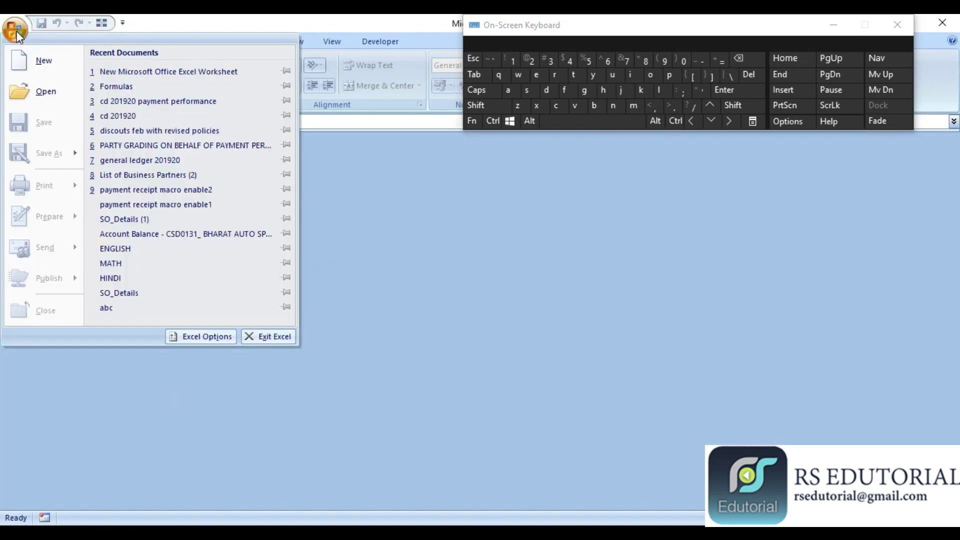
left_click(117, 86)
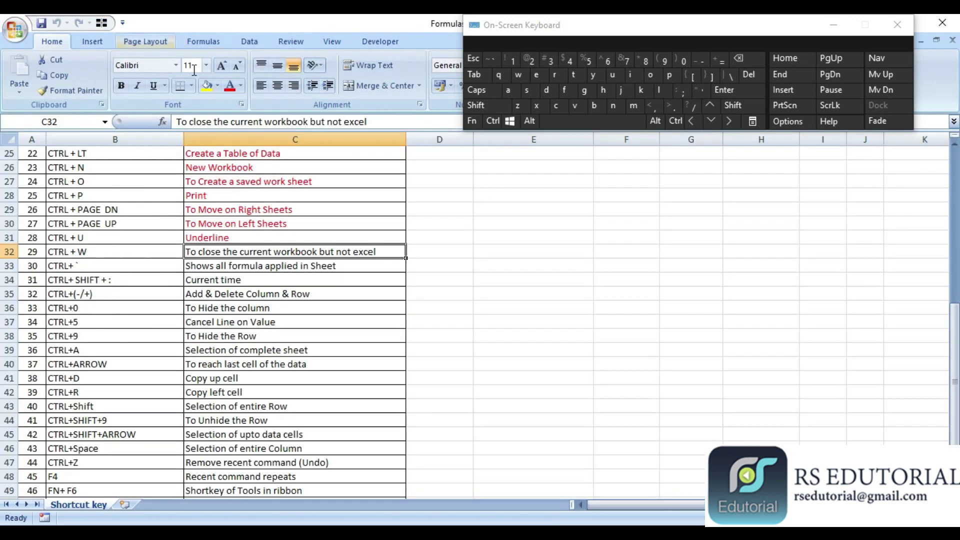
Colour the text of cell C32, the entry about closing the current workbook, red
left_click(228, 86)
key("Return")
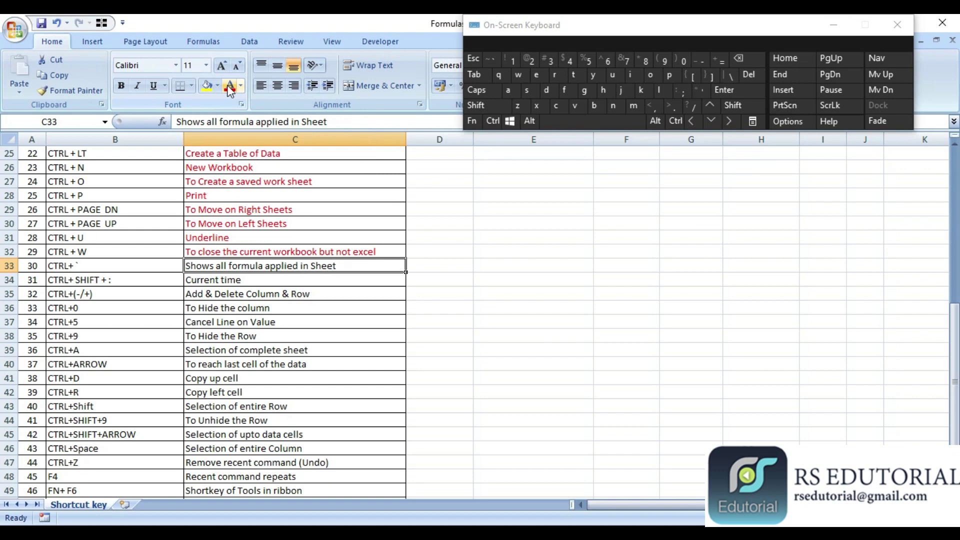
Display the sheet's formulas to examine the Balance column, and switch back to showing values
left_click(109, 266)
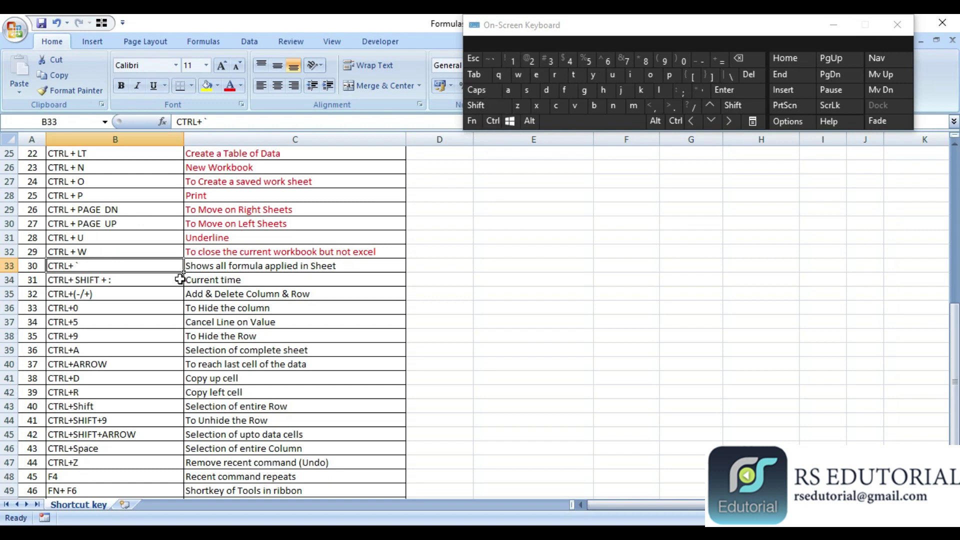
left_click(268, 266)
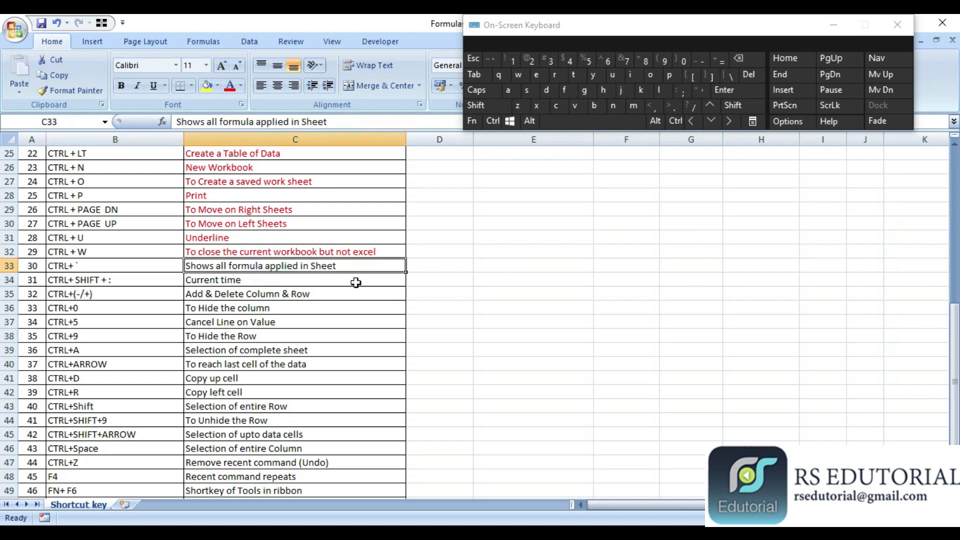
key("Page_Up")
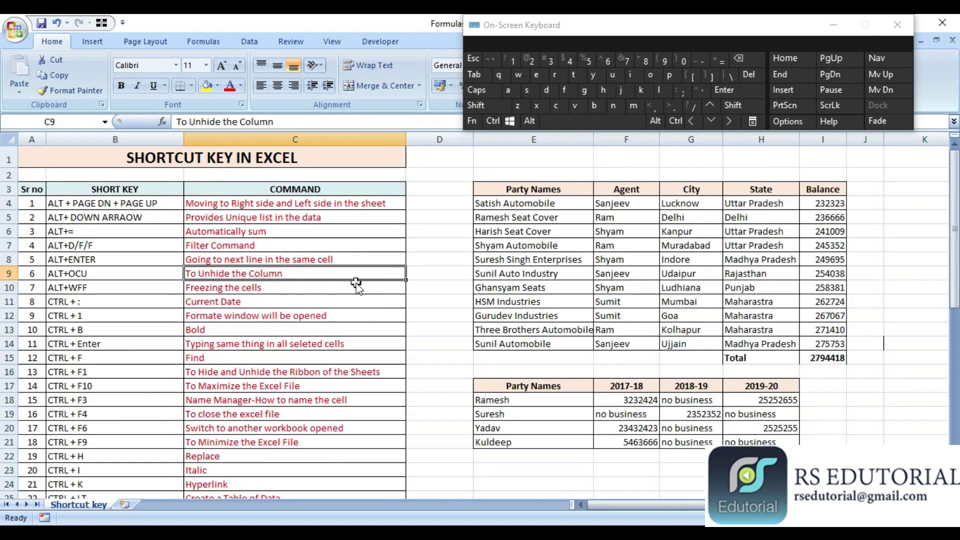
left_click(648, 331)
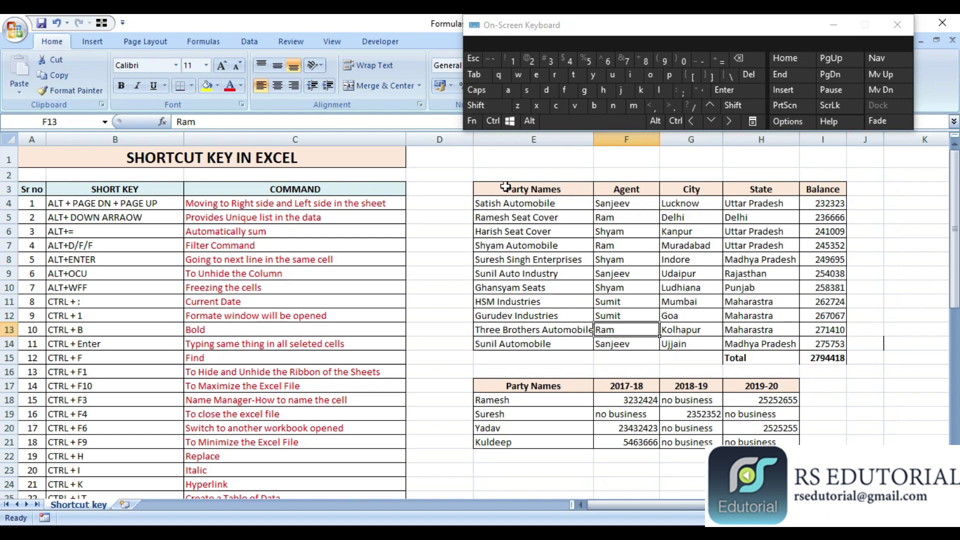
key("ctrl")
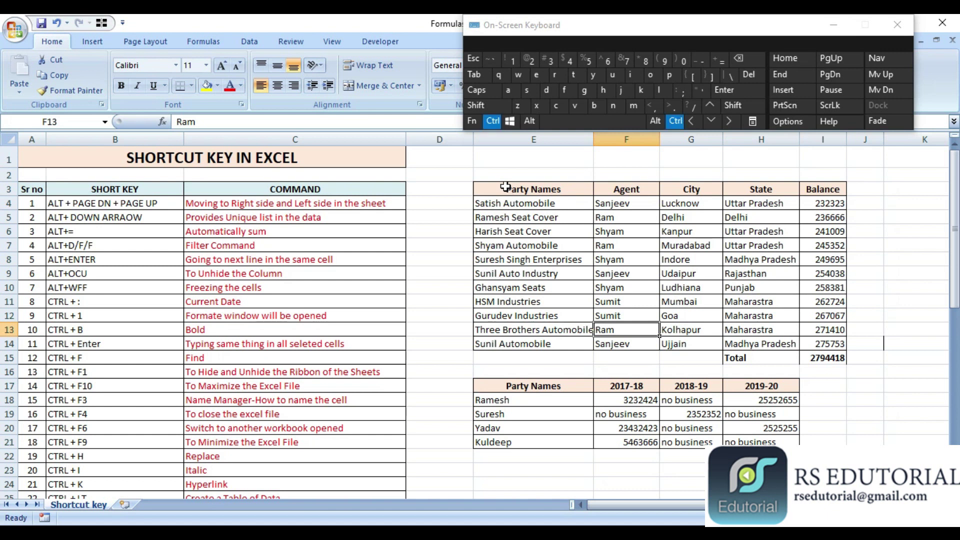
scroll(505, 186, "up", 2)
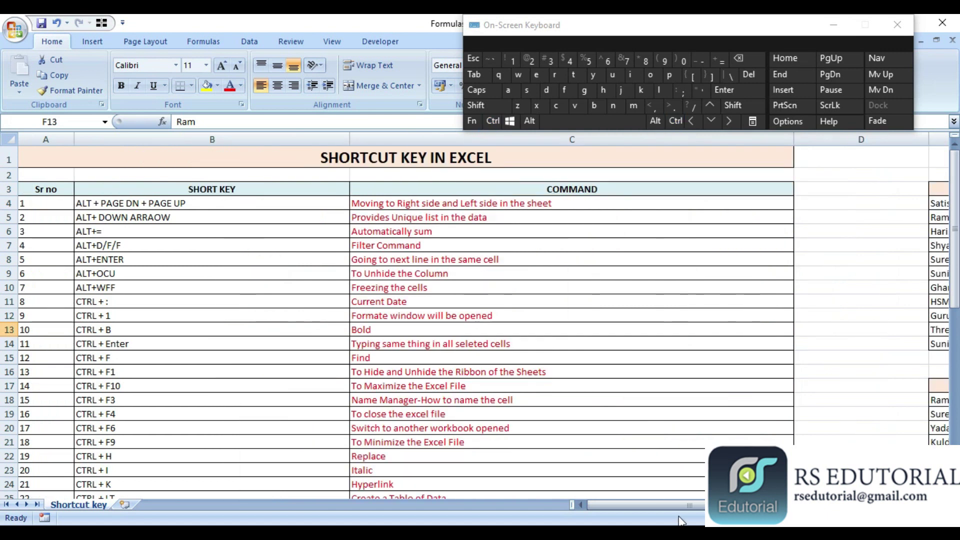
left_click_drag(687, 505, 703, 506)
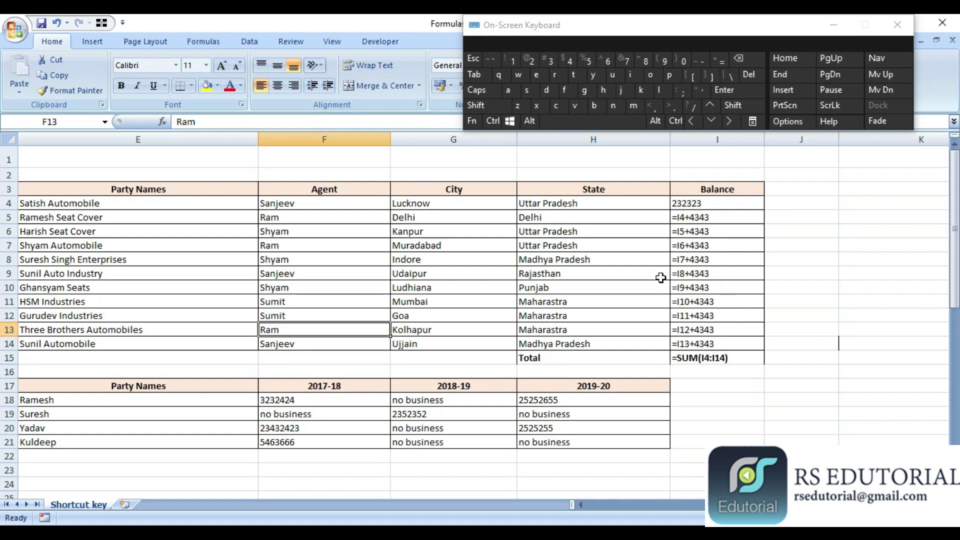
key("Left")
key("ctrl+grave")
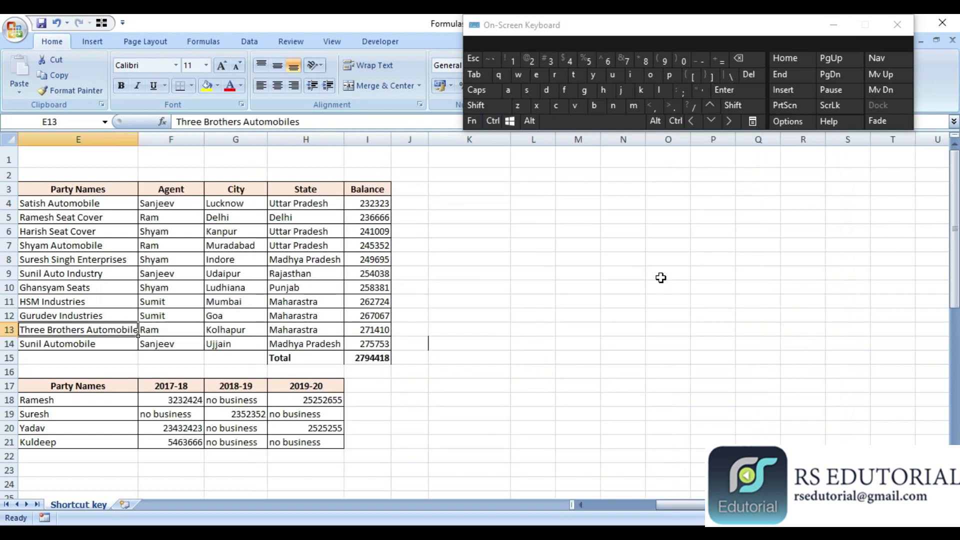
Colour the text of cell C33, the entry about showing all applied formulas, red
key("Home")
key("Page_Down")
key("Up")
key("Up")
key("Up")
key("Up")
key("Up")
key("Right")
key("Right")
key("Down")
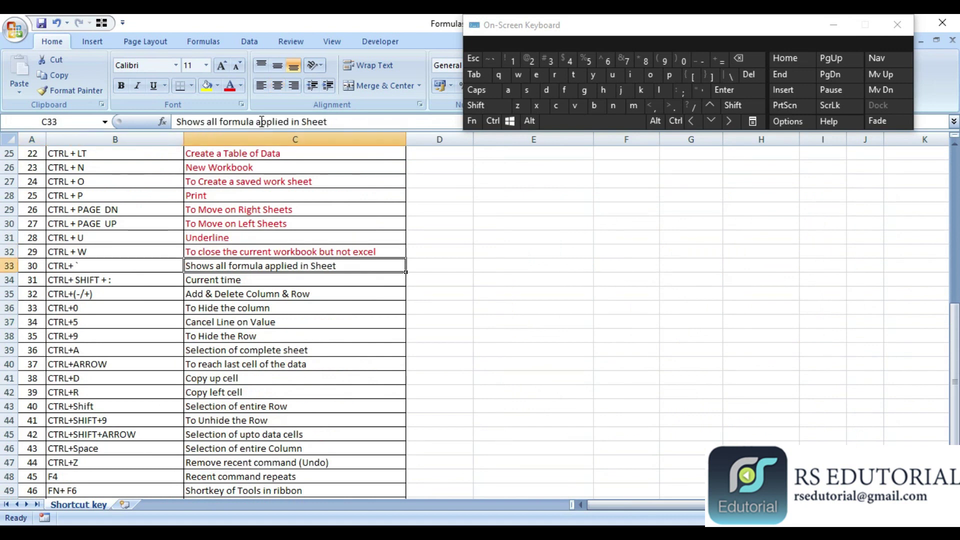
left_click(230, 87)
key("Down")
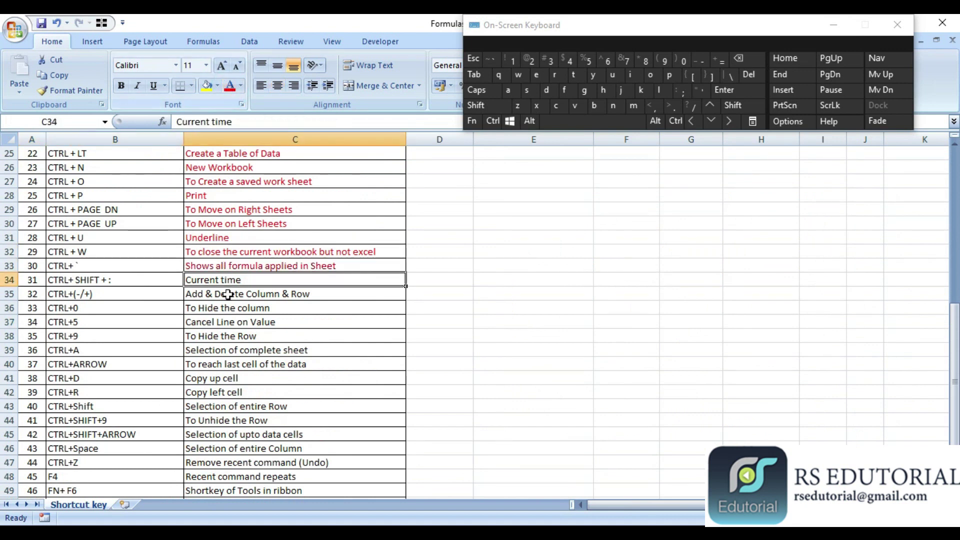
Insert the current time into cell D34, beside the Current time entry
left_click(435, 275)
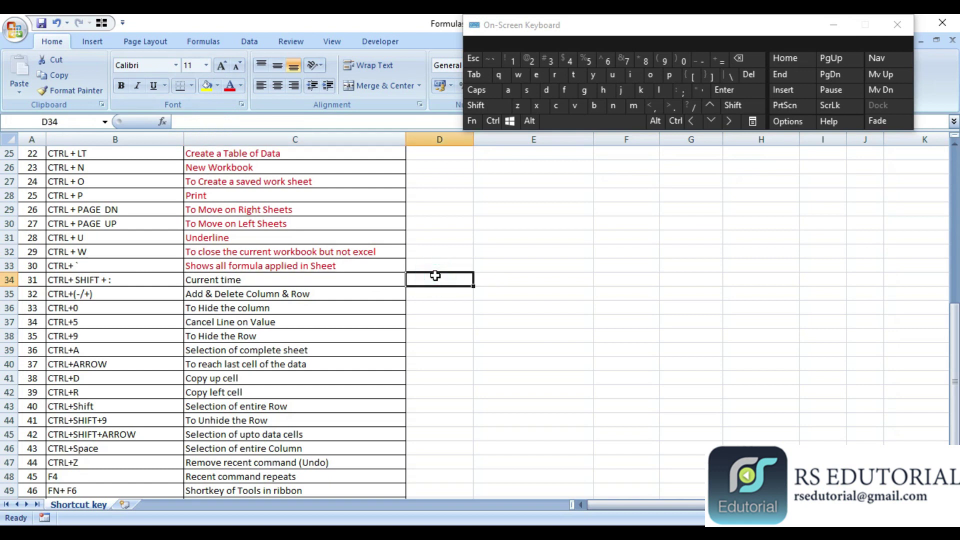
left_click(108, 279)
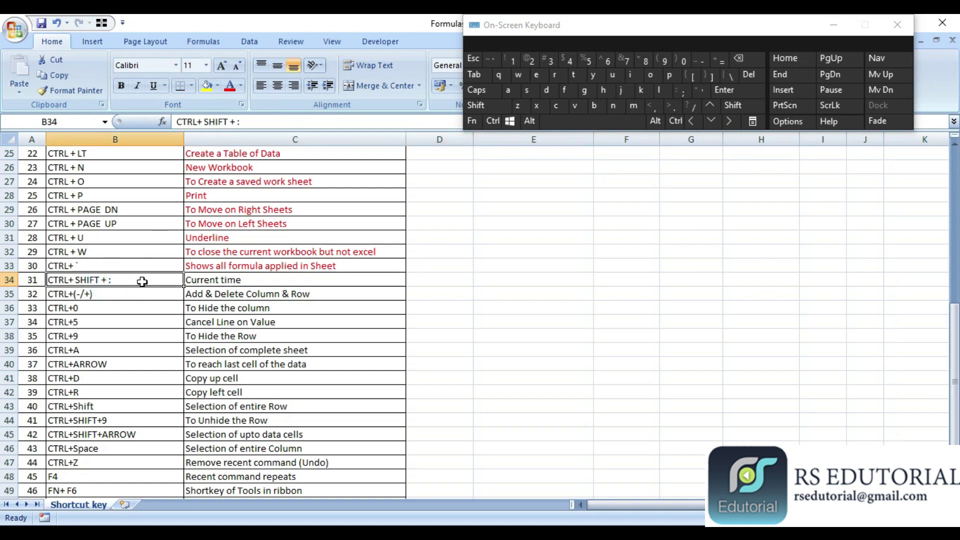
left_click(450, 278)
key("ctrl+shift")
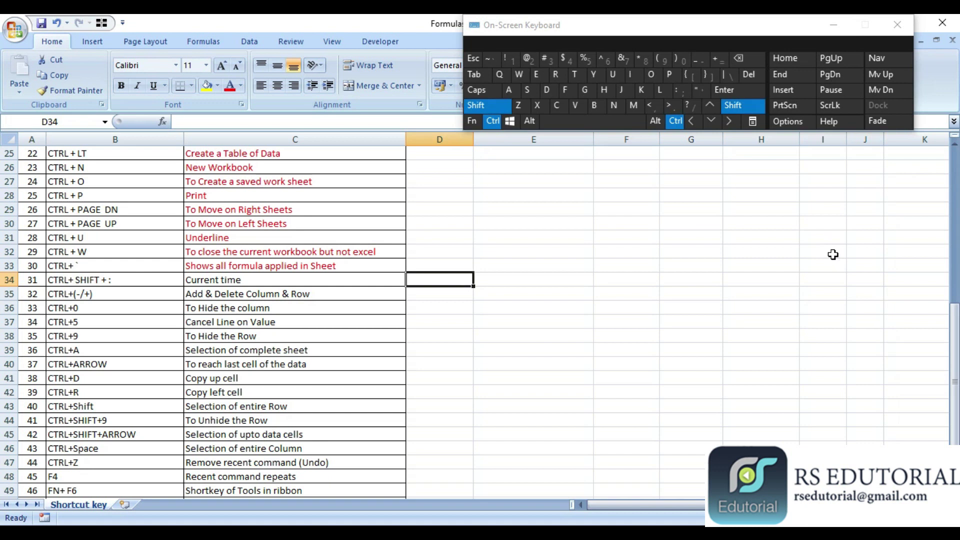
key("ctrl+shift+semicolon")
key("Return")
Clear the time from cell D34 and select the Current time entry in C34
key("Up")
key("Delete")
key("Left")
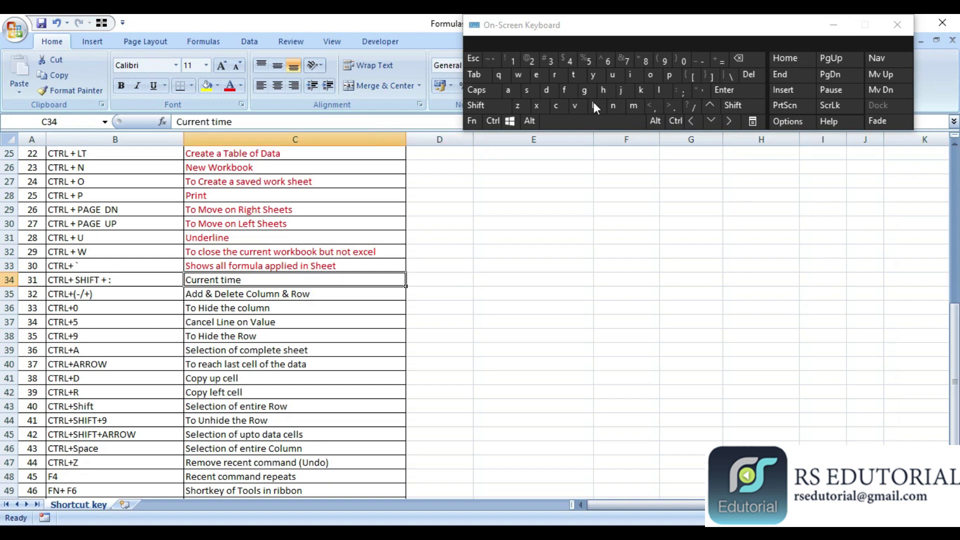
Colour the text of cell C34, the Current time entry, red
left_click(218, 85)
left_click(228, 86)
key("Return")
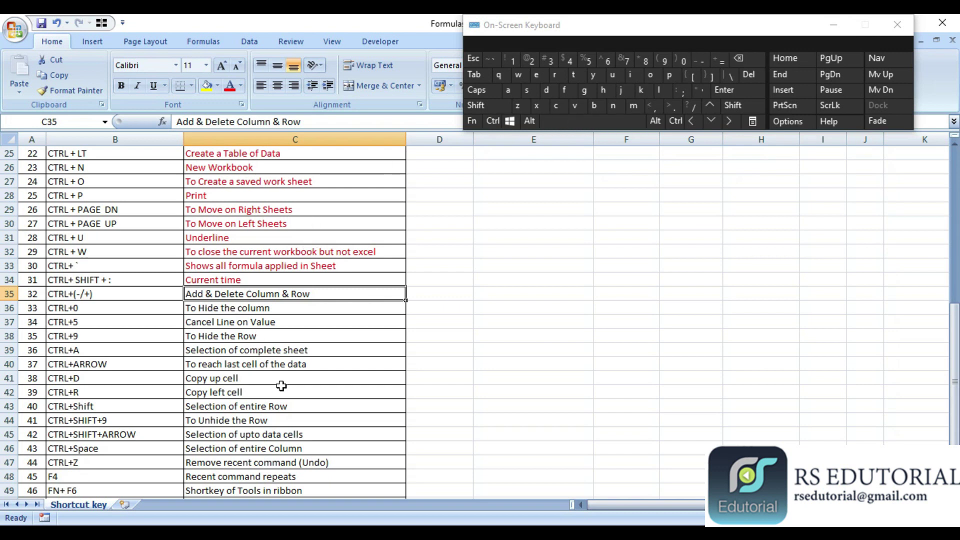
Insert a blank column before the SHORT KEY column B, and delete that blank column again
left_click(374, 348)
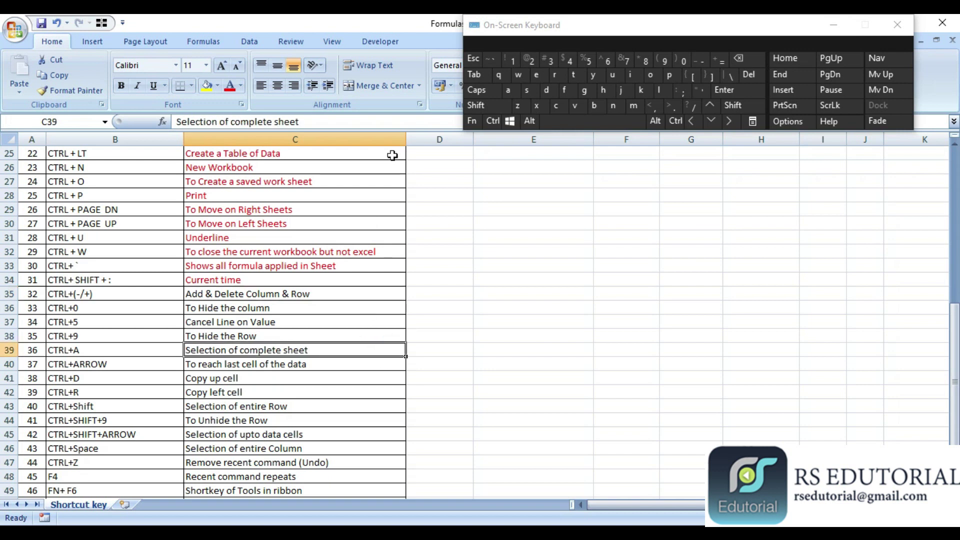
left_click(162, 138)
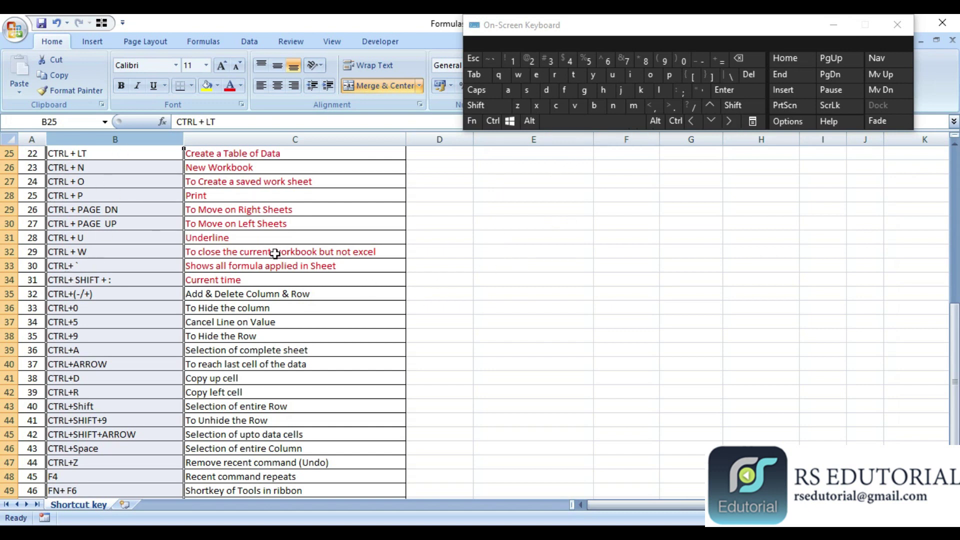
key("ctrl")
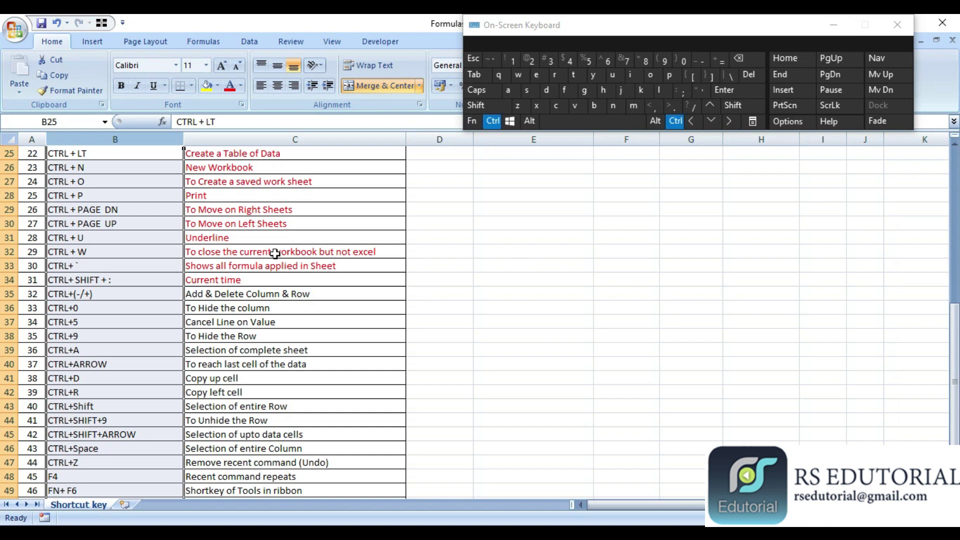
key("shift")
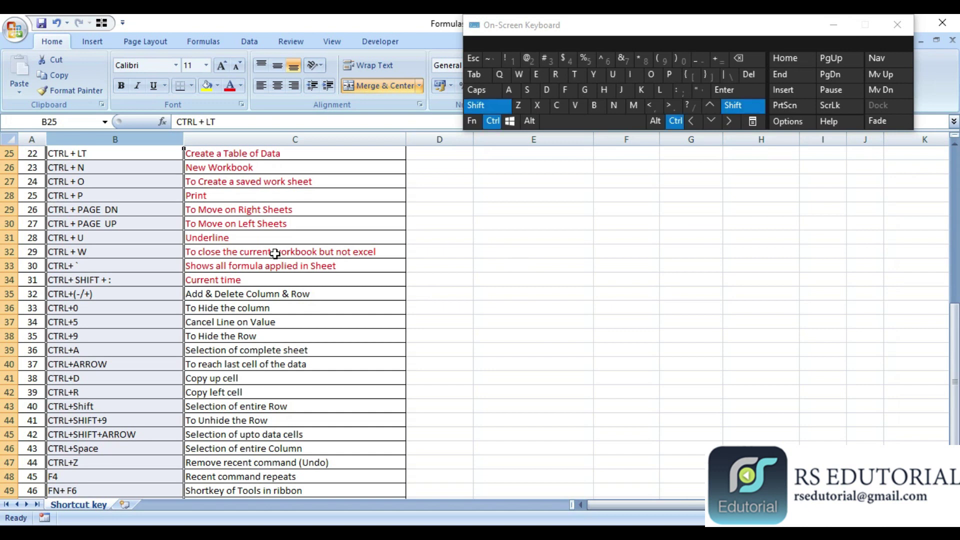
key("ctrl+shift+plus")
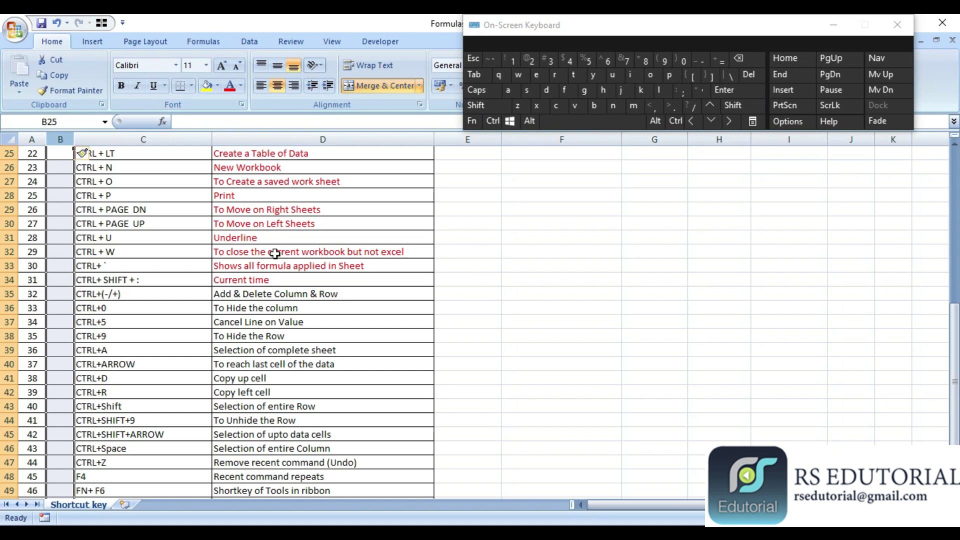
key("ctrl")
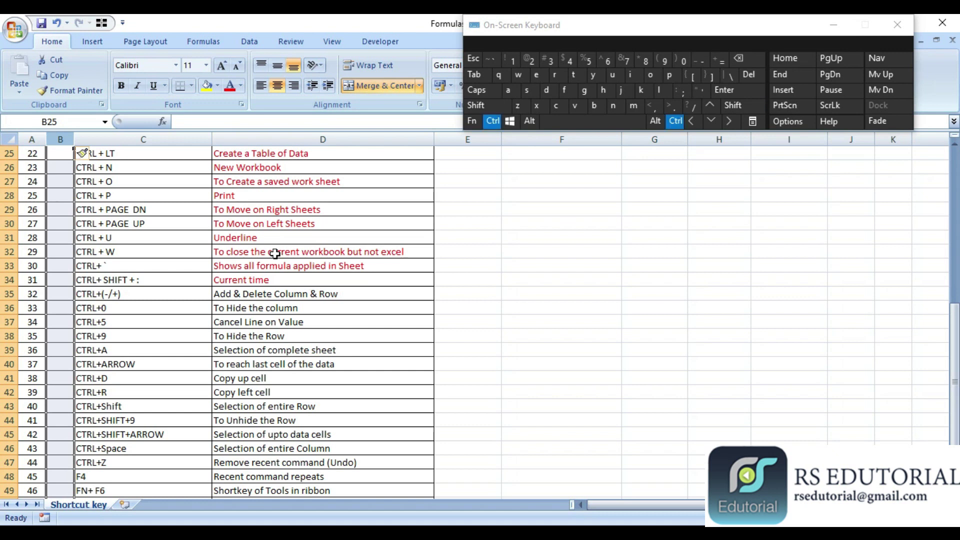
key("ctrl+minus")
key("Right")
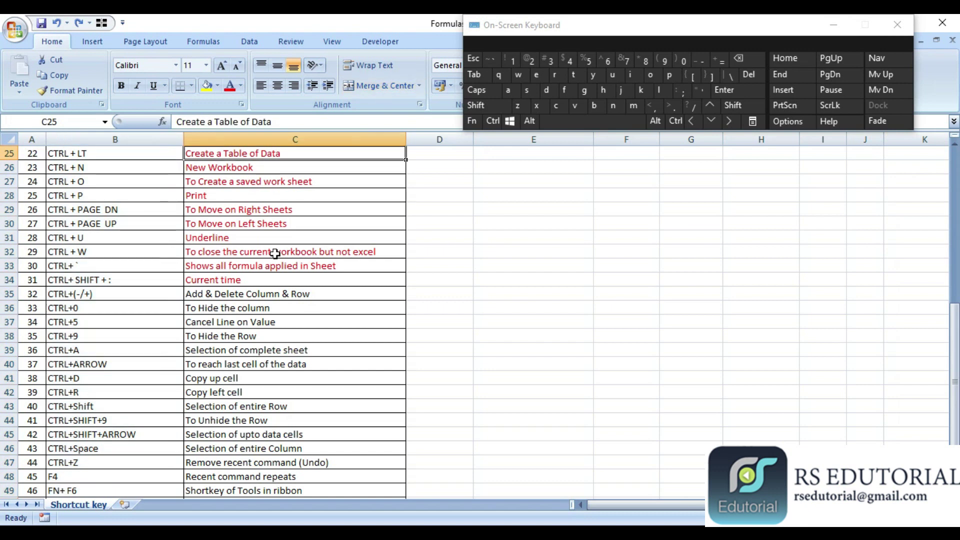
Delete the serial number column A, and undo the deletion
key("ctrl+a")
left_click(118, 138)
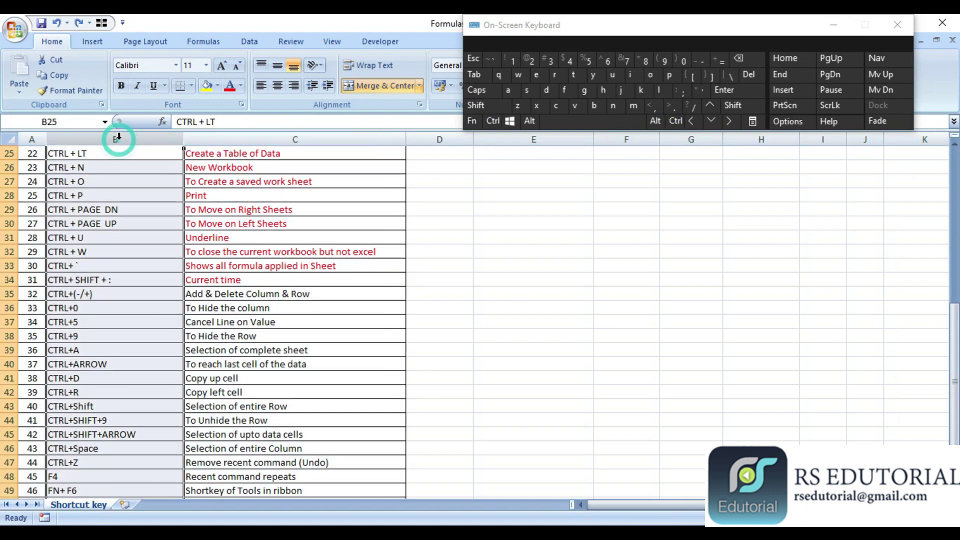
left_click(37, 137)
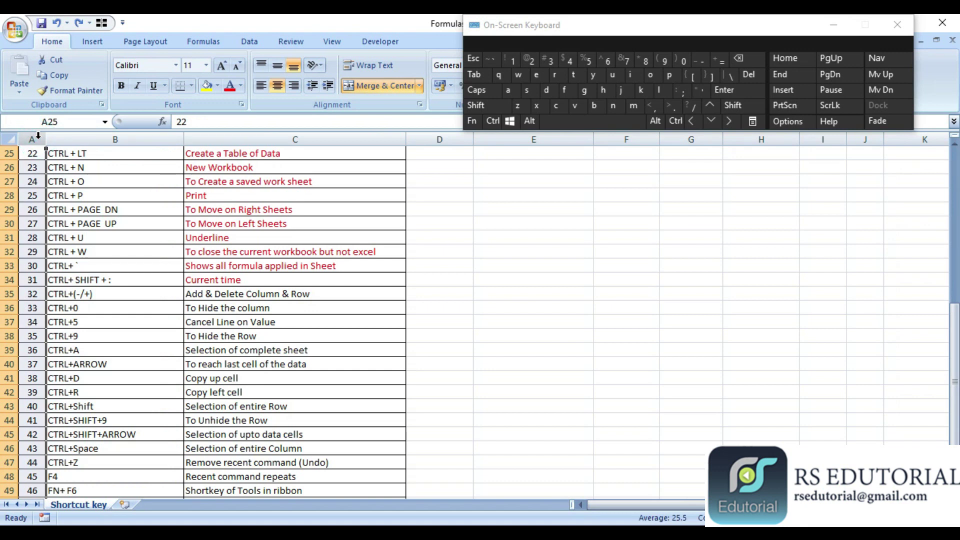
key("ctrl")
key("ctrl+minus")
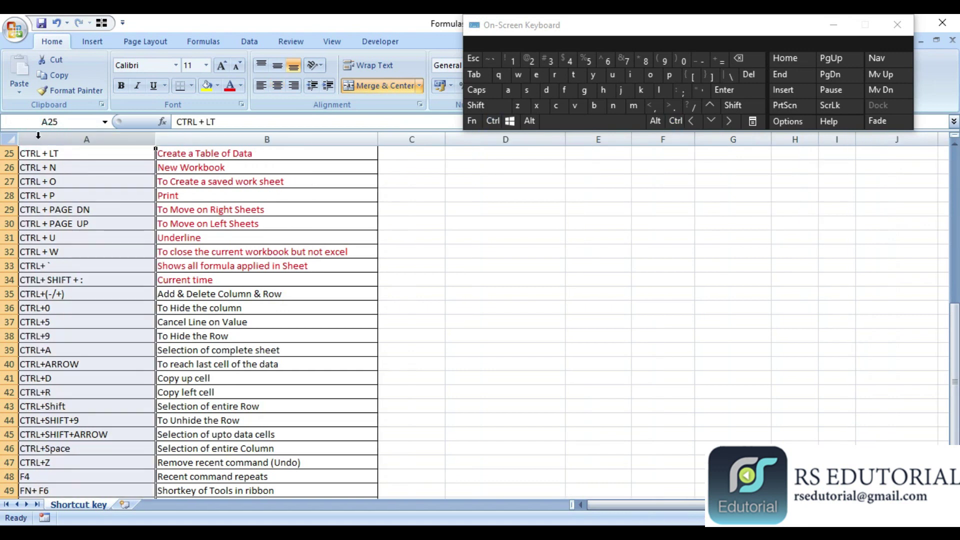
key("ctrl+z")
Colour the text of cell C35, the Add & Delete Column & Row entry, red
left_click(321, 291)
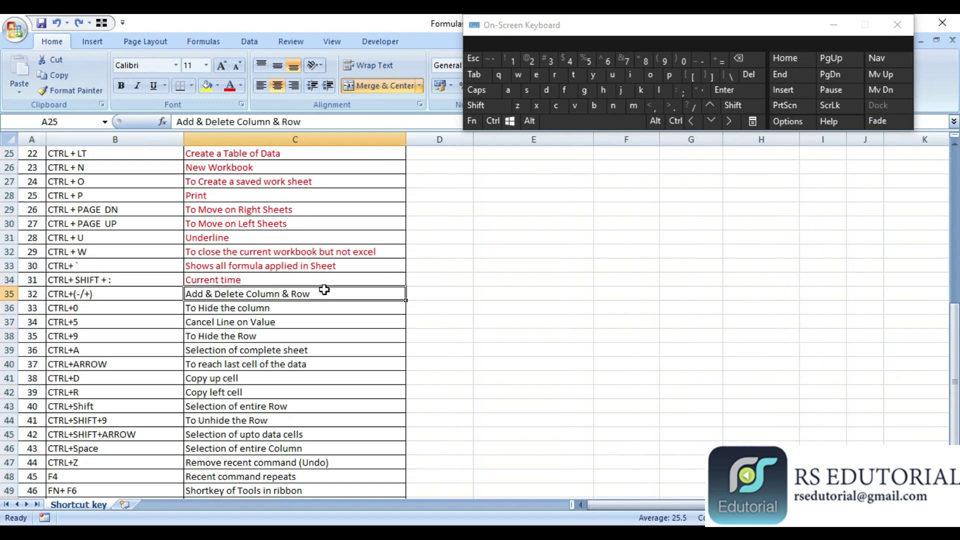
left_click(198, 270)
key("Down")
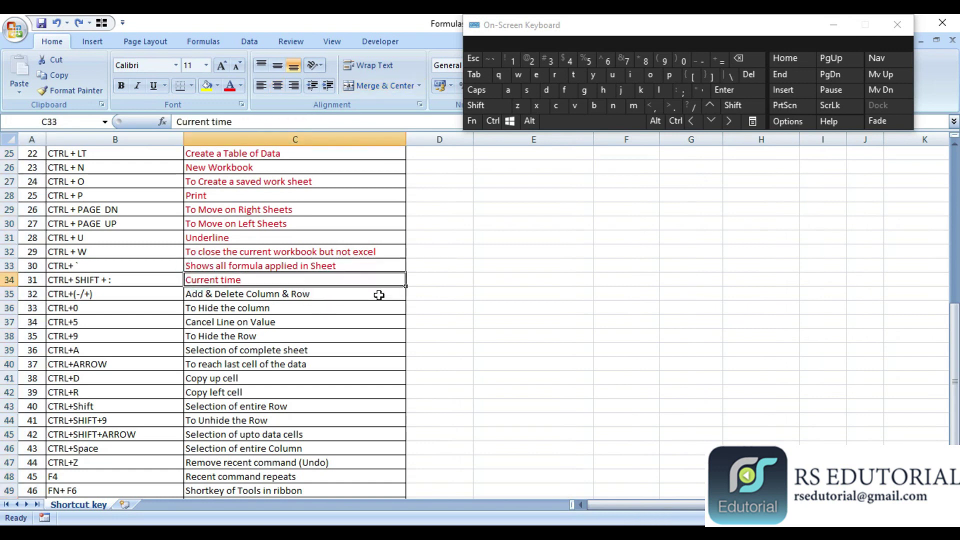
key("Down")
key("Down")
key("Left")
key("Left")
key("Up")
key("Right")
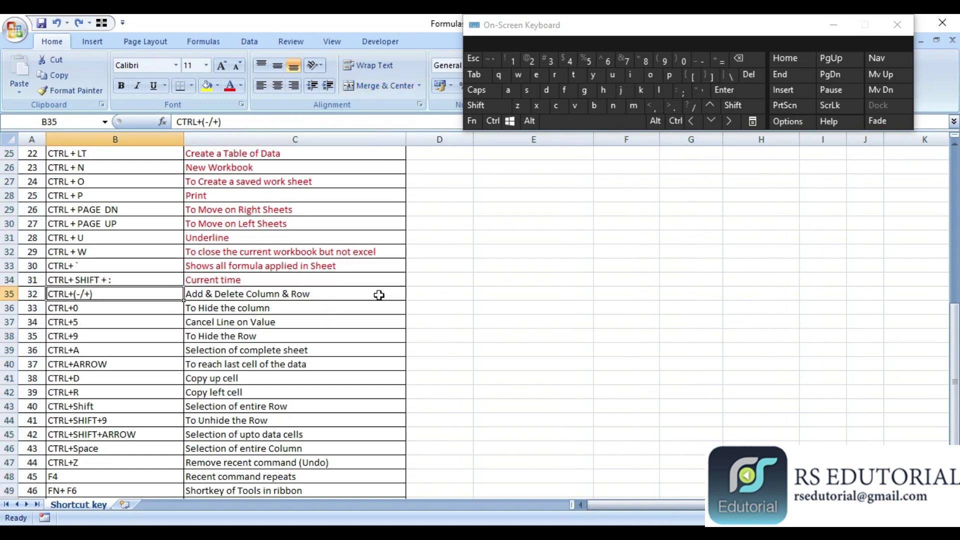
key("shift+Right")
key("Right")
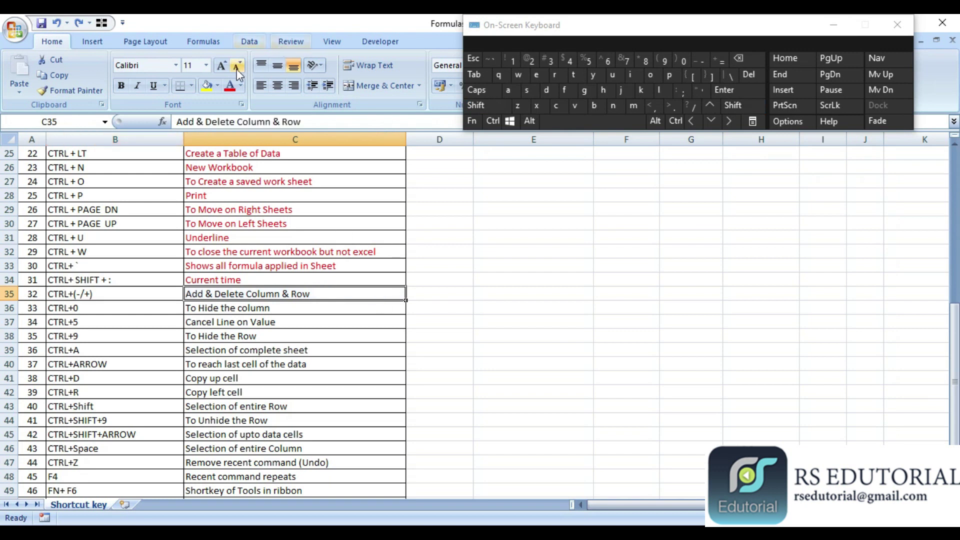
left_click(230, 87)
key("Down")
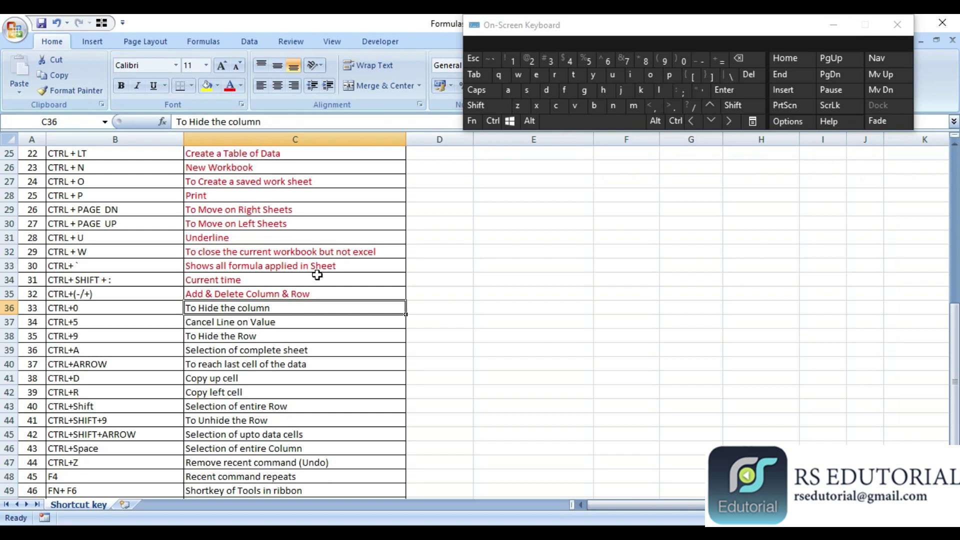
Hide column C and bring it back, doing so twice
key("ctrl")
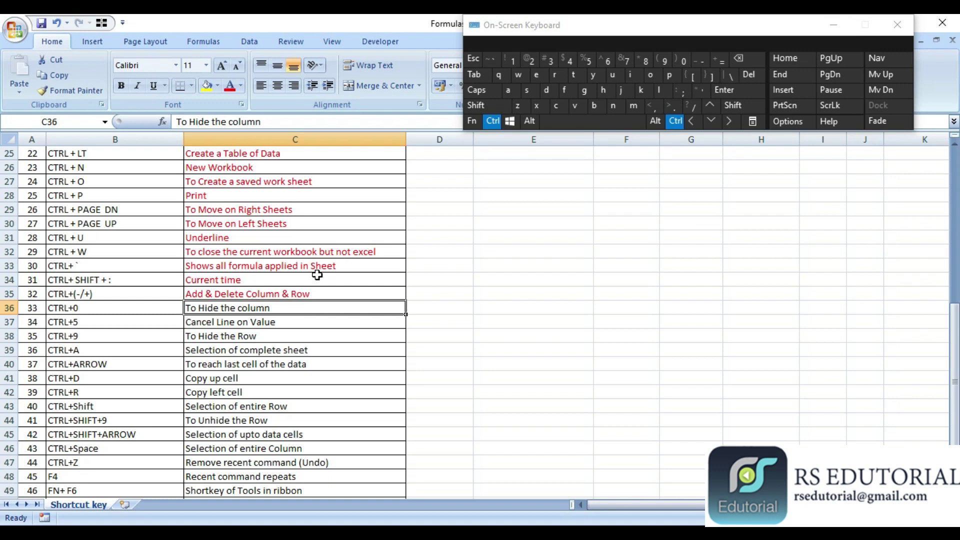
key("ctrl+0")
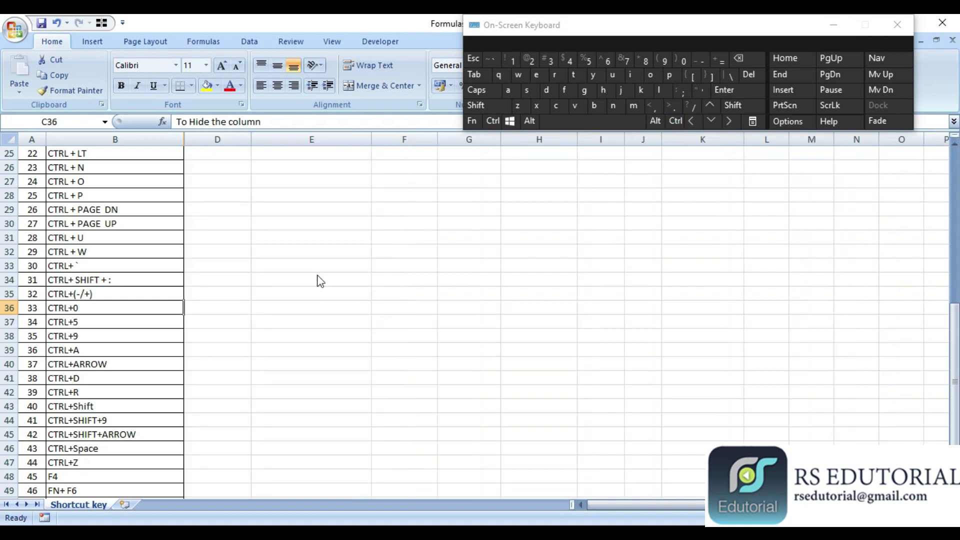
key("ctrl+z")
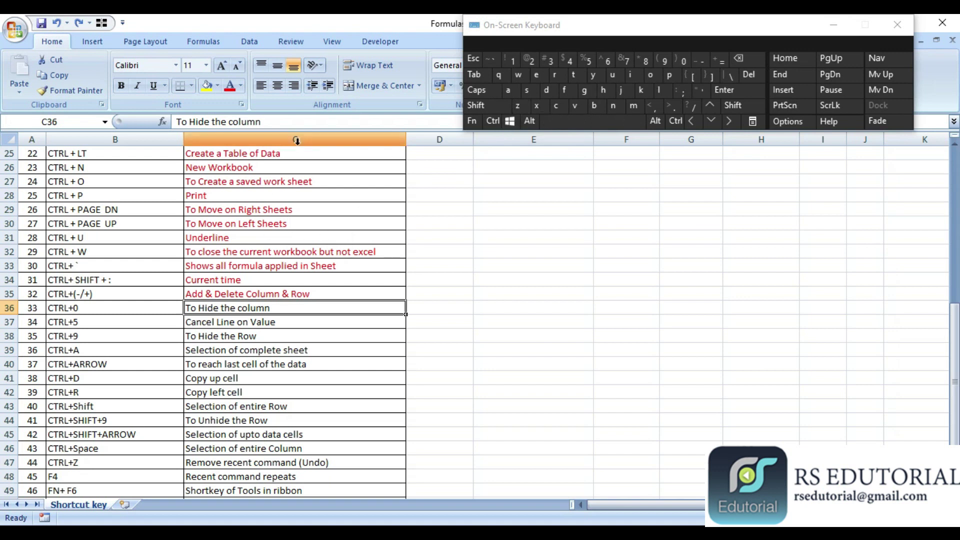
left_click(266, 258)
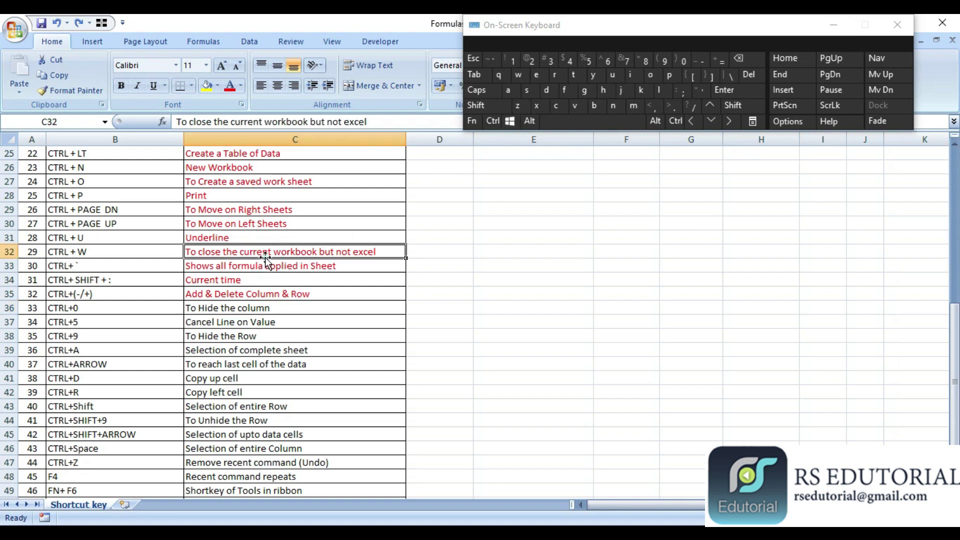
key("ctrl")
key("ctrl+grave")
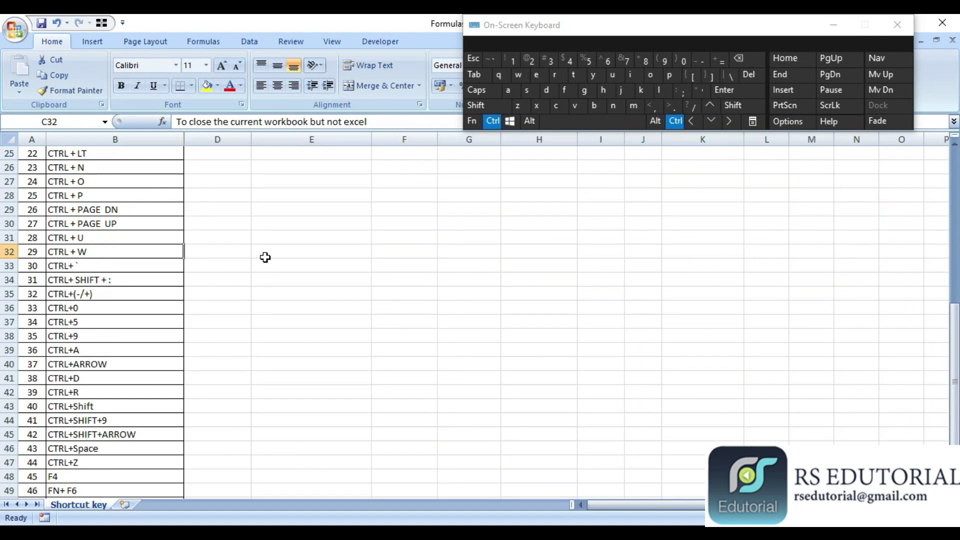
key("ctrl+grave")
Colour the text of cell C36, the entry about hiding the column, red
left_click(242, 299)
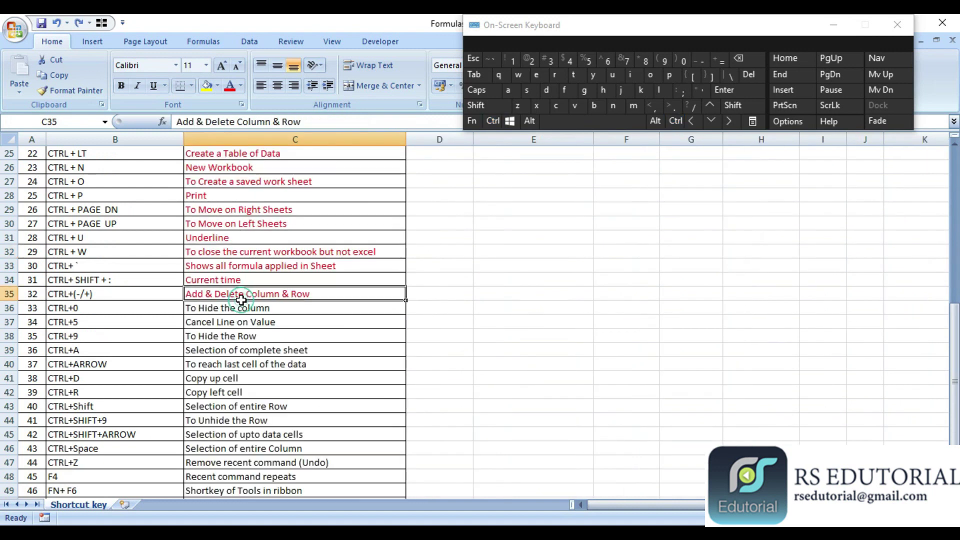
left_click(237, 308)
left_click(232, 89)
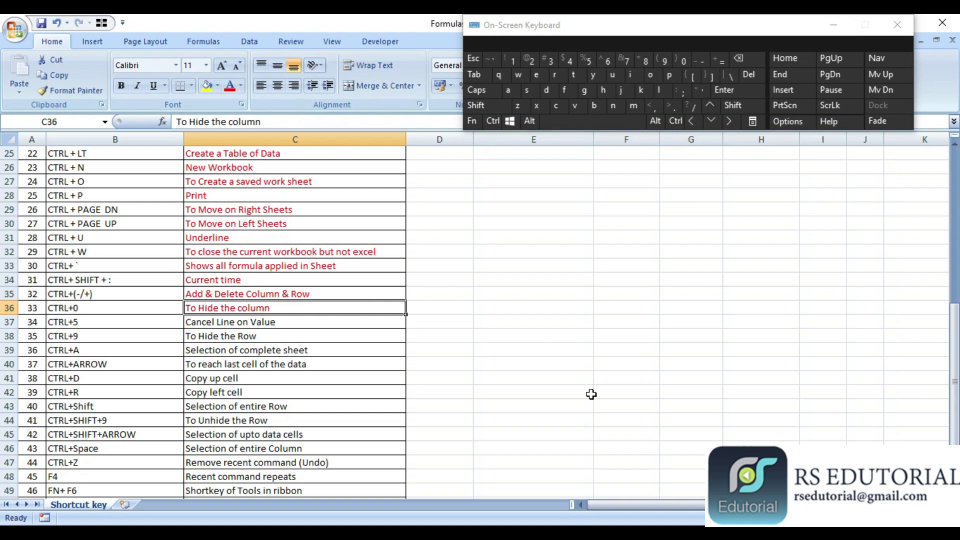
key("Down")
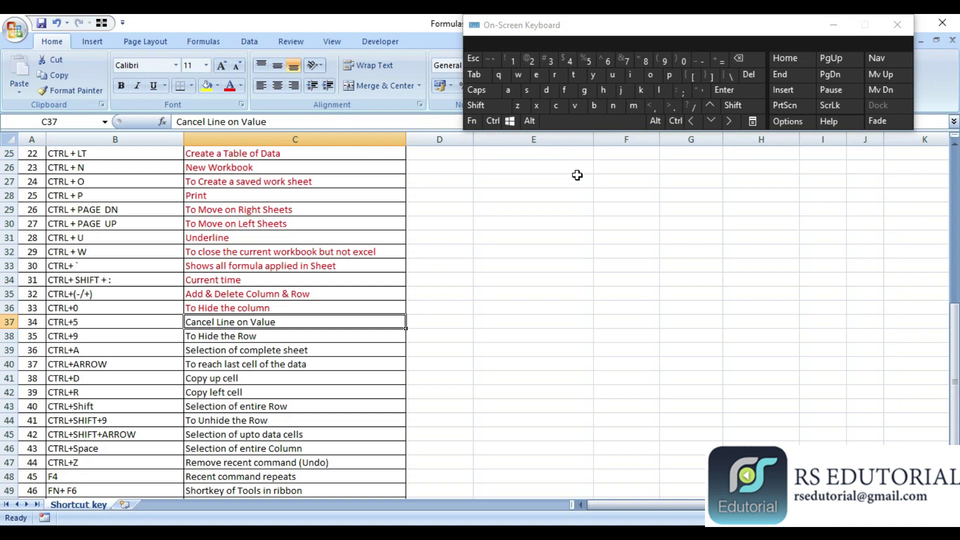
Enter the sample value 5000 in cell I17, beside the 2019-20 heading
scroll(302, 322, "up", 8)
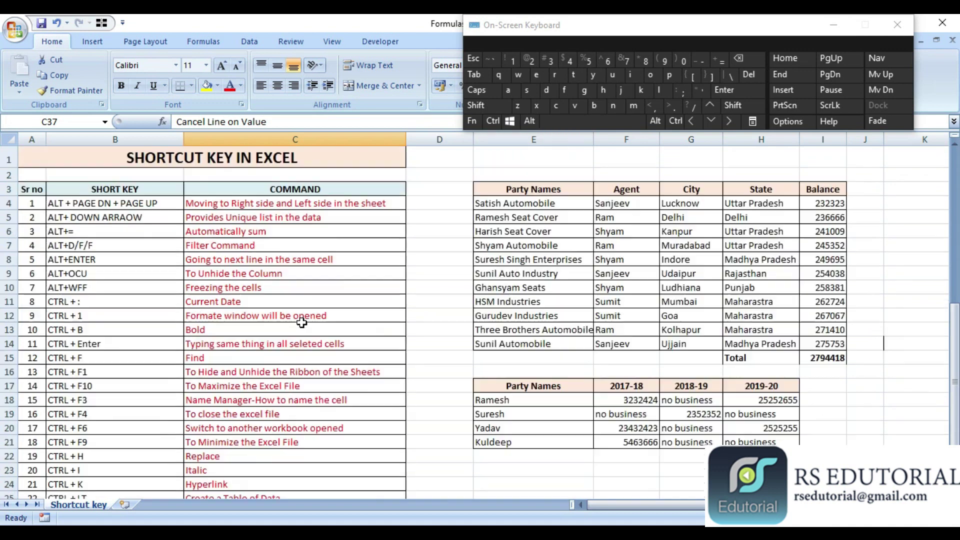
left_click(302, 325)
left_click(884, 272)
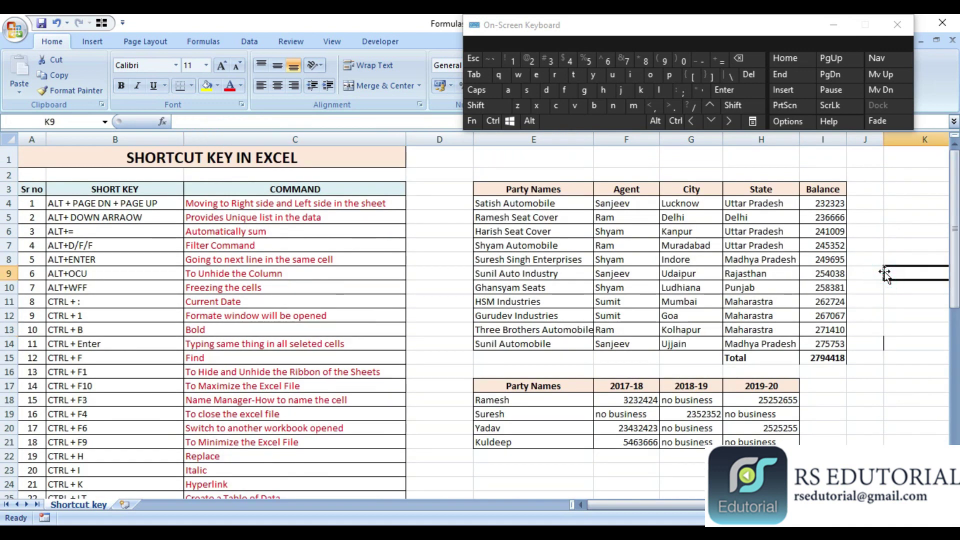
left_click(829, 302)
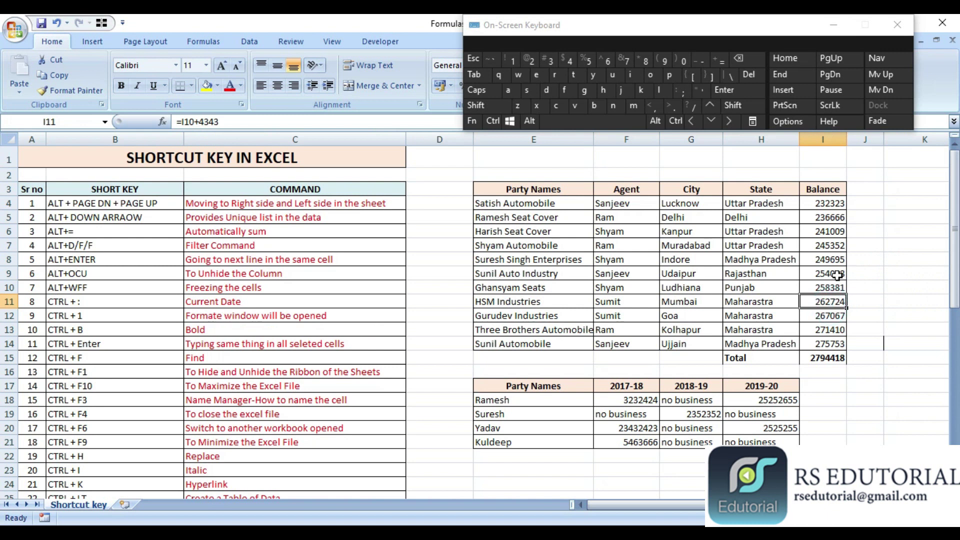
left_click(836, 330)
left_click(830, 391)
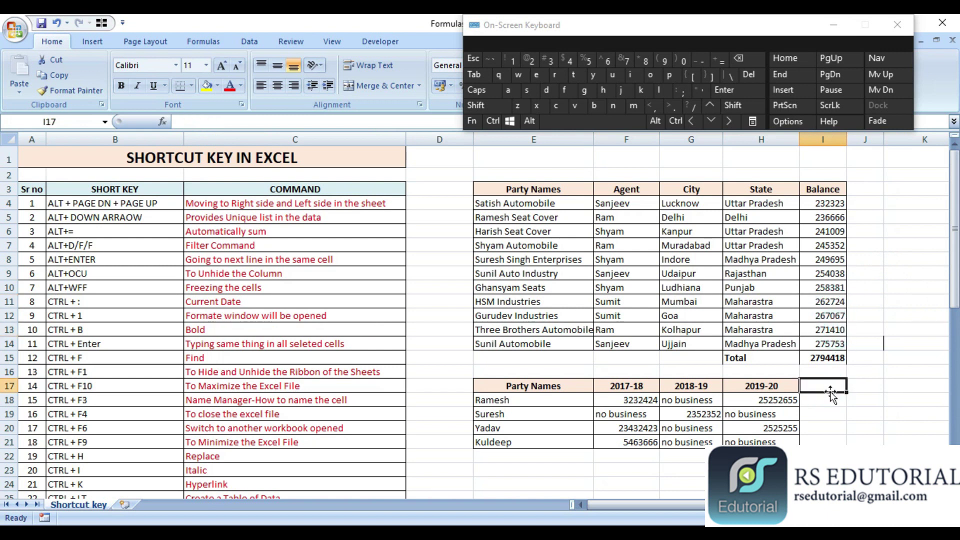
type("4000")
key("Escape")
type("5000")
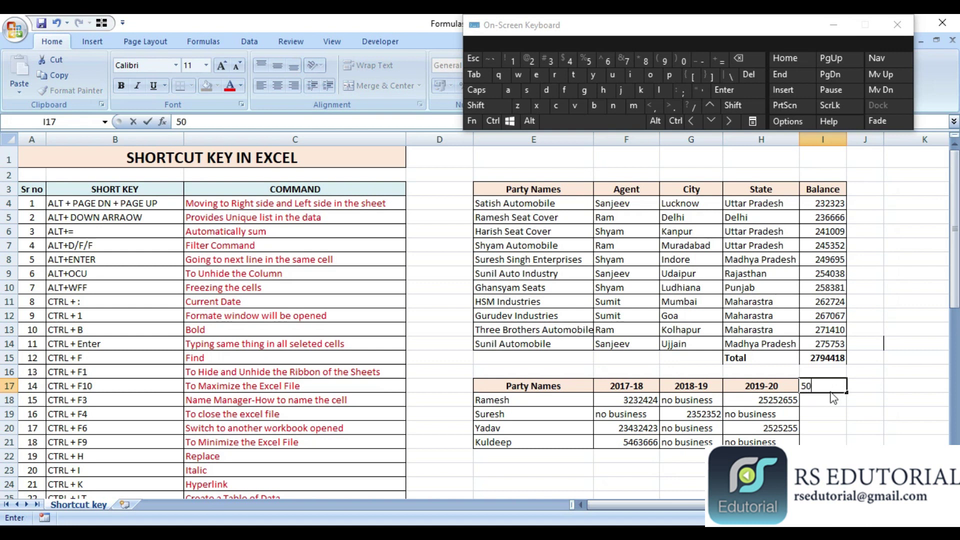
key("ctrl+Return")
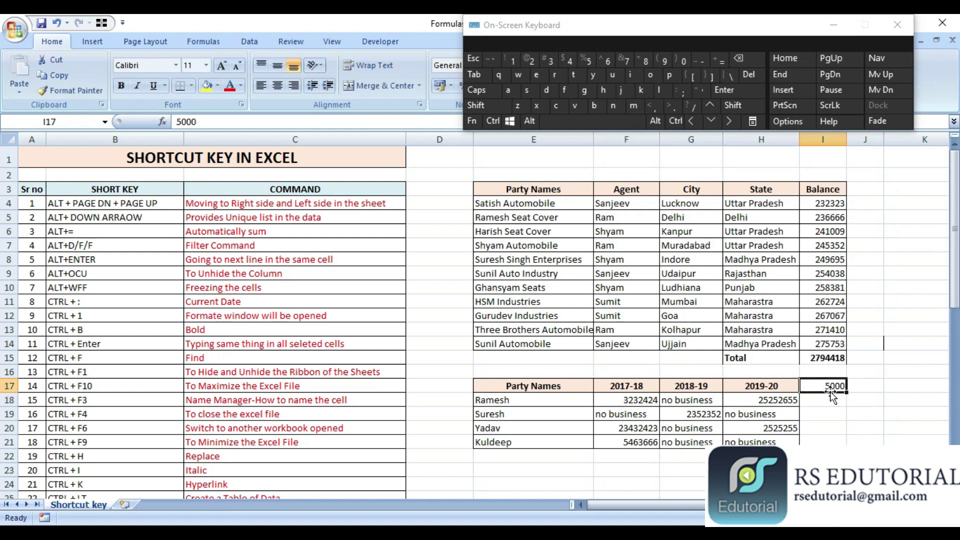
Enter the sample value 4999 in cell J17
key("Tab")
type("40")
key("BackSpace")
key("BackSpace")
type("999")
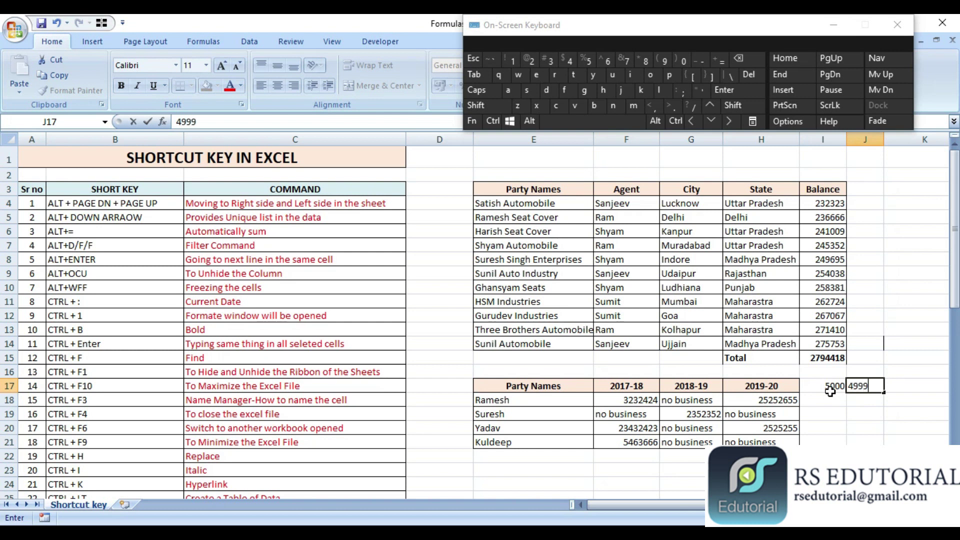
key("Return")
Apply strikethrough to the sample value in cell I17
left_click(830, 390)
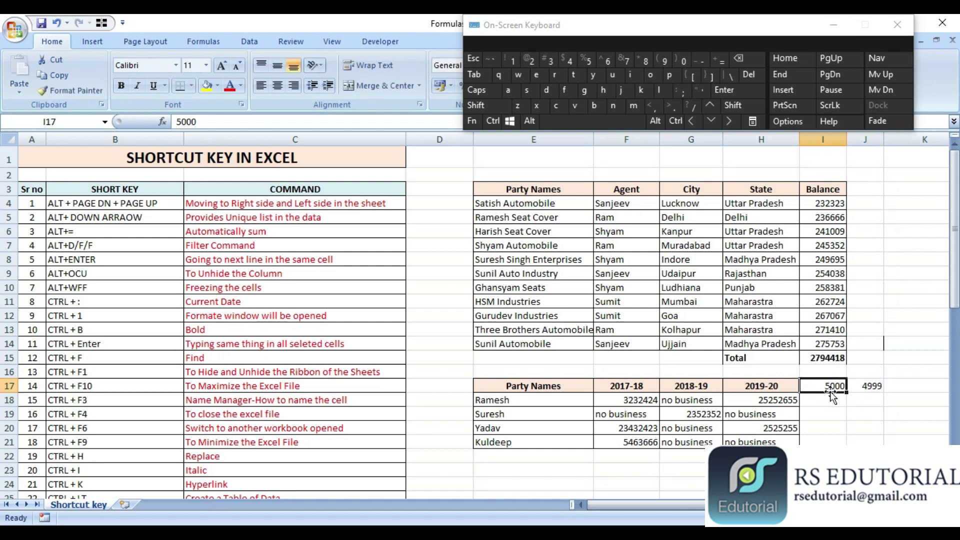
key("ctrl")
key("ctrl")
key("ctrl+5")
key("Down")
key("Down")
Clear the sample values from cells I17 and J17
key("Up")
key("Up")
key("shift+Right")
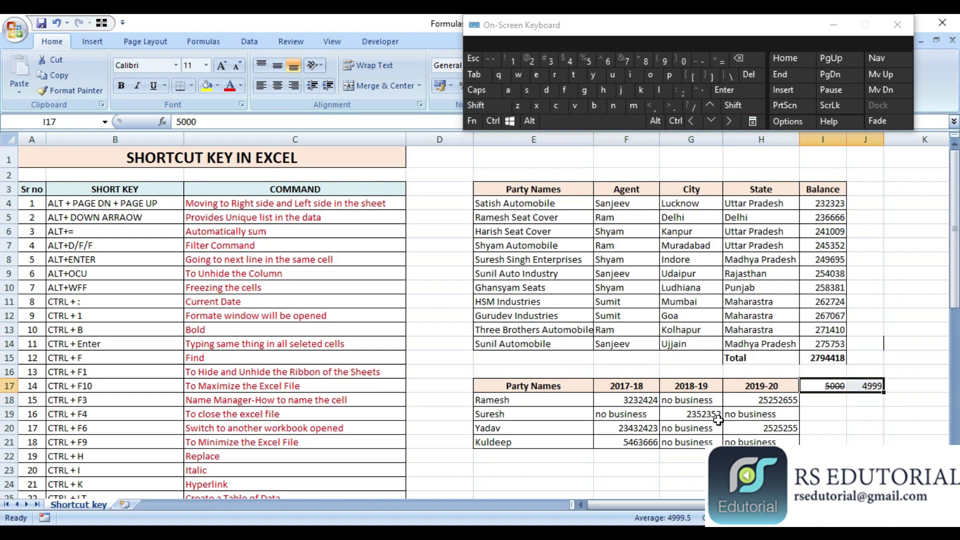
key("Delete")
Apply strikethrough to cell C37, the Cancel Line on Value entry
key("Page_Down")
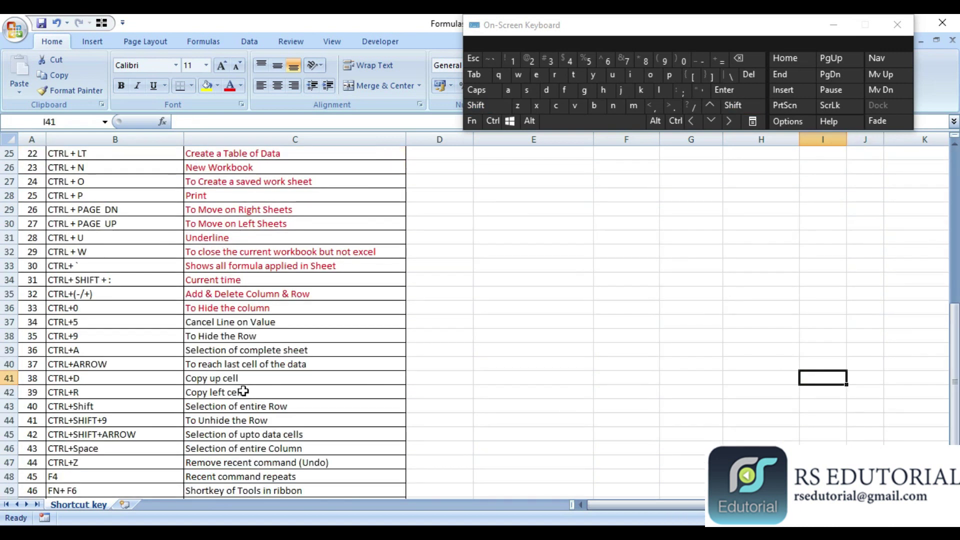
left_click(261, 322)
key("ctrl+5")
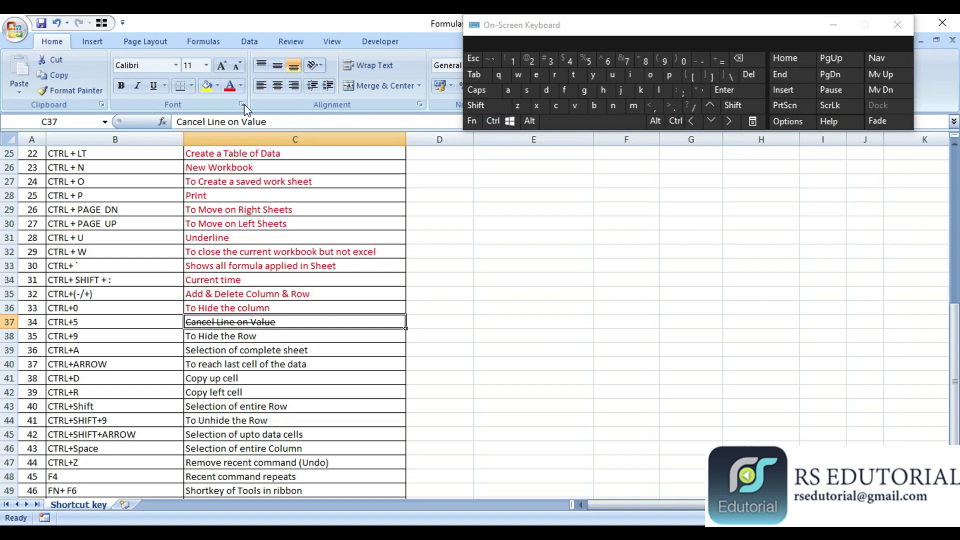
Undo the strikethrough on cell C37 and color its Cancel Line on Value text red
key("Down")
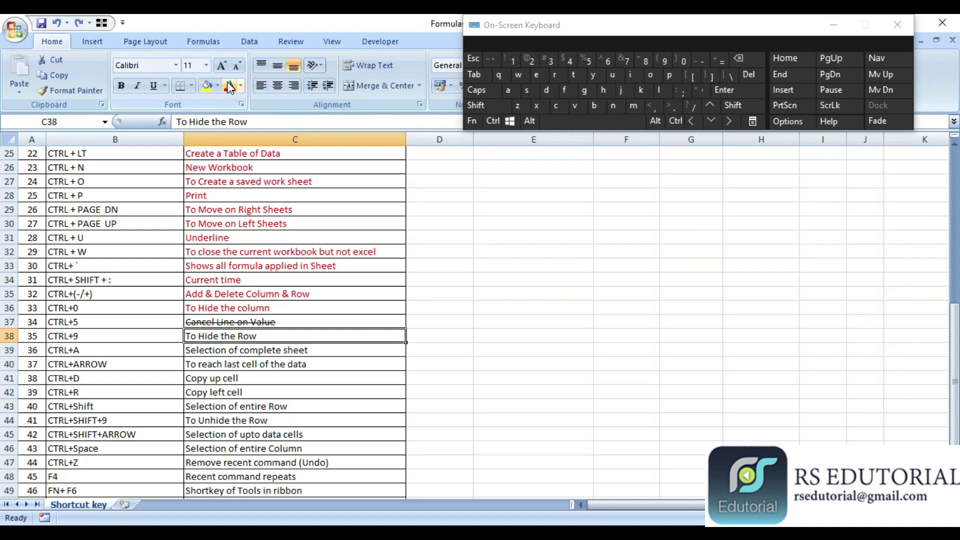
key("ctrl+z")
key("Down")
key("Up")
left_click(229, 87)
key("Down")
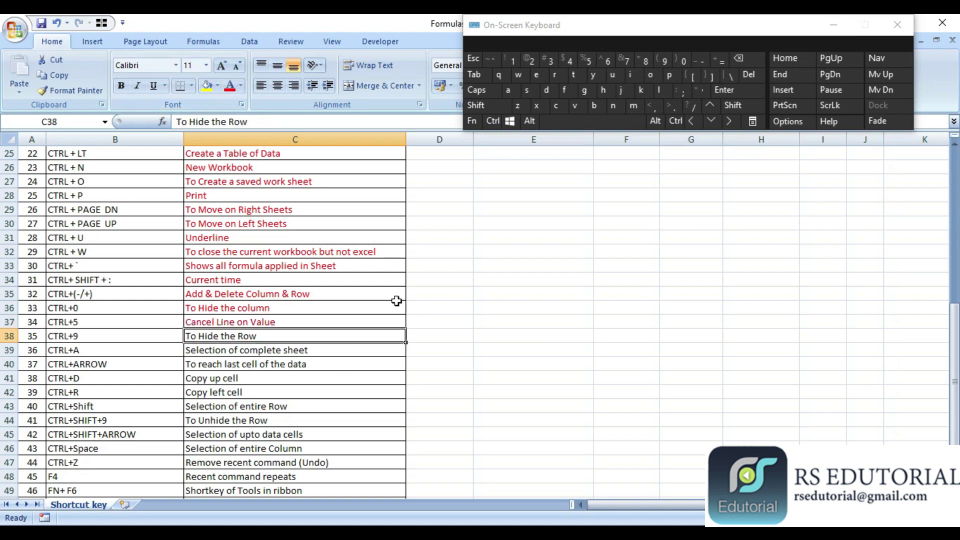
key("Left")
key("BackSpace")
key("Escape")
key("Right")
Demonstrate selecting the entire row 38 several times, returning to the single cell C38
key("shift+space")
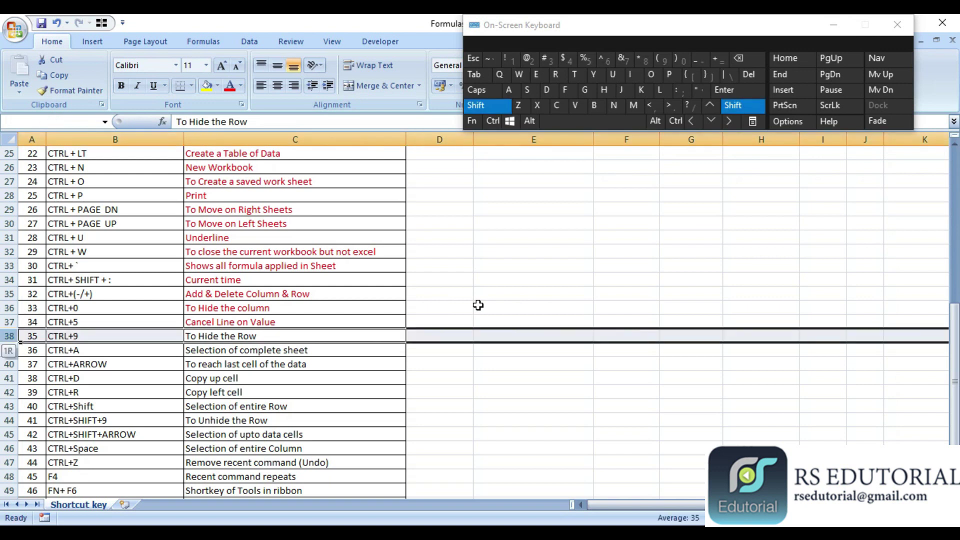
key("Right")
key("Left")
key("shift+space")
key("Right")
key("Left")
key("shift+space")
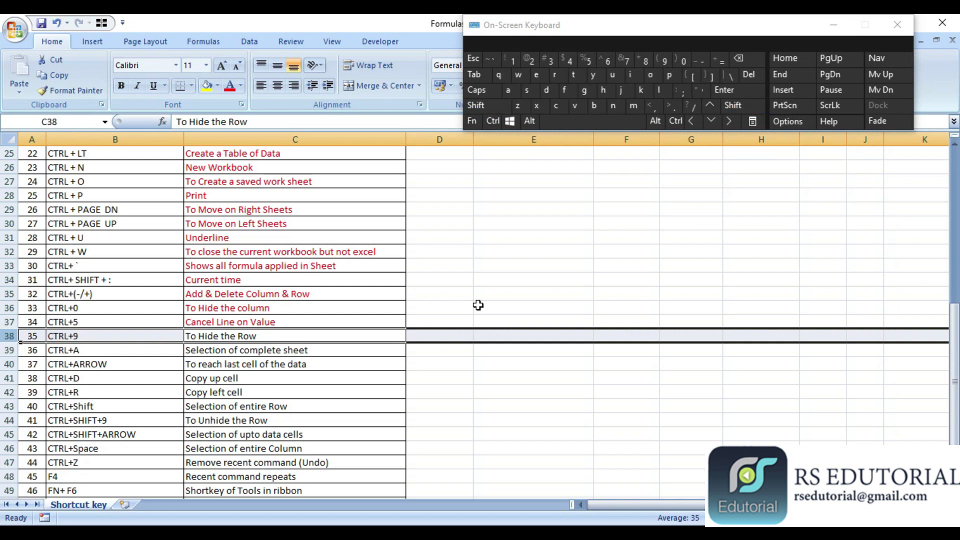
key("Right")
key("Left")
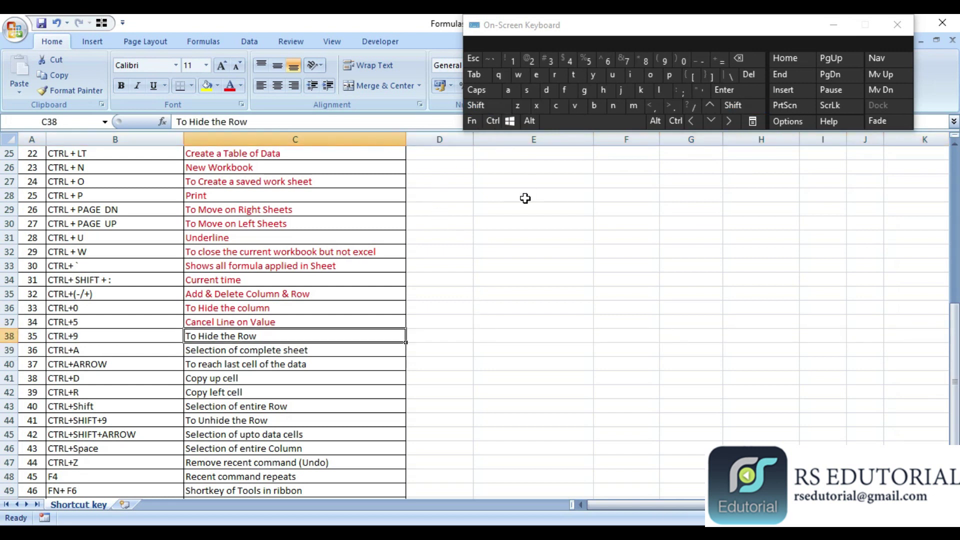
Hide row 38 and undo the hiding
key("ctrl")
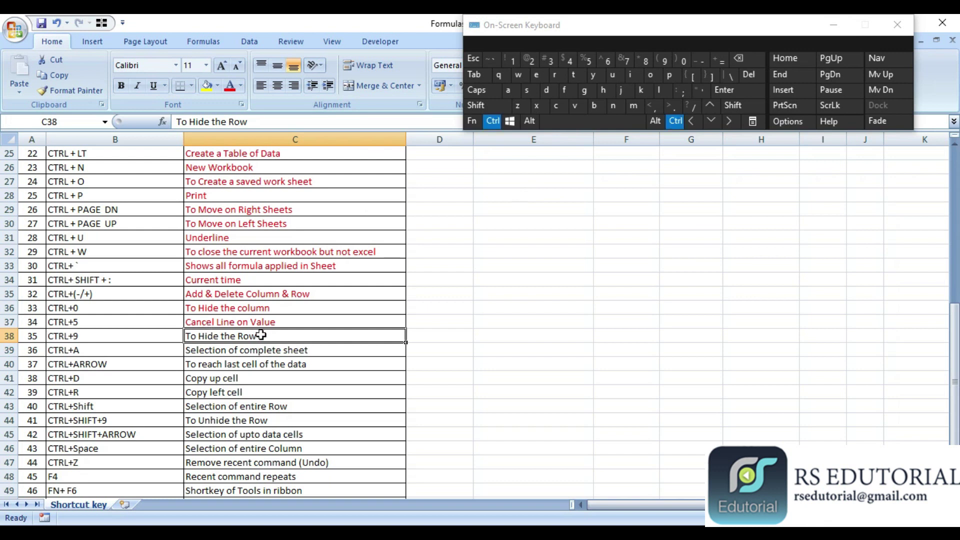
key("ctrl+9")
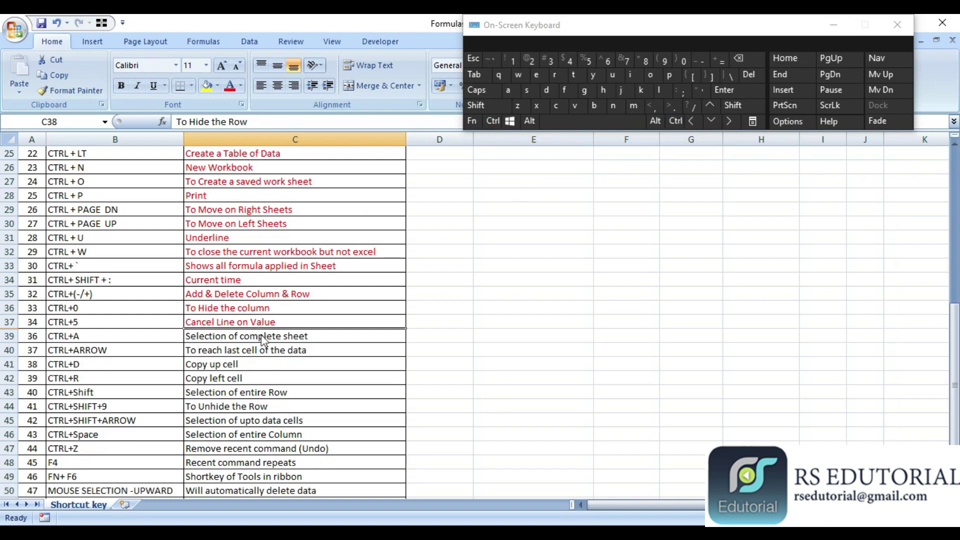
key("ctrl+z")
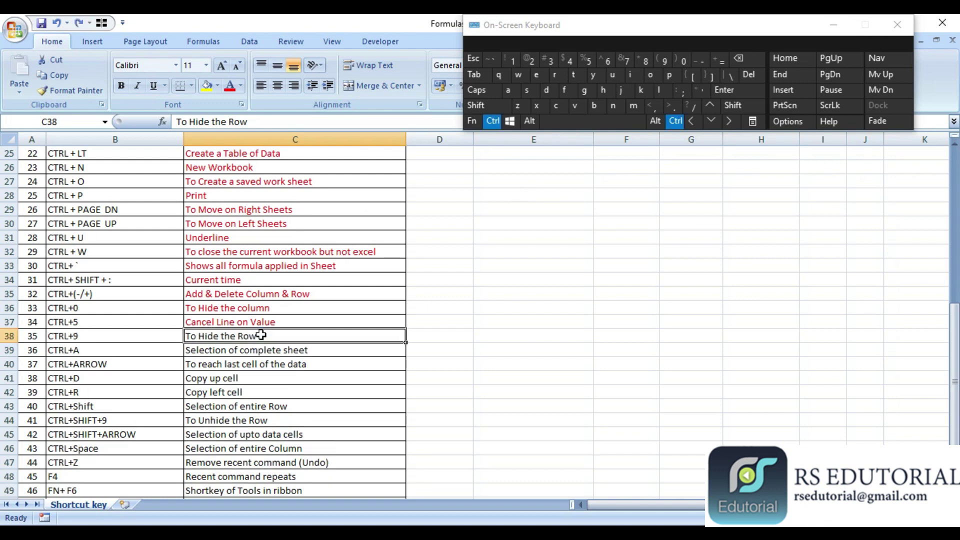
Color the To Hide the Row entry in cell C38 red
left_click(229, 86)
key("Return")
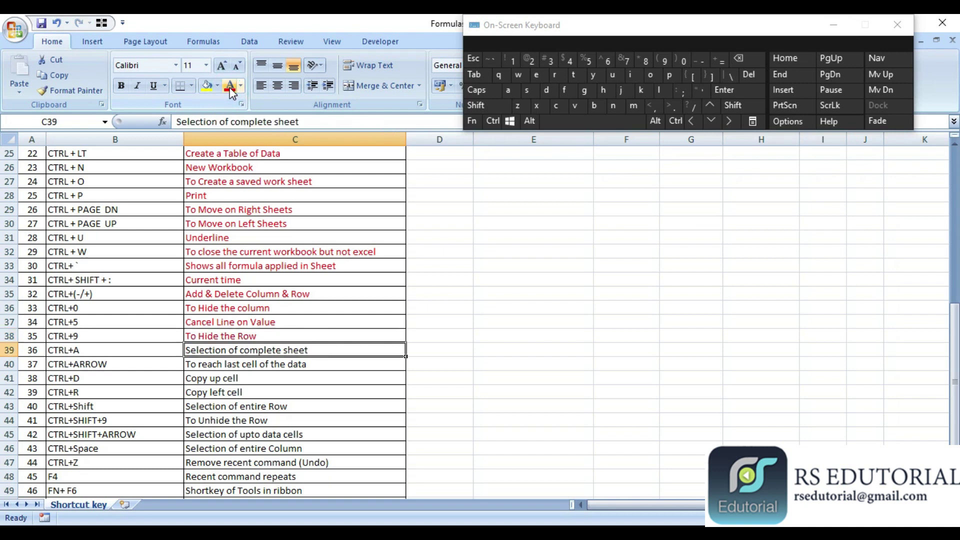
Demonstrate selecting the complete sheet from cells E37 and E34, clearing the selection each time
left_click(559, 320)
key("ctrl")
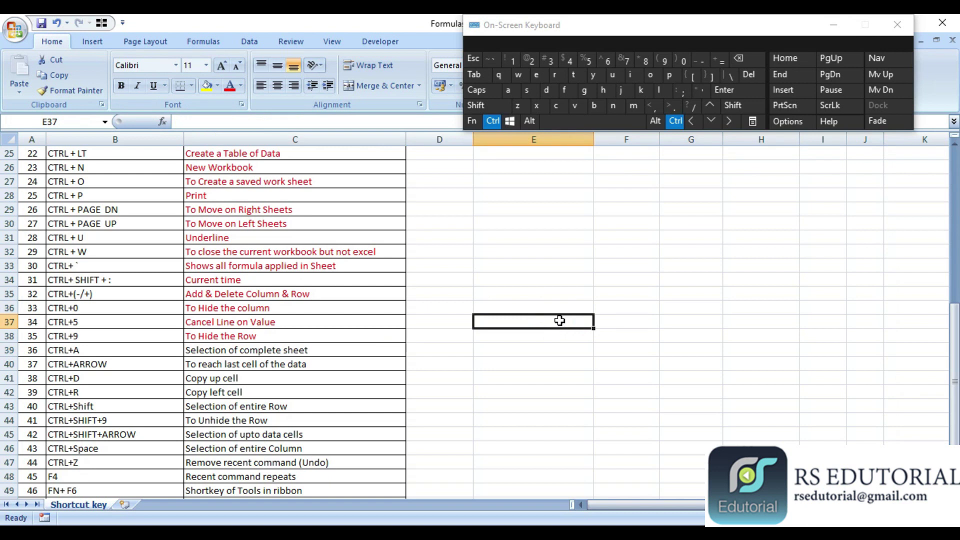
key("ctrl+a")
left_click(560, 320)
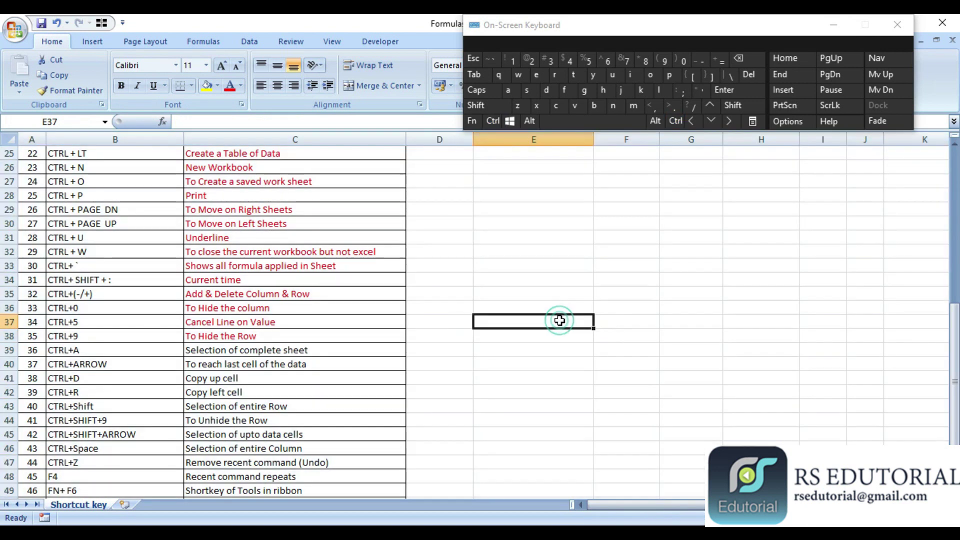
left_click(560, 281)
left_click(8, 139)
left_click(495, 274)
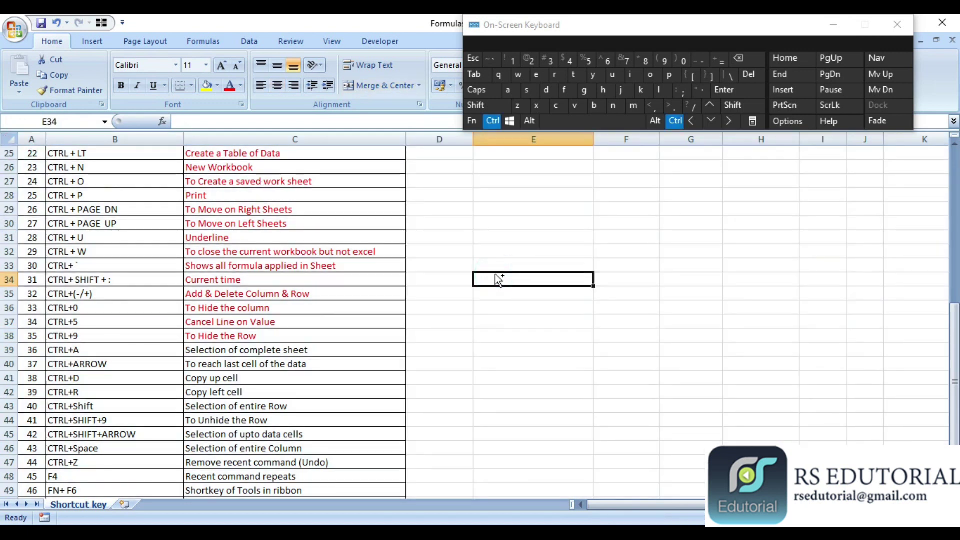
key("ctrl+a")
left_click(233, 325)
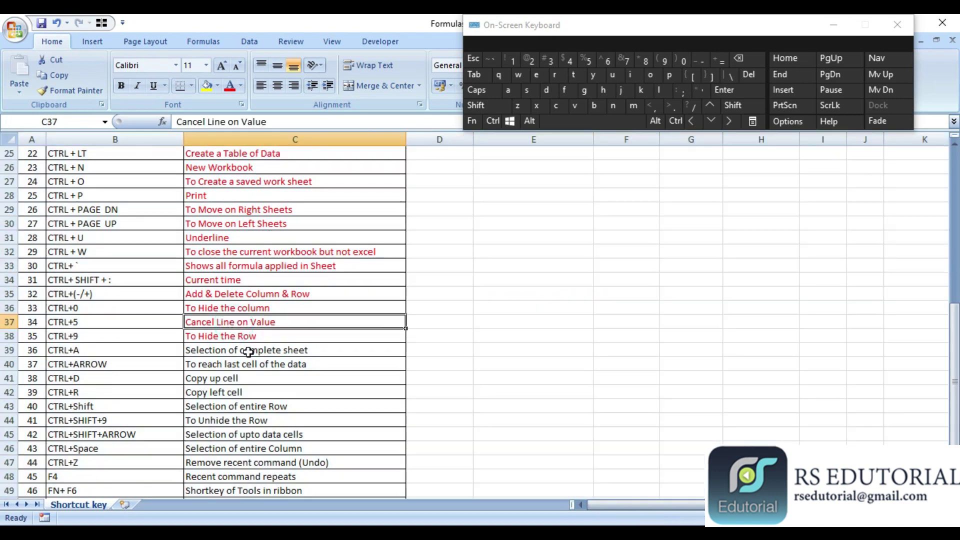
Color the Selection of complete sheet entry in cell C39 red
left_click(275, 351)
left_click_drag(520, 281, 499, 283)
left_click(557, 204)
left_click(520, 277)
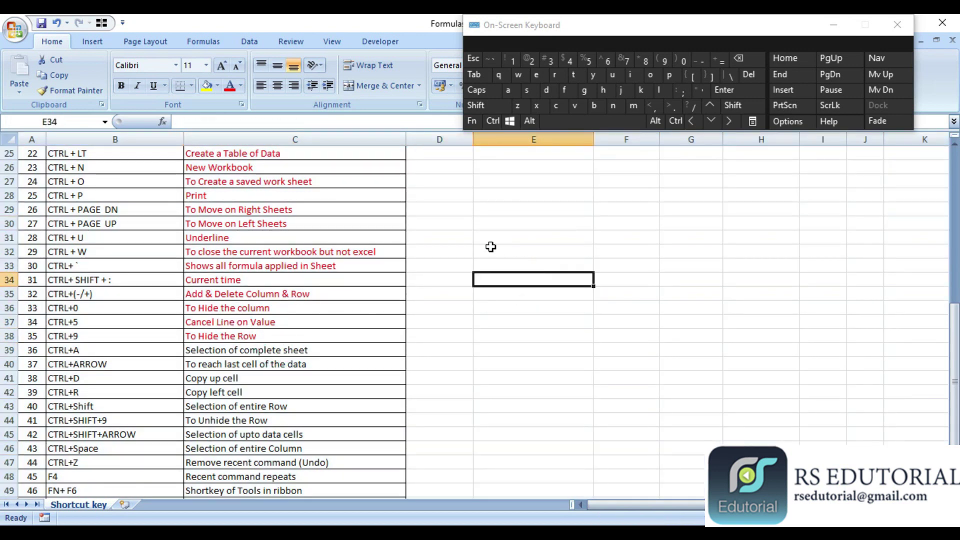
left_click(306, 348)
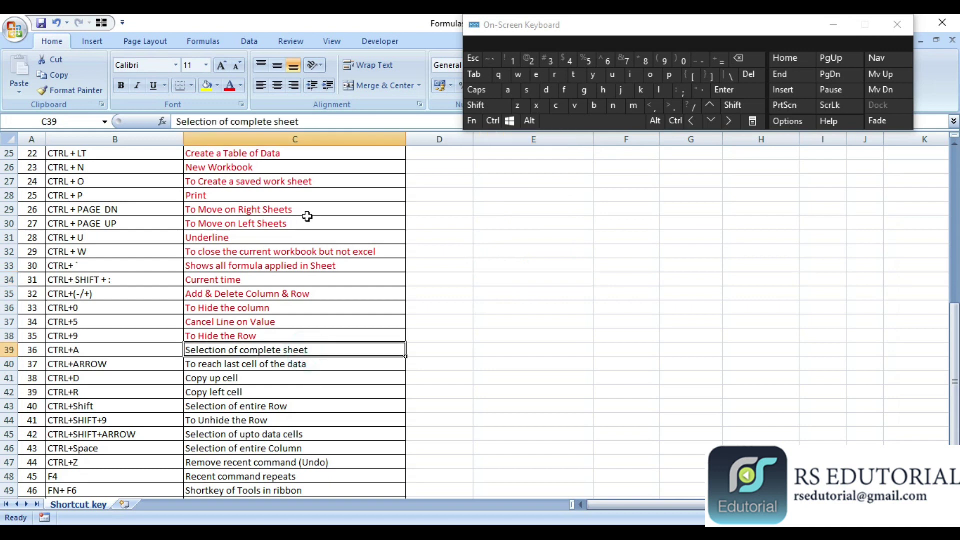
left_click(230, 85)
Jump from cell C40 to the edges of the shortcut table: its first column, header row and last row
left_click(285, 365)
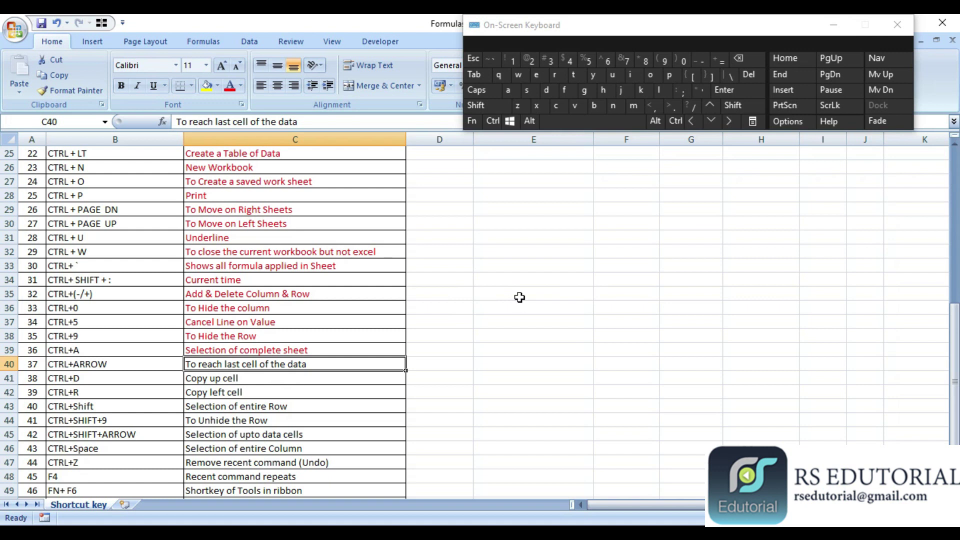
key("ctrl+Left")
key("ctrl+Up")
key("Up")
key("Up")
key("ctrl+Up")
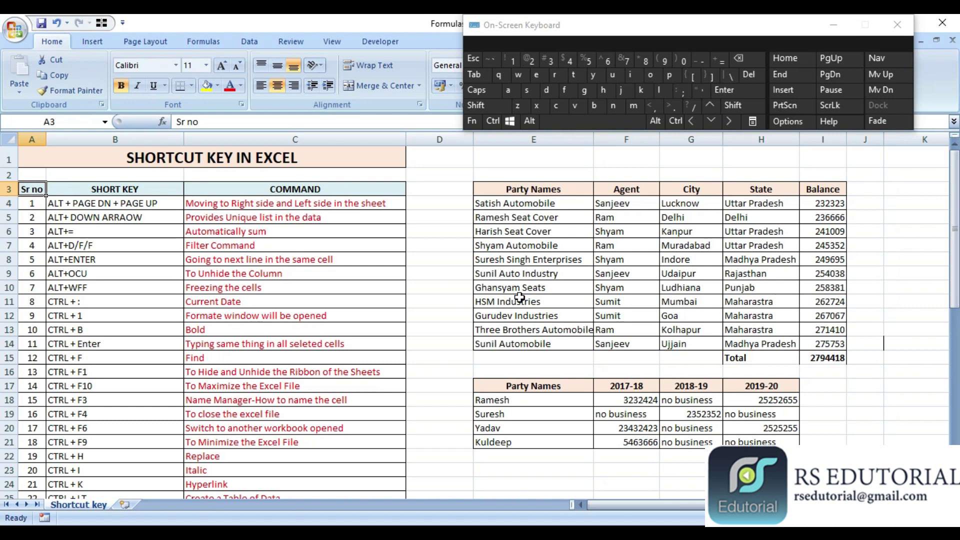
key("ctrl+Down")
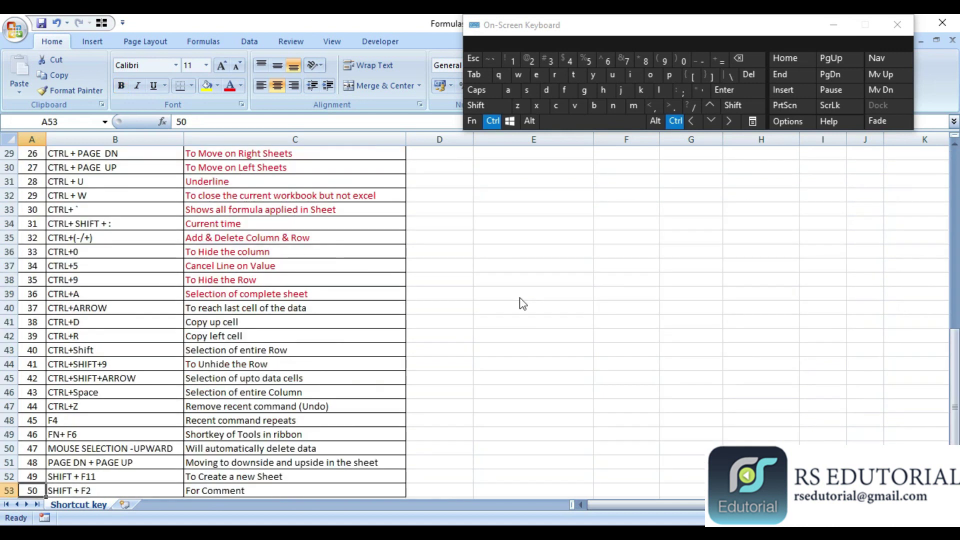
Move through the shortcut table cell by cell and page by page to contrast this with jumping to the last cell
key("Down")
key("Down")
key("Down")
key("Down")
key("Down")
key("Down")
key("Down")
key("Down")
key("Down")
key("Down")
key("Down")
key("Down")
key("Down")
key("Down")
key("Down")
key("Down")
key("Down")
key("Down")
key("Down")
key("Down")
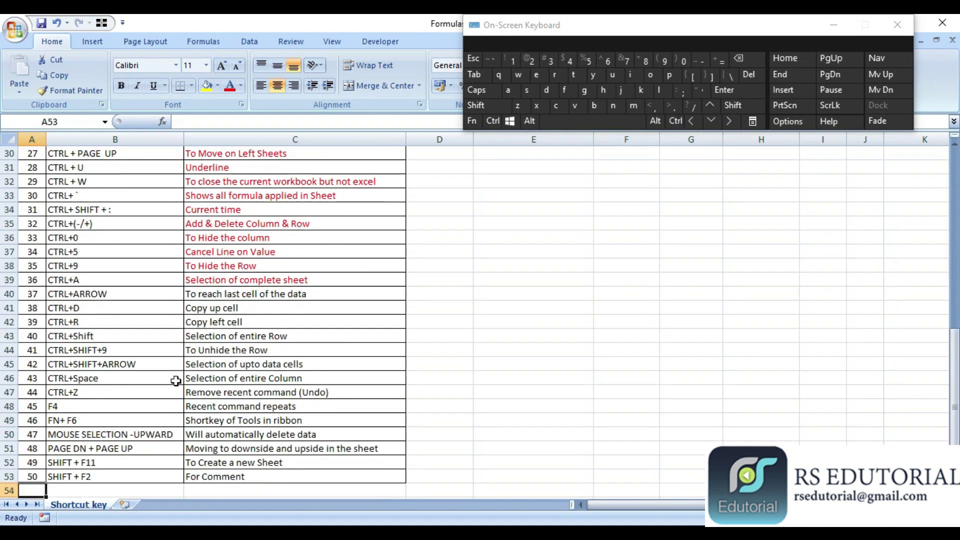
key("Page_Up")
key("Page_Up")
key("Up")
key("Up")
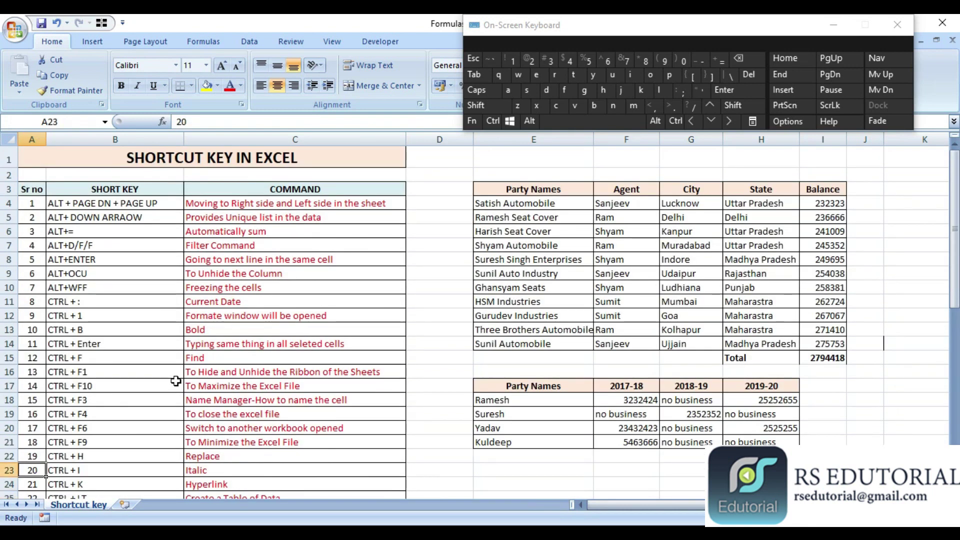
key("Page_Down")
left_click(249, 376)
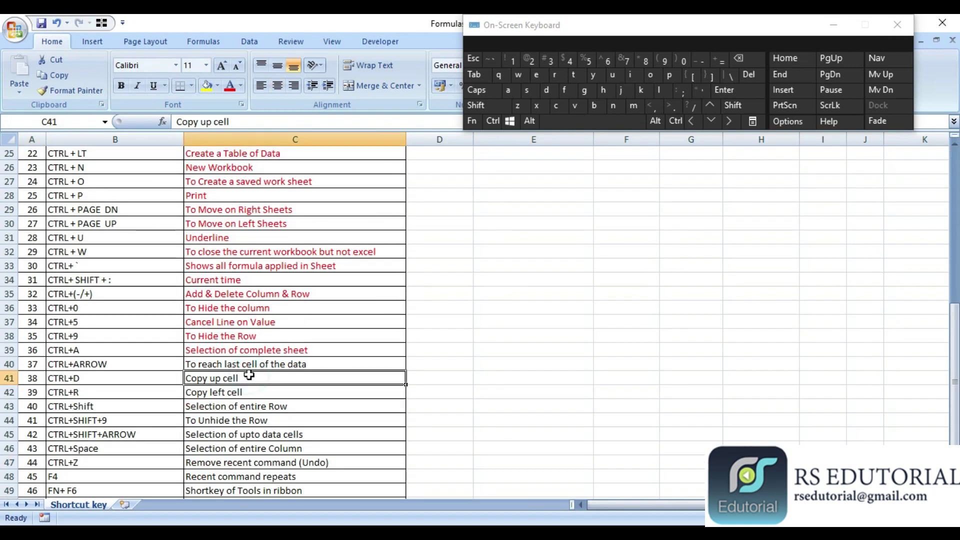
key("Page_Up")
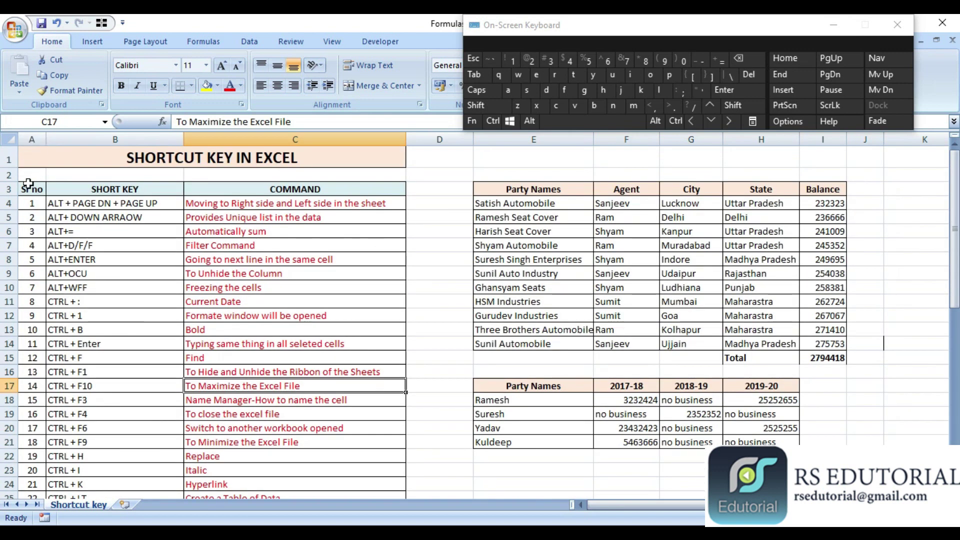
Jump along header row 3 to the Balance heading in I3 and step back to Party Names in E3
key("ctrl+Up")
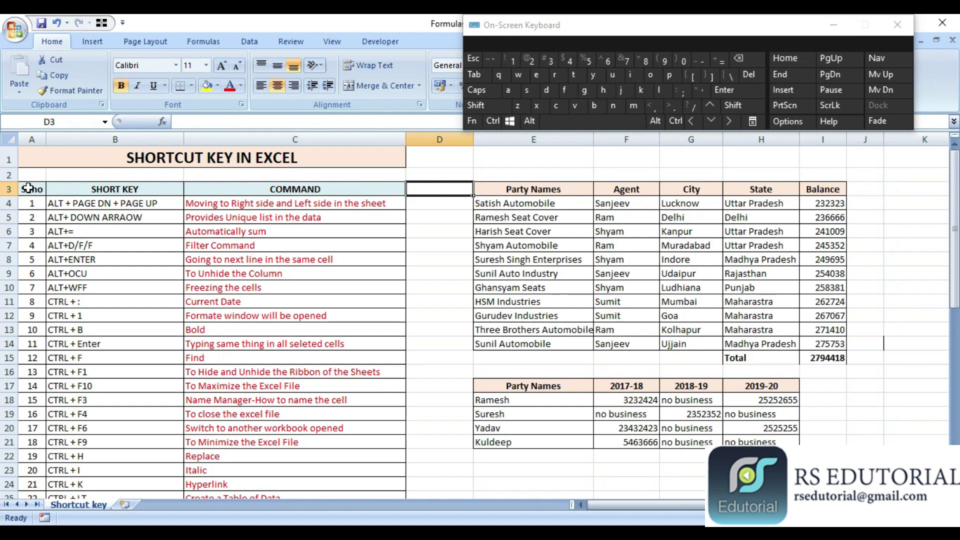
key("ctrl+Right")
key("ctrl+Right")
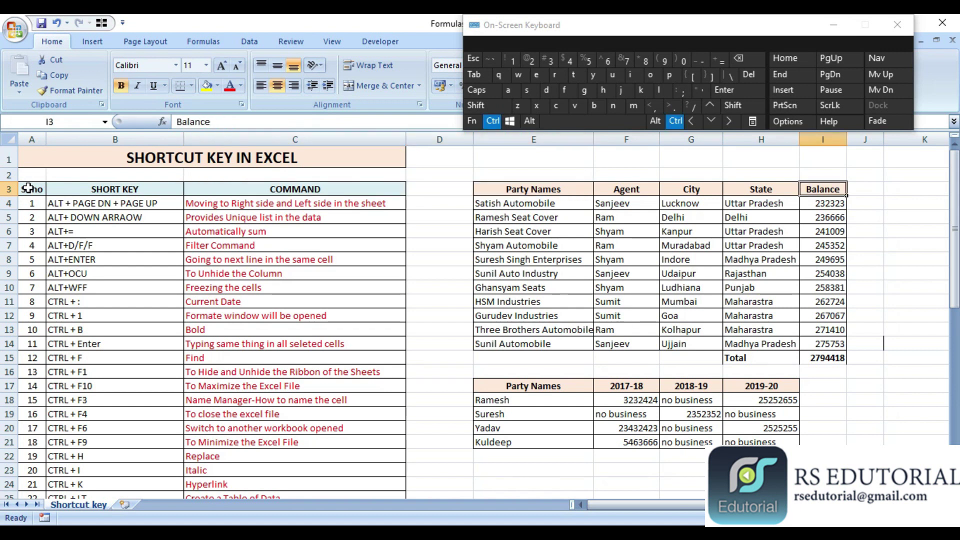
key("Left")
key("Left")
key("Left")
key("Left")
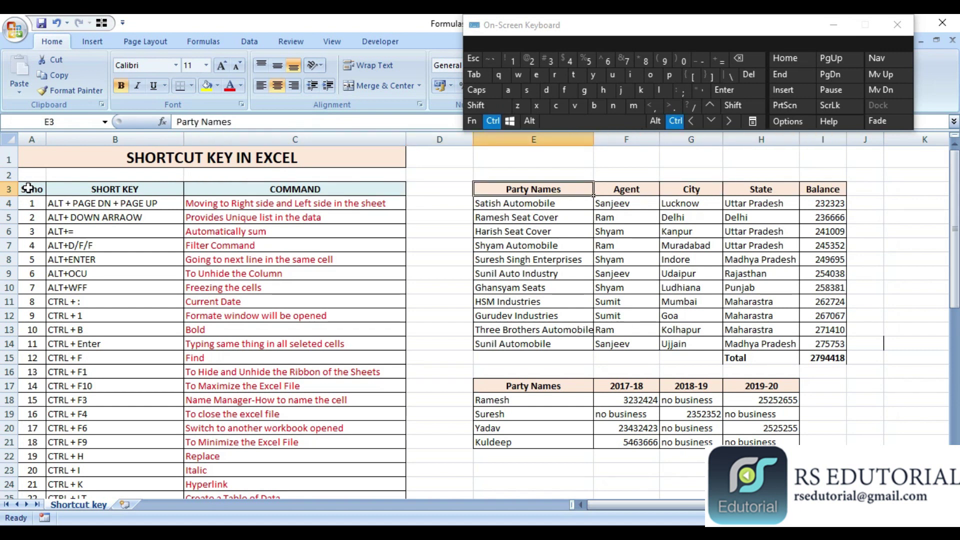
Jump between the edges of the party table: down to E14, back up to E3, across to I3, and back
key("ctrl+Down")
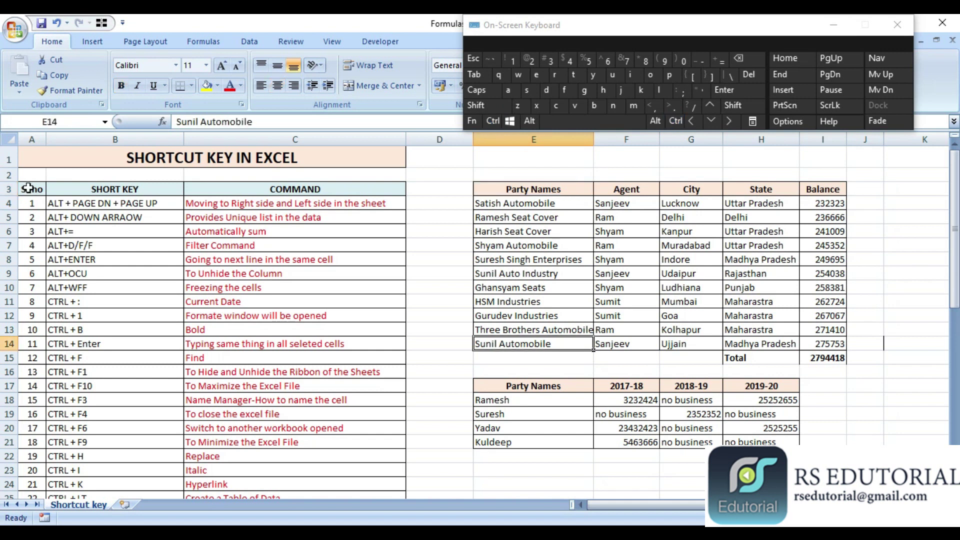
key("Down")
key("Up")
key("ctrl+Up")
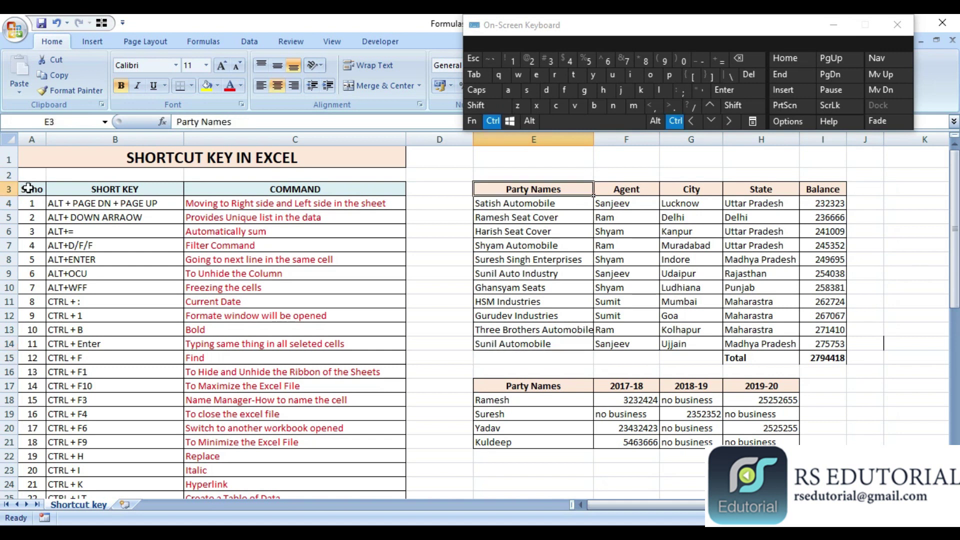
key("ctrl+Right")
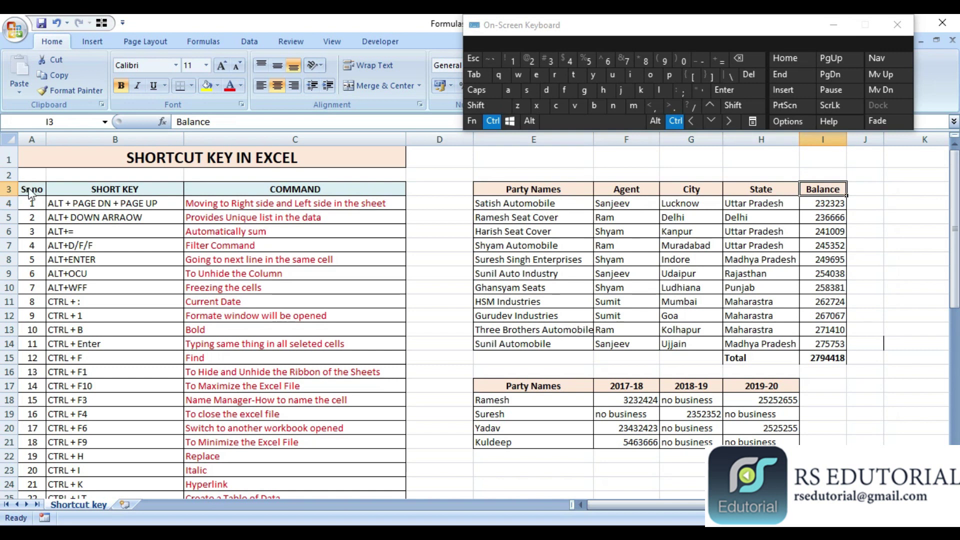
key("ctrl+Left")
key("Left")
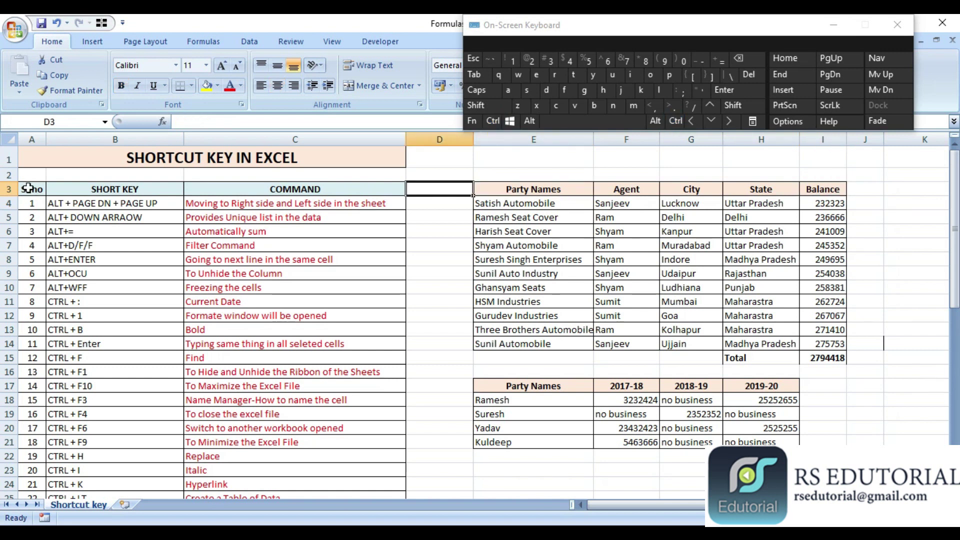
Color the To reach last cell of the data entry in cell C40 red
left_click(28, 188)
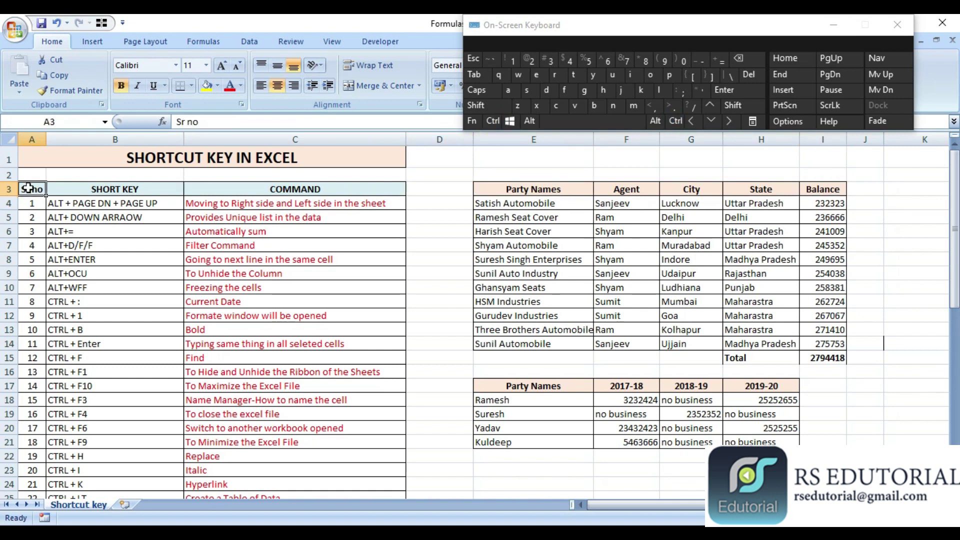
key("Page_Down")
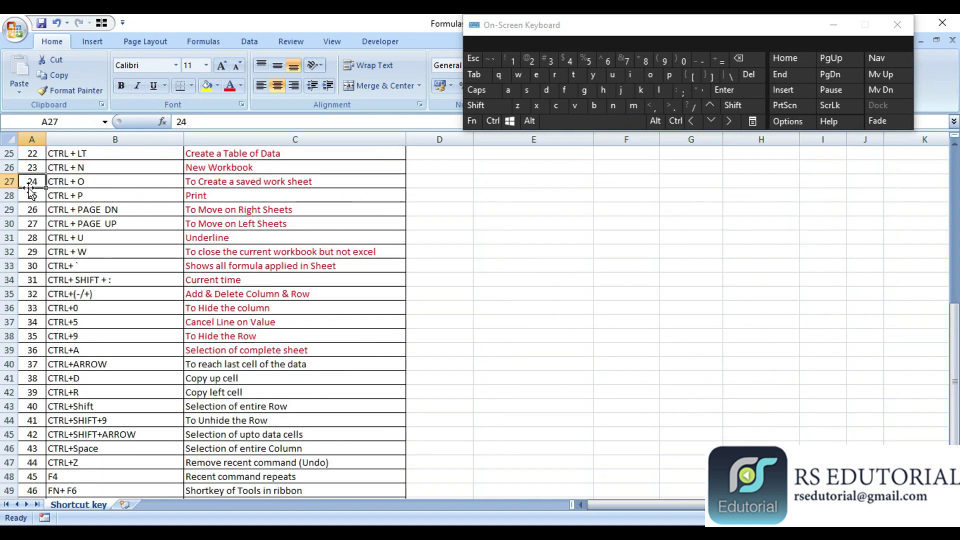
left_click(204, 364)
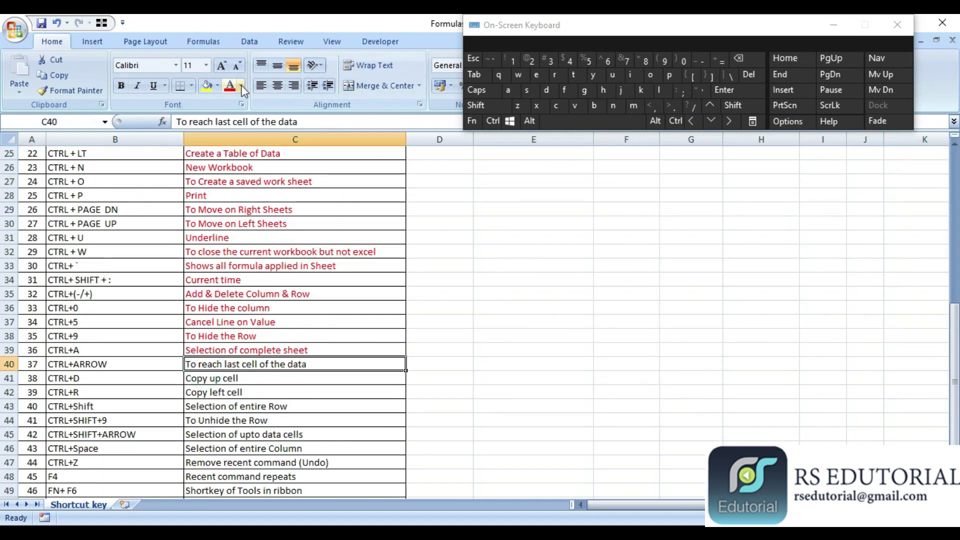
key("Down")
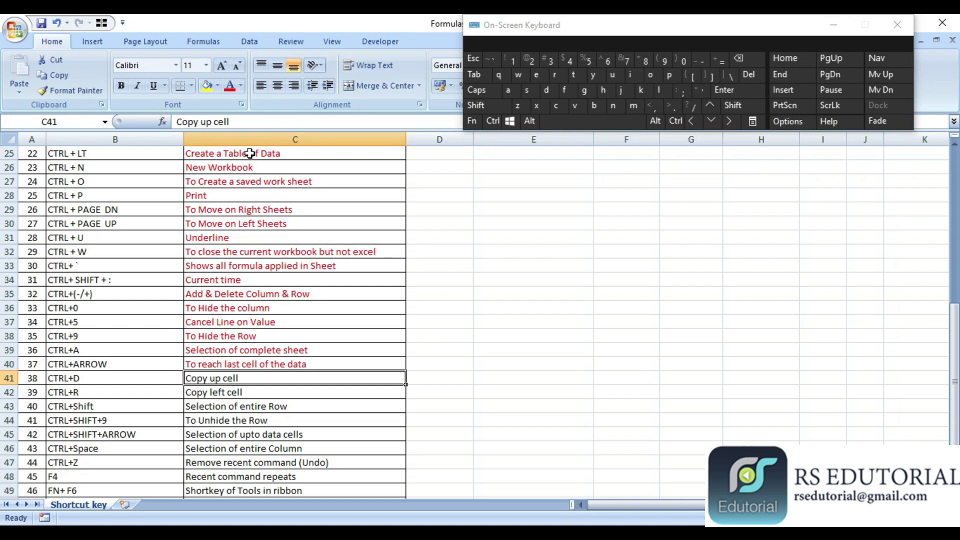
Change the text of cell C41 to "Copy upper cell"
left_click(214, 122)
type("per")
key("Return")
key("Up")
key("Up")
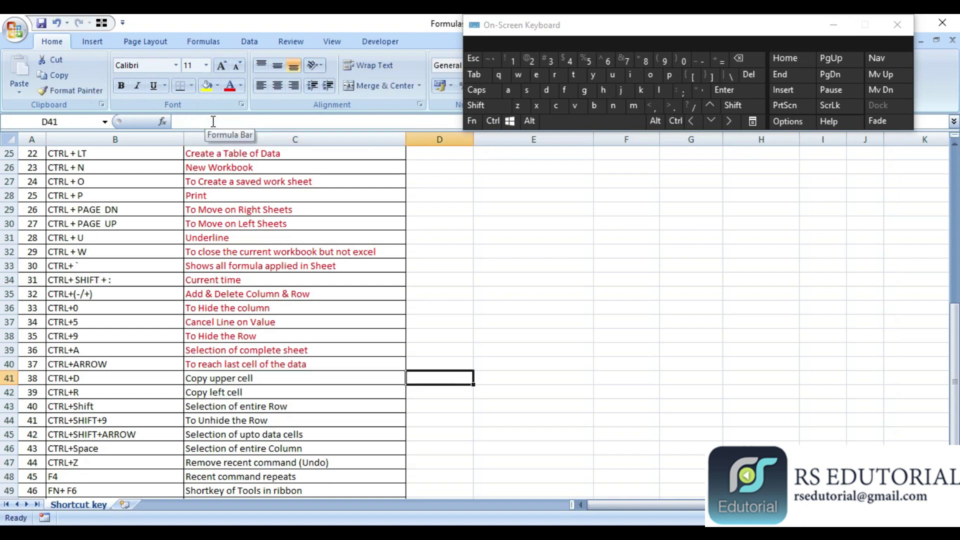
key("Down")
key("Up")
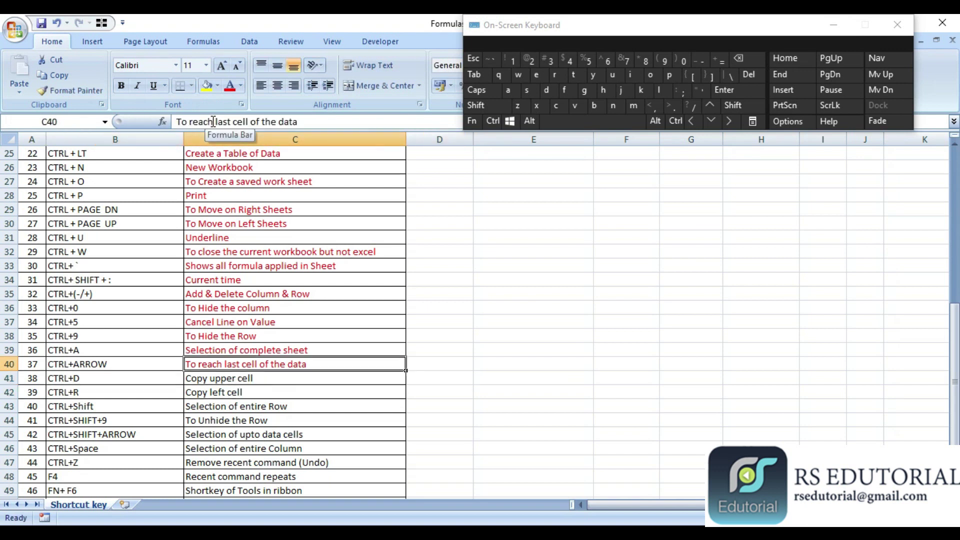
Enter a sample first name in cell D40, beside the CTRL+ARROW row
key("Down")
key("Down")
key("Right")
key("Up")
key("Up")
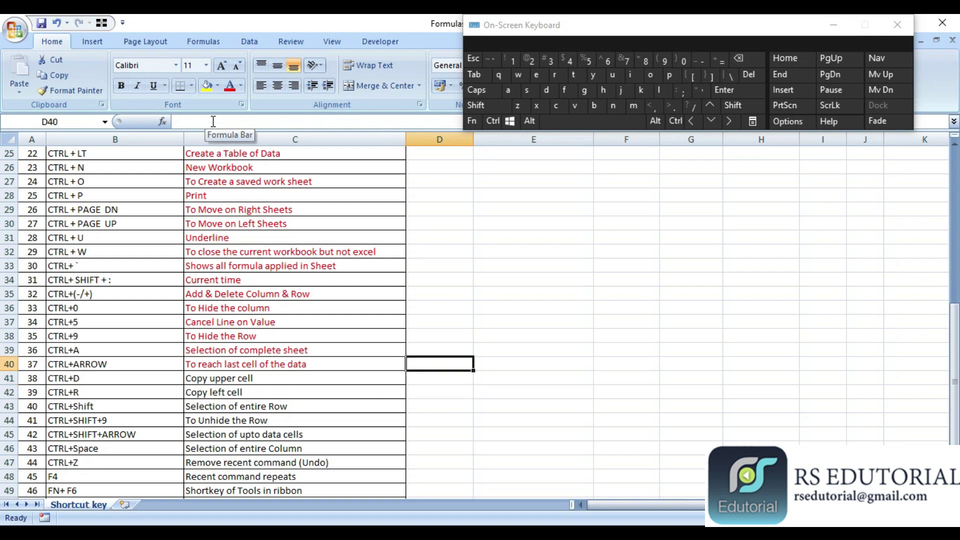
type("abc")
key("Escape")
type("Rajnish")
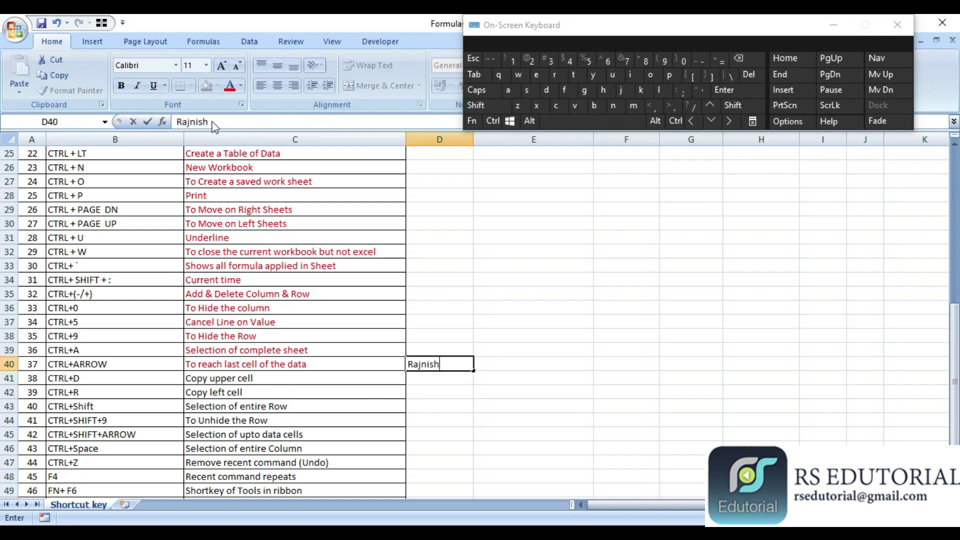
key("Return")
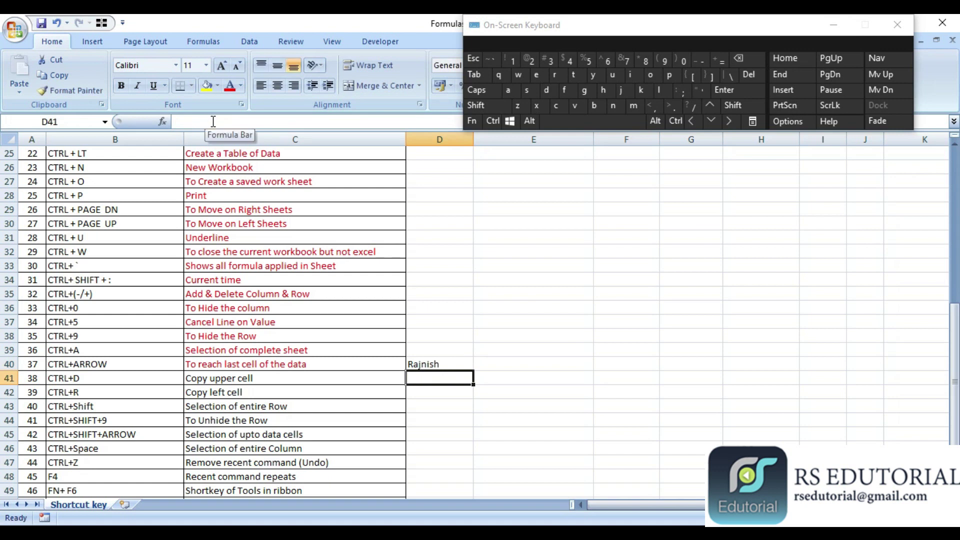
Fill cell D41 with the content of the cell above it
key("Right")
key("Left")
key("Left")
key("Right")
key("ctrl")
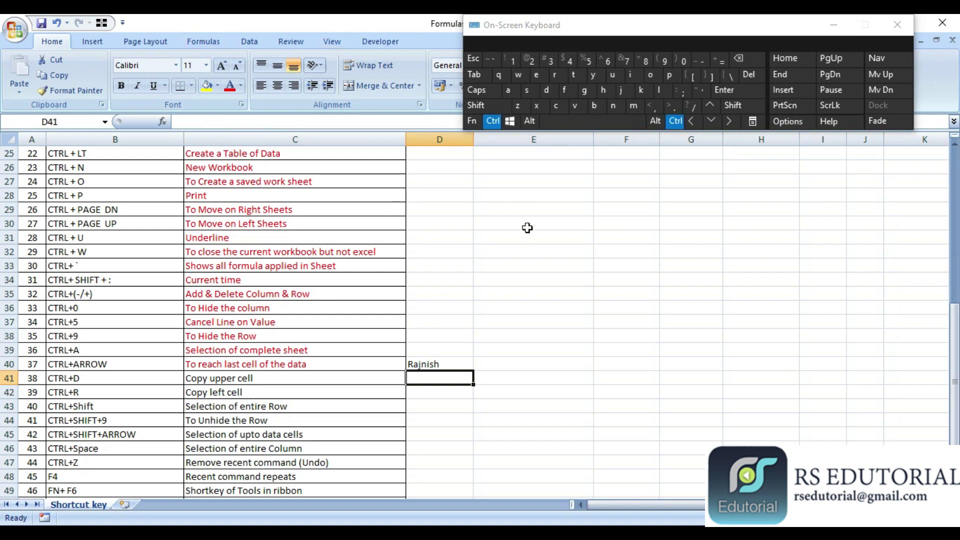
key("ctrl+d")
Fill cell E40 with the content of the cell to its left
key("Up")
key("Down")
key("Down")
key("Left")
key("Up")
key("Right")
key("Up")
key("Right")
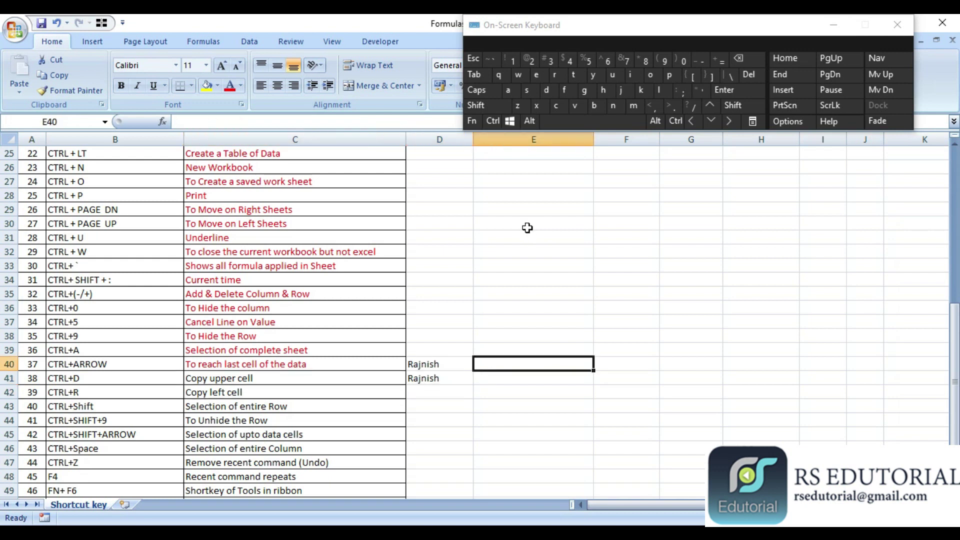
key("ctrl")
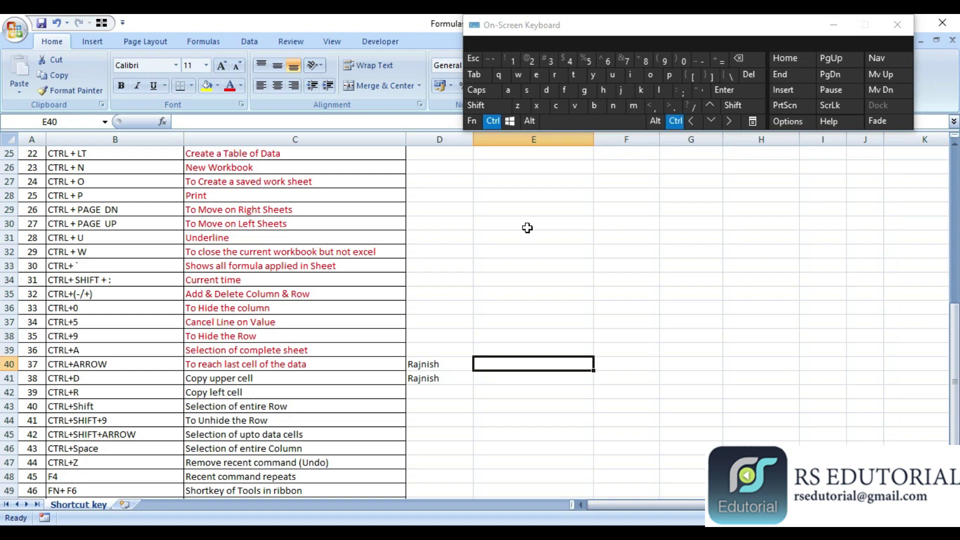
key("ctrl+r")
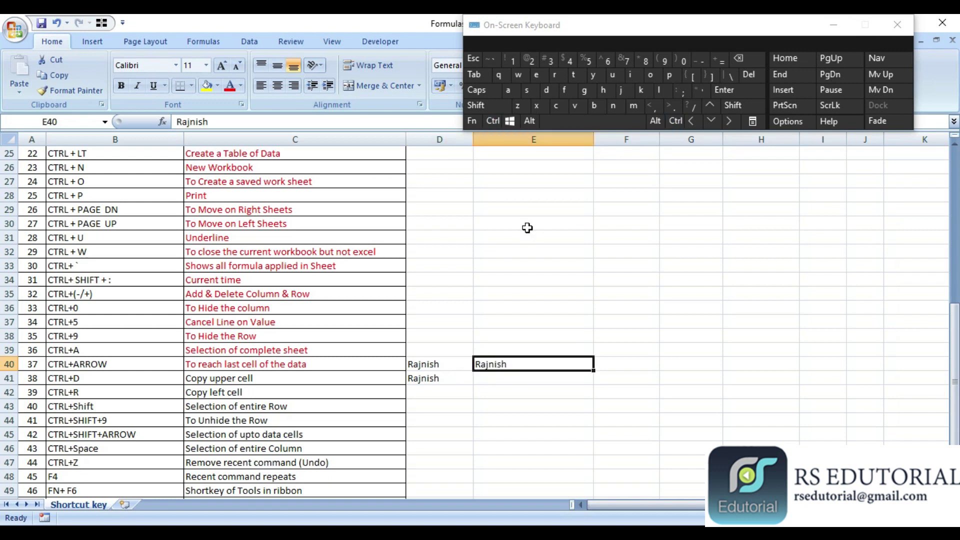
Clear the sample entries from cells D40:E41
key("Left")
key("shift+Down")
key("shift+Right")
key("Delete")
Color the Copy upper cell and Copy left cell entries in C41:C42 red
key("Left")
key("Left")
key("Down")
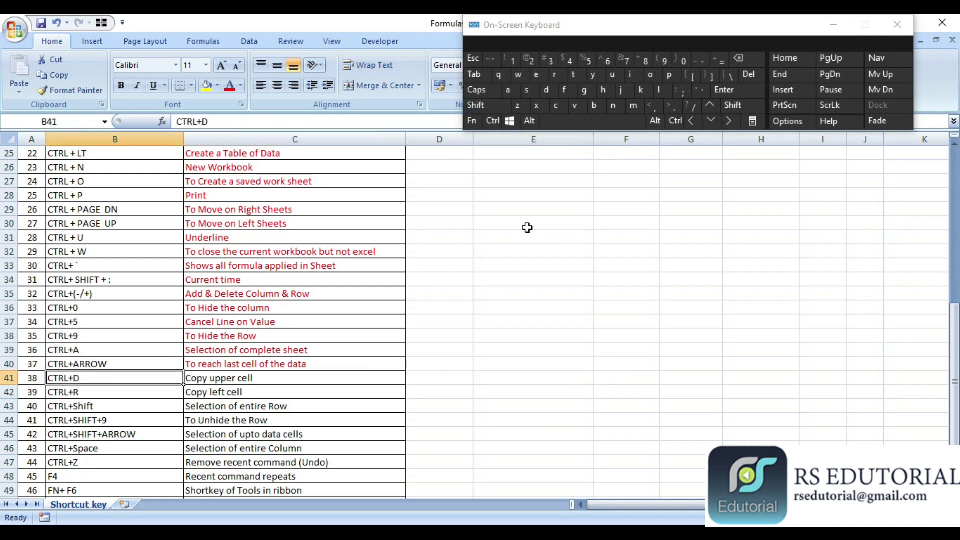
key("Right")
key("shift+Down")
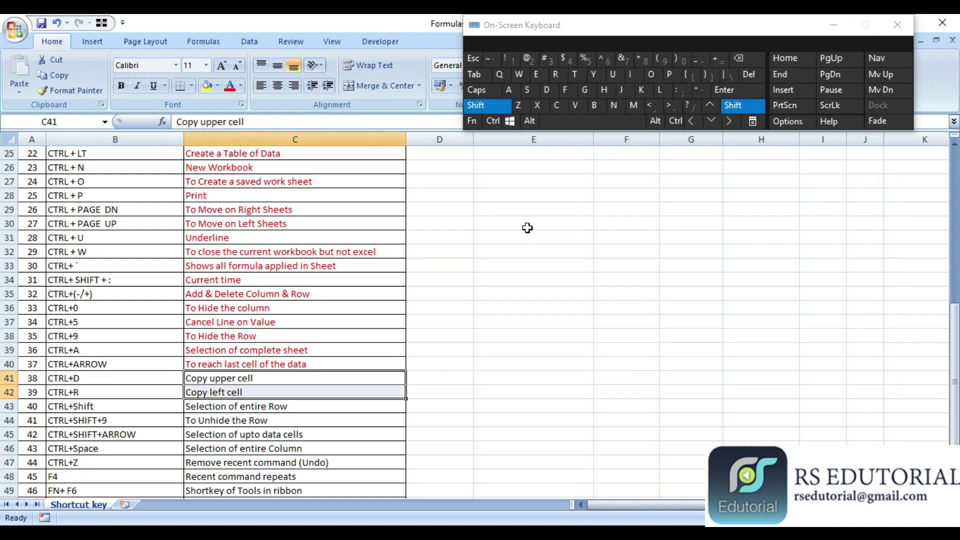
left_click(230, 86)
Change the shortcut text in cell B43 to "SHIFT + Space"
key("Down")
key("Down")
key("Down")
key("Down")
key("Down")
key("Down")
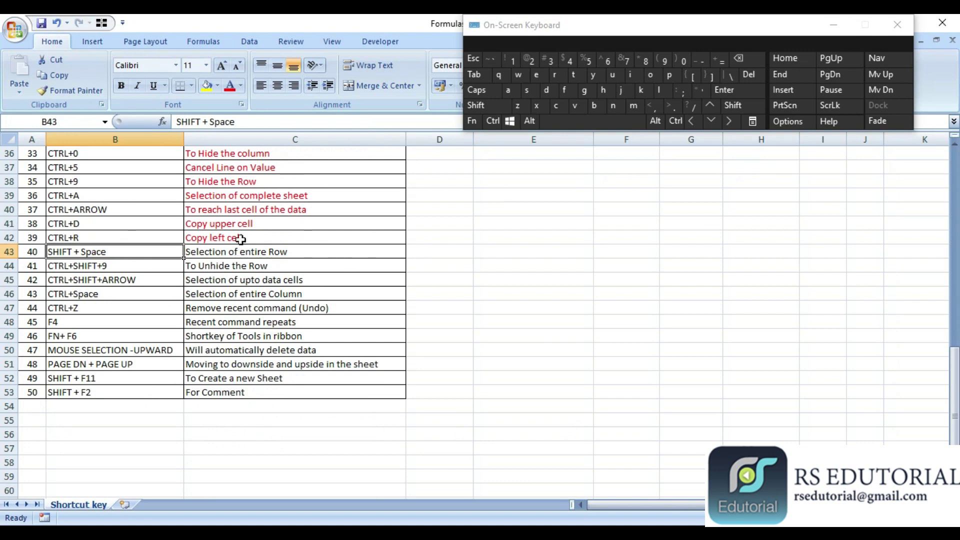
Select the entire row 43 from cell C43 and color its Selection of entire Row entry red
key("Right")
key("Left")
key("Left")
key("Right")
key("Left")
key("Right")
key("Right")
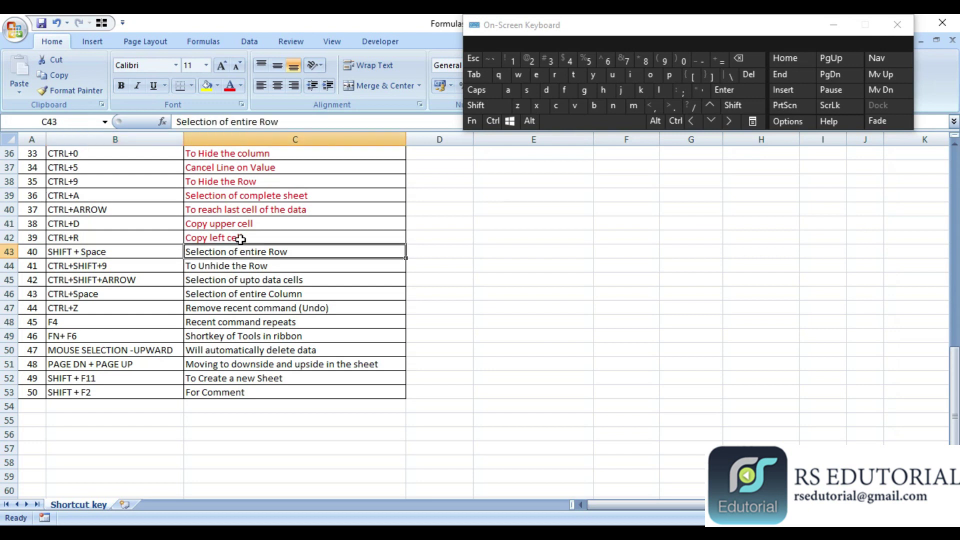
key("shift+space")
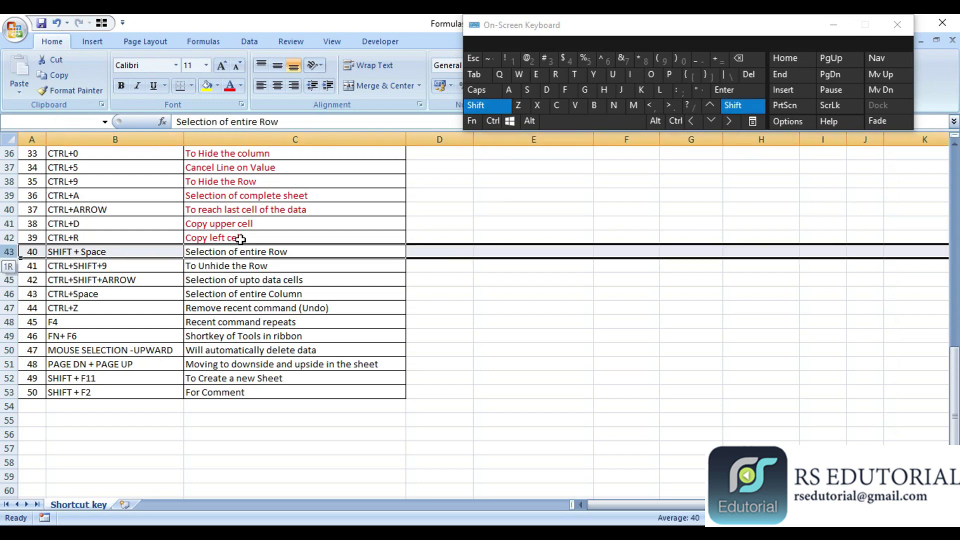
key("shift+space")
key("Right")
key("Left")
key("shift+space")
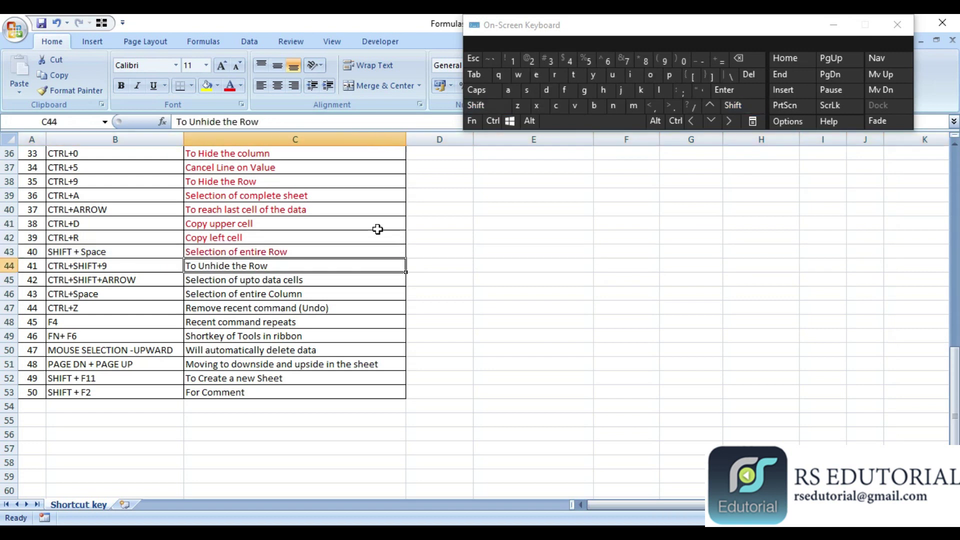
key("ctrl+z")
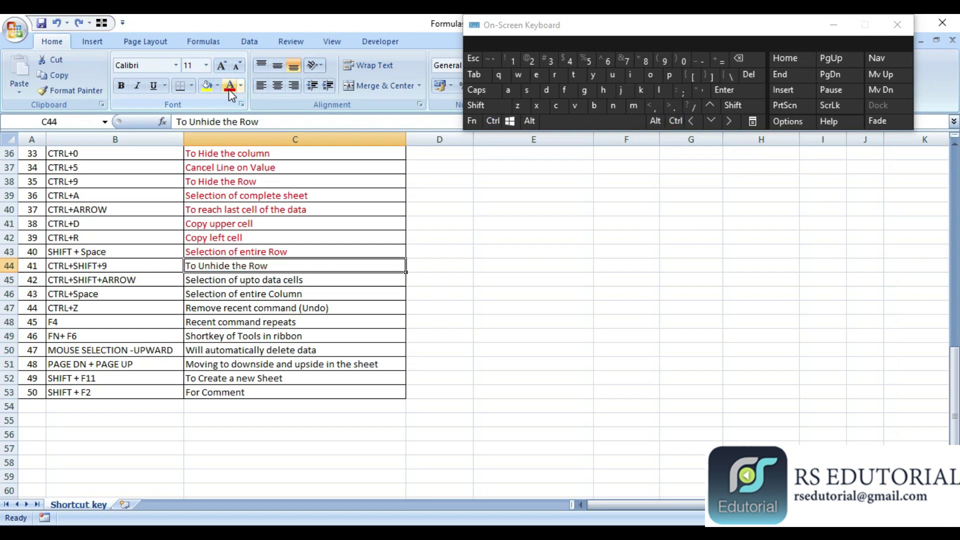
Select the entire row 43 from cell C43 and hide it
key("Up")
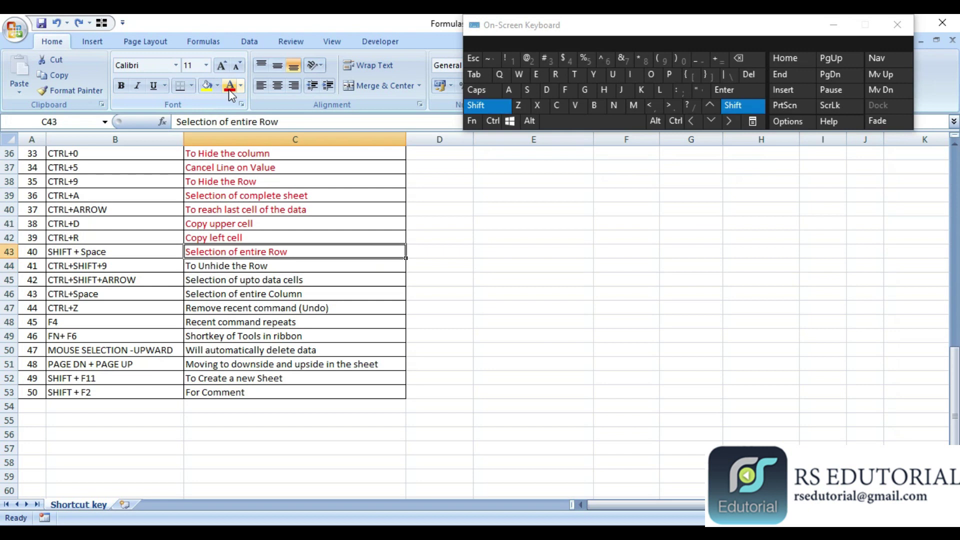
key("shift+space")
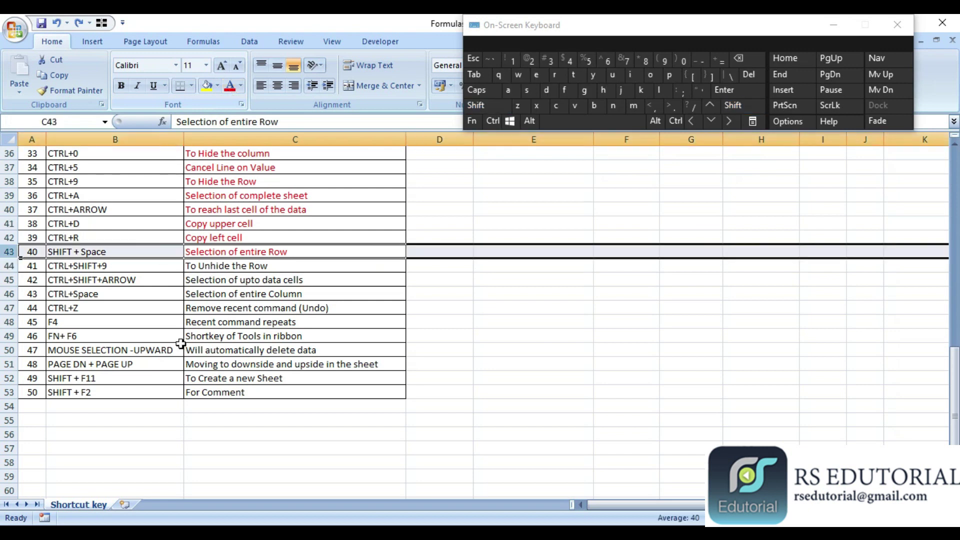
right_click(249, 252)
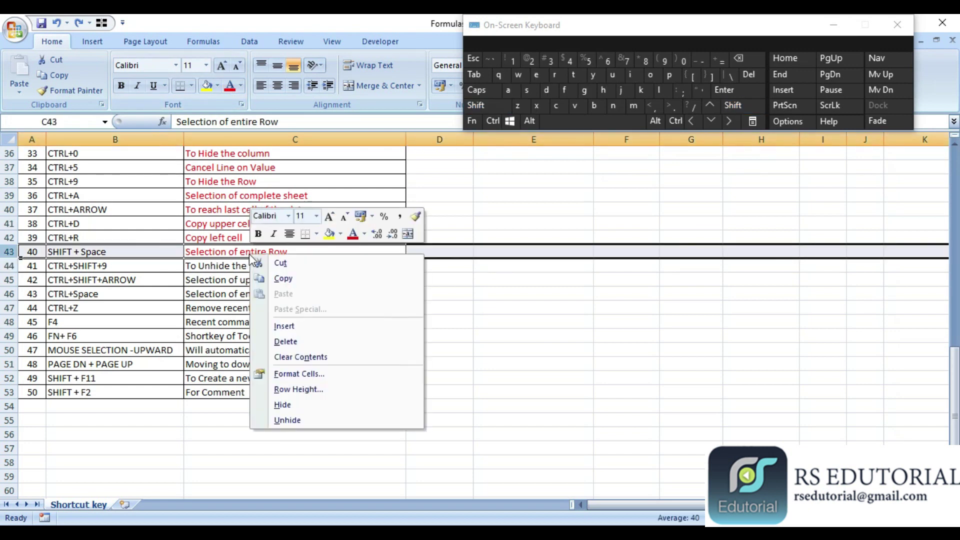
left_click(310, 405)
left_click(322, 280)
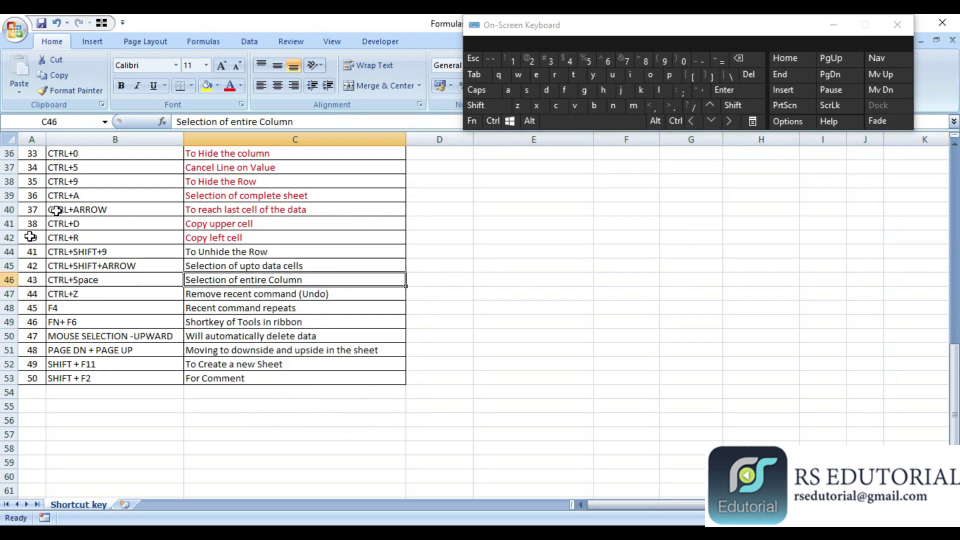
Unhide row 43 by selecting the rows around it, 42 to 44
left_click_drag(10, 237, 10, 250)
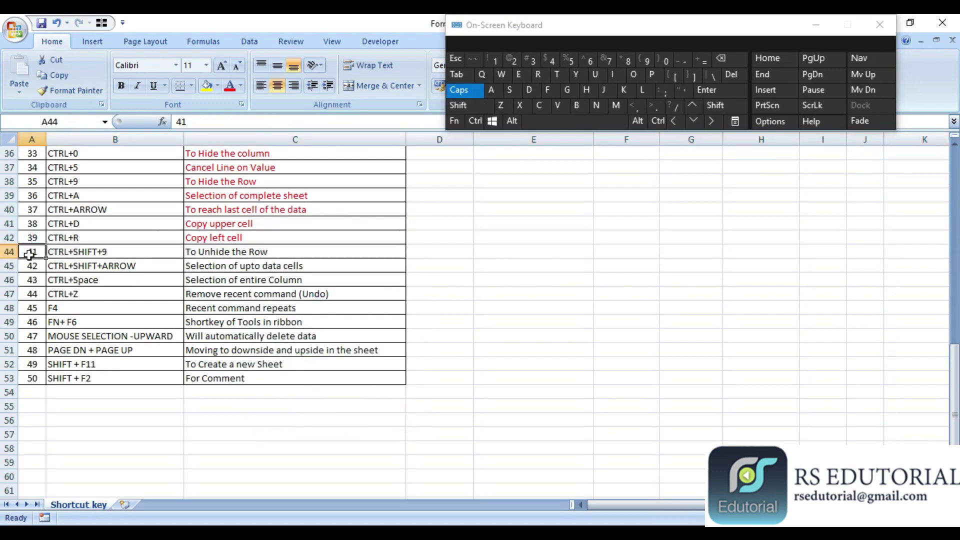
key("Up")
key("shift+space")
key("shift+Down")
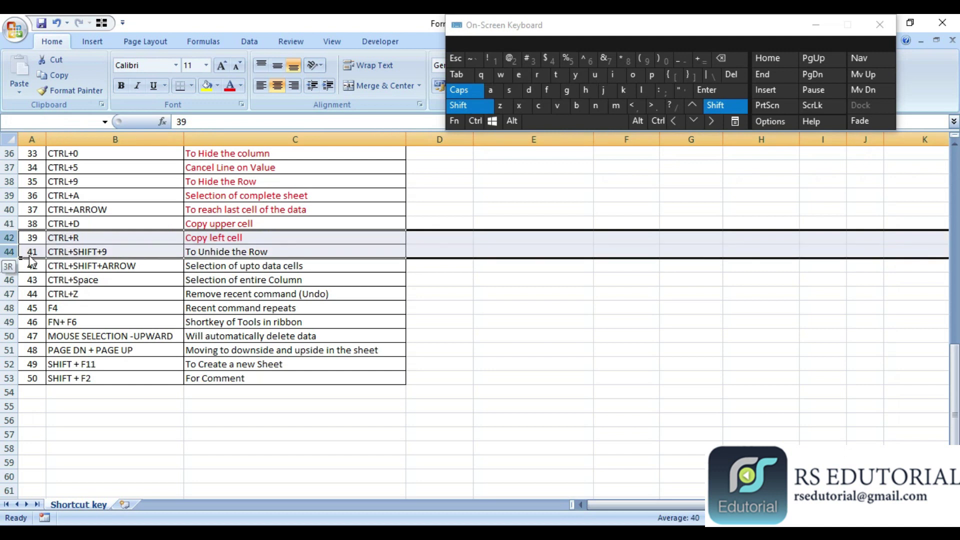
key("ctrl+shift+9")
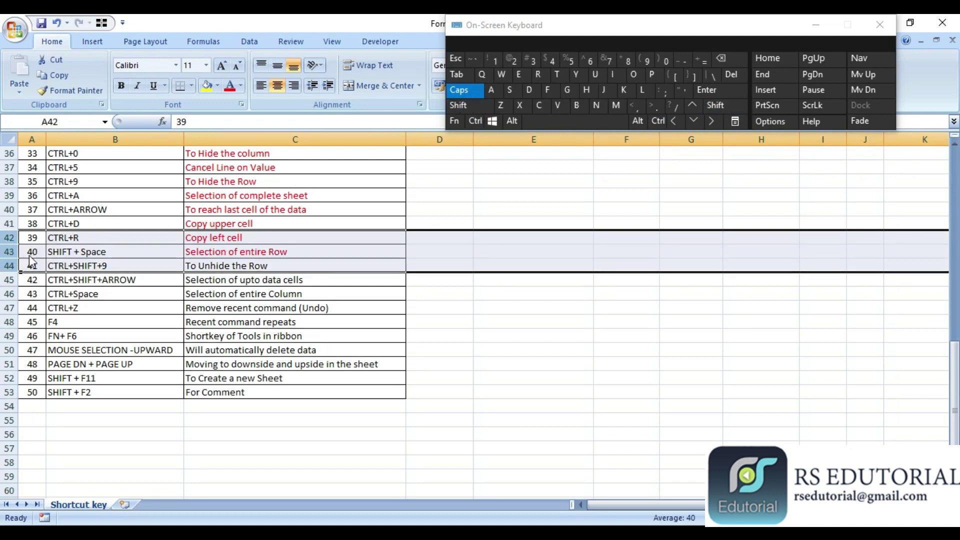
Hide row 43 again and unhide it with rows 42 to 46 selected
key("ctrl+9")
left_click(83, 238)
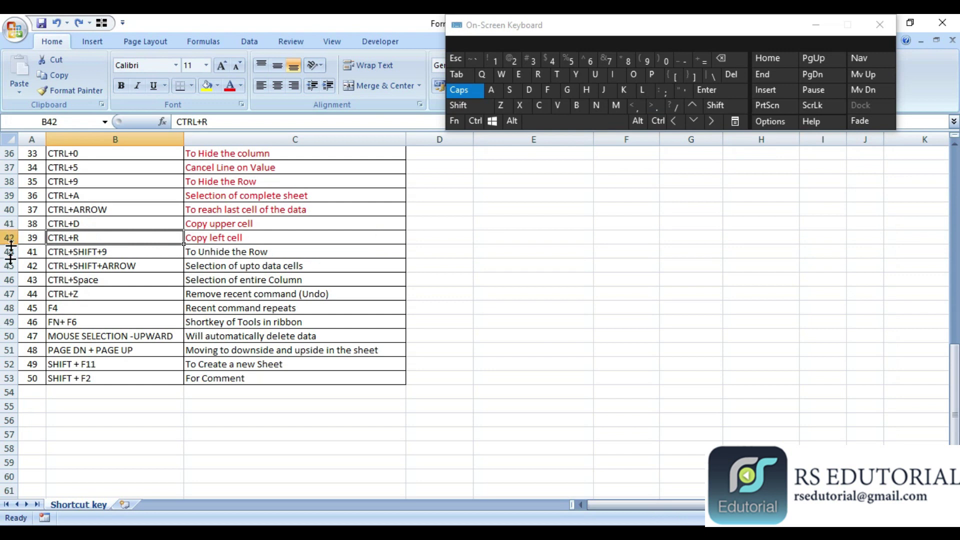
left_click(81, 237)
left_click_drag(10, 238, 10, 283)
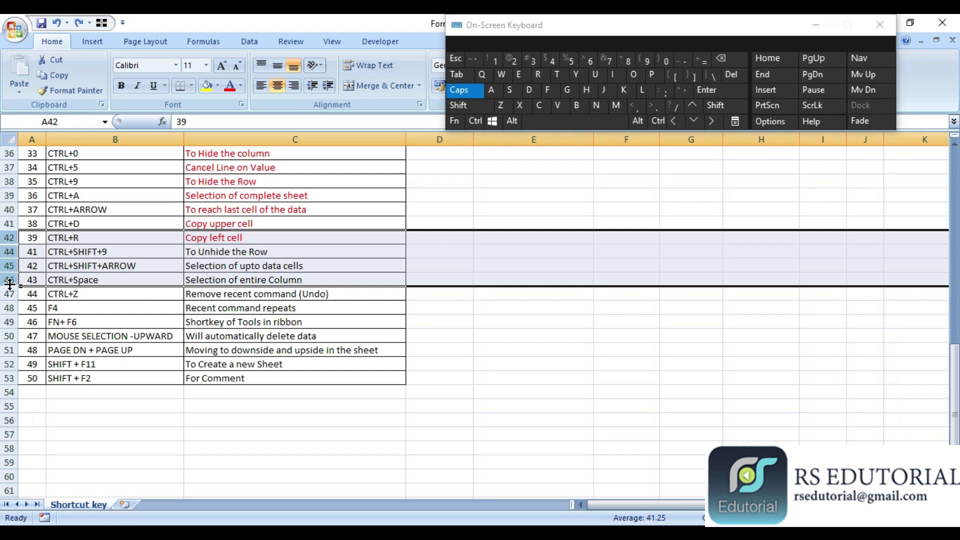
key("ctrl+shift+9")
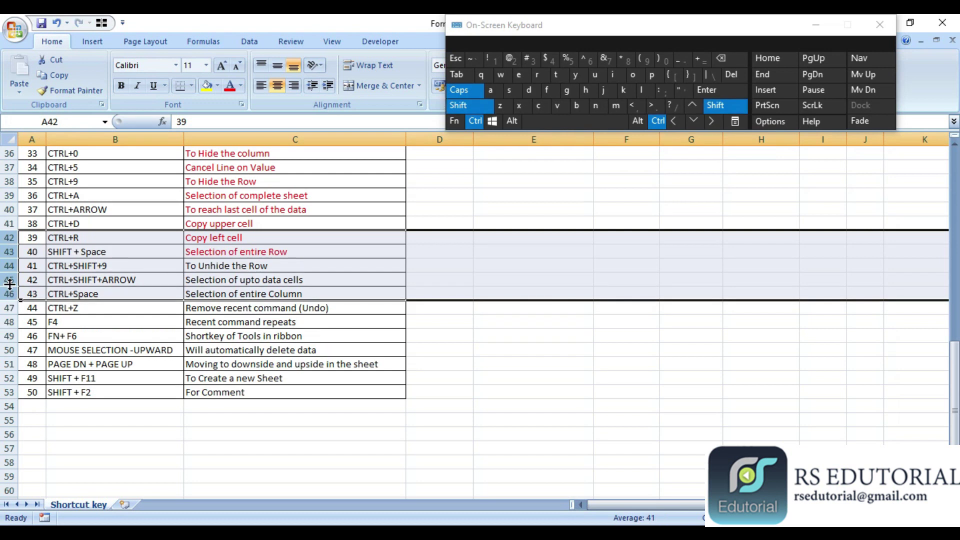
left_click(215, 257)
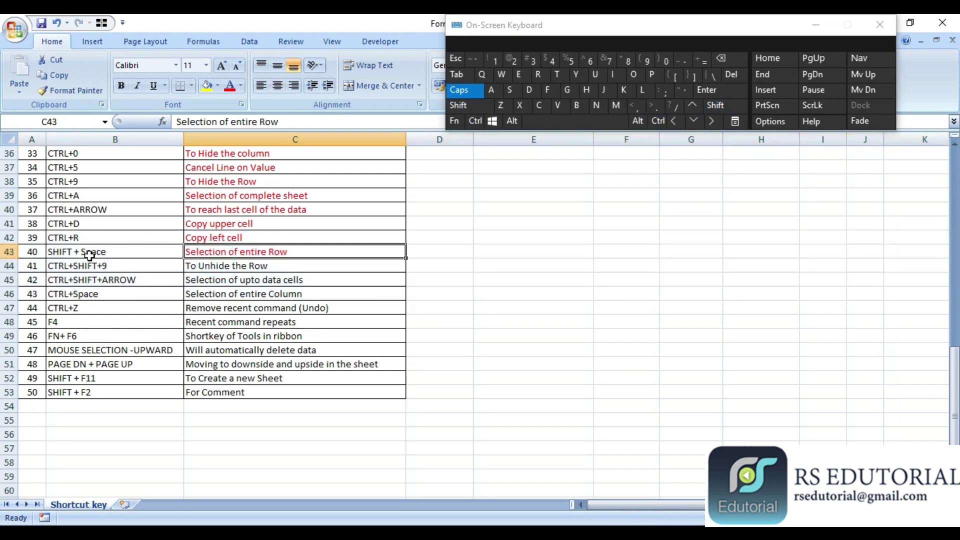
Color the To Unhide the Row entry in cell C44 red
left_click(155, 265)
left_click(195, 266)
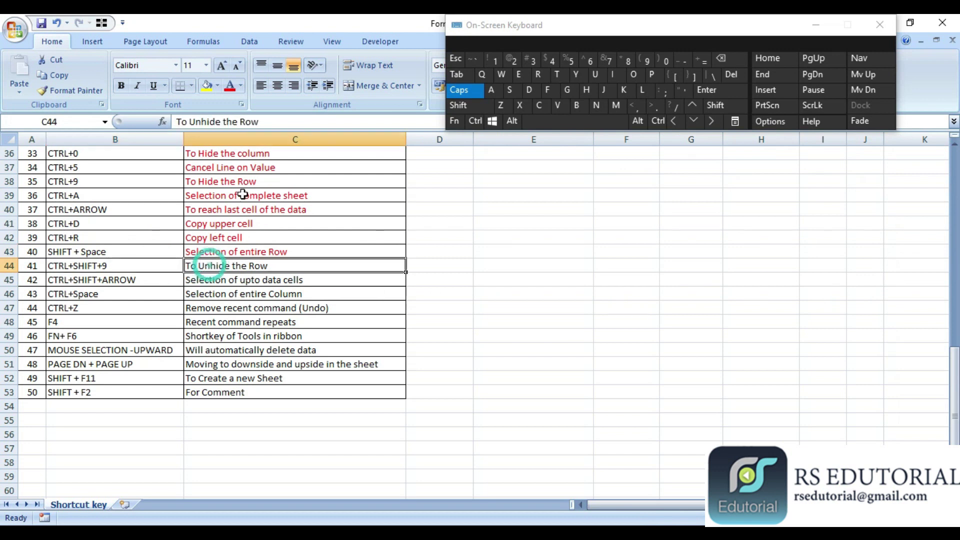
left_click(229, 86)
Change the text of cell C45 to "Selection upto data cells"
key("Down")
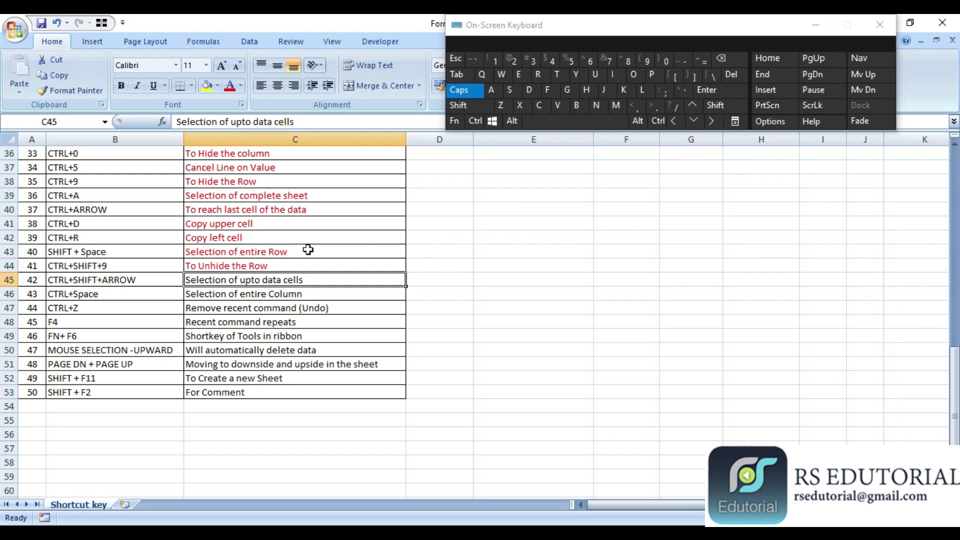
left_click(261, 279)
double_click(241, 279)
key("BackSpace")
key("BackSpace")
key("BackSpace")
key("Return")
Select the Sr no column of the shortcut list from A3 down to its last data cell
left_click(280, 241)
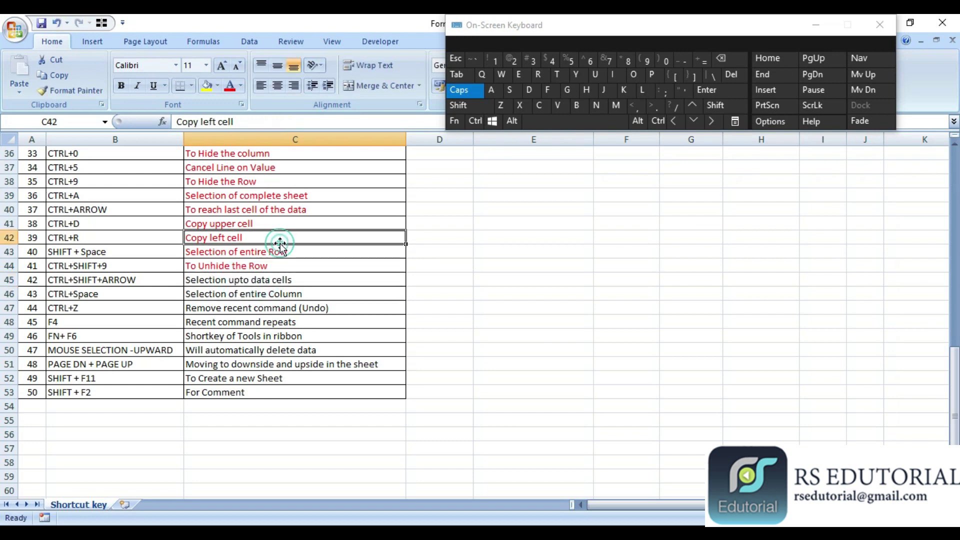
left_click(250, 276)
key("Page_Up")
scroll(250, 275, "up", 4)
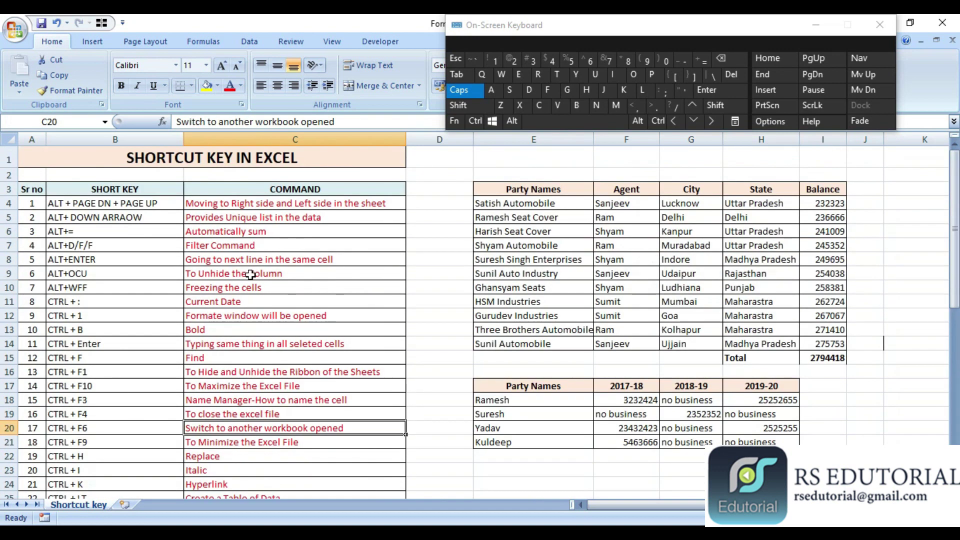
key("Page_Down")
key("Page_Down")
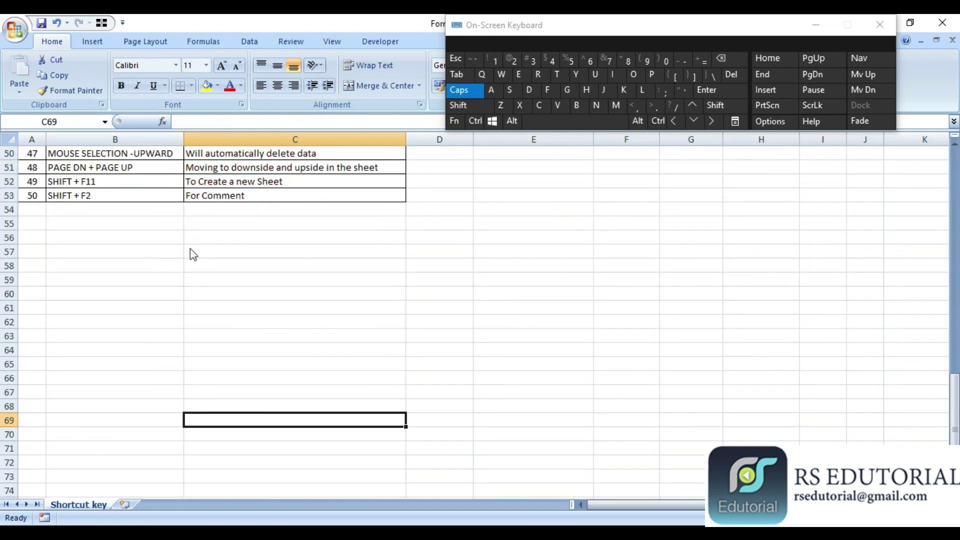
key("Page_Up")
key("Page_Up")
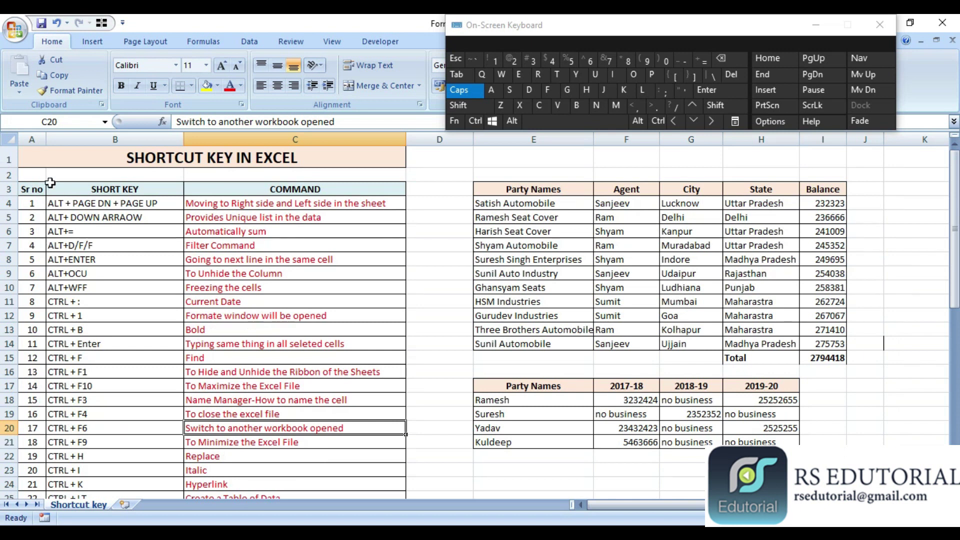
left_click(28, 189)
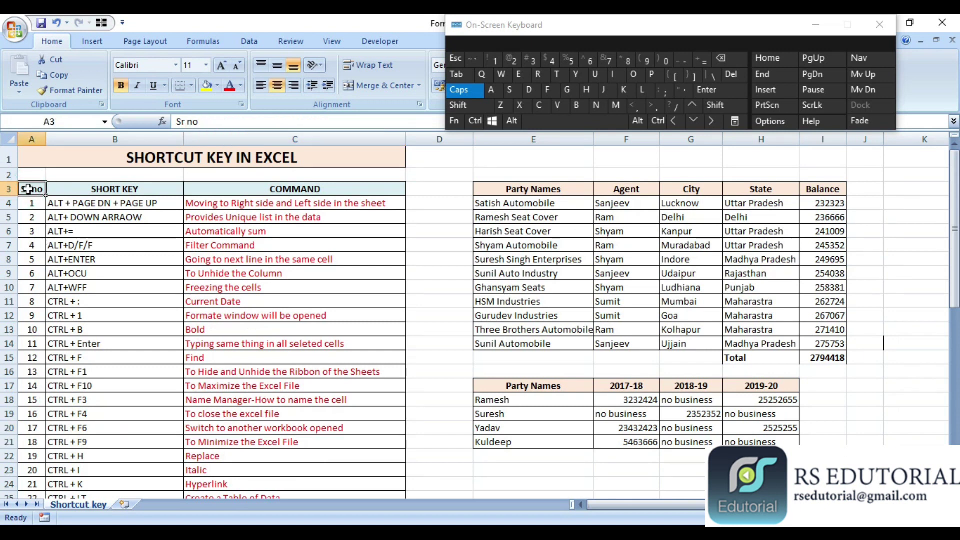
key("ctrl+shift+Down")
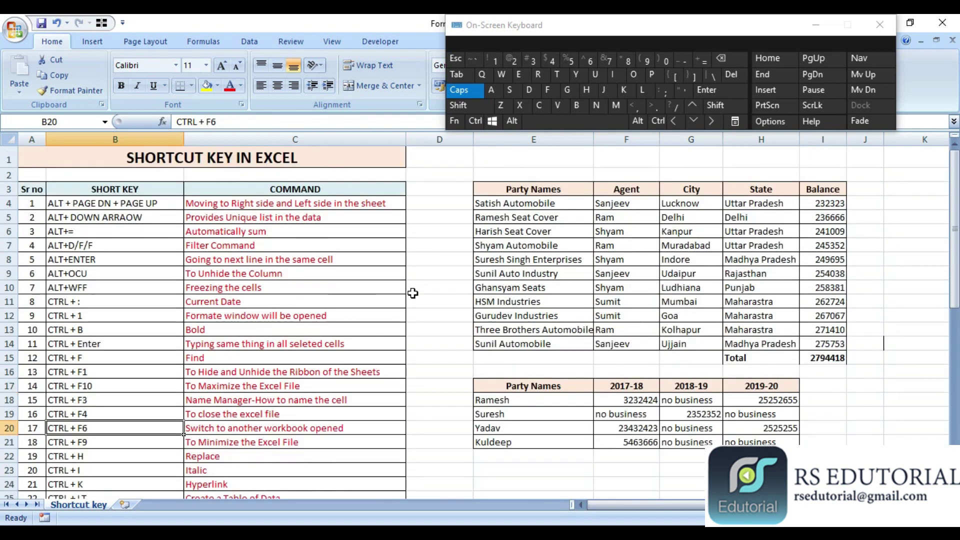
Select the party data block from the Party Names header in E3 across to Balance and down to its last filled row
left_click(511, 188)
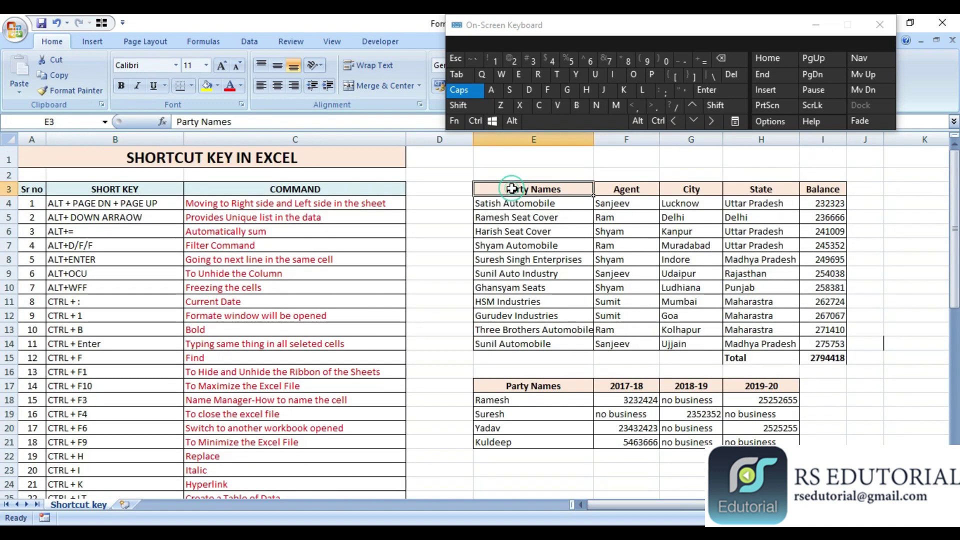
key("ctrl+shift+Right")
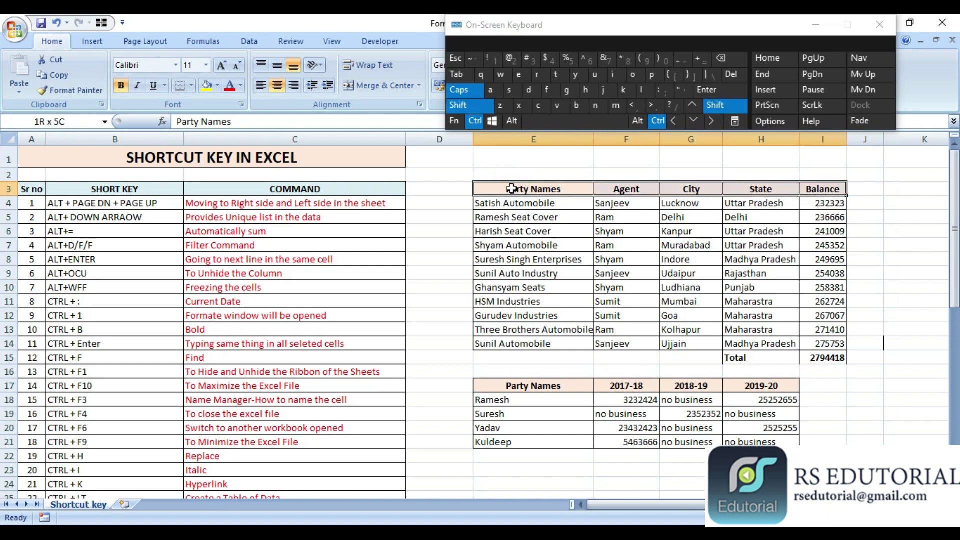
key("ctrl+shift+Down")
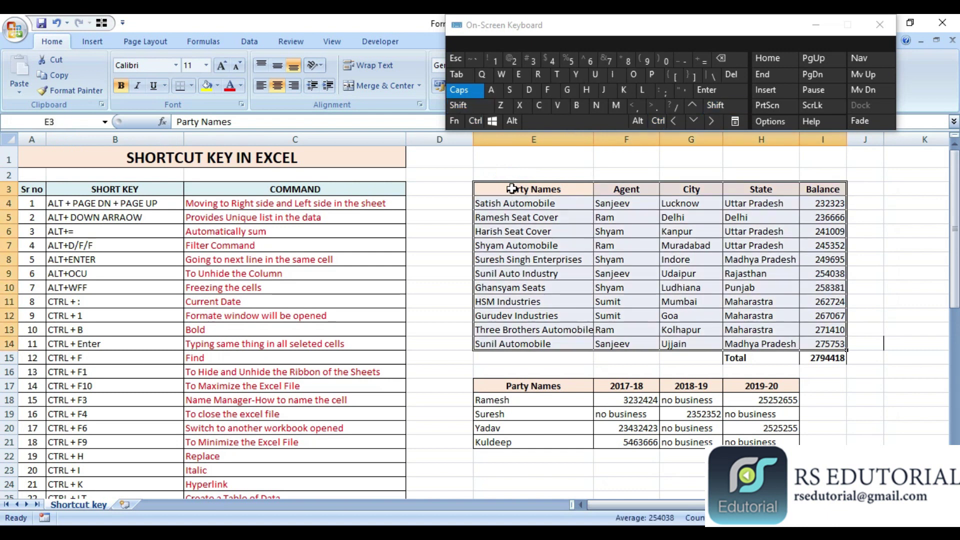
Reselect the header row from E3 to the last data column and extend the selection down to row 14
left_click(512, 189)
key("ctrl+shift")
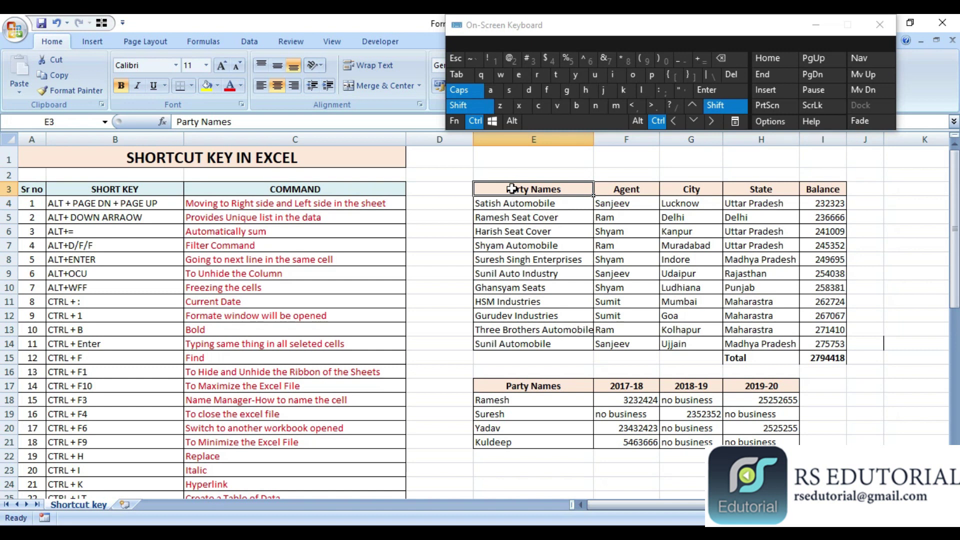
key("ctrl+shift+Right")
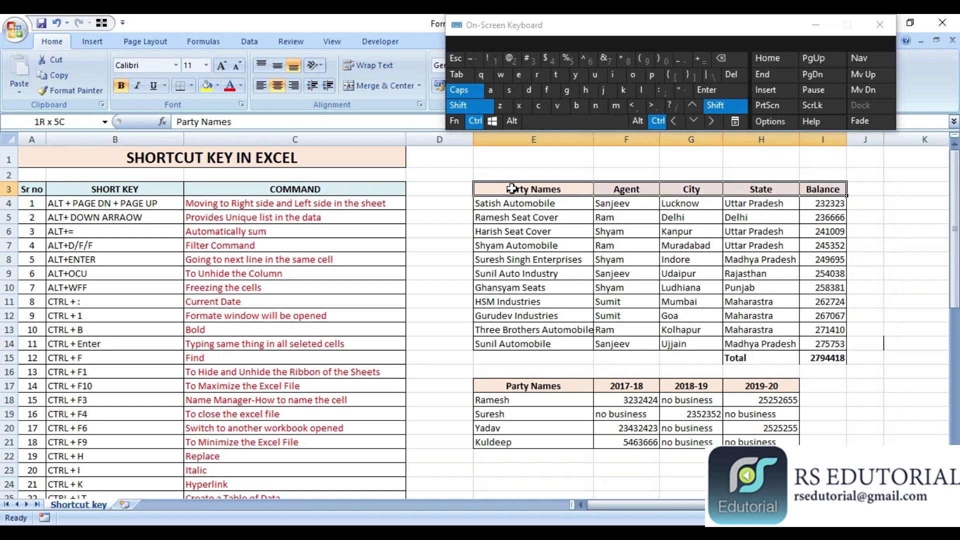
left_click(511, 189)
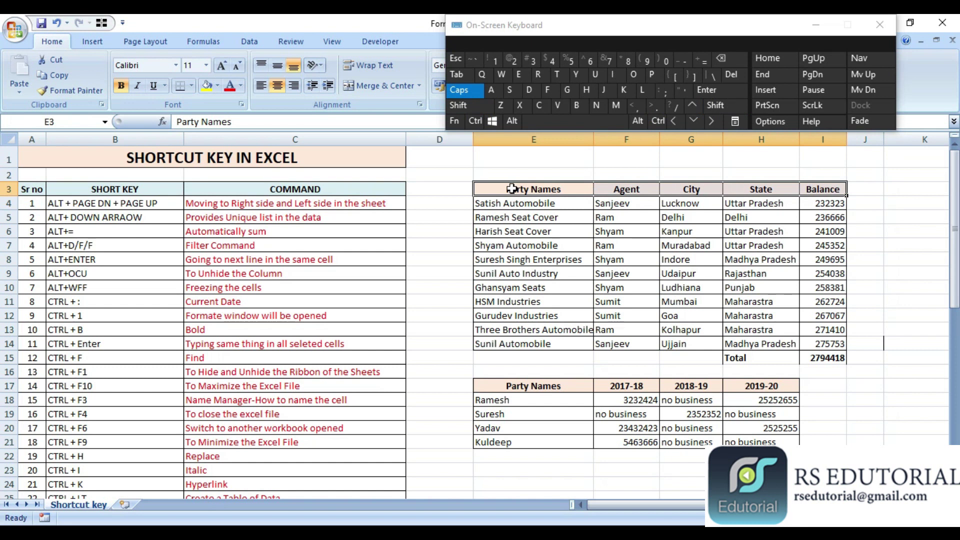
key("ctrl+shift")
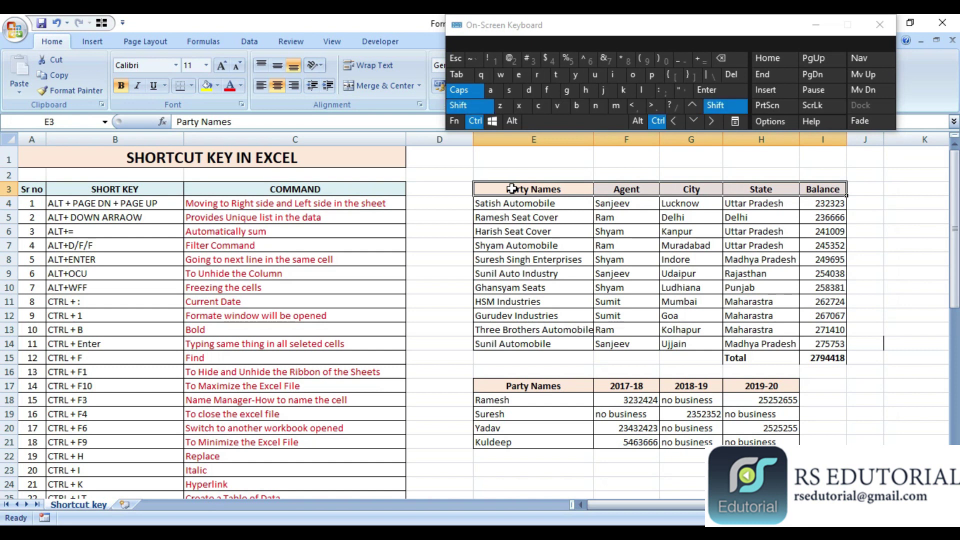
key("ctrl+shift+Down")
key("ctrl+shift+Right")
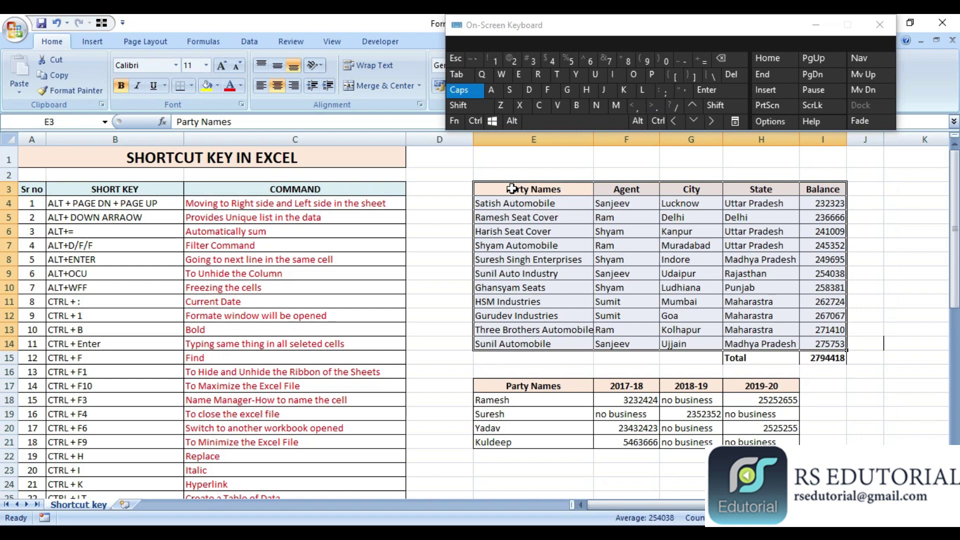
Select the header row backwards from the Balance cell I3 to the Party Names cell
key("Right")
key("Right")
key("Right")
key("Right")
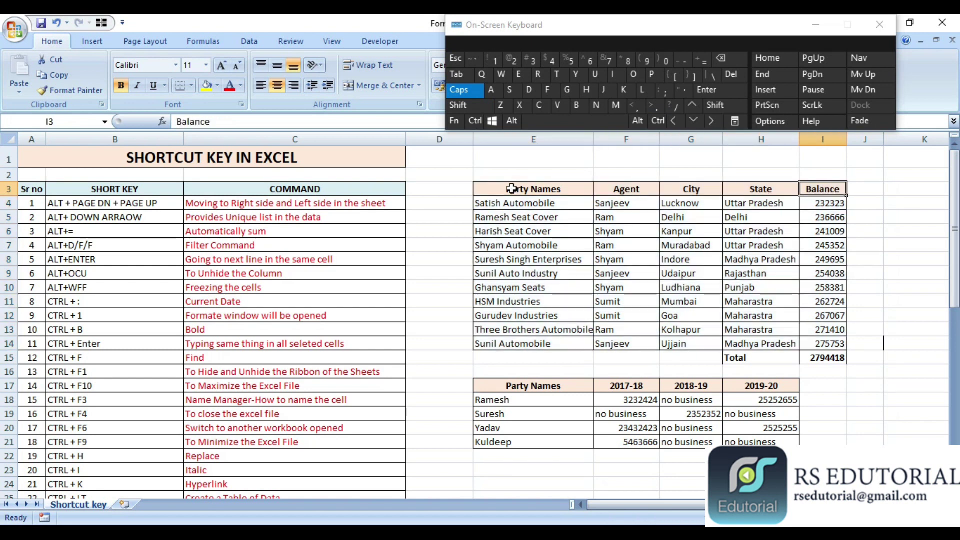
key("ctrl+shift")
key("ctrl+shift+Left")
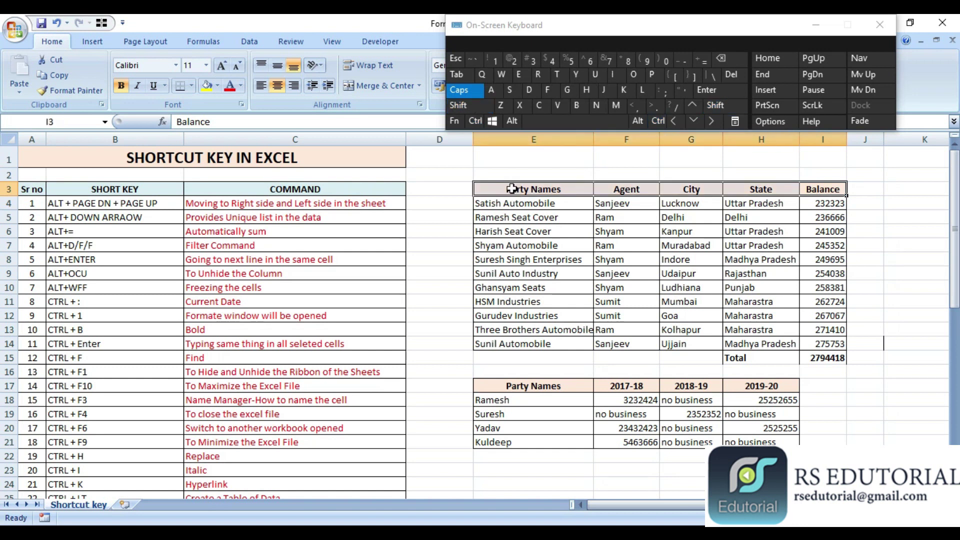
Color the Selection upto data cells entry in cell C45 red
key("Page_Down")
key("Page_Down")
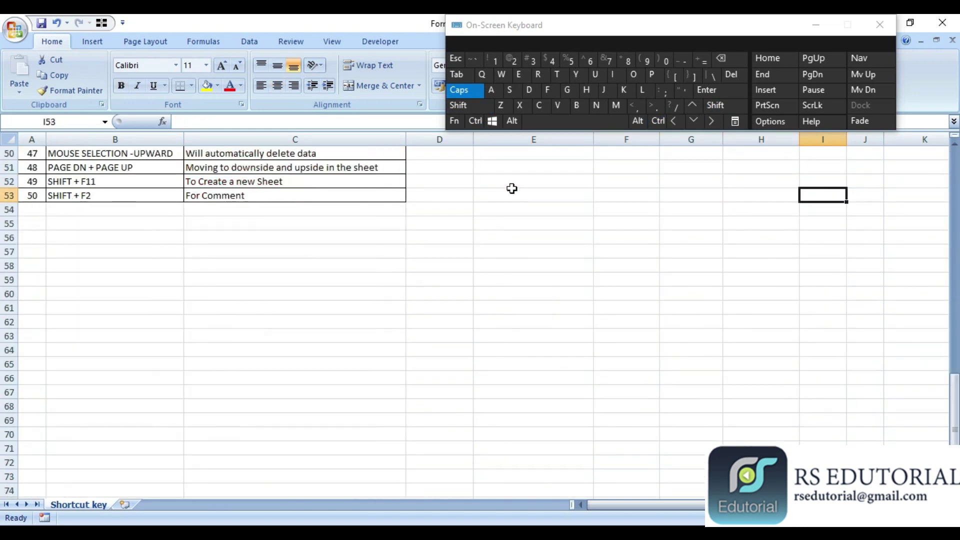
key("Page_Up")
key("Left")
key("Home")
key("Down")
key("Down")
key("Down")
key("Down")
key("Down")
key("Down")
key("Down")
key("Down")
key("Down")
key("Down")
key("Down")
key("Down")
key("Down")
key("Down")
key("Down")
key("Down")
key("Down")
key("Down")
key("Down")
key("Down")
key("Down")
key("Up")
key("Up")
key("Up")
key("Up")
key("Up")
key("Up")
key("Up")
key("Up")
key("Up")
key("Up")
key("Up")
key("Up")
key("Up")
key("Up")
key("Up")
key("Up")
key("Up")
key("Up")
key("Up")
key("Up")
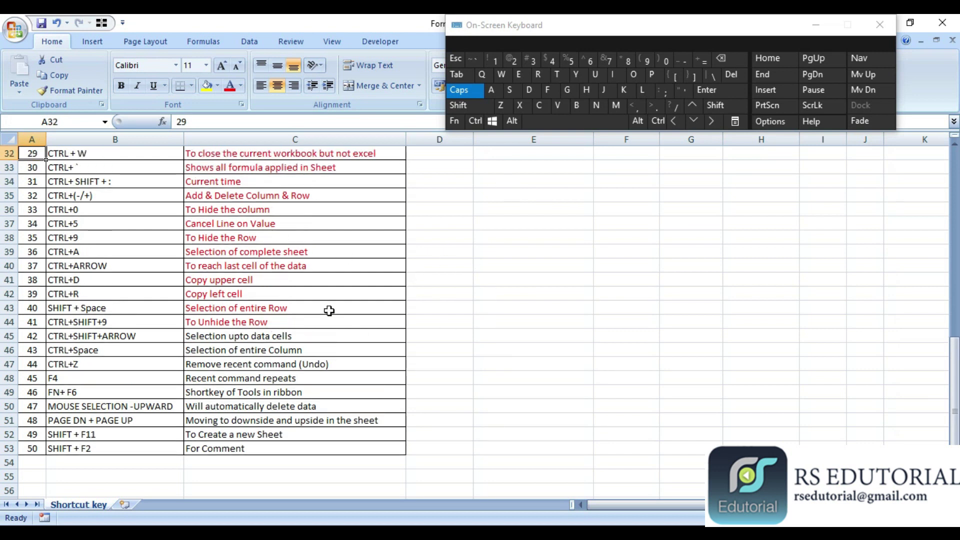
left_click(220, 354)
left_click(255, 334)
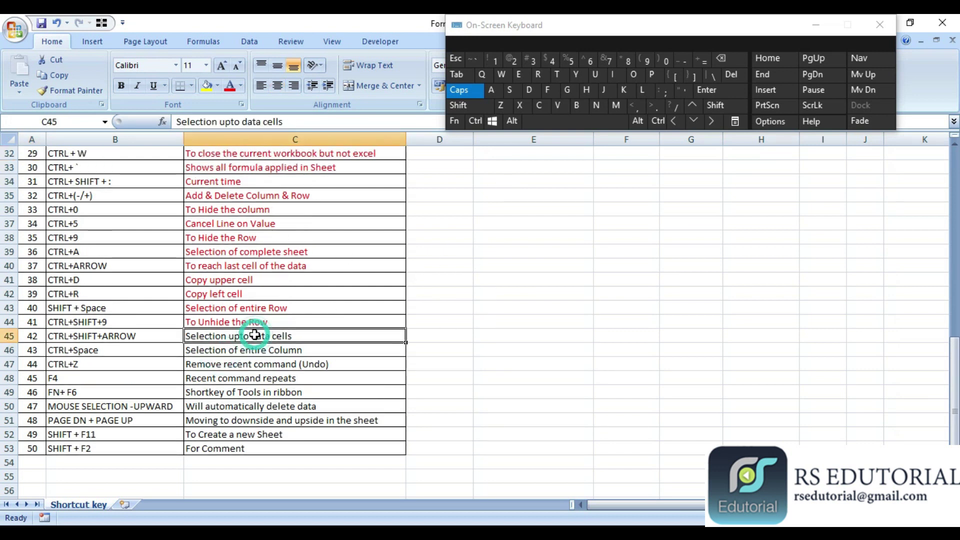
key("shift+Down")
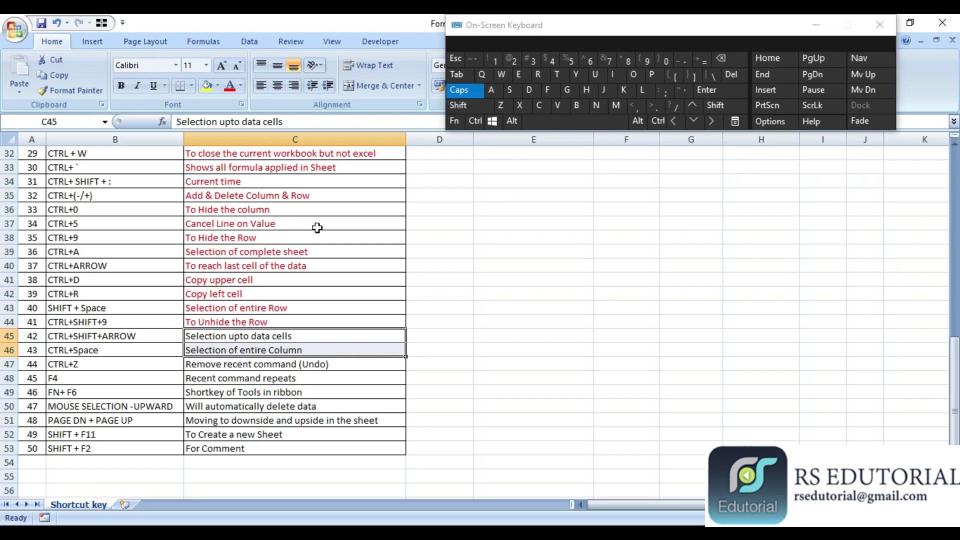
key("Up")
key("Down")
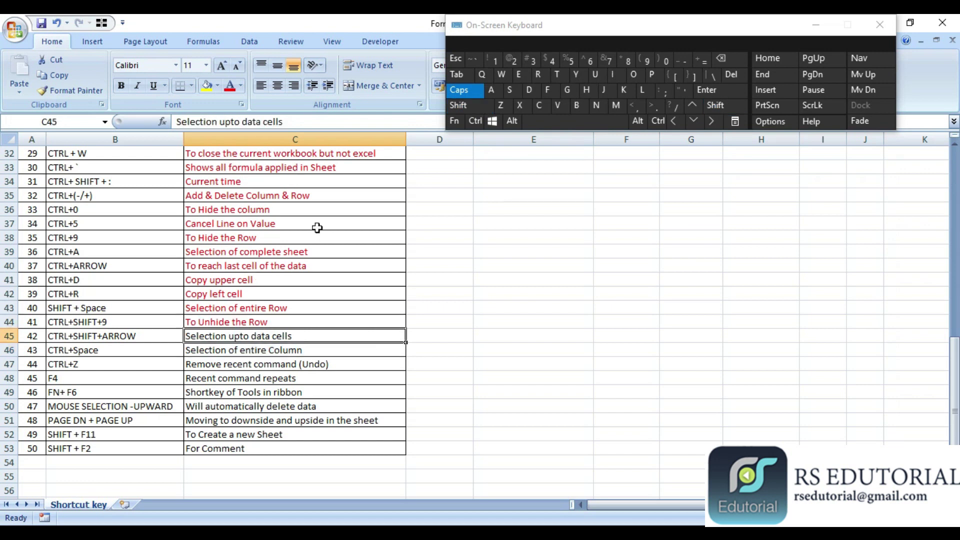
left_click(230, 86)
Compare the SHIFT + Space and CTRL+Space entries in rows 43 and 46 of the shortcut list
key("Down")
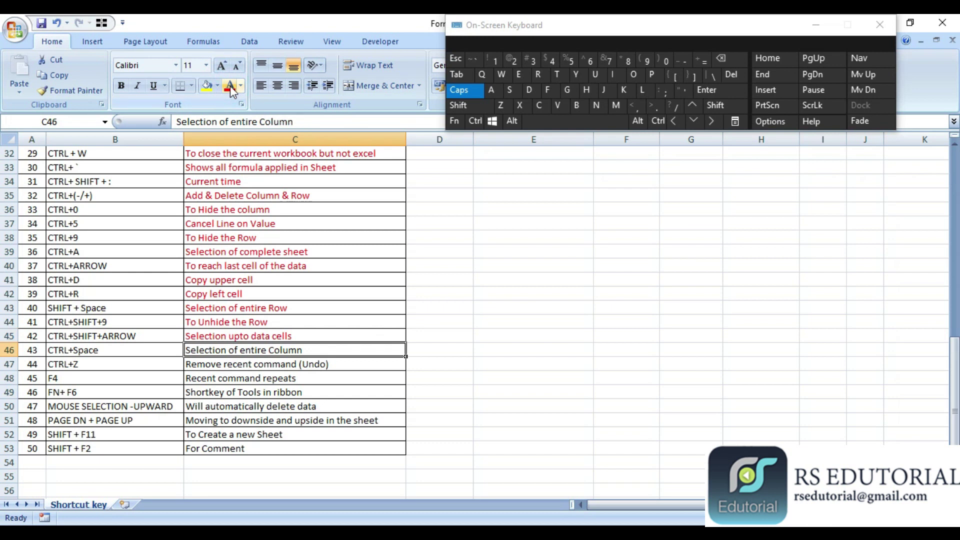
key("Left")
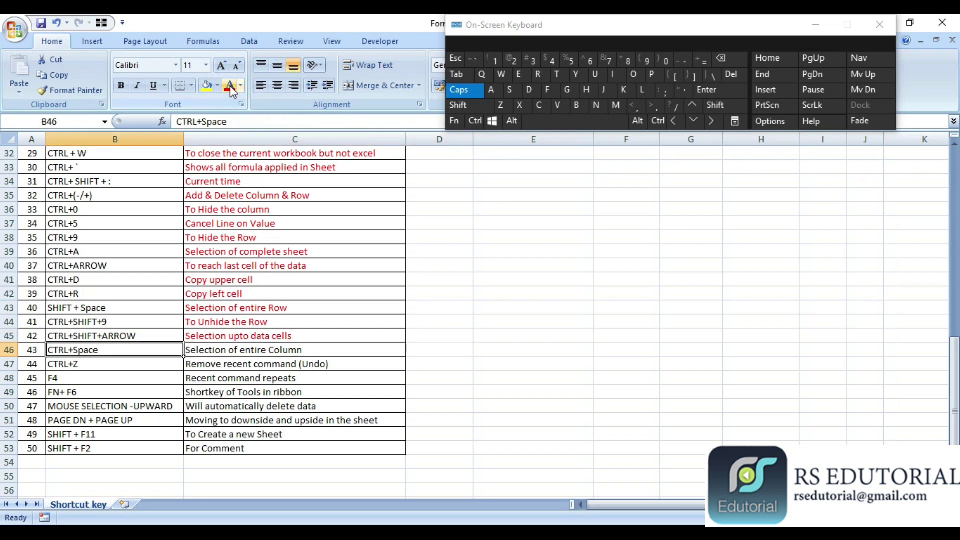
key("Right")
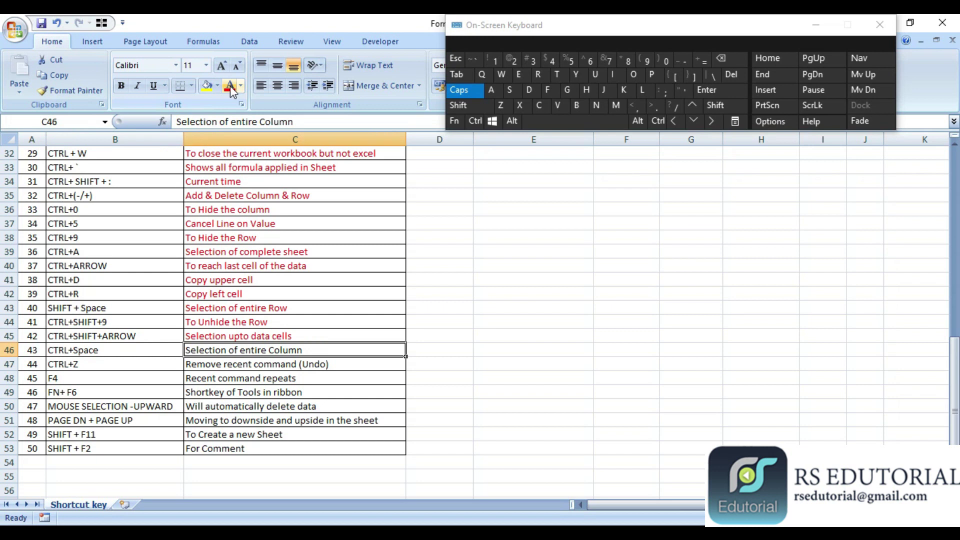
key("Up")
key("Up")
key("shift")
key("Up")
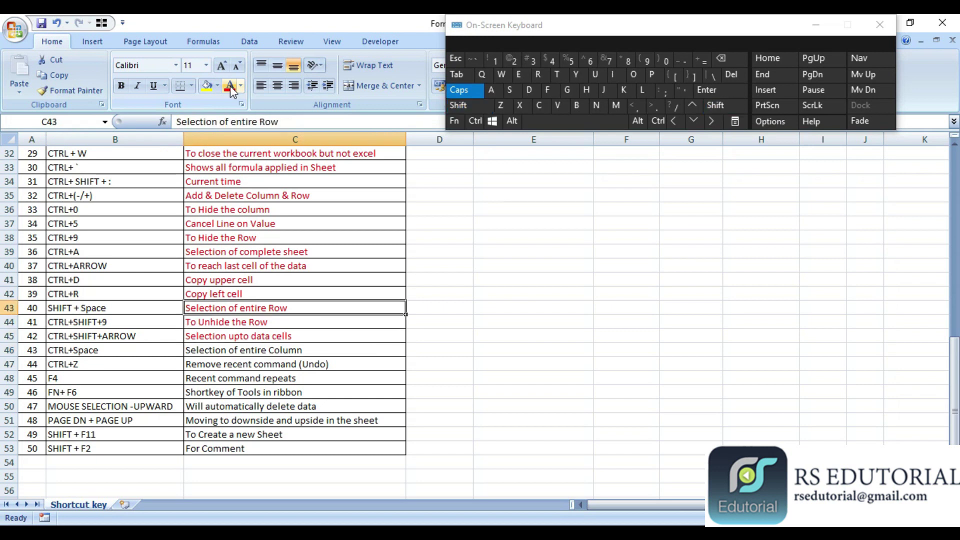
key("Down")
key("Down")
key("Down")
key("Down")
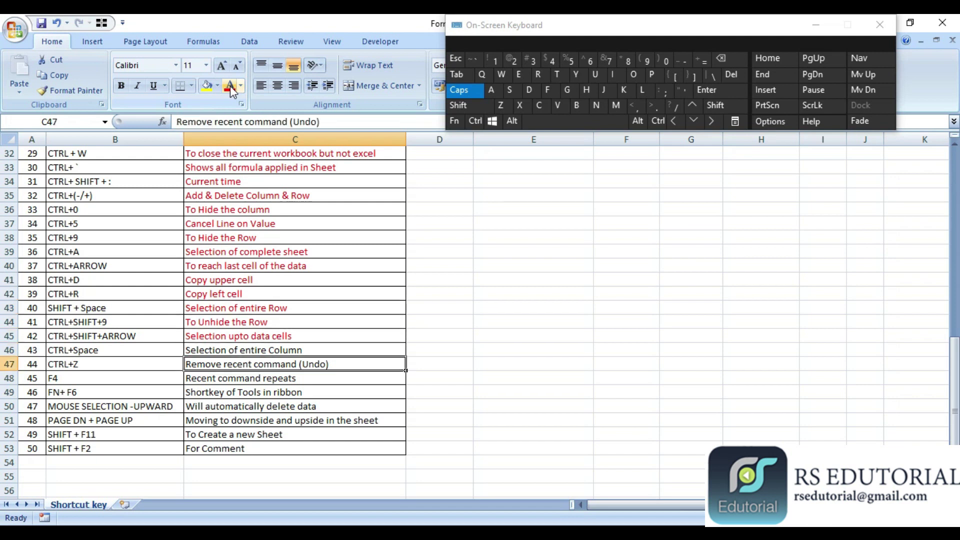
key("Up")
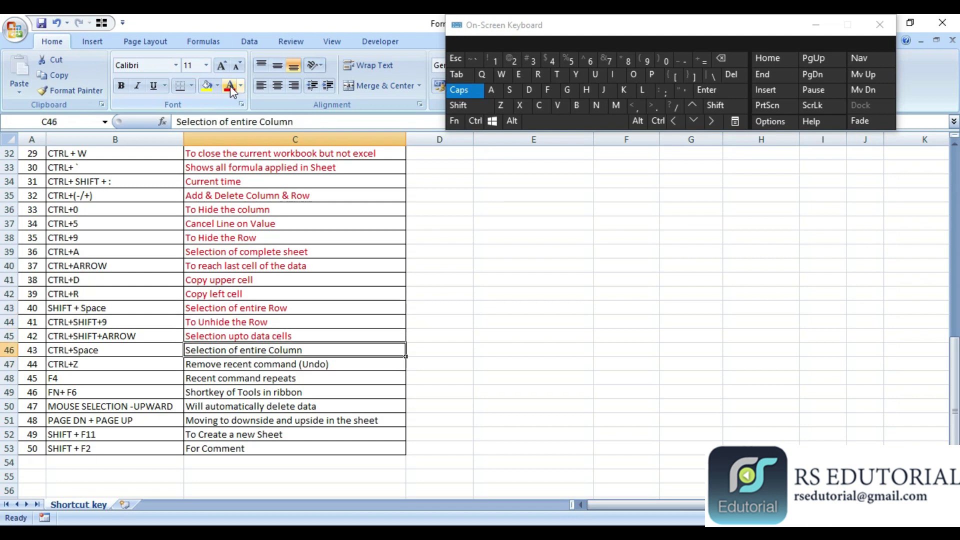
Select the entire column from cell A46 and check the selection's extent at the top of the sheet
key("Home")
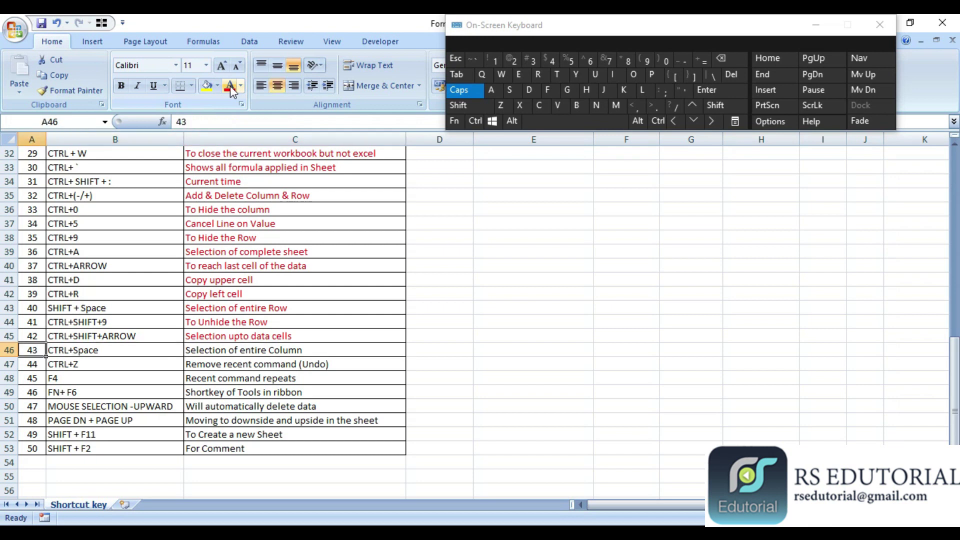
key("ctrl")
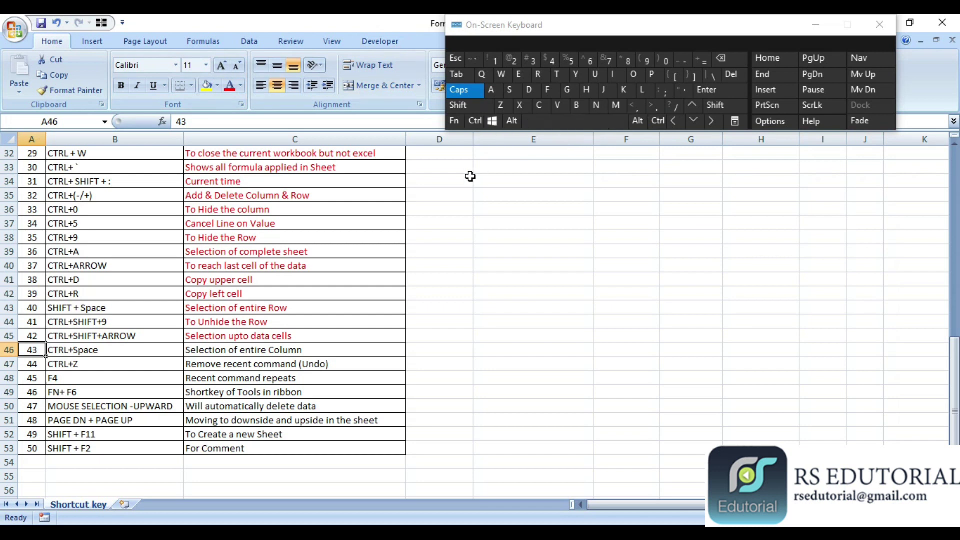
key("ctrl")
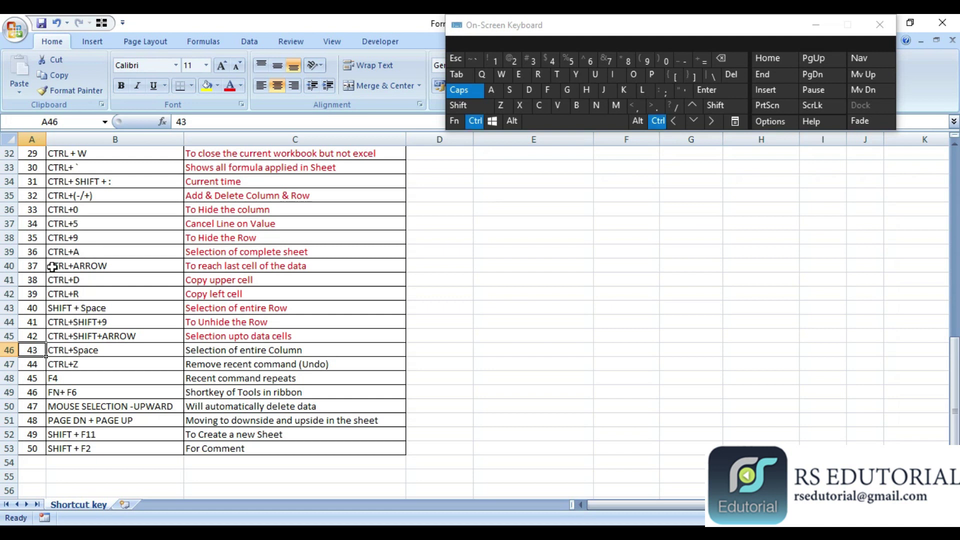
key("ctrl+space")
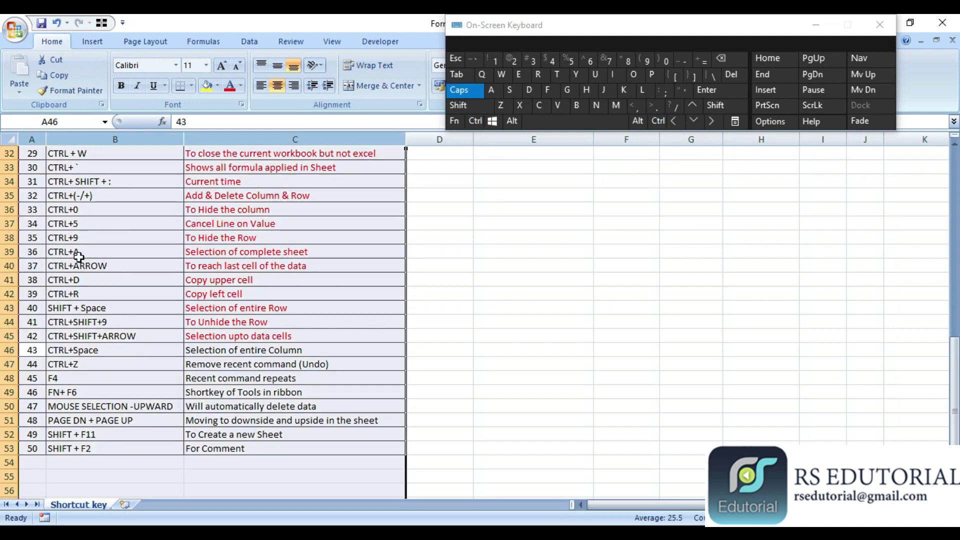
left_click_drag(954, 410, 953, 150)
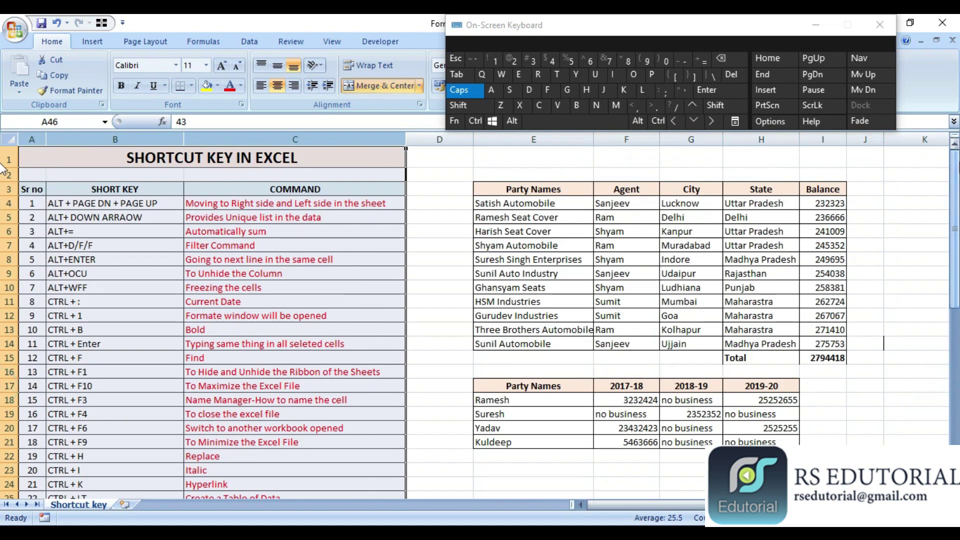
Select the entire column E from the Party Names header cell E3
left_click(368, 159)
left_click(468, 172)
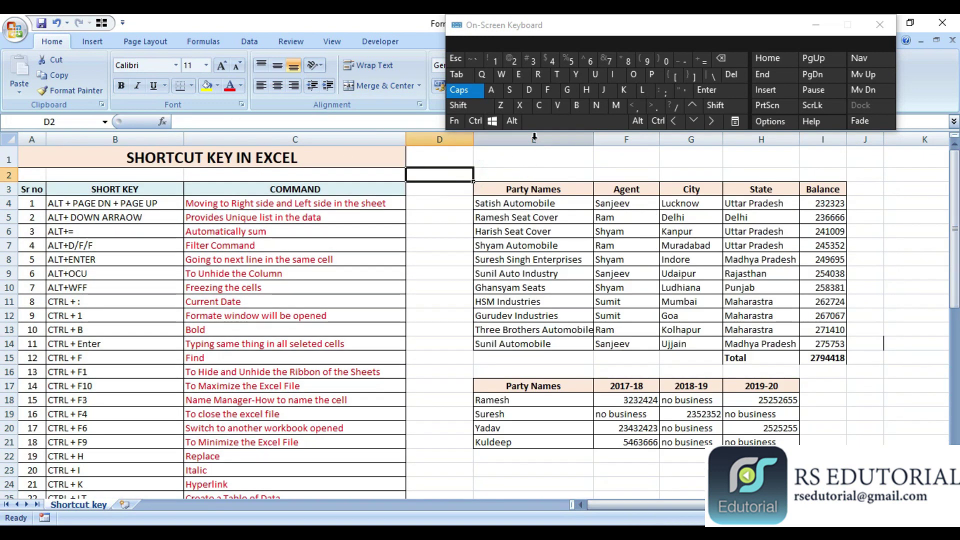
left_click(515, 184)
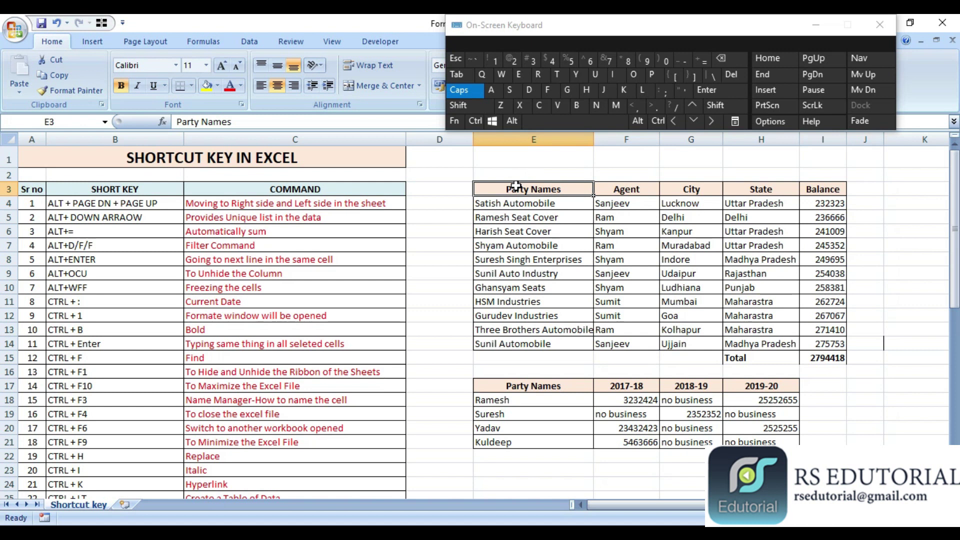
key("ctrl+space")
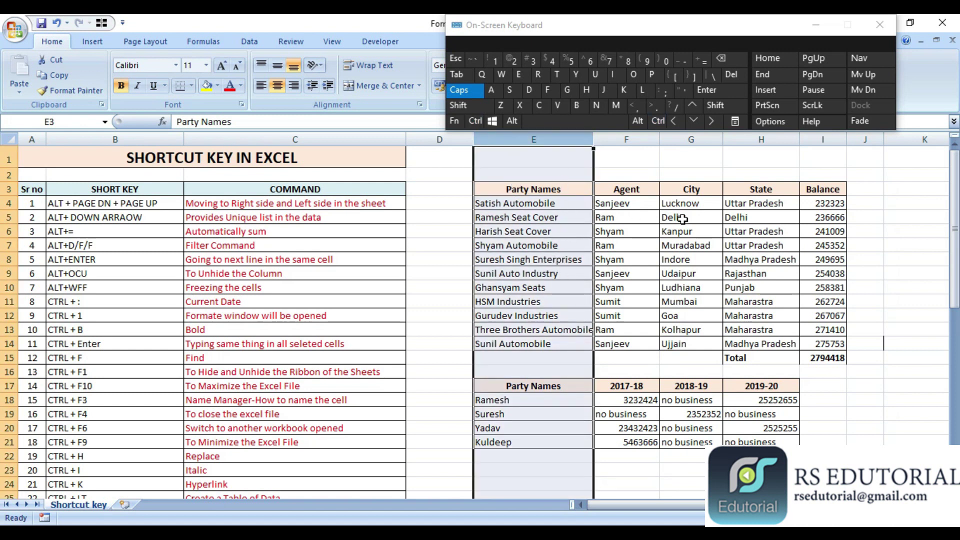
Color the Selection of entire Column entry in cell C46 red
left_click(394, 278)
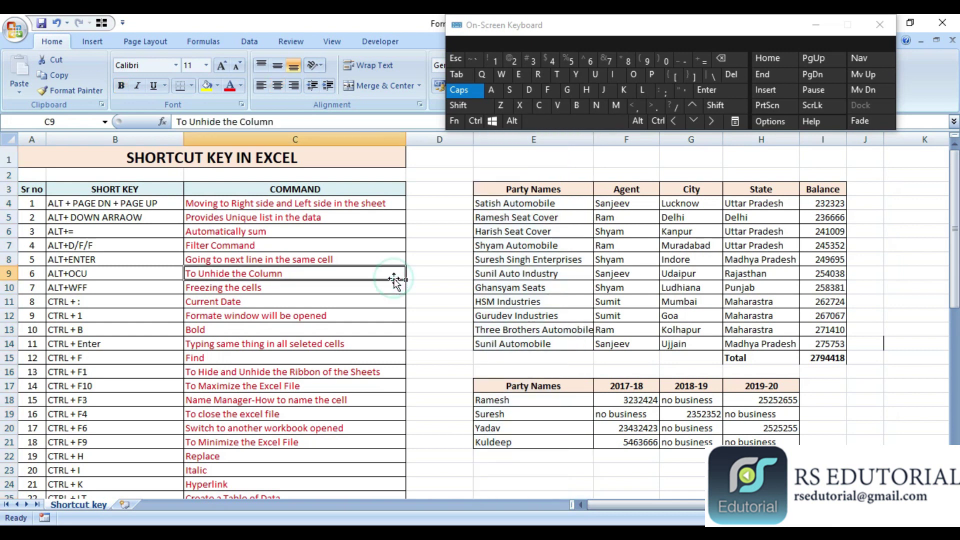
key("Page_Down")
key("Down")
key("Down")
key("Down")
key("Down")
key("Down")
key("Down")
key("Down")
key("Down")
key("Down")
key("Down")
key("Down")
key("Down")
key("Down")
key("Down")
key("Down")
key("Down")
key("Down")
key("Down")
key("Down")
key("Down")
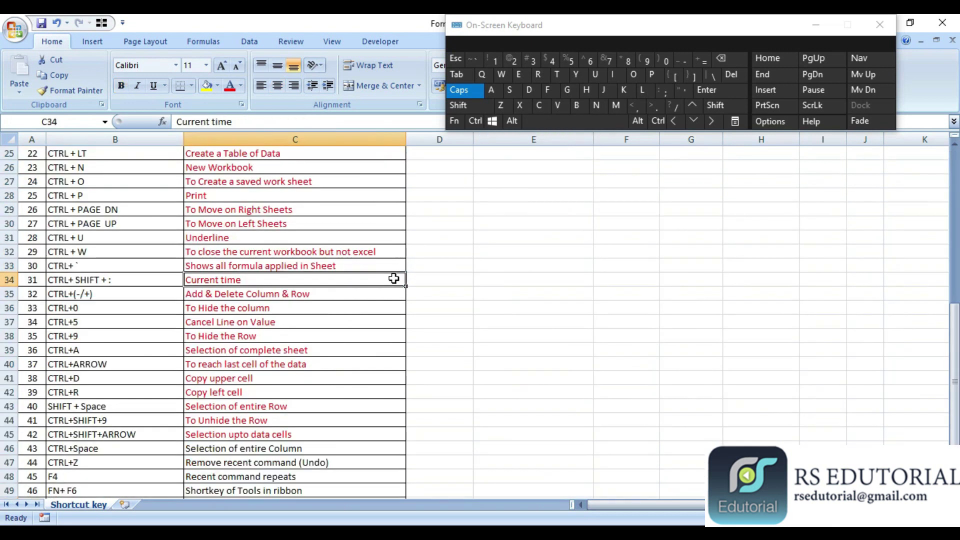
left_click(305, 280)
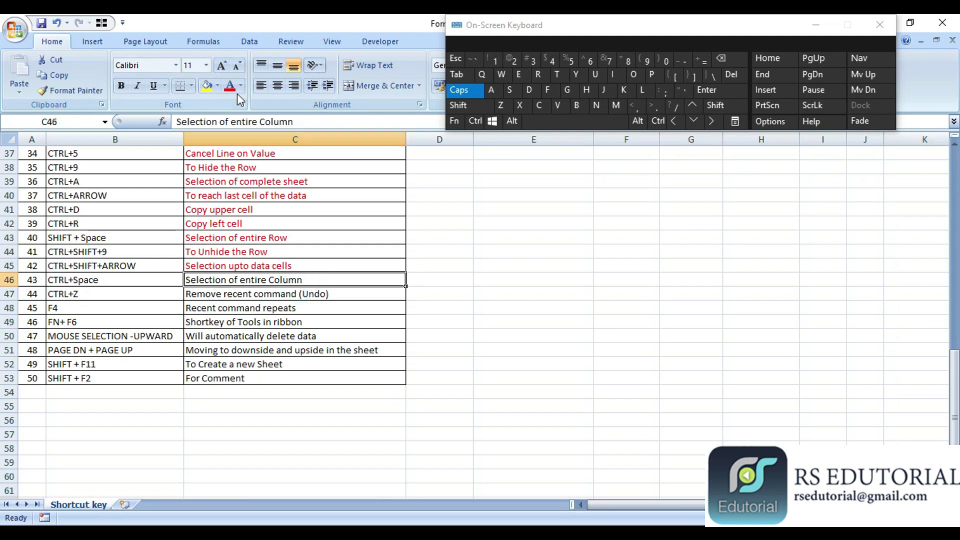
left_click(229, 83)
Overwrite the Remove recent command (Undo) entry in cell C47 with "SCSDVSCV" and undo the change
left_click(285, 291)
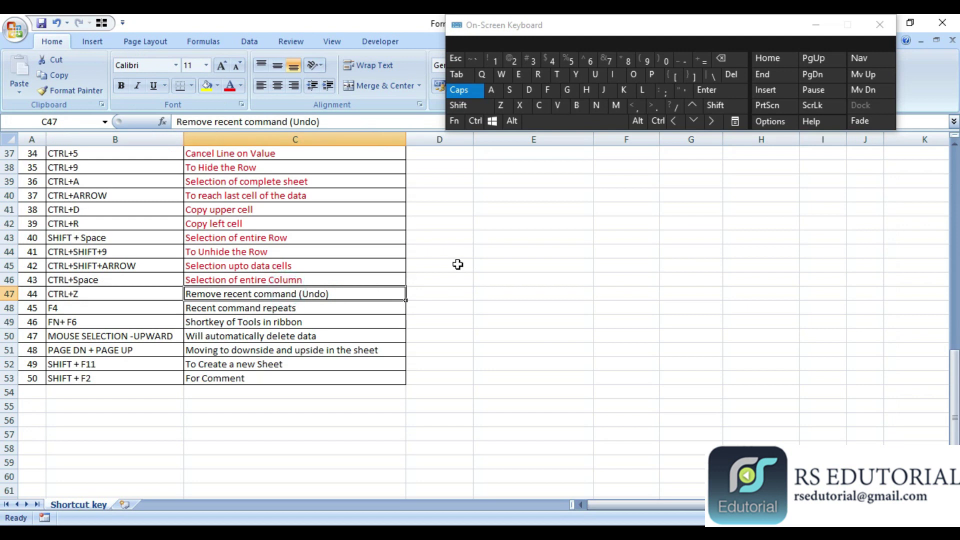
type("SCSDVSCV")
key("Return")
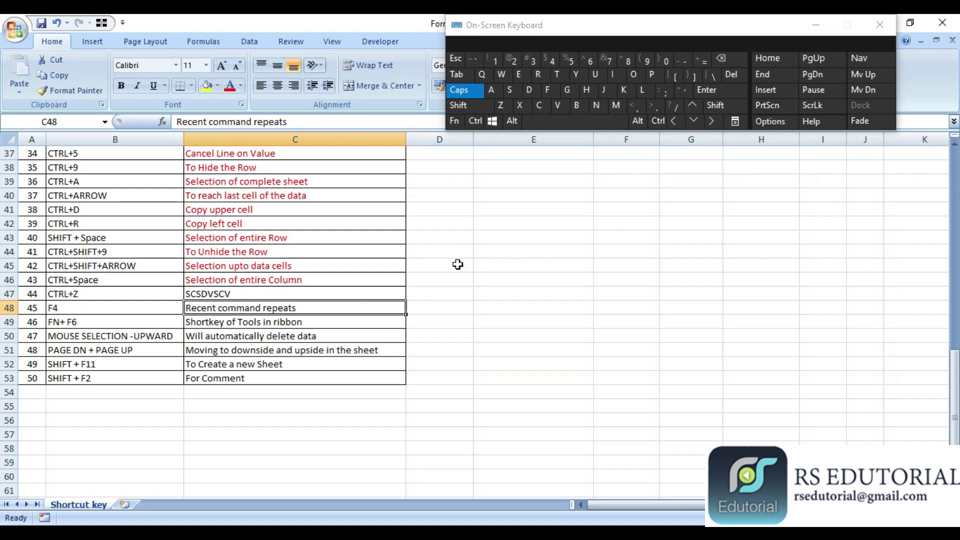
key("ctrl+z")
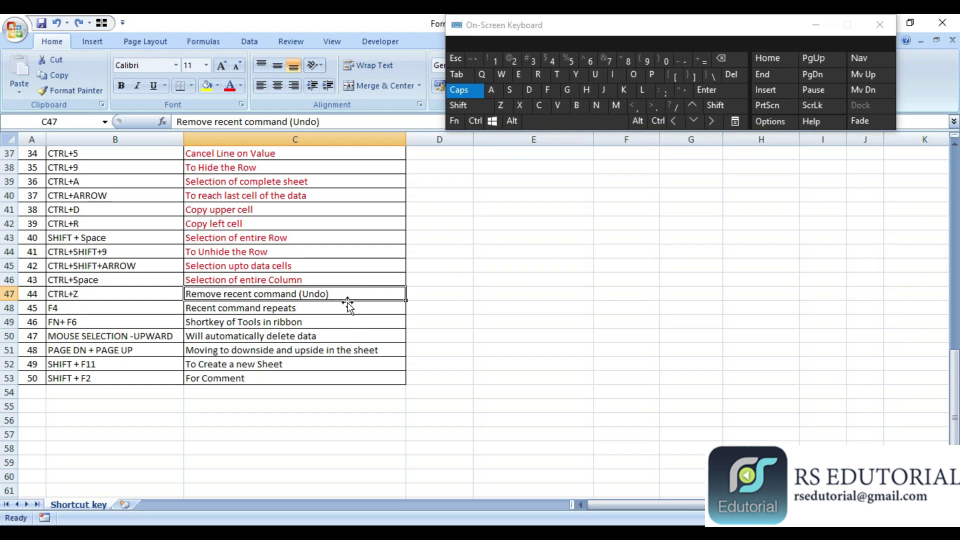
Color the Remove recent command (Undo) entry in cell C47 red and select the Recent command repeats entry in C48
left_click(229, 85)
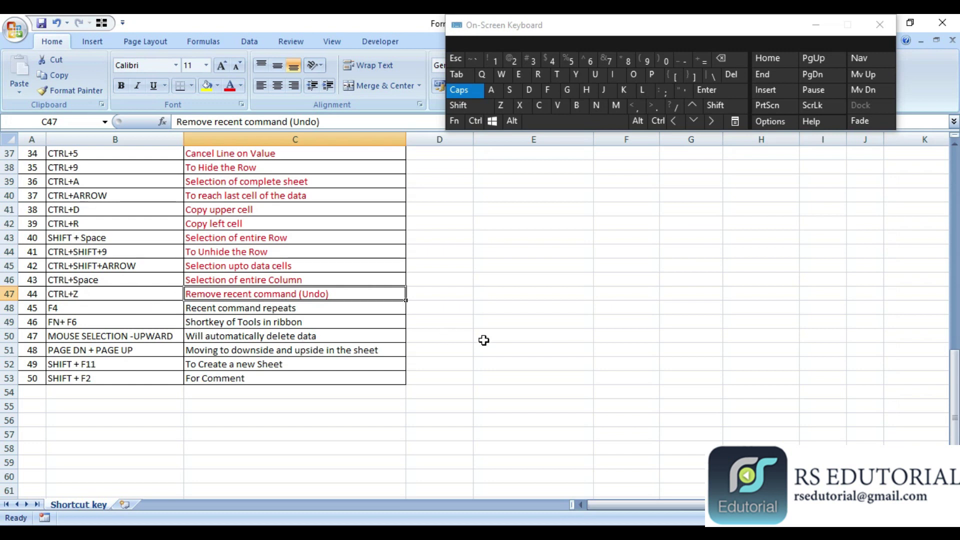
left_click(356, 310)
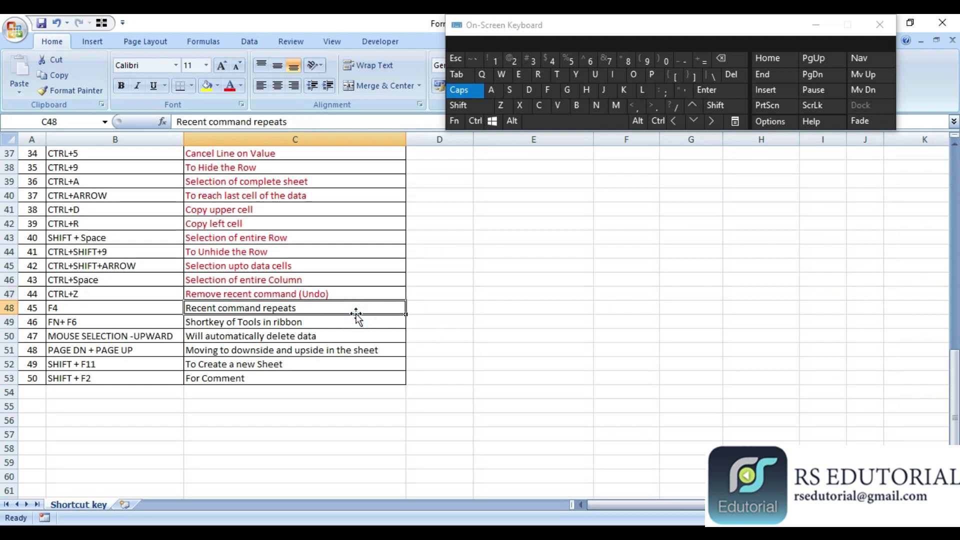
left_click(160, 295)
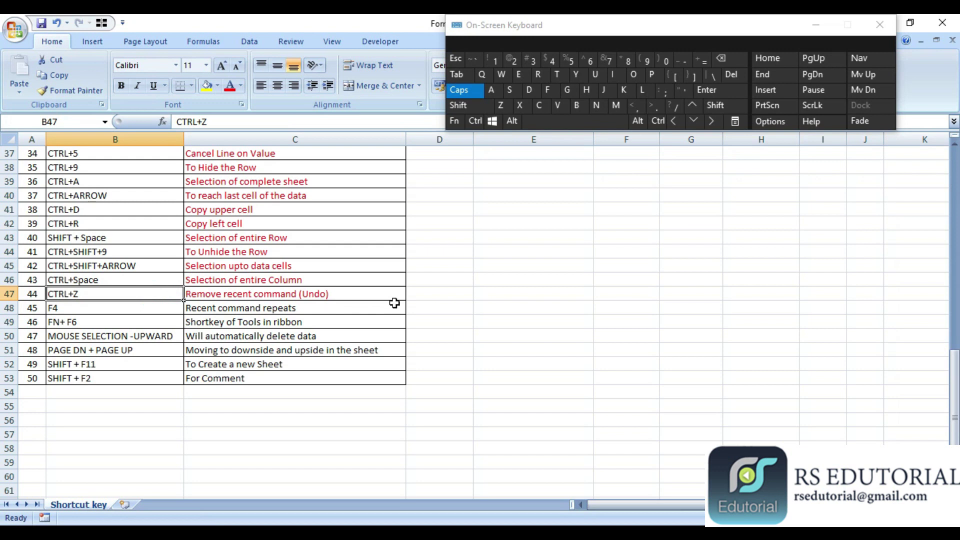
left_click(301, 313)
left_click(153, 297)
left_click(315, 308)
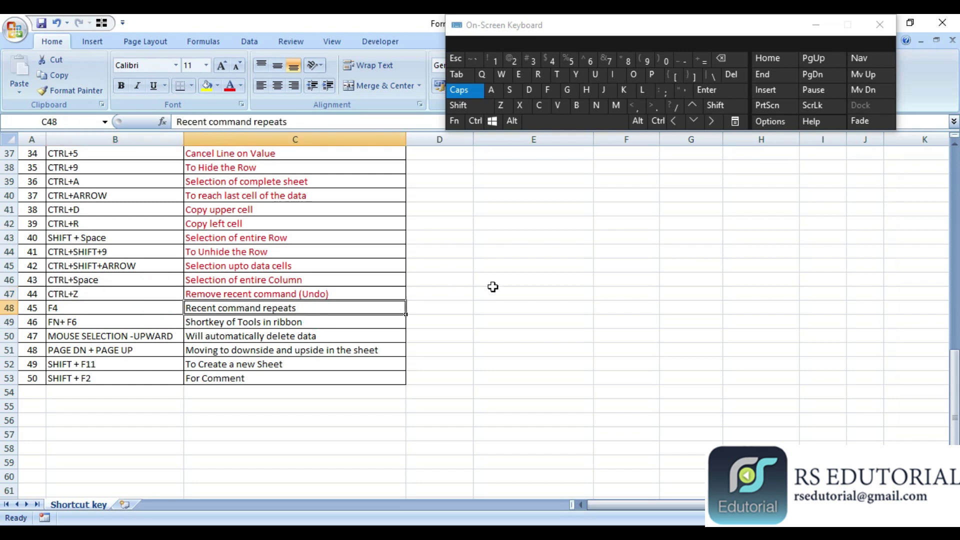
Make the Ramesh Seat Cover row of the party table, cells E5:I5, bold
key("Page_Up")
scroll(493, 286, "up", 4)
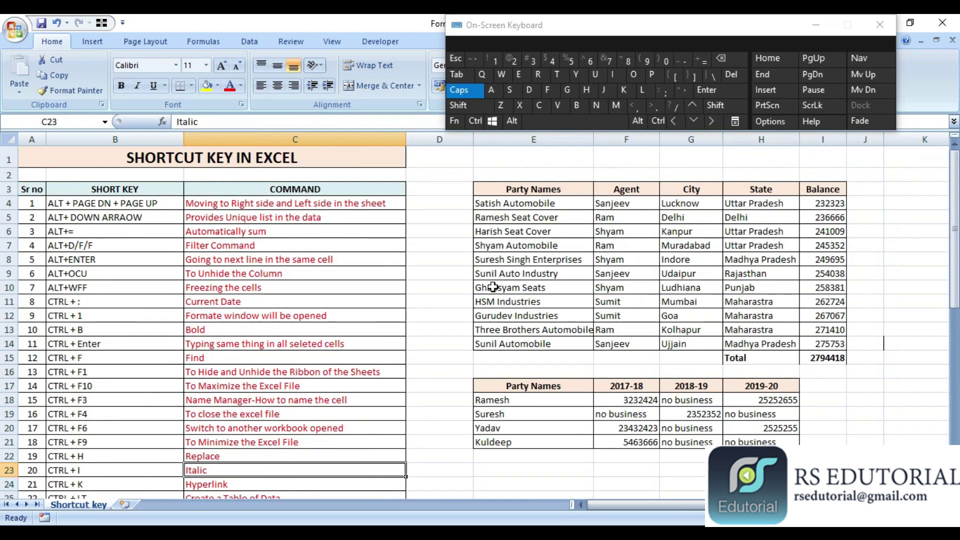
left_click(824, 358)
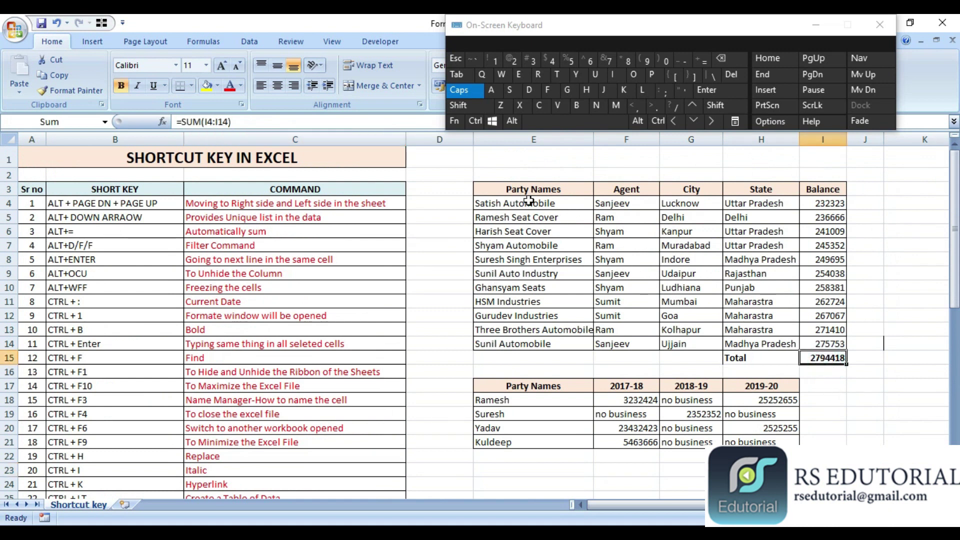
left_click_drag(522, 217, 822, 216)
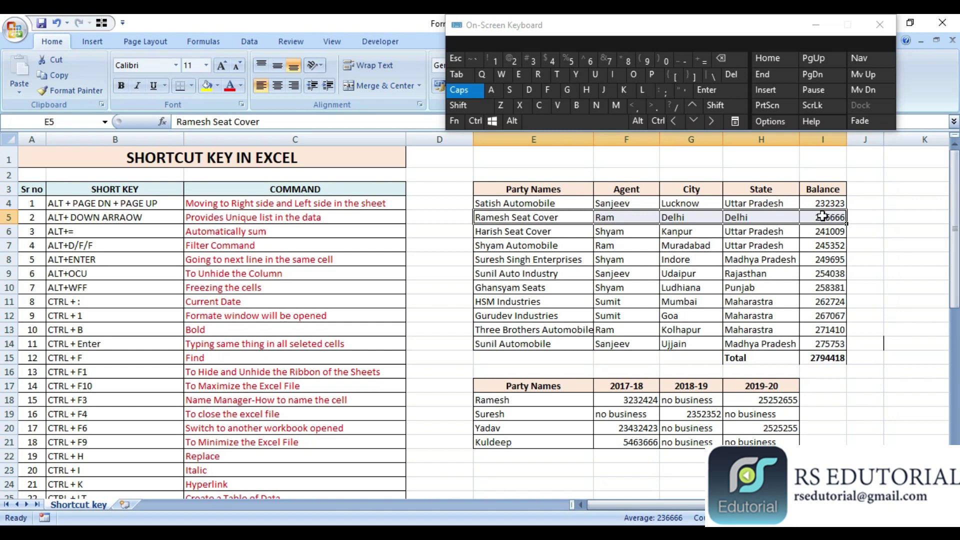
key("ctrl+b")
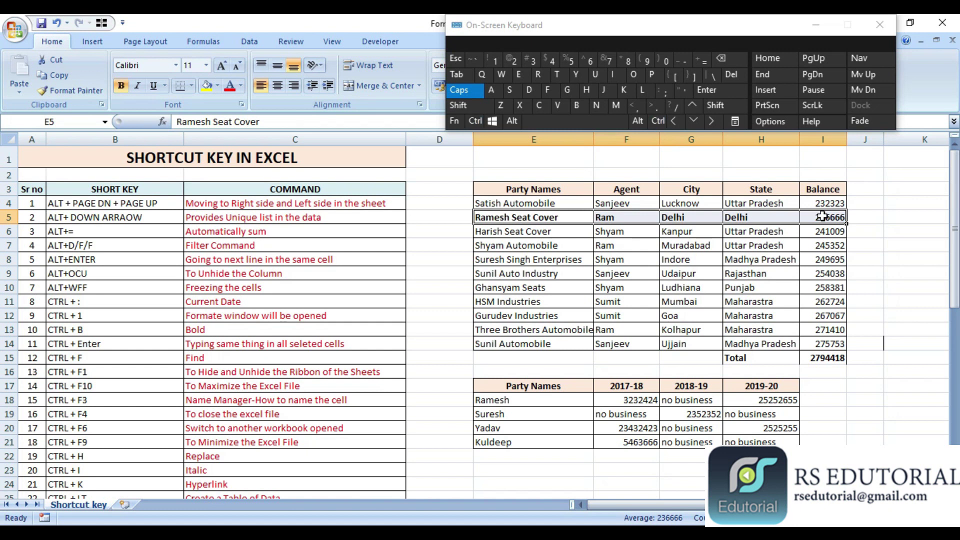
Repeat the bold formatting on the Sunil Auto Industry row, cells E9:I9
key("Down")
key("Down")
key("Down")
key("Down")
key("shift+Right")
key("shift+Right")
key("shift+Right")
key("shift+Right")
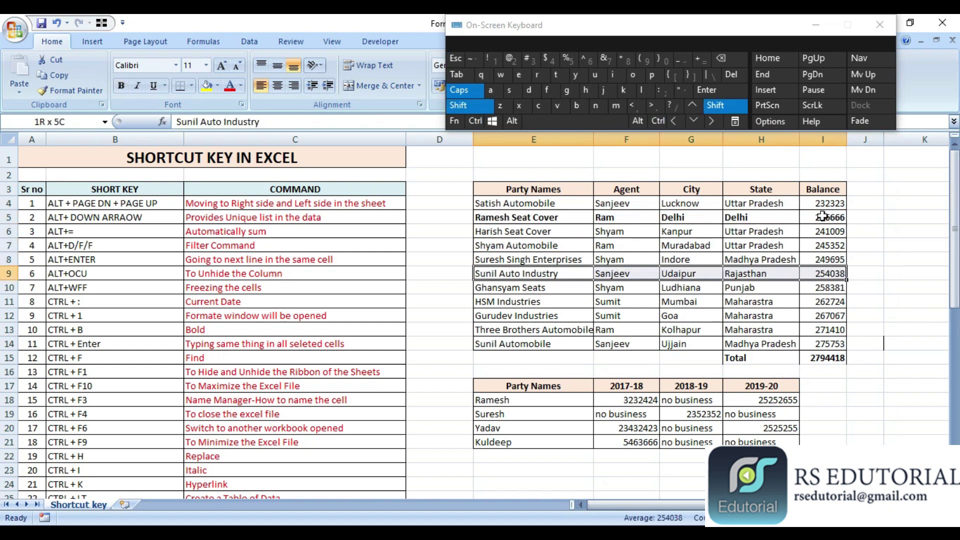
key("ctrl")
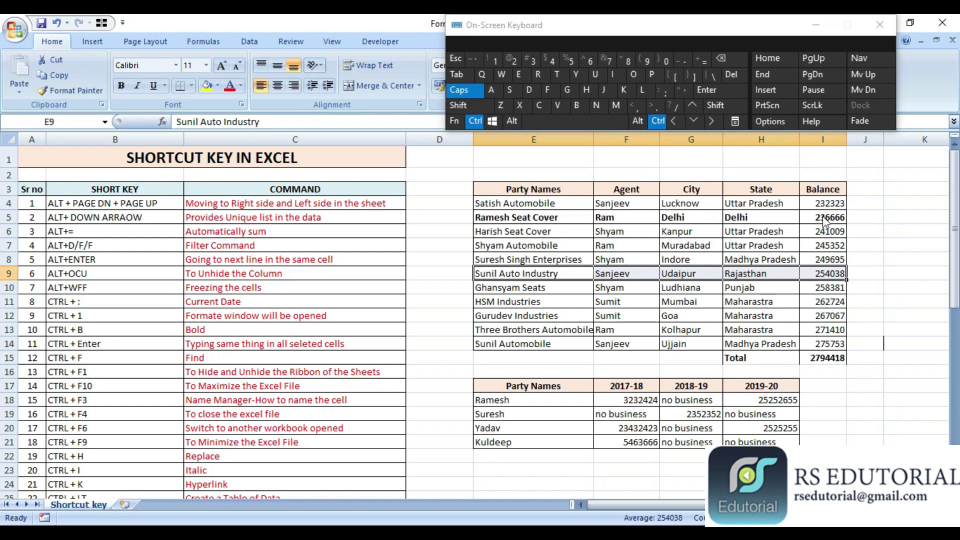
key("ctrl+F4")
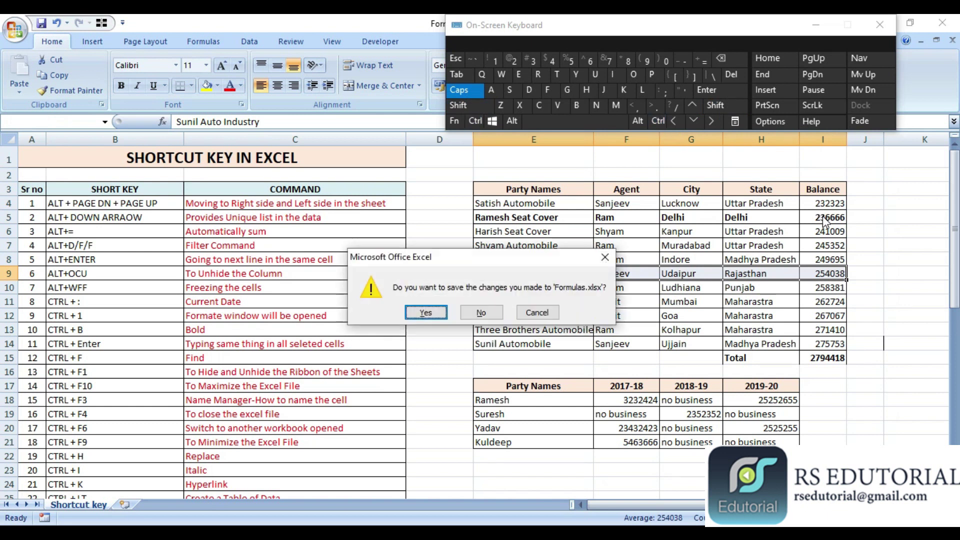
key("Escape")
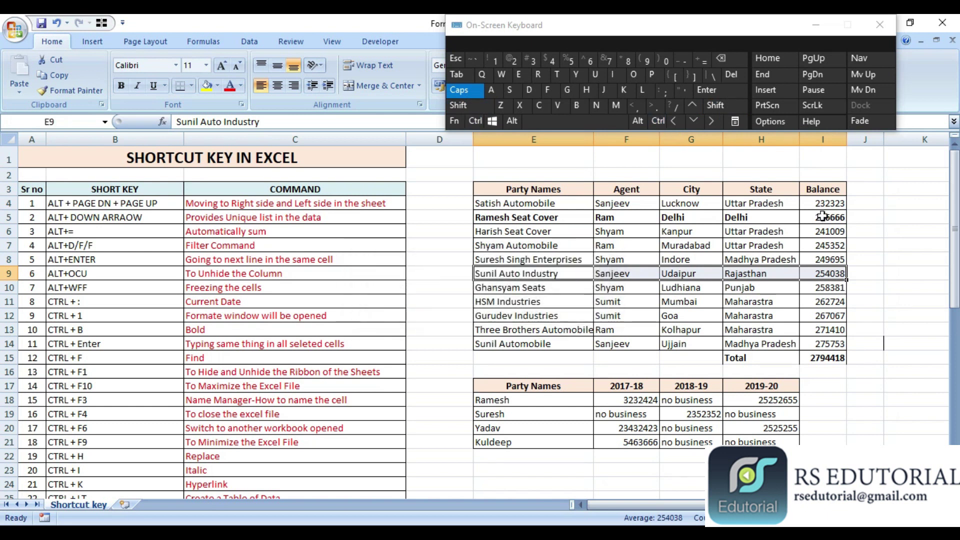
key("ctrl+b")
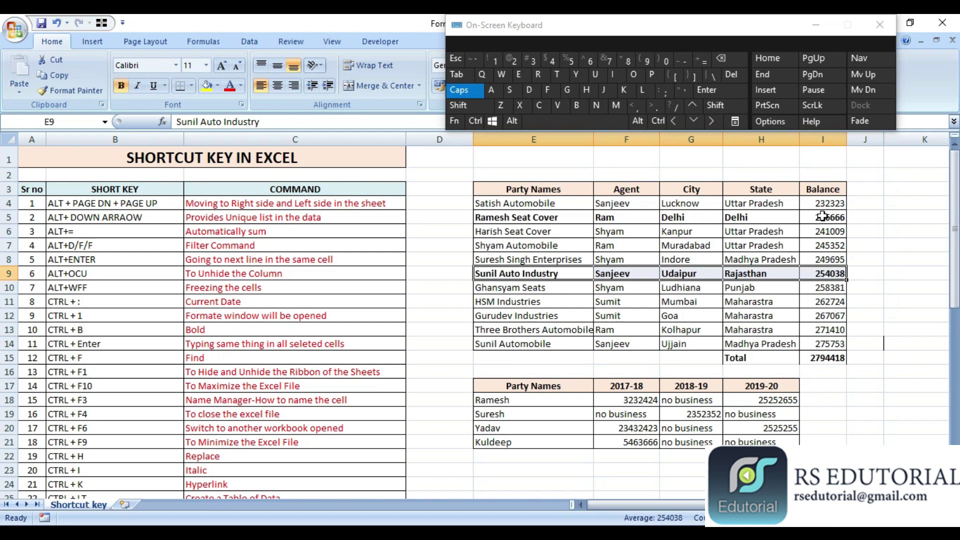
Undo the bold formatting on both rows of the party table
key("Down")
key("Down")
key("Down")
key("Down")
key("Down")
key("Down")
key("Down")
key("Down")
key("Down")
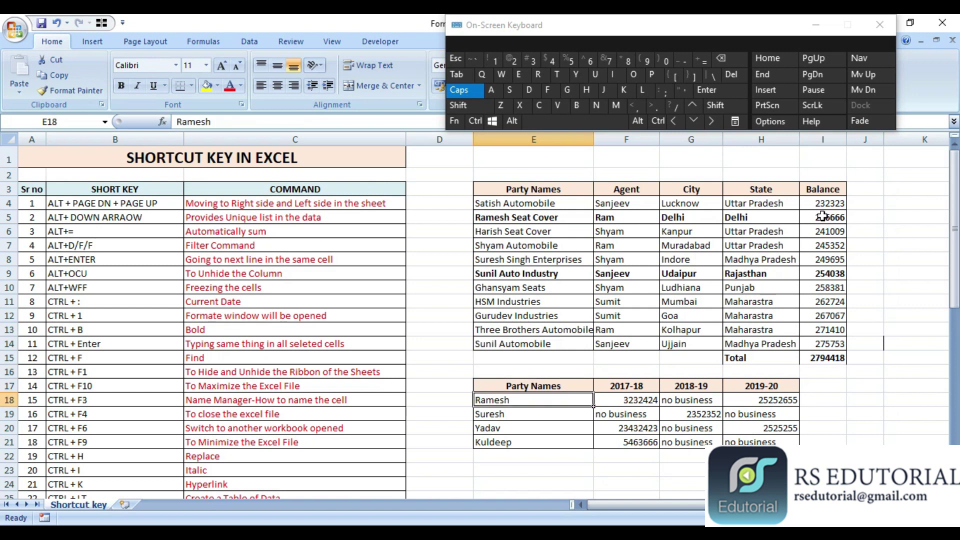
key("ctrl+z")
key("ctrl+z")
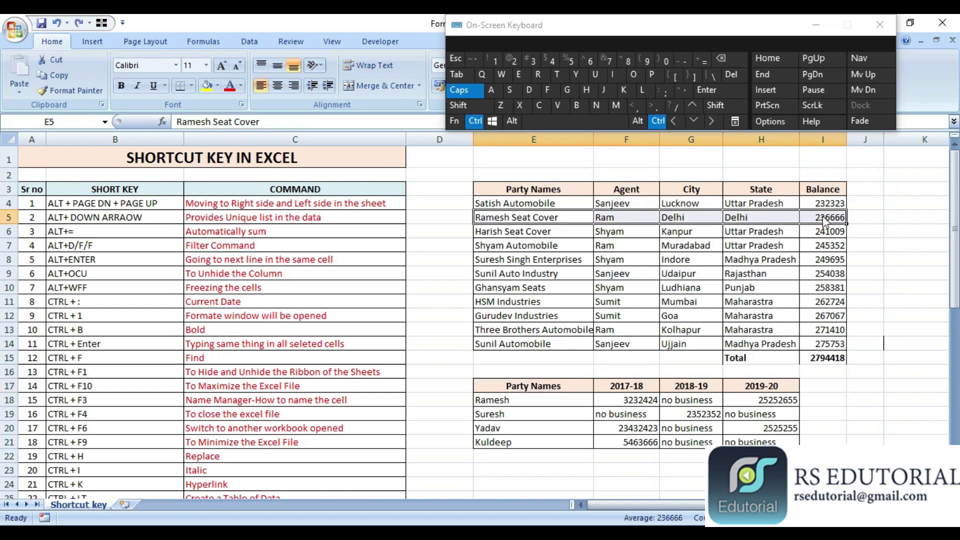
Clear the first two party names in cells E18 and E19 of the yearly table, and undo both deletions
key("Down")
key("Down")
key("Down")
key("Down")
key("Down")
key("Down")
key("Down")
key("Down")
key("Down")
key("Down")
key("Down")
key("Down")
key("Down")
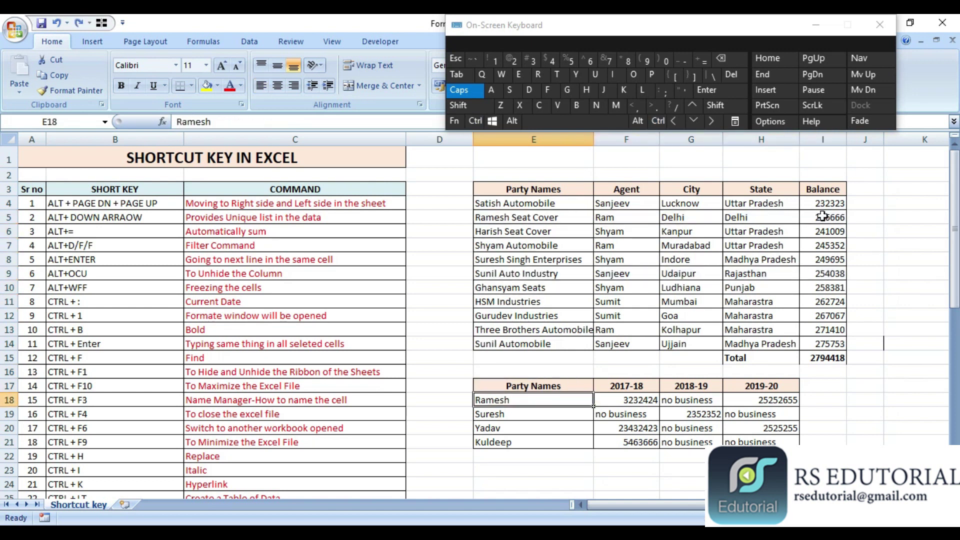
key("Delete")
key("Down")
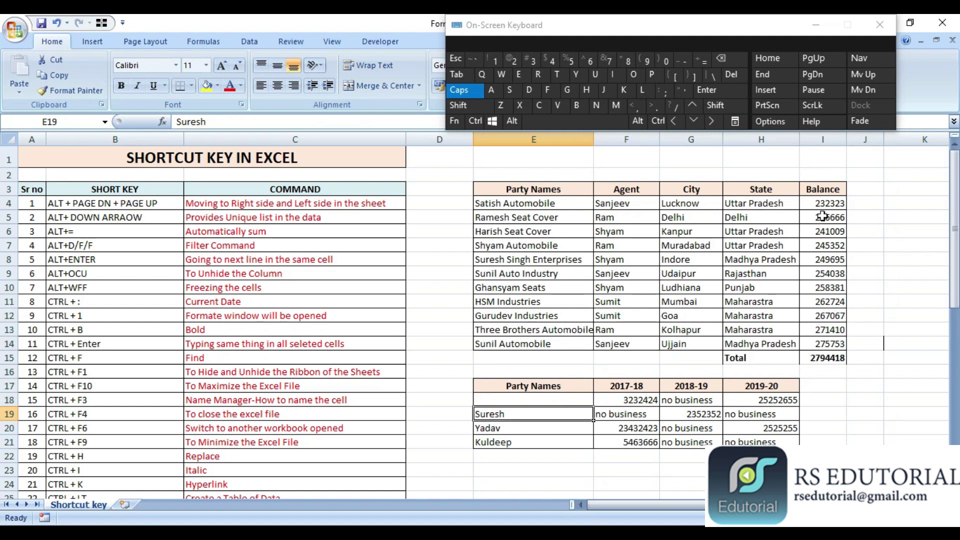
key("Delete")
key("ctrl+z")
key("ctrl+z")
Color the Recent command repeats entry in cell C48 red
key("Page_Down")
key("Page_Down")
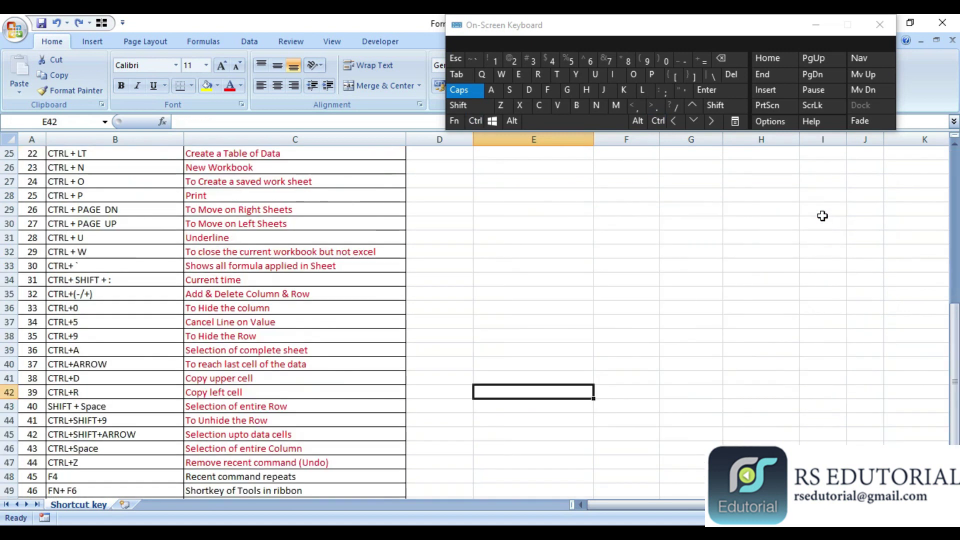
key("Up")
key("Up")
key("Up")
key("Up")
key("Up")
key("Up")
key("Up")
key("Up")
key("Up")
key("Up")
key("Up")
key("Up")
key("Up")
key("Up")
key("Up")
key("Up")
key("Up")
key("Up")
key("Up")
key("Up")
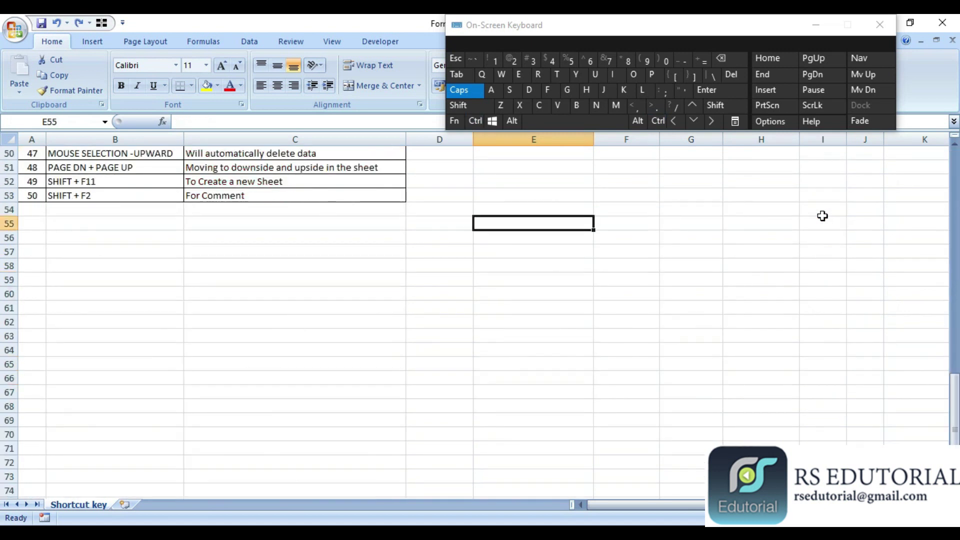
key("Down")
key("Down")
key("Down")
key("Down")
key("Down")
key("Down")
key("Down")
key("Down")
key("Left")
key("Left")
key("Left")
key("Up")
key("Right")
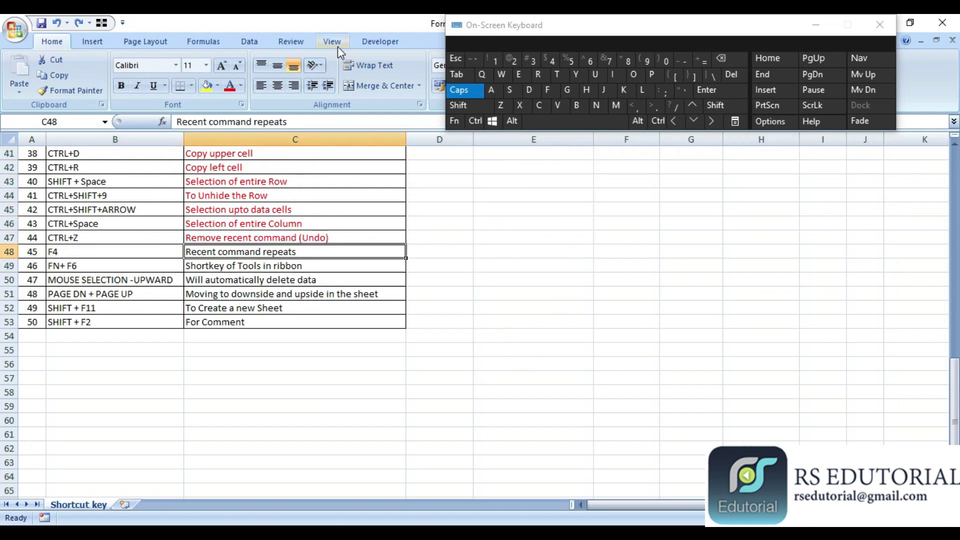
left_click(229, 86)
Display the ribbon's key tips for the Shortkey of Tools in ribbon entry and dismiss them
key("Down")
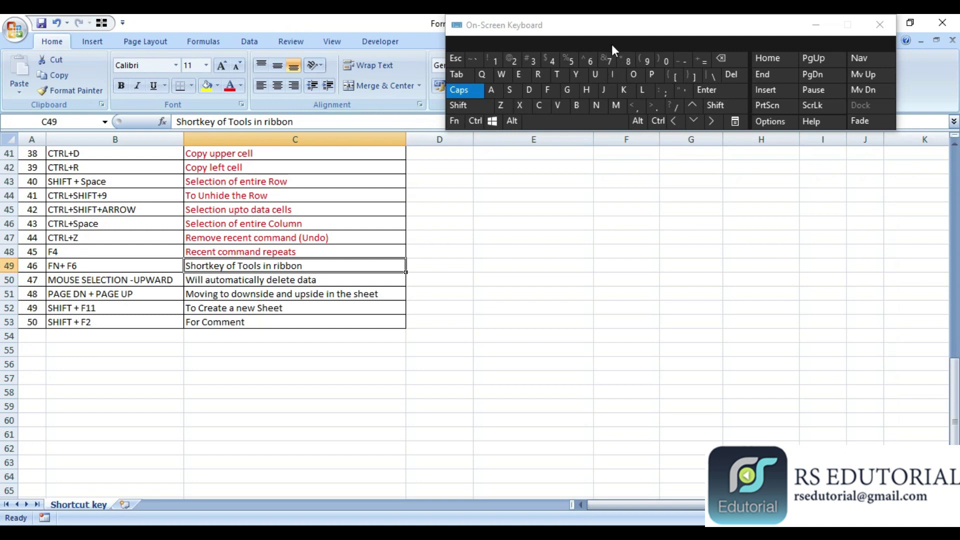
left_click(400, 237)
left_click(119, 276)
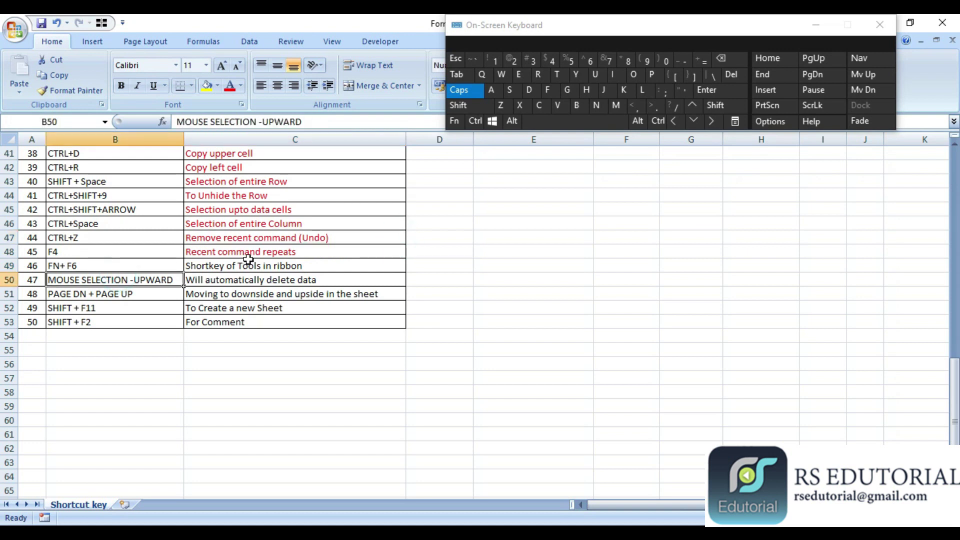
left_click(226, 263)
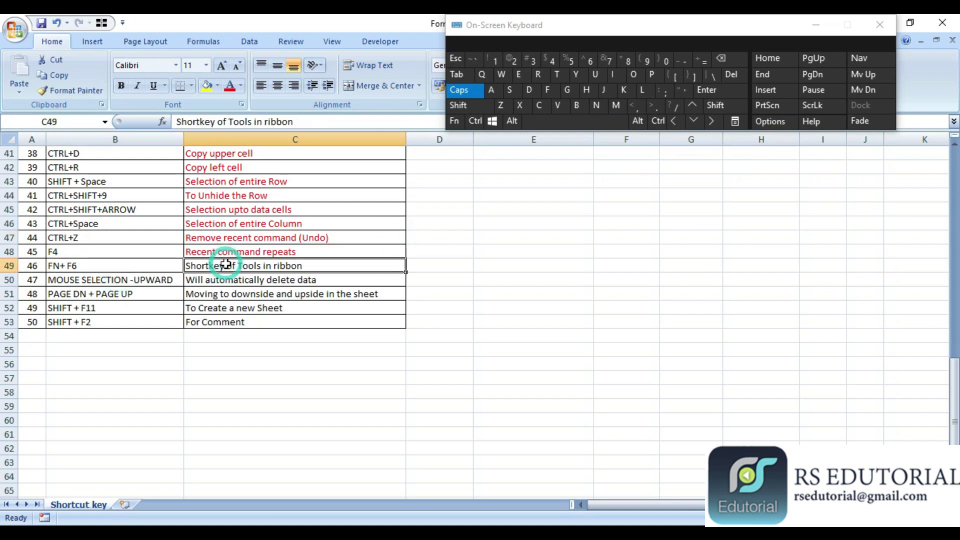
left_click(83, 261)
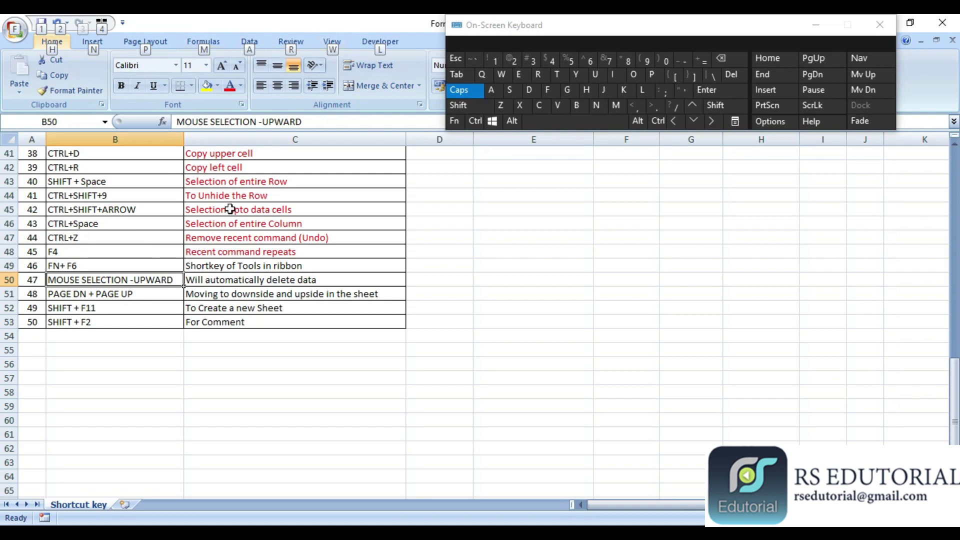
left_click(124, 236)
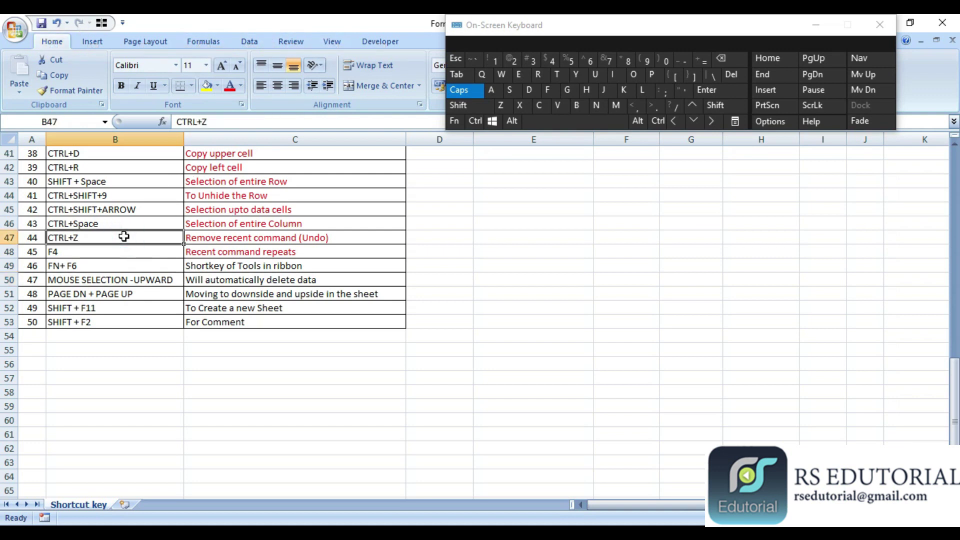
key("alt")
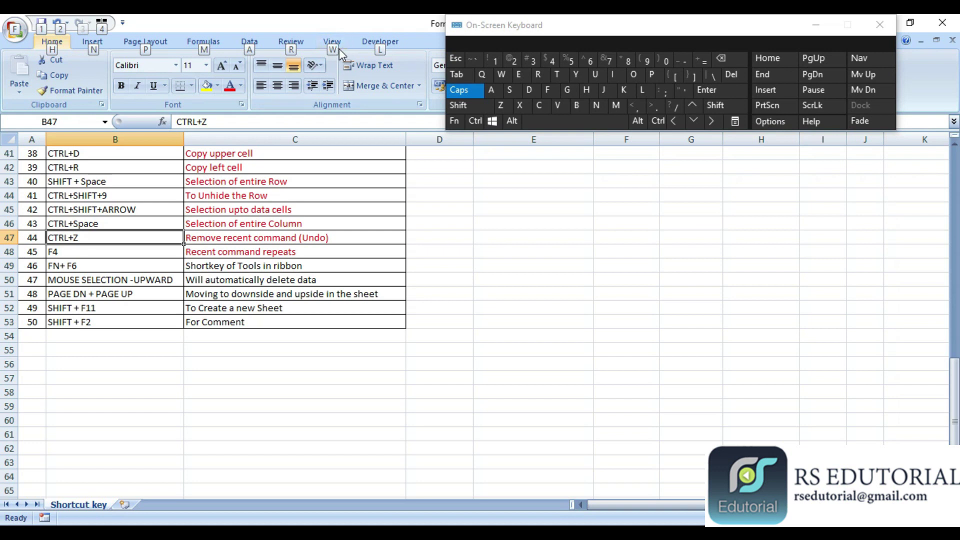
left_click(502, 192)
left_click(450, 182)
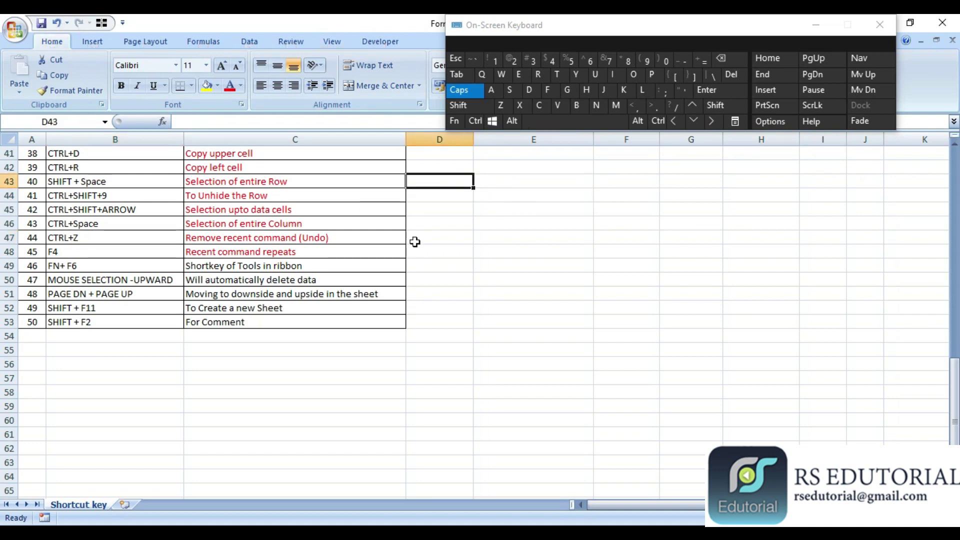
Use the ribbon's key tips to show the View tools and the Developer tools
key("alt")
key("w")
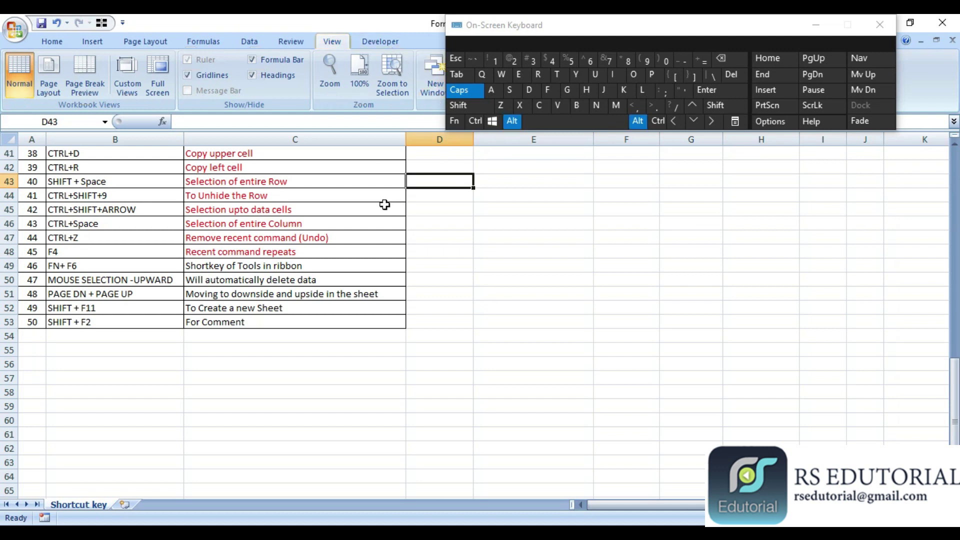
key("alt+l")
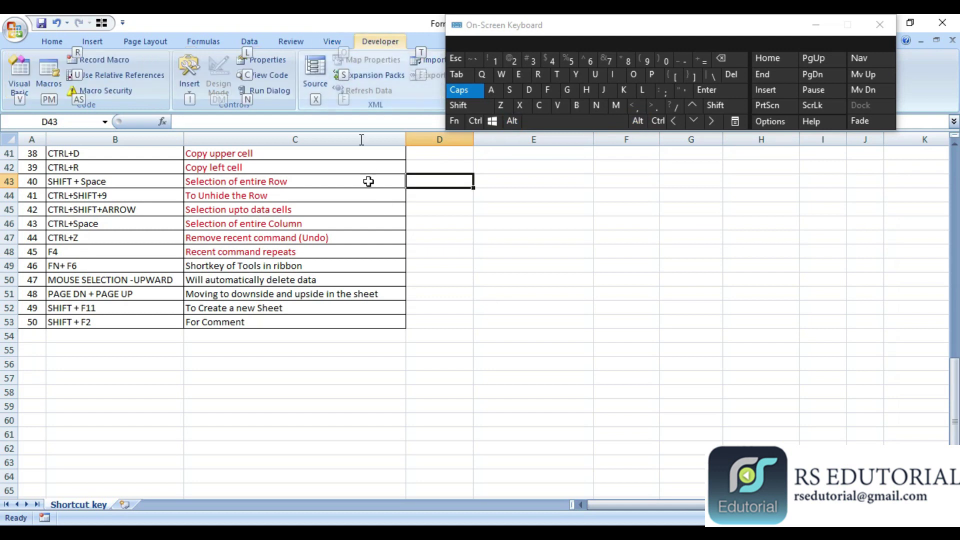
left_click(453, 212)
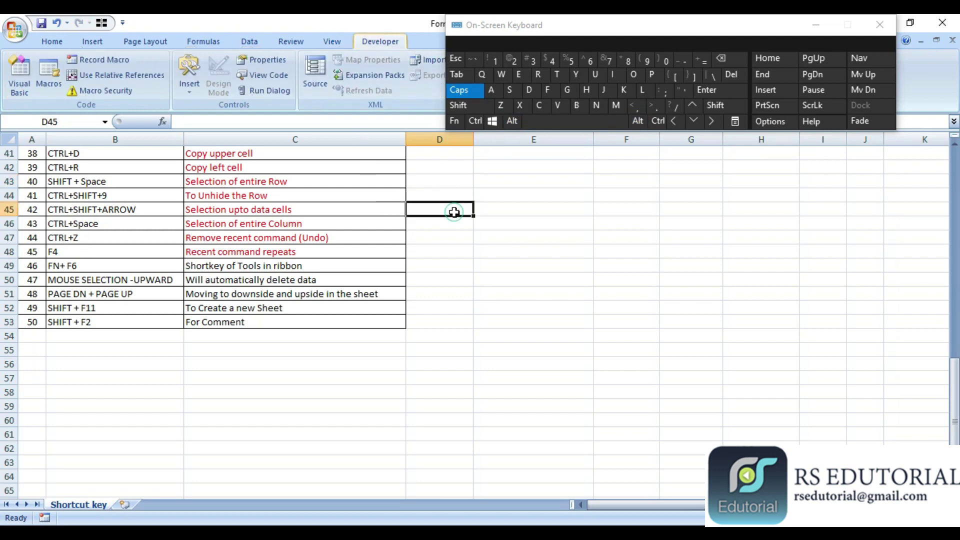
Color the Shortkey of Tools in ribbon entry in cell C49 red
left_click(247, 265)
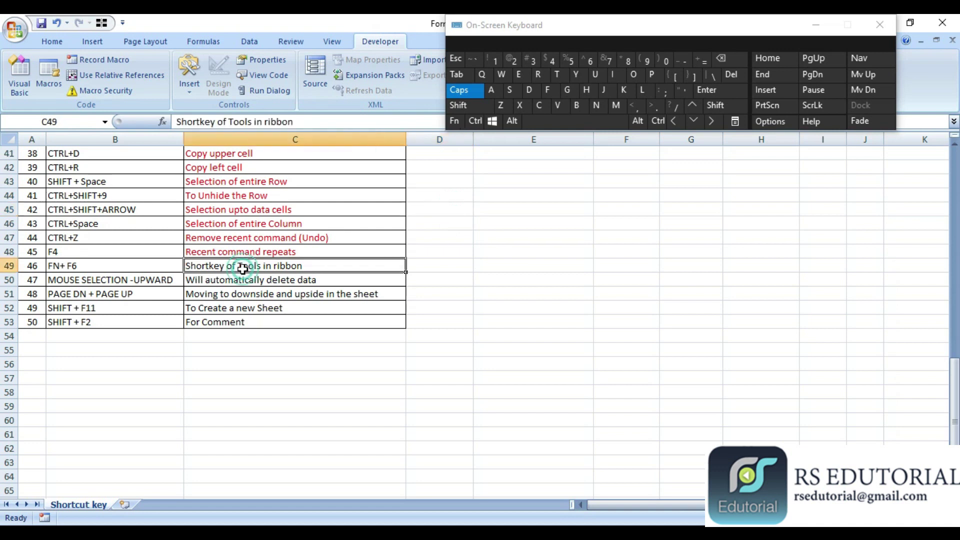
left_click(56, 41)
left_click(228, 86)
Select party names E4:E10 and shrink the selection upward with the fill handle to clear cells E7:E10
left_click(279, 281)
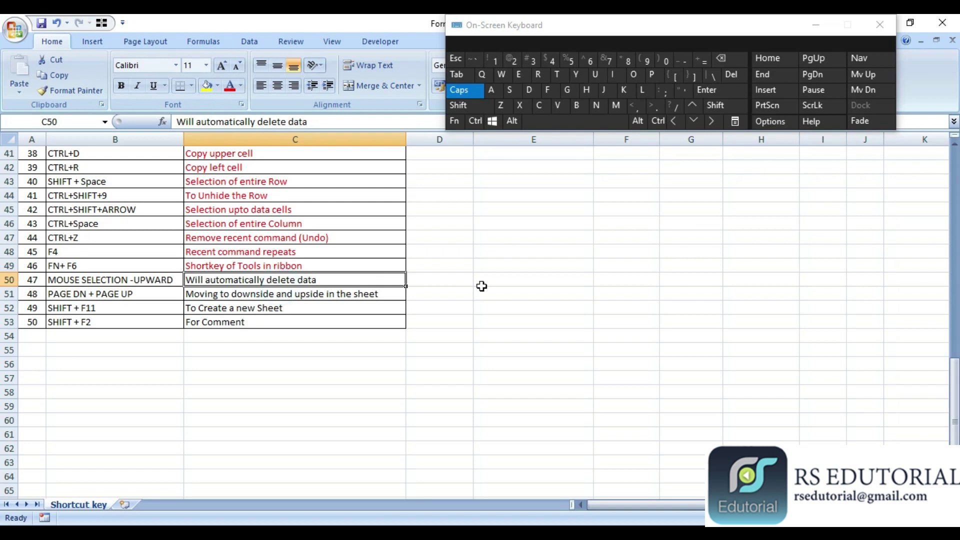
key("Page_Up")
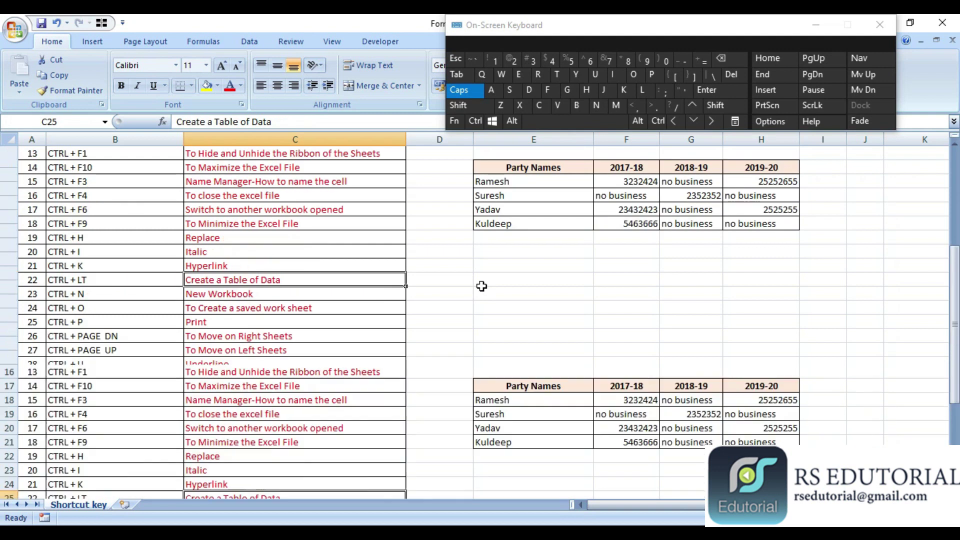
key("ctrl+Home")
left_click(507, 248)
key("Up")
key("Up")
key("Up")
key("shift+Down")
key("shift+Down")
key("shift+Down")
key("shift+Down")
key("shift+Down")
key("shift+Down")
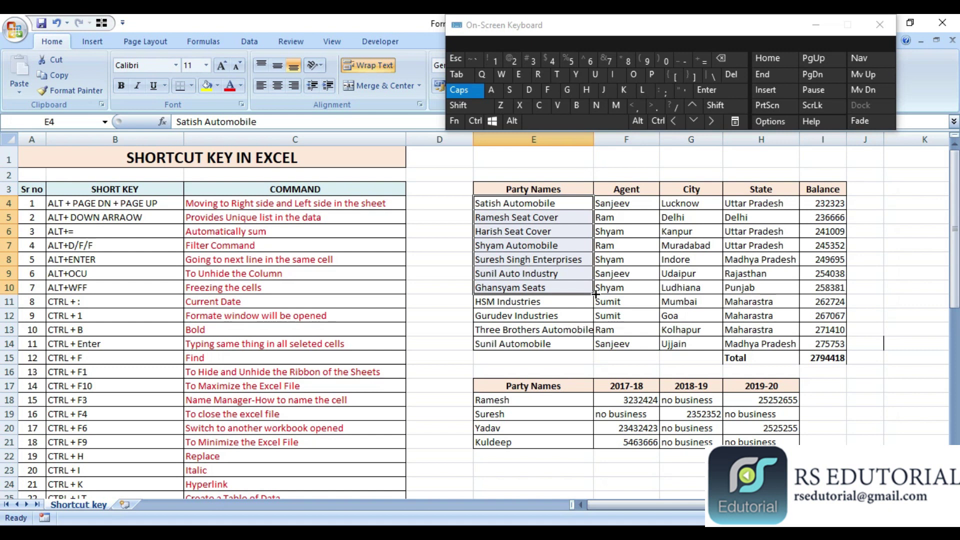
left_click_drag(596, 295, 576, 242)
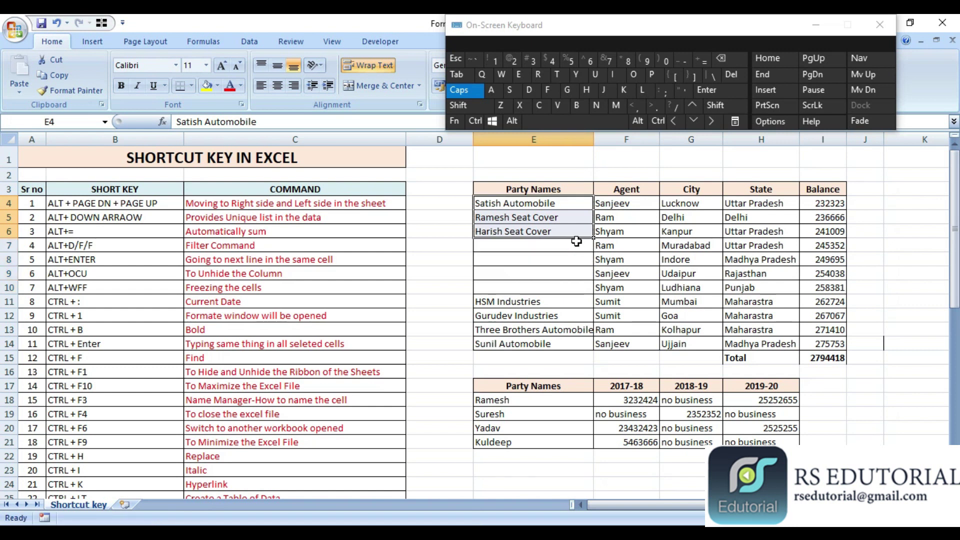
Undo the clearing of the party names in cells E7:E10 and deselect the range
key("ctrl+z")
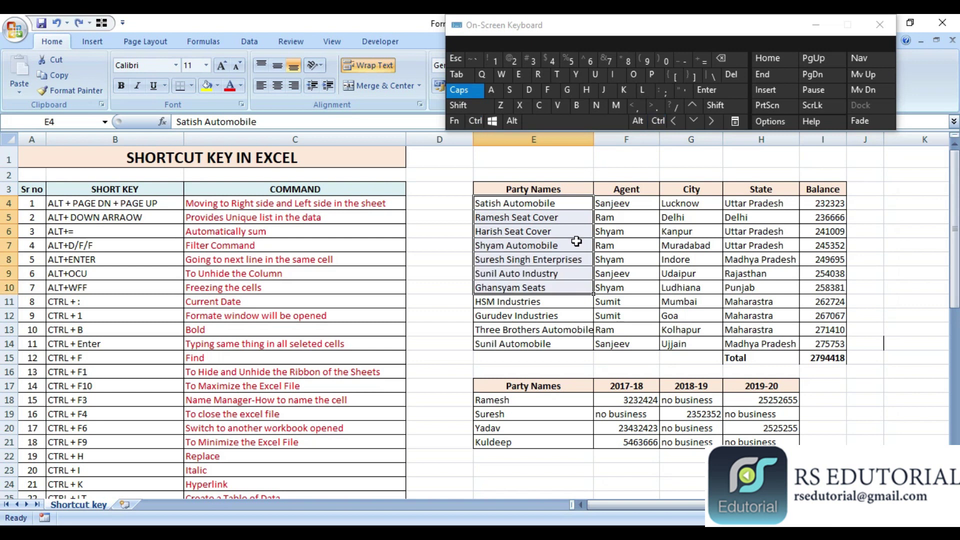
left_click(576, 242)
left_click(442, 231)
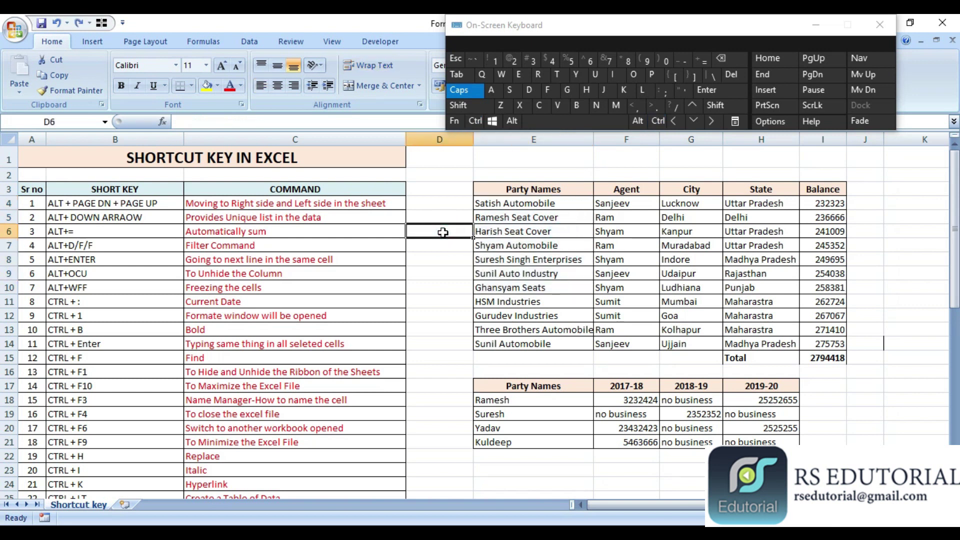
Color the Will automatically delete data entry in cell C50 red
key("Page_Down")
key("Page_Down")
key("Up")
key("Up")
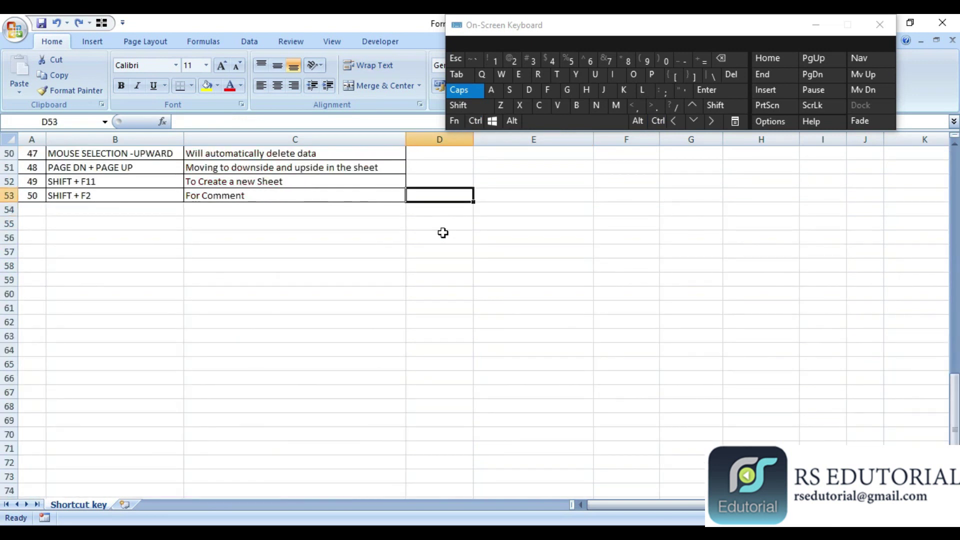
key("Up")
key("Up")
key("Up")
key("Up")
key("Up")
key("Up")
key("Up")
key("Up")
key("Up")
key("Down")
key("Down")
key("Down")
key("Down")
key("Down")
key("Down")
key("Left")
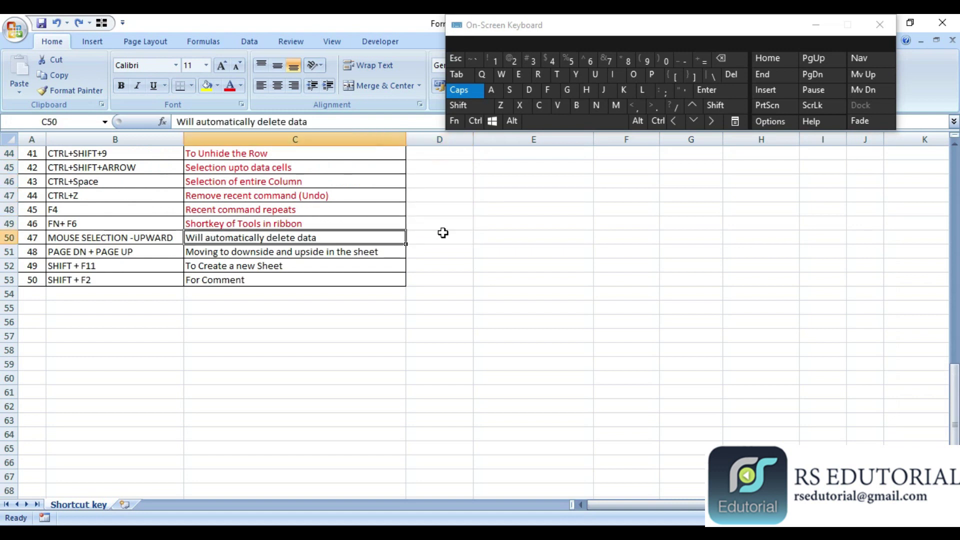
left_click(229, 88)
left_click(443, 312)
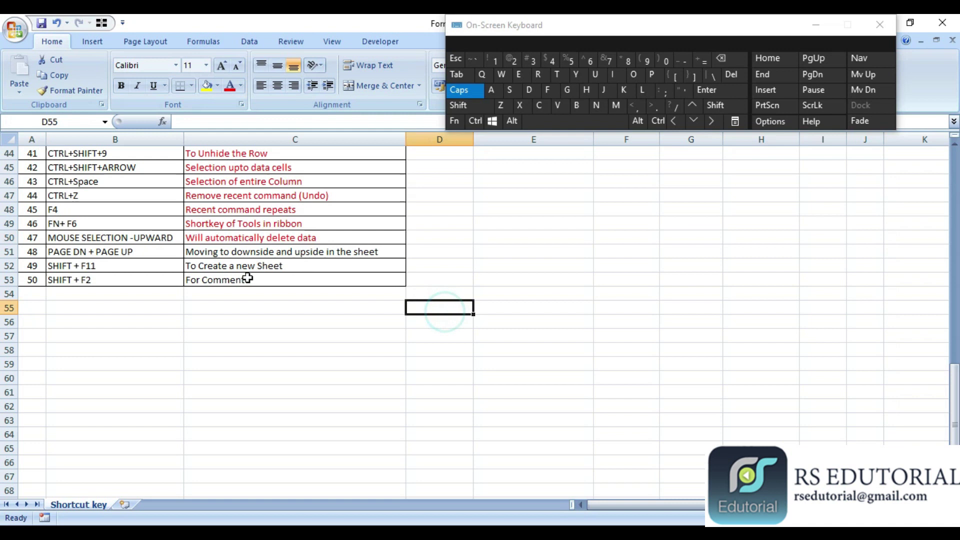
Demonstrate the PAGE DN + PAGE UP entry by paging up and down through the sheet repeatedly
left_click(166, 255)
left_click(332, 251)
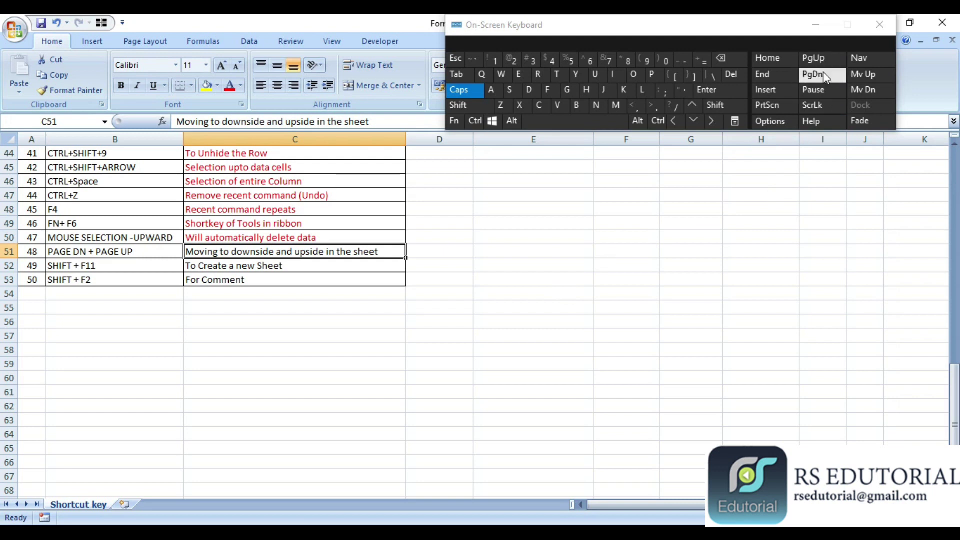
left_click(664, 247)
key("Page_Up")
key("Page_Up")
key("Page_Down")
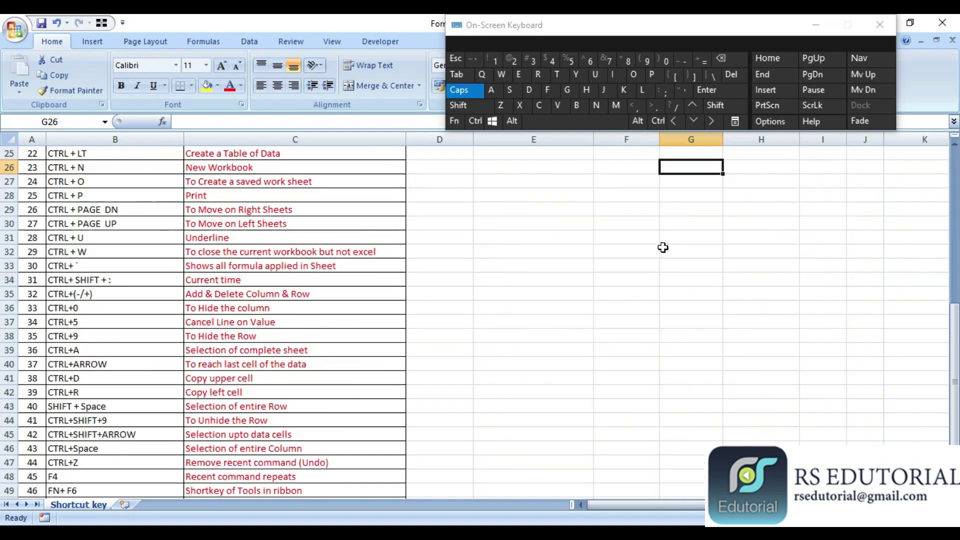
key("Page_Up")
key("Page_Down")
key("Page_Down")
key("Page_Down")
key("Page_Down")
key("Page_Up")
key("Page_Up")
key("Page_Up")
key("Page_Up")
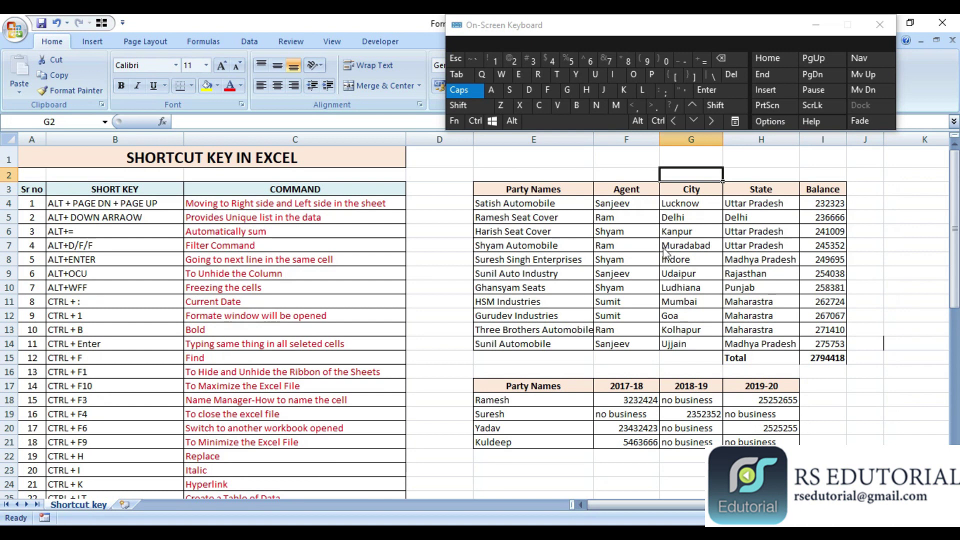
key("Page_Down")
key("Page_Up")
key("Page_Down")
key("Page_Down")
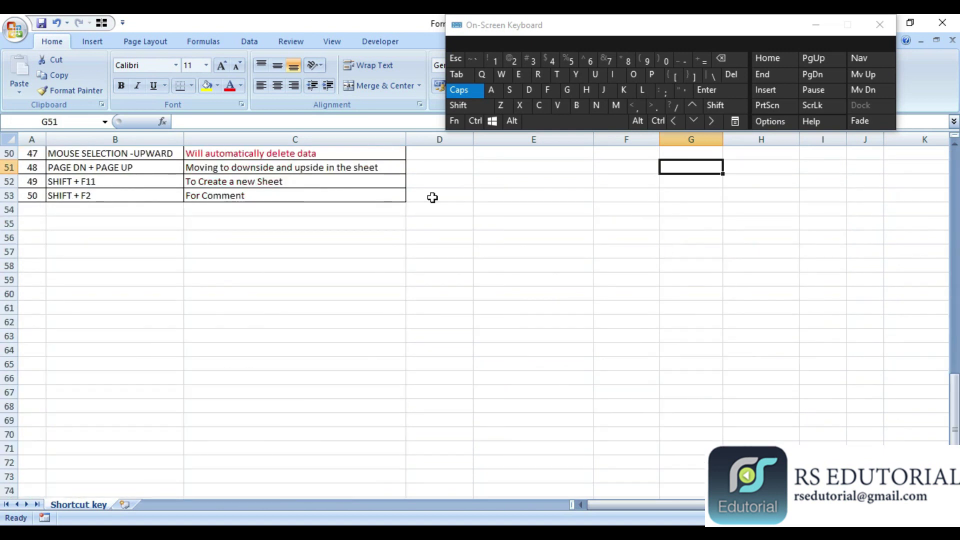
Color the Moving to downside and upside in the sheet entry in cell C51 red
left_click(344, 168)
left_click(229, 85)
left_click(265, 180)
left_click(363, 276)
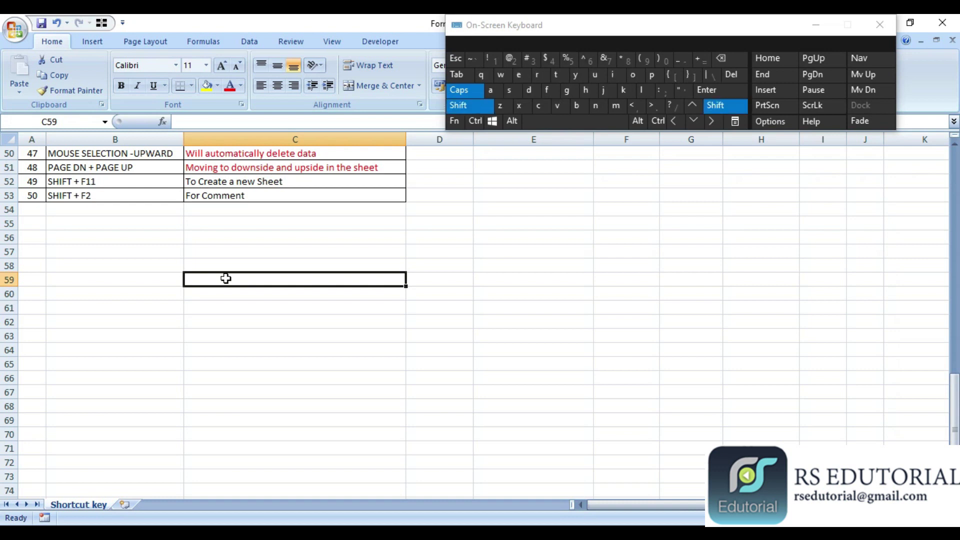
Insert a new worksheet with the SHIFT + F11 shortcut and delete it again
key("shift+F11")
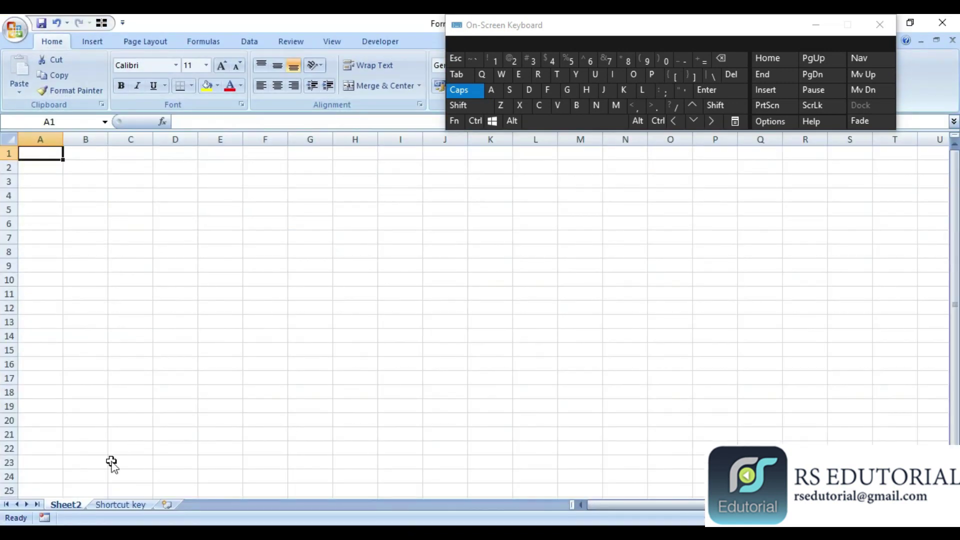
left_click(106, 503)
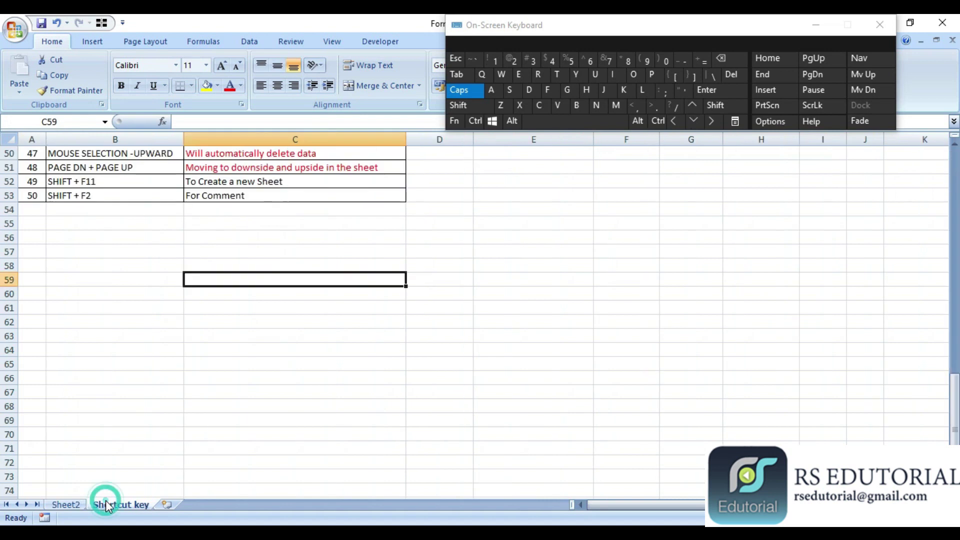
left_click(75, 503)
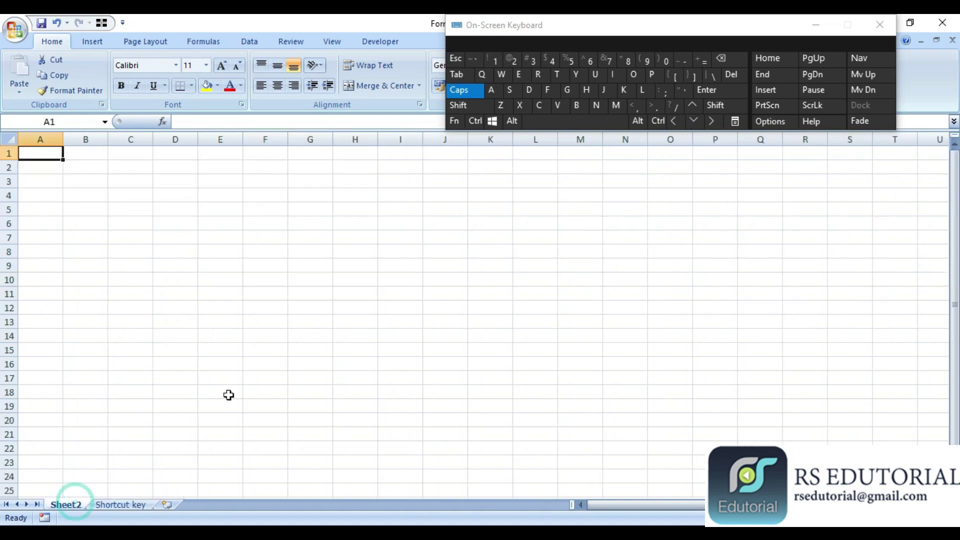
right_click(80, 504)
left_click(110, 372)
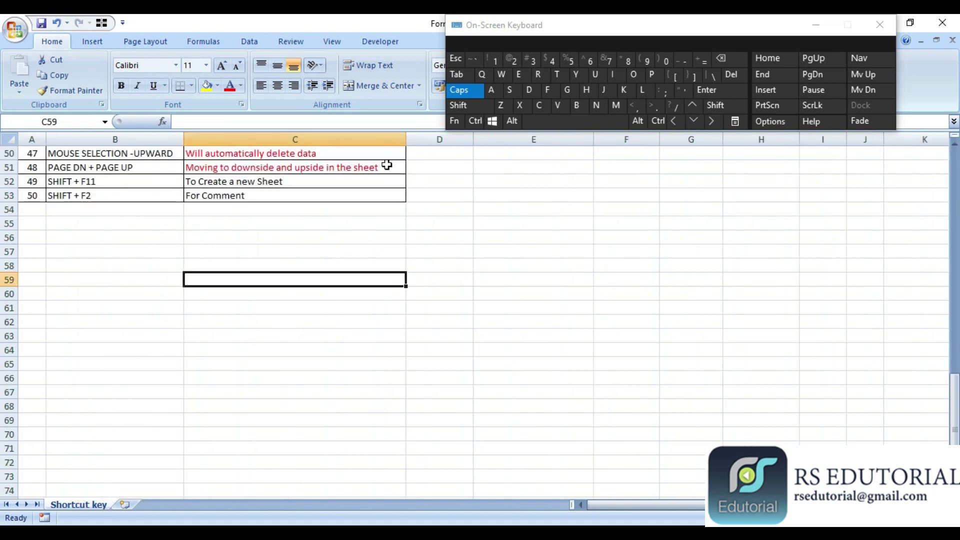
Move the on-screen keyboard aside and color the To Create a new Sheet entry in cell C52 red
left_click_drag(656, 29, 709, 62)
left_click(288, 186)
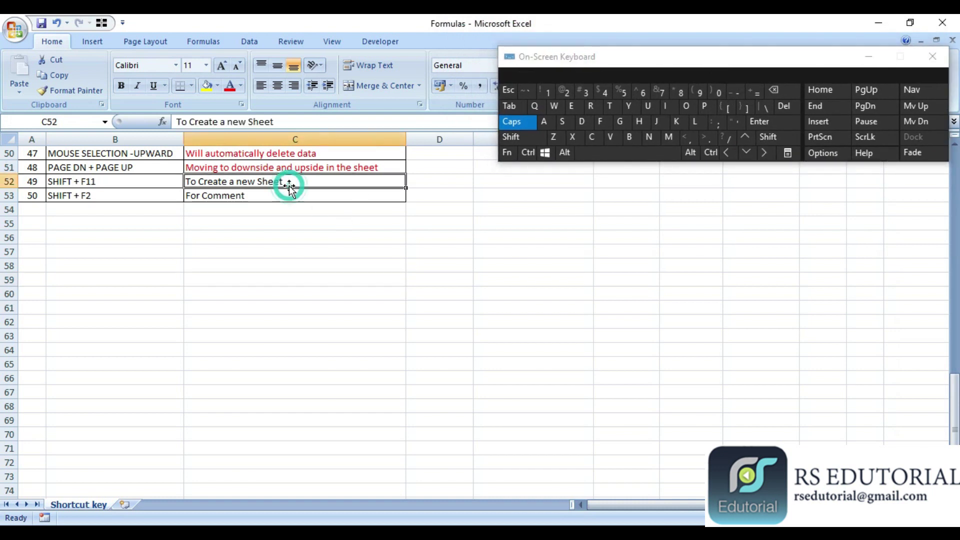
left_click(229, 85)
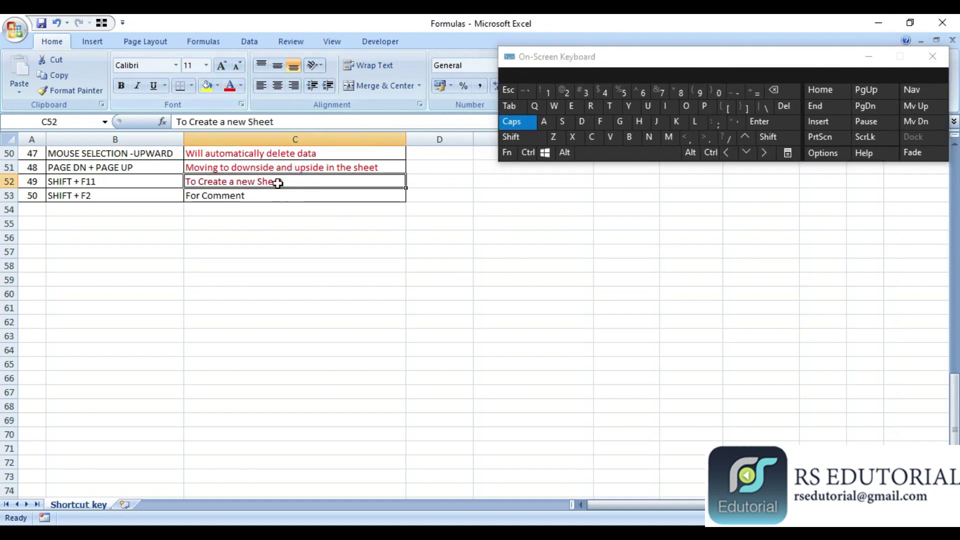
Hide the on-screen keyboard and insert a comment on the Balance cell I7 using the SHIFT + F2 shortcut
left_click(241, 199)
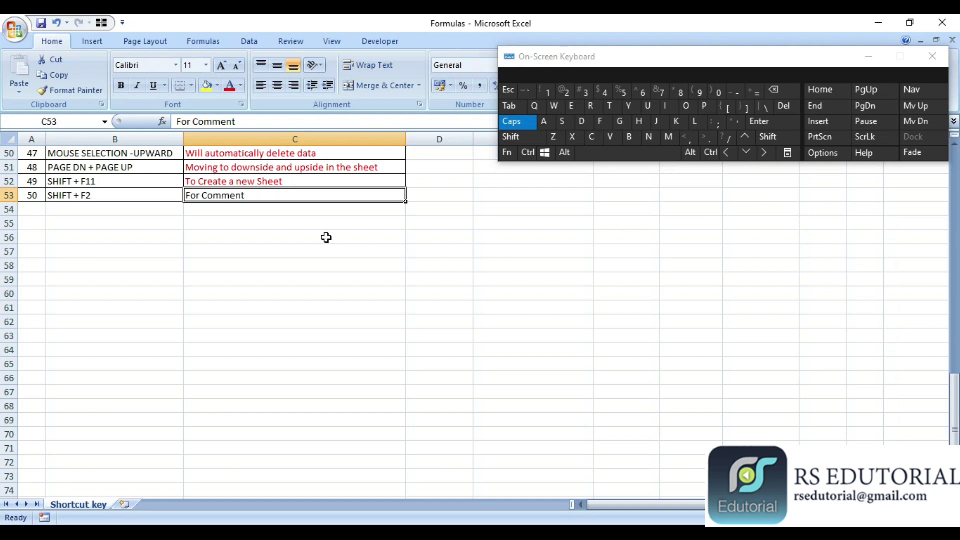
left_click(880, 57)
left_click(700, 223)
key("Page_Up")
key("Page_Up")
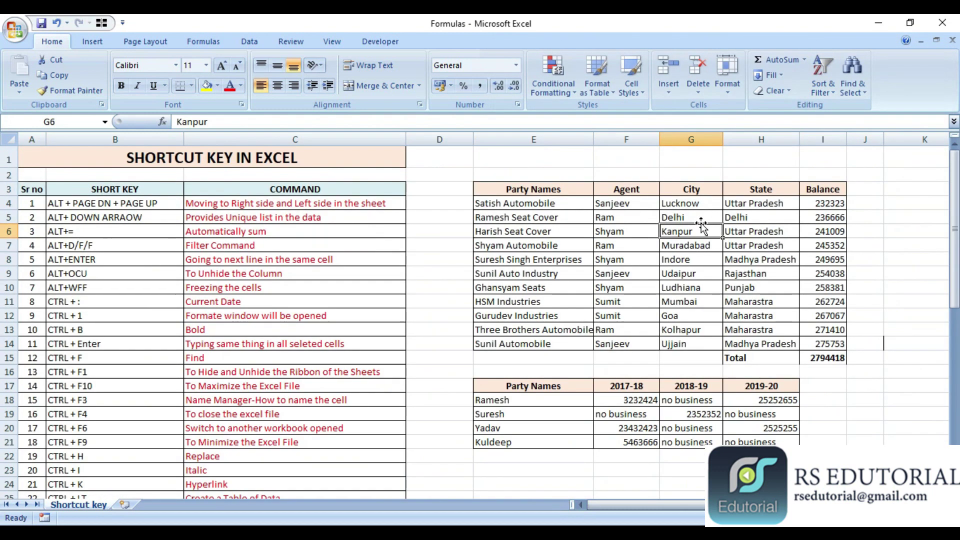
left_click(654, 241)
left_click(828, 246)
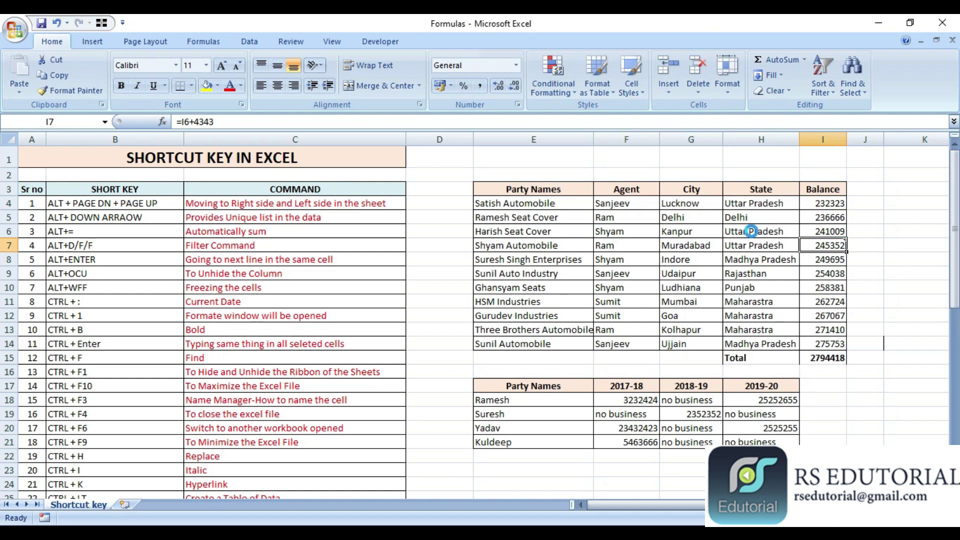
key("shift+F2")
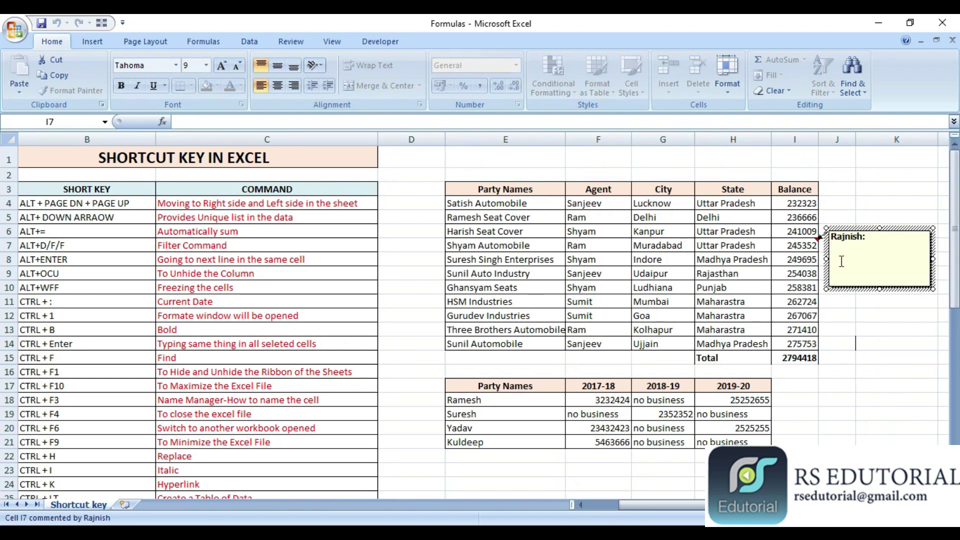
Insert a comment on the Balance cell I5 through the cell's own commands and reselect cell I7
left_click(796, 216)
right_click(796, 213)
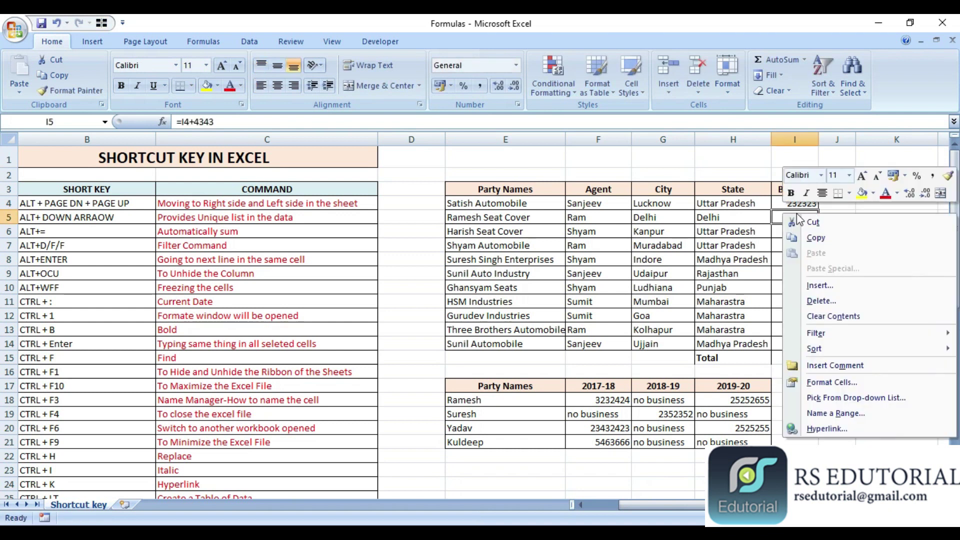
left_click(833, 365)
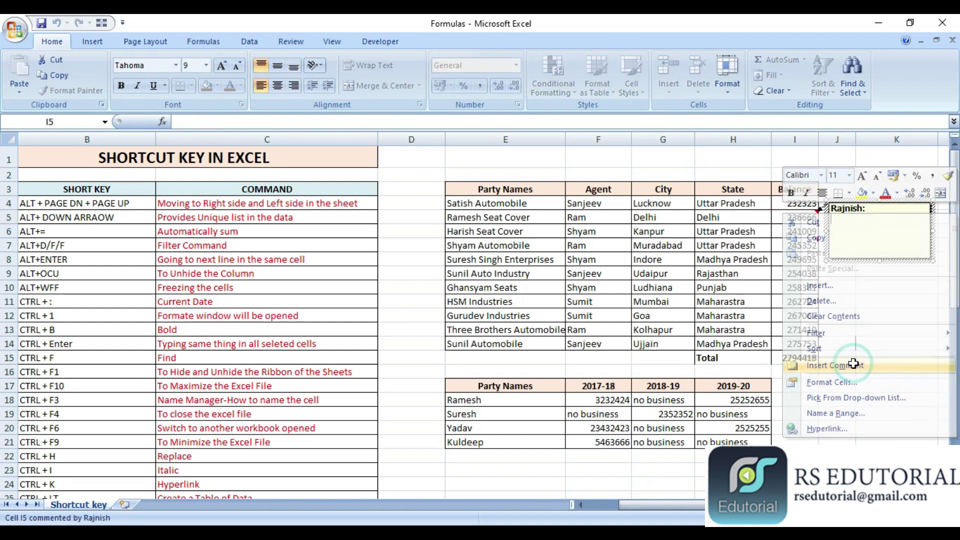
left_click(797, 245)
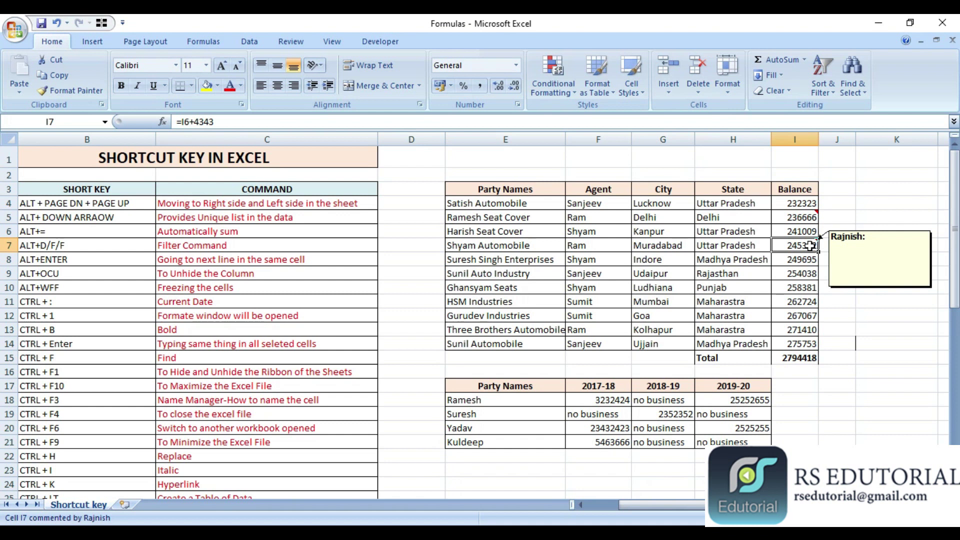
Color the For Comment entry in cell C53 red
key("Page_Down")
key("Page_Down")
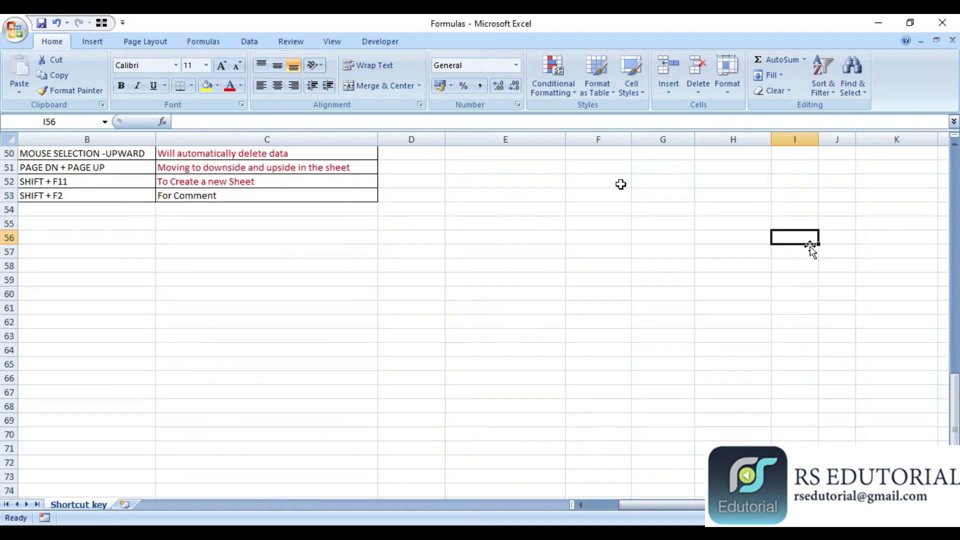
left_click(258, 195)
left_click(230, 90)
left_click(492, 355)
Review the completed shortcut list by paging through the whole sheet and back to its beginning
key("Home")
key("Page_Up")
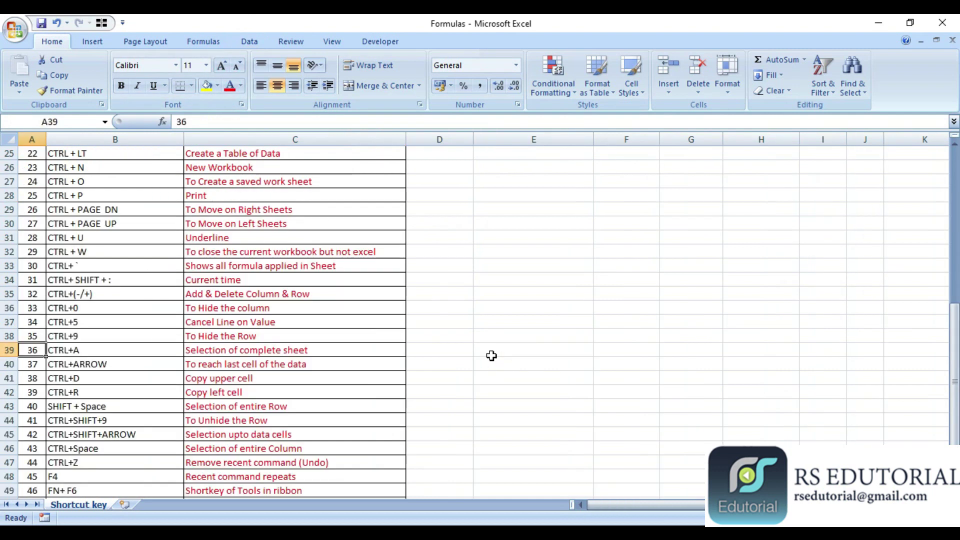
key("Page_Up")
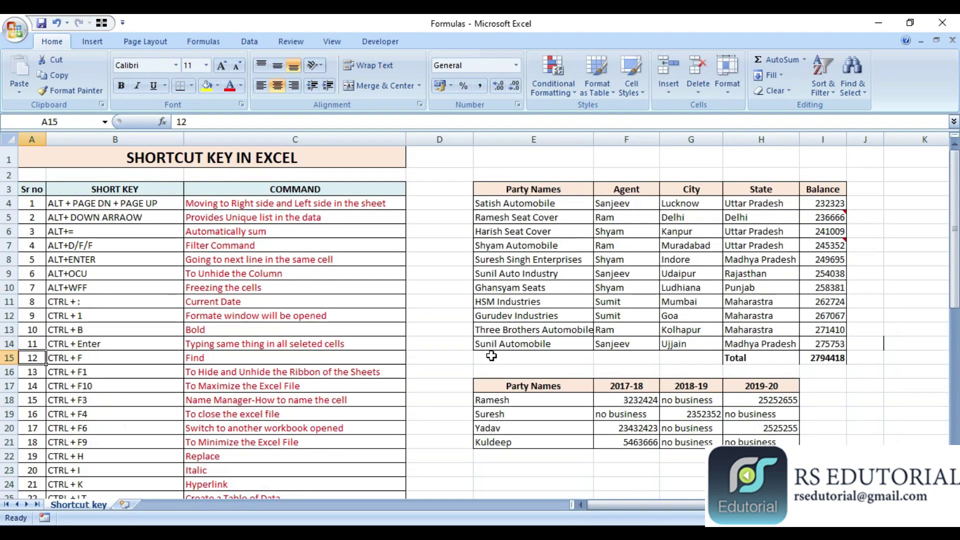
left_click(660, 263)
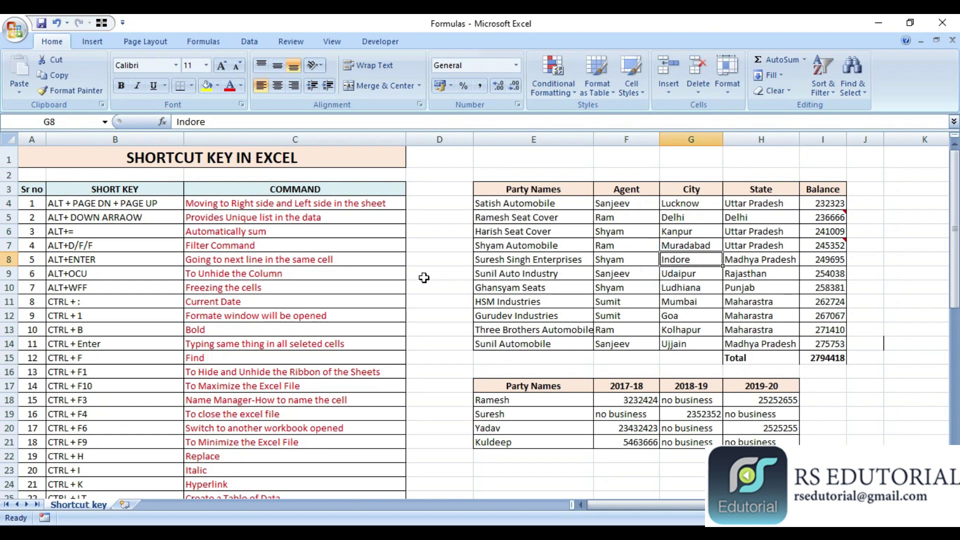
key("Page_Down")
key("Page_Down")
key("Page_Up")
key("Page_Up")
key("Page_Down")
key("Page_Down")
key("Page_Down")
key("Page_Up")
key("Page_Up")
key("Page_Up")
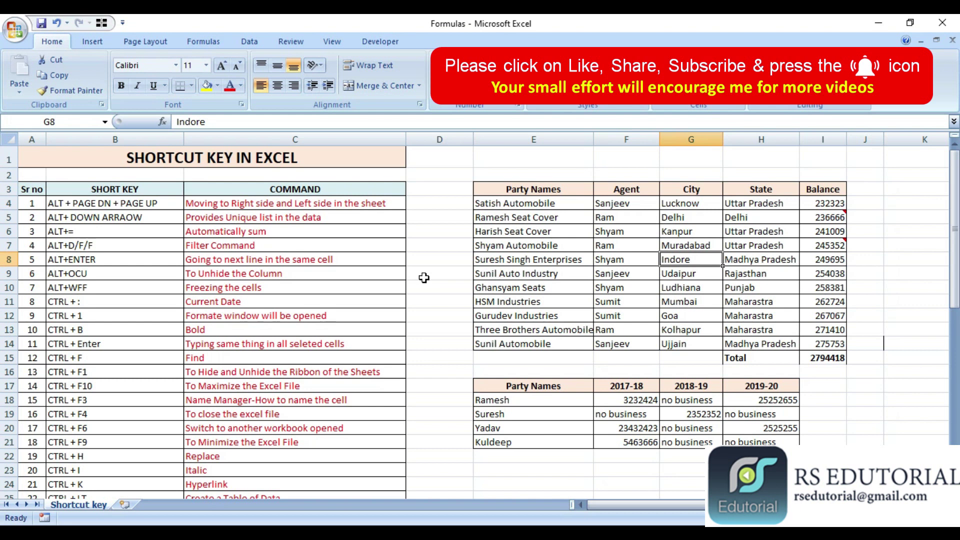
left_click(424, 278)
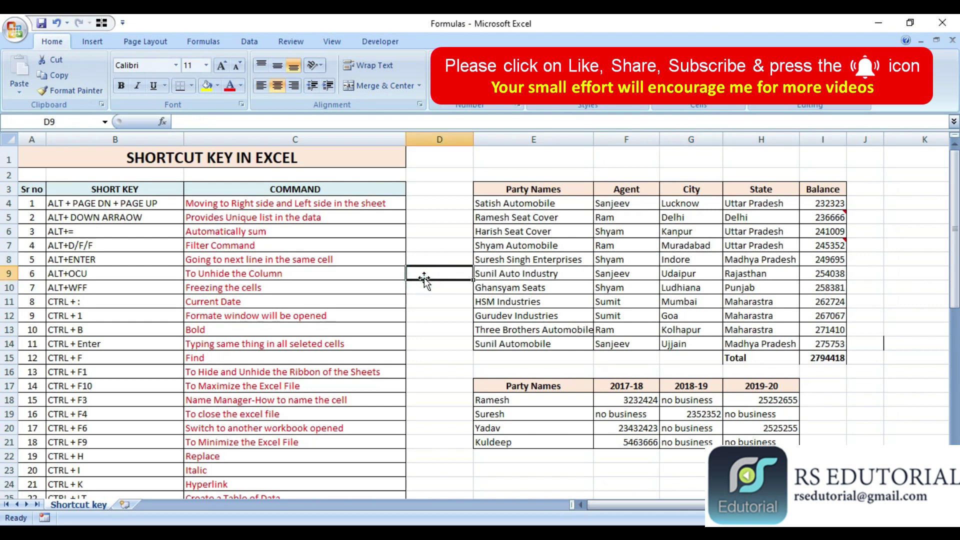